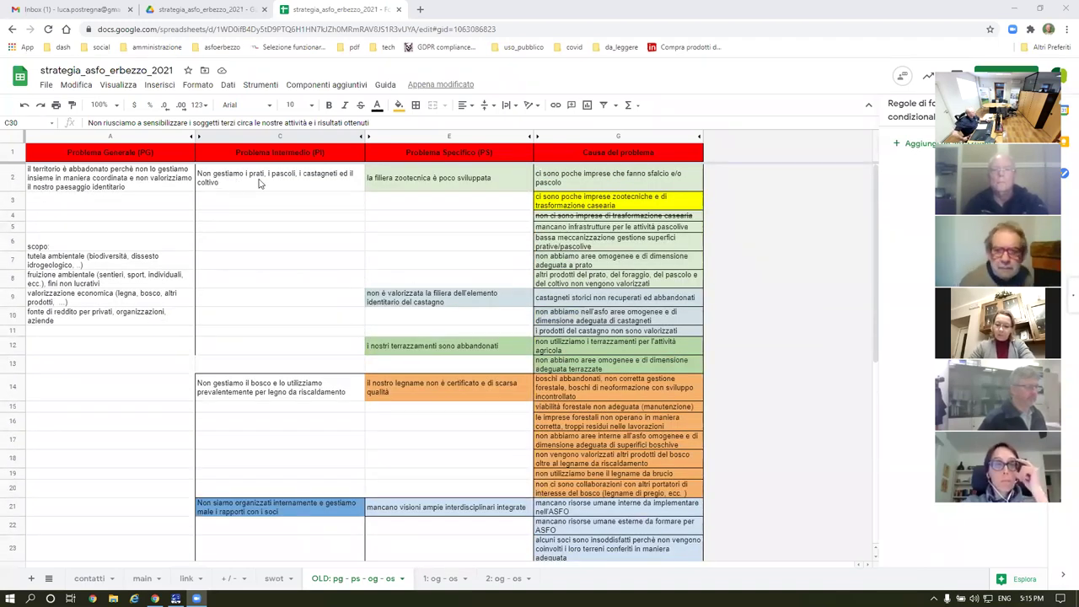
Step: Review the intermediate problems, specific problems and their causes throughout the "OLD: pg - ps - og - os" sheet
left_click(262, 185)
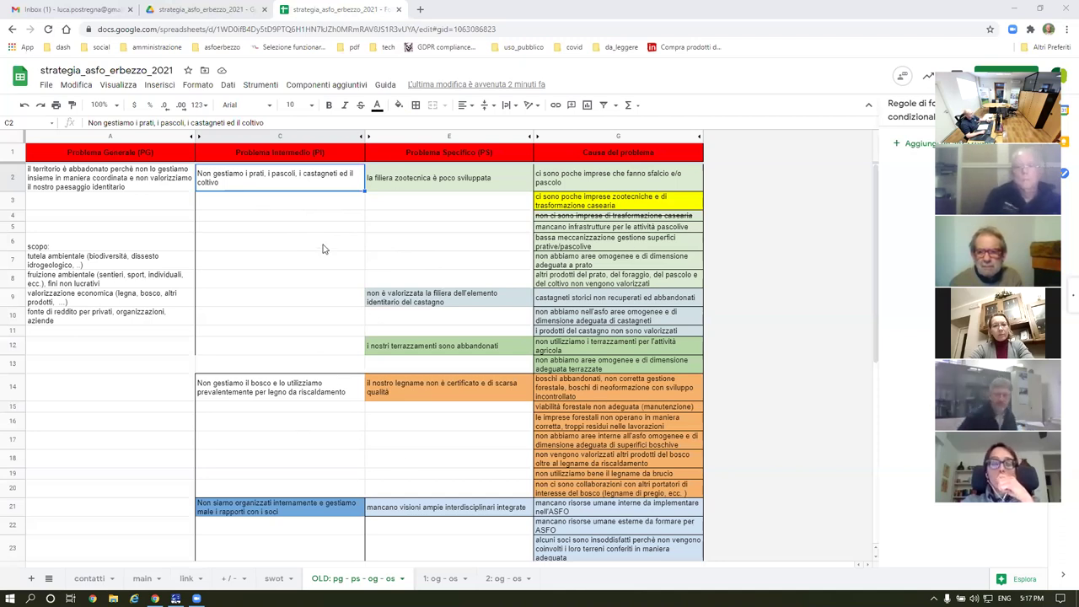
scroll(330, 234, "down", 3)
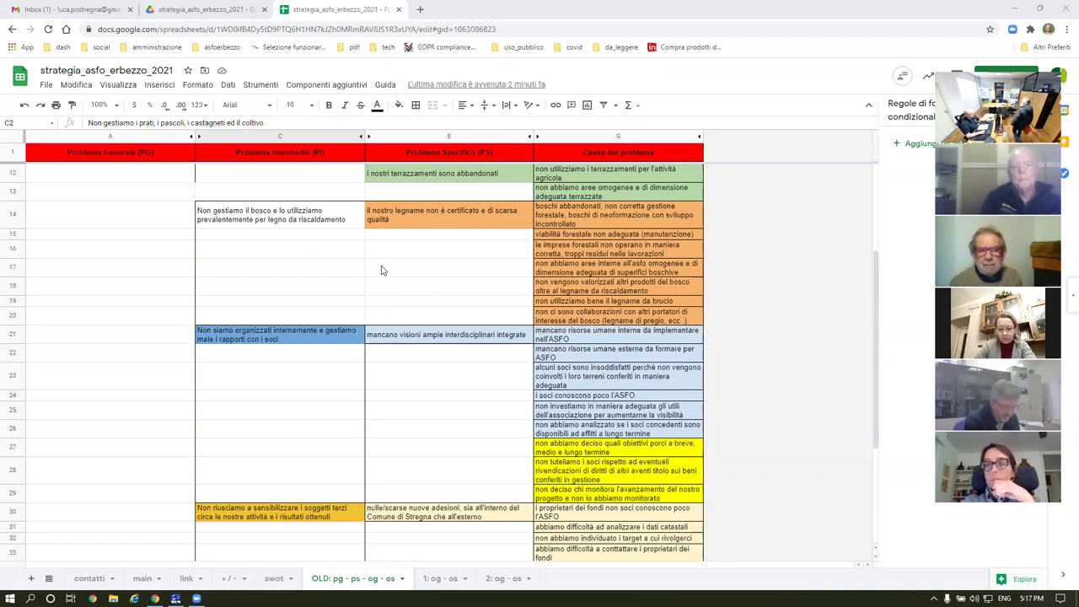
scroll(381, 268, "up", 5)
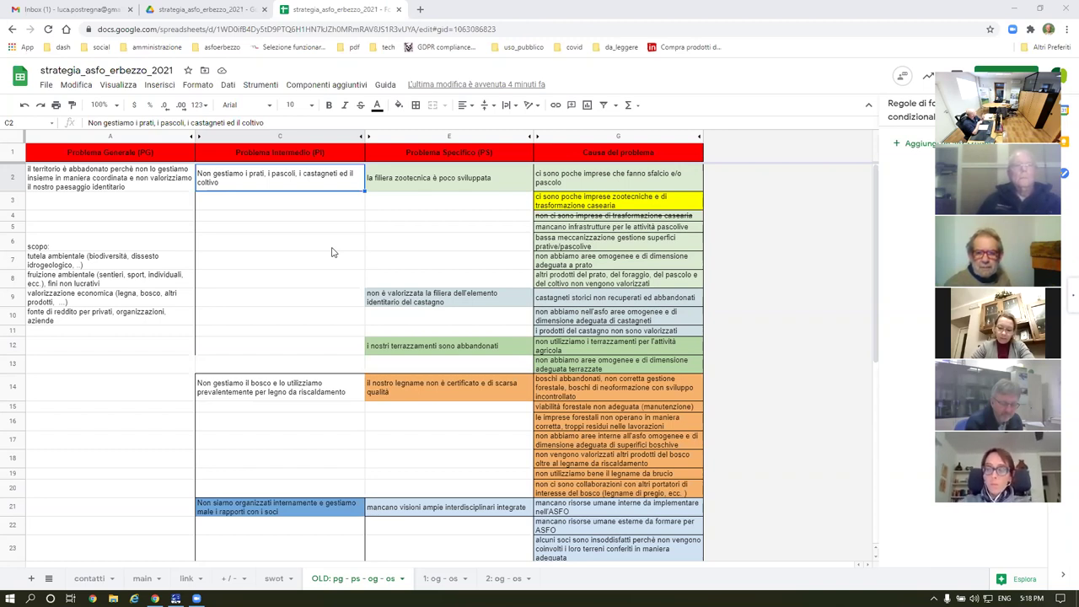
left_click(624, 158)
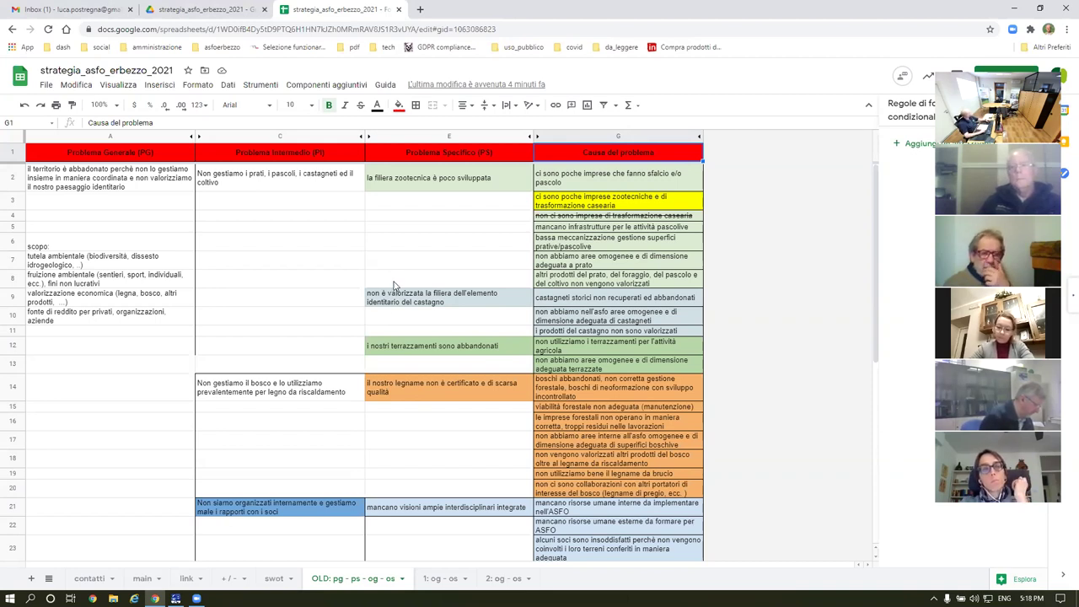
scroll(472, 319, "down", 5)
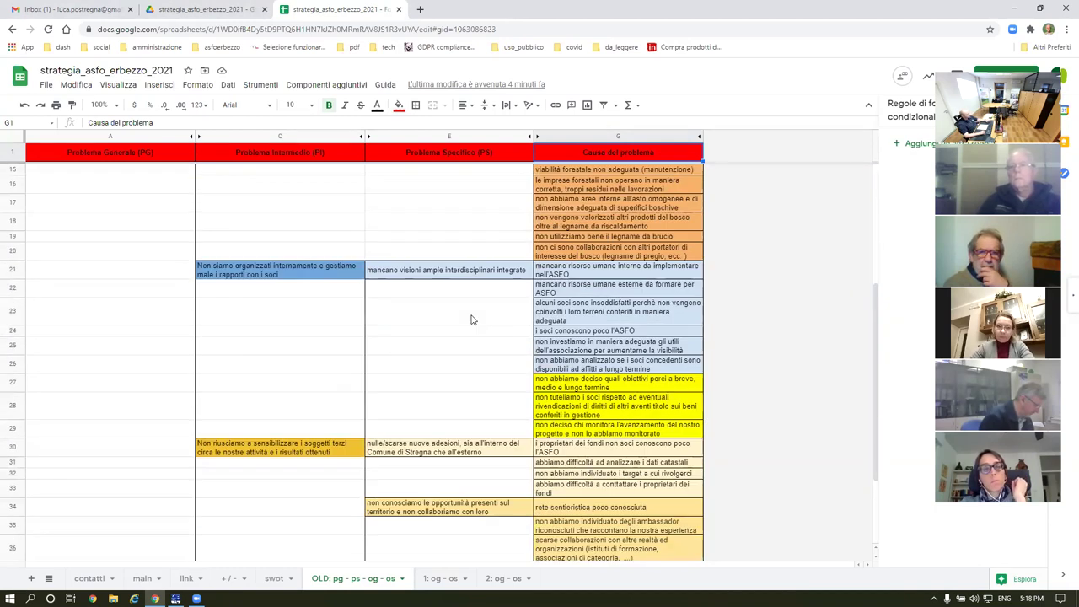
scroll(472, 319, "down", 1)
scroll(472, 319, "up", 6)
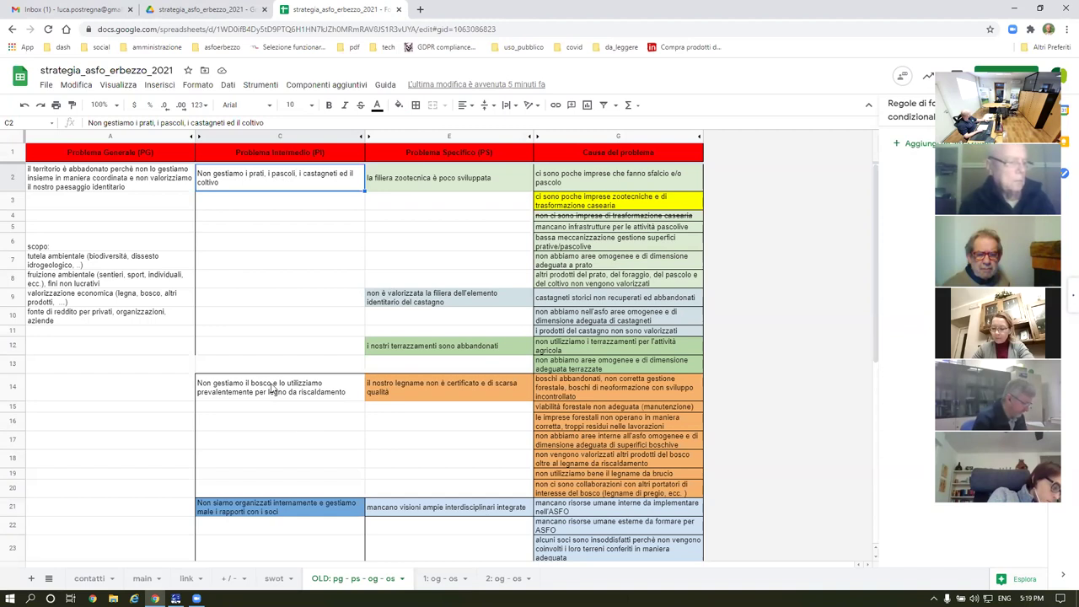
scroll(383, 358, "down", 3)
scroll(384, 346, "down", 6)
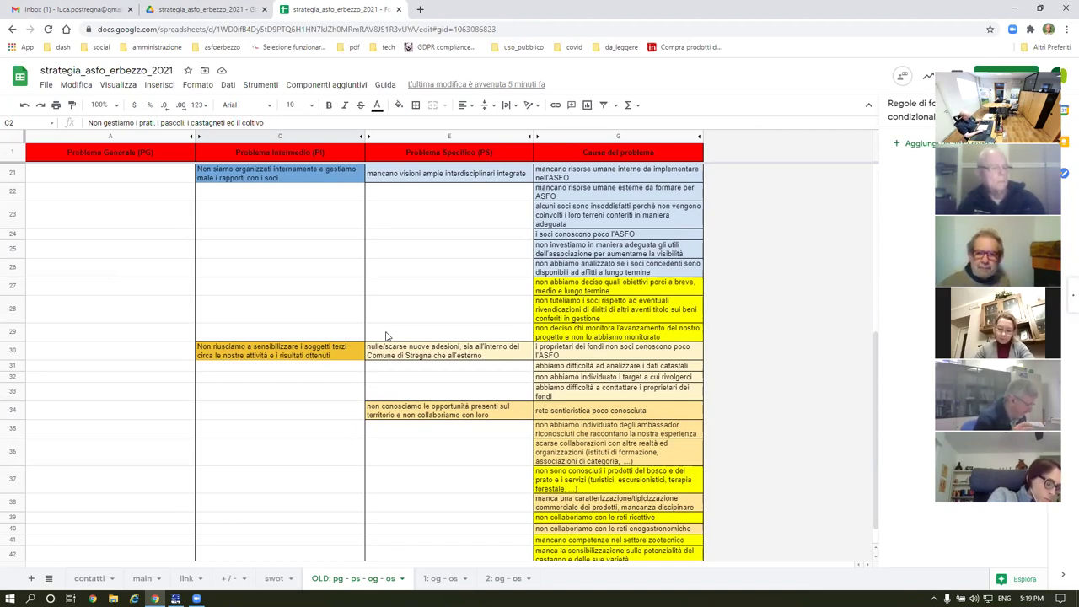
scroll(407, 354, "up", 6)
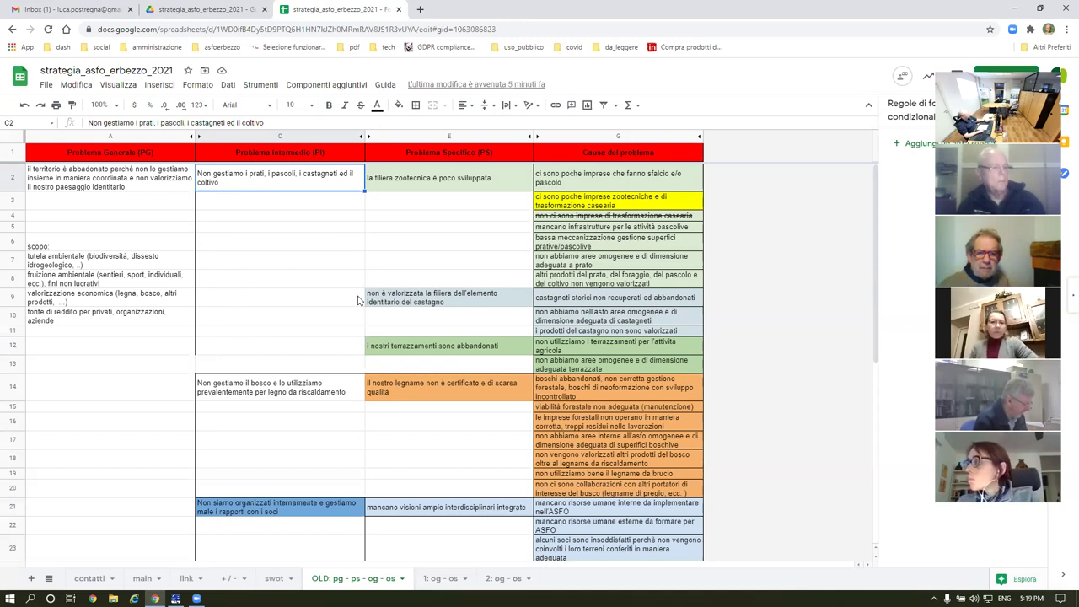
scroll(302, 305, "down", 3)
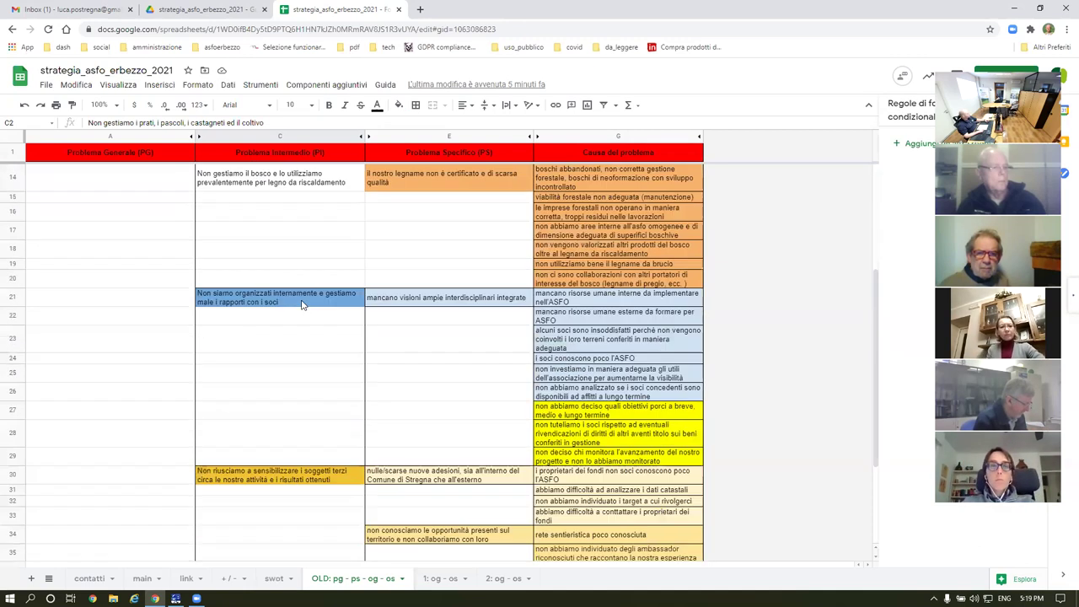
scroll(312, 245, "up", 3)
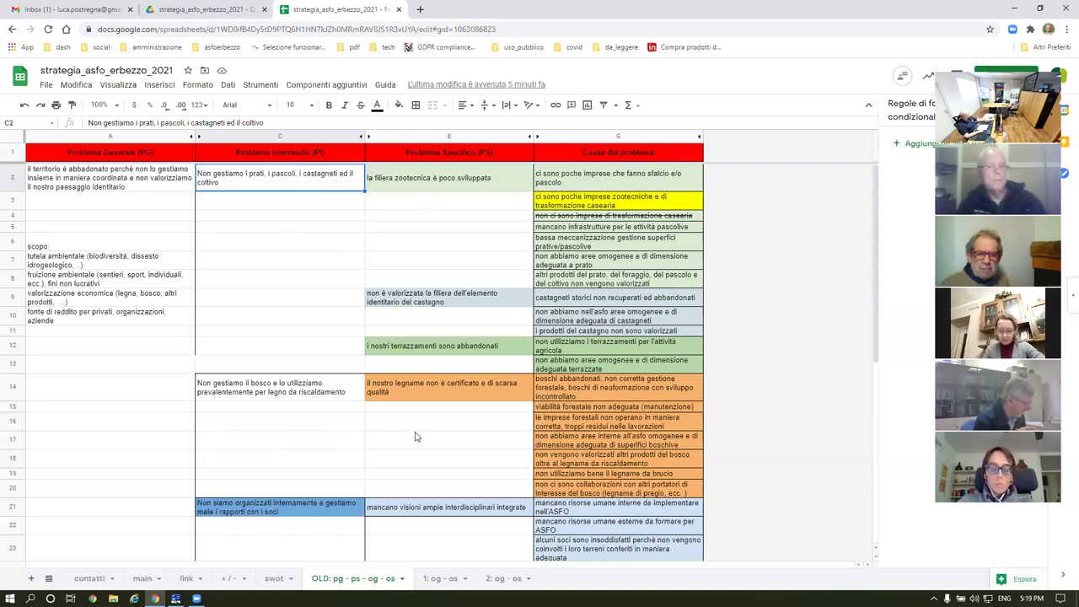
scroll(270, 374, "down", 3)
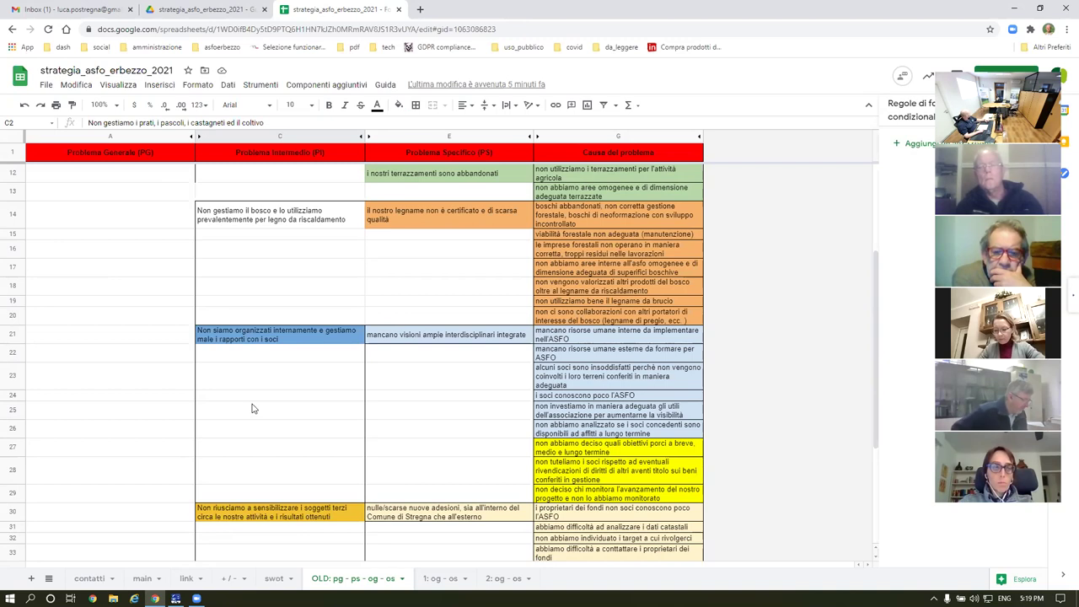
Step: On the "1: og - os" sheet, hide the Indicatori and quantità columns and set the zoom to 150%
left_click(435, 580)
left_click(537, 136)
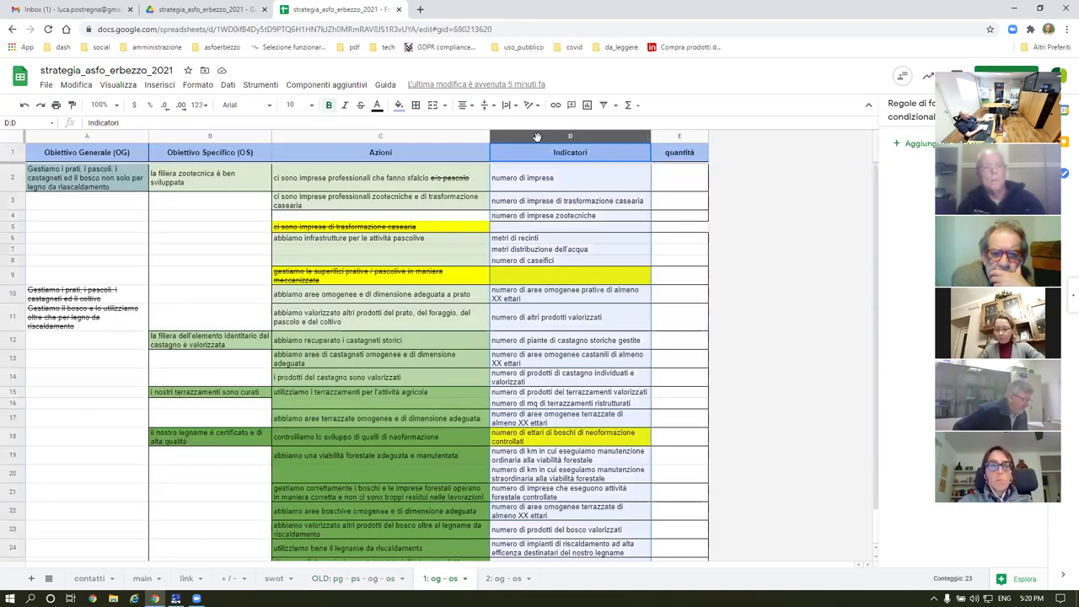
left_click(675, 137, "ctrl")
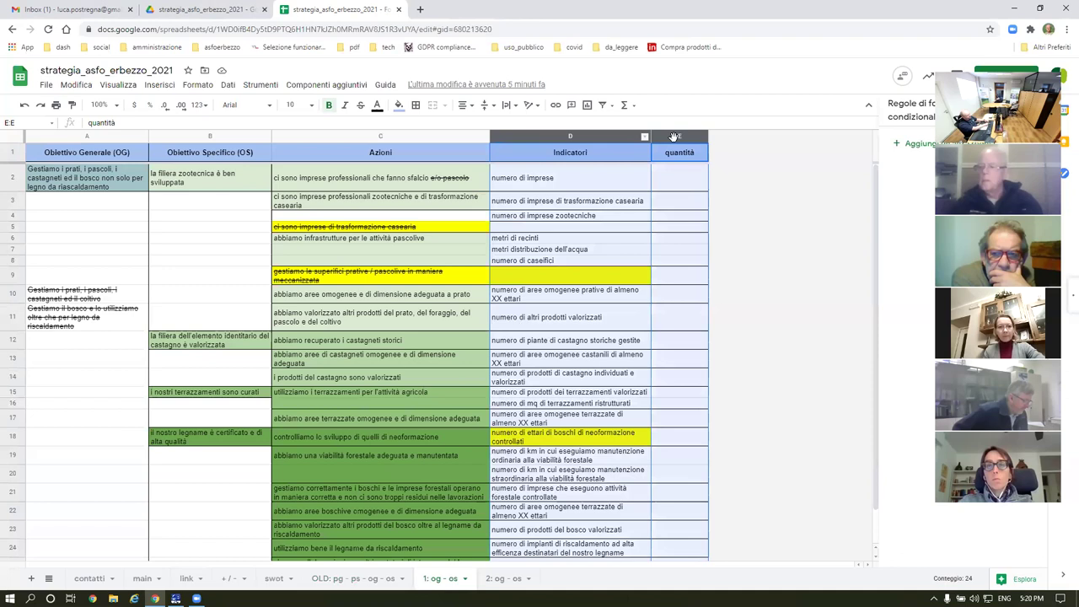
right_click(674, 136)
left_click(710, 187)
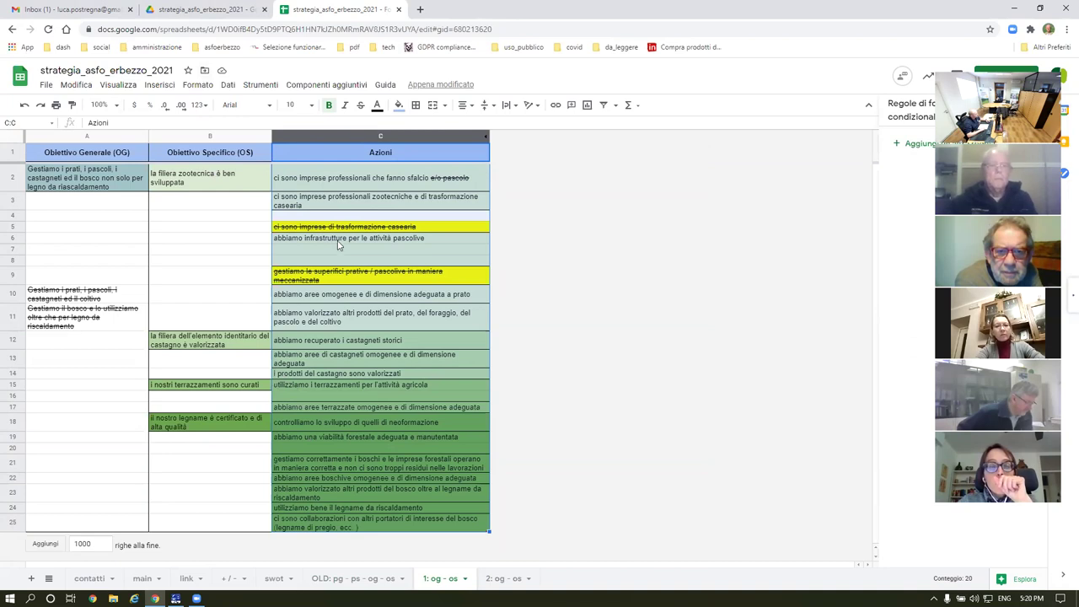
left_click(115, 105)
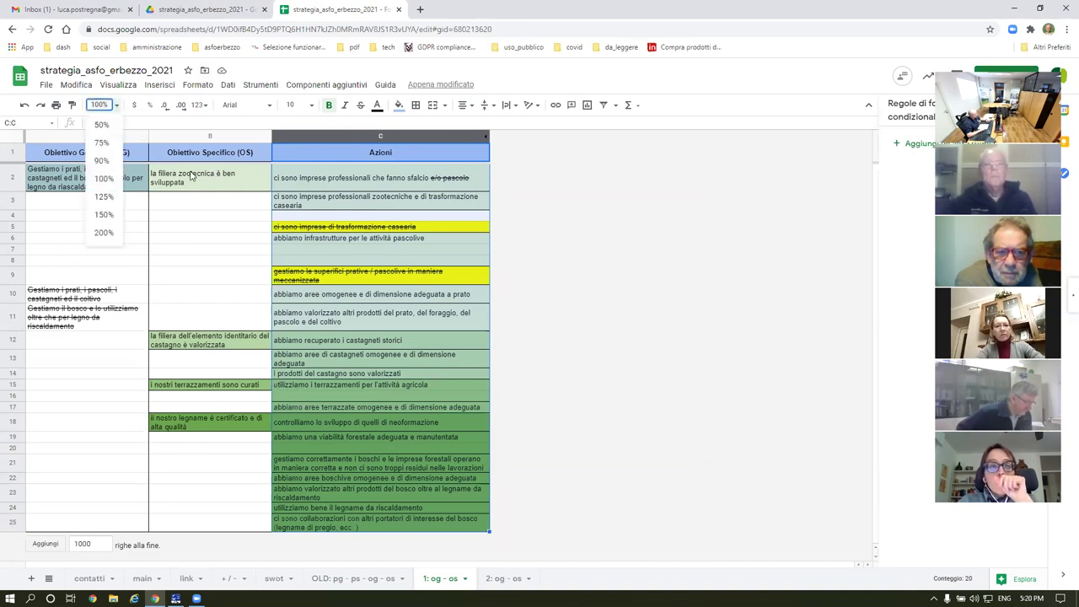
left_click(103, 214)
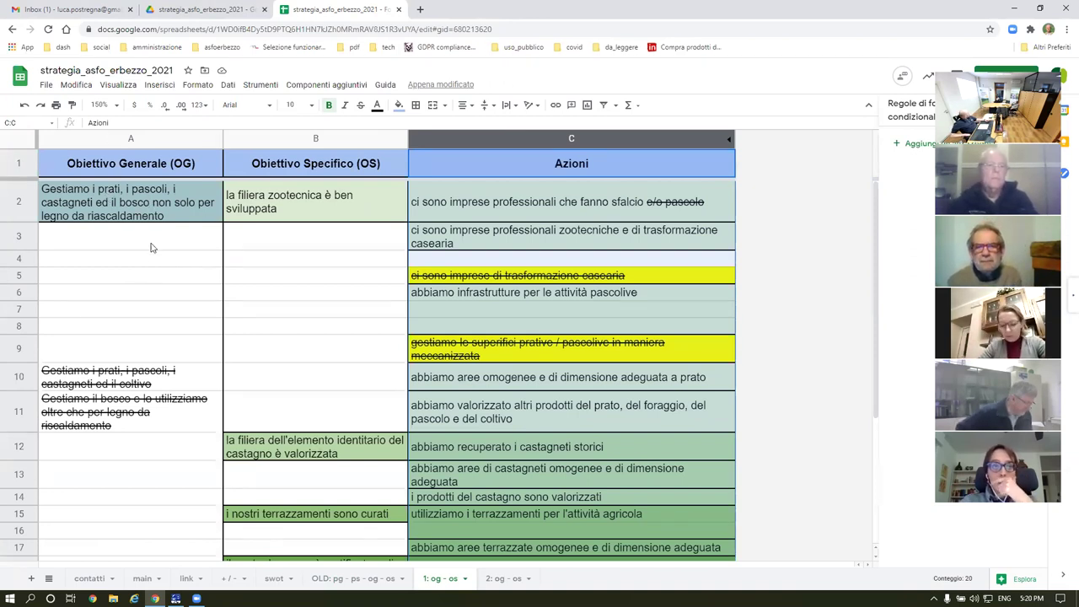
Step: Examine the general objectives, including the struck-through ones, and each specific objective on the "1: og - os" sheet
left_click(118, 209)
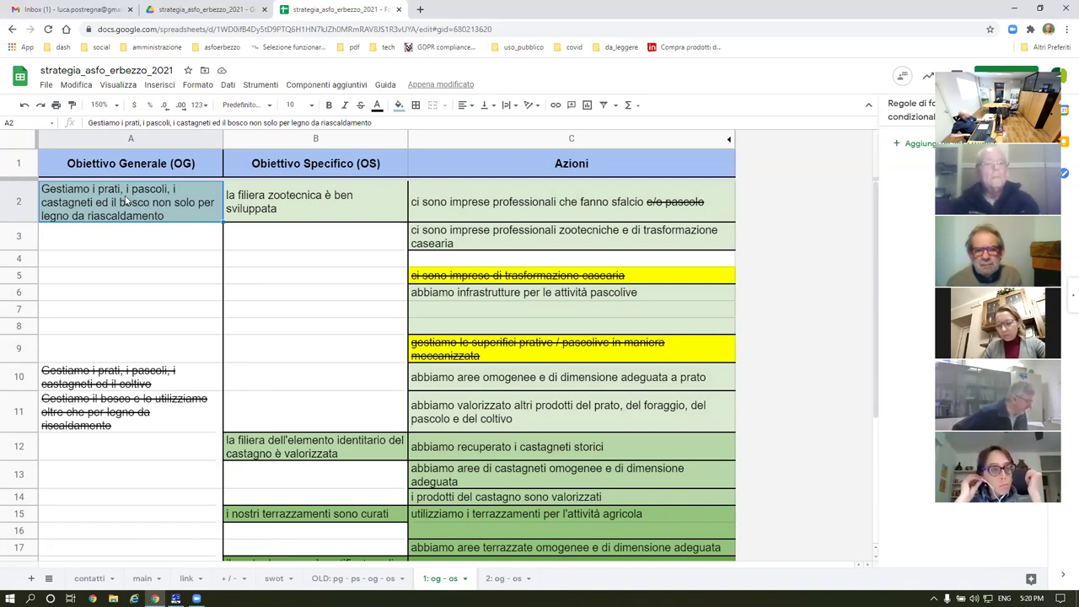
left_click(131, 376)
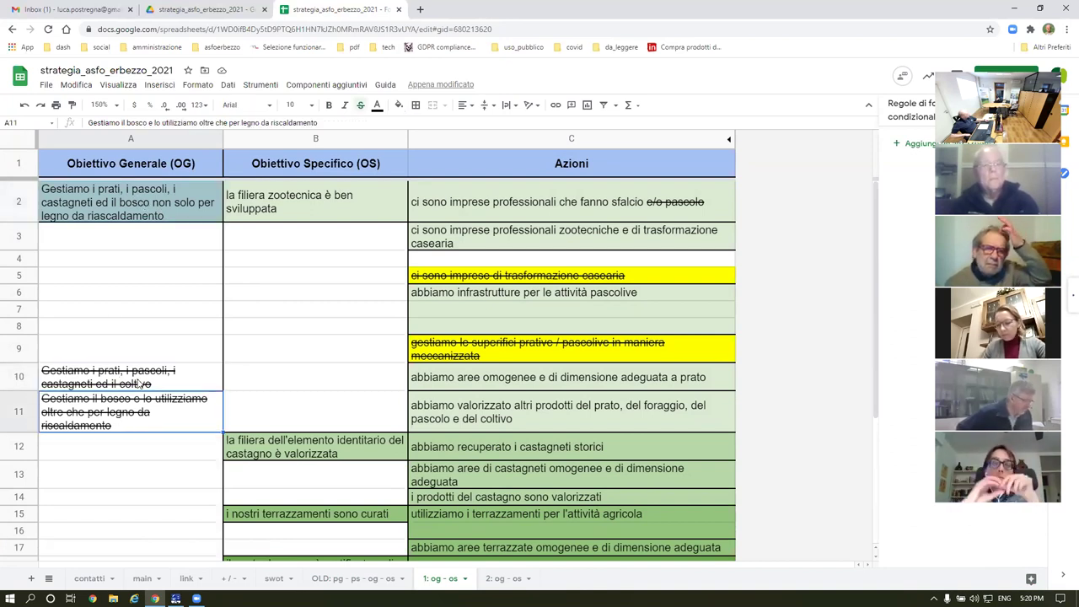
scroll(328, 313, "down", 1)
scroll(328, 317, "up", 1)
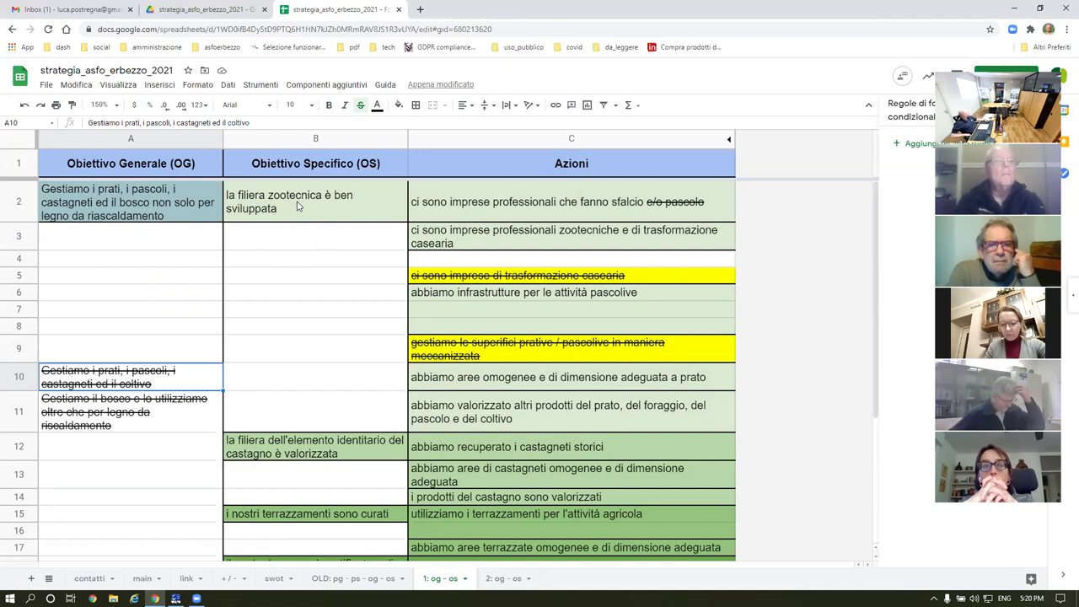
left_click(291, 453)
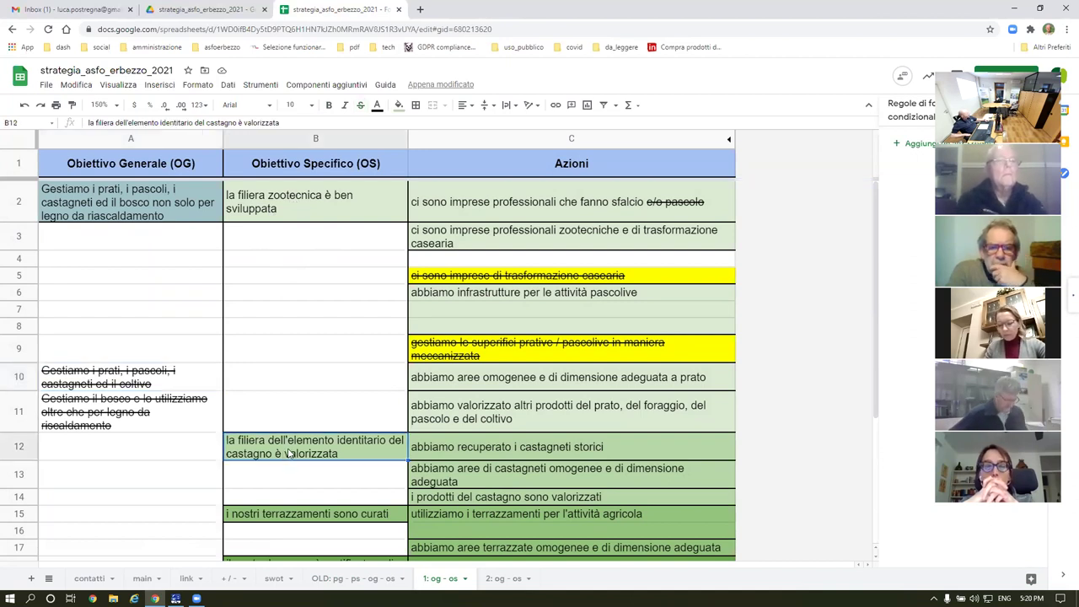
scroll(327, 350, "down", 3)
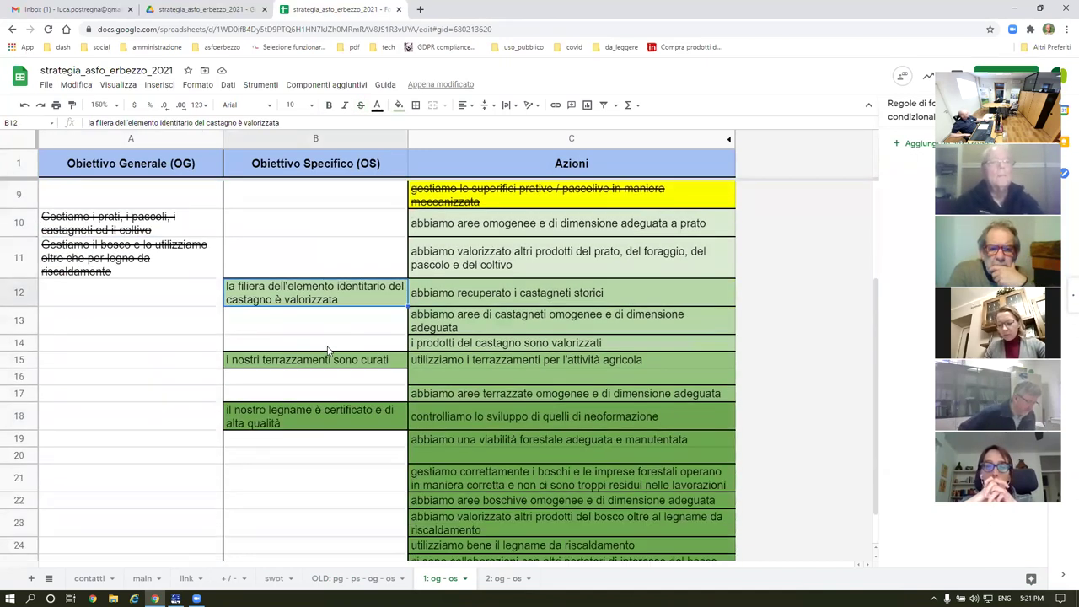
left_click(295, 360)
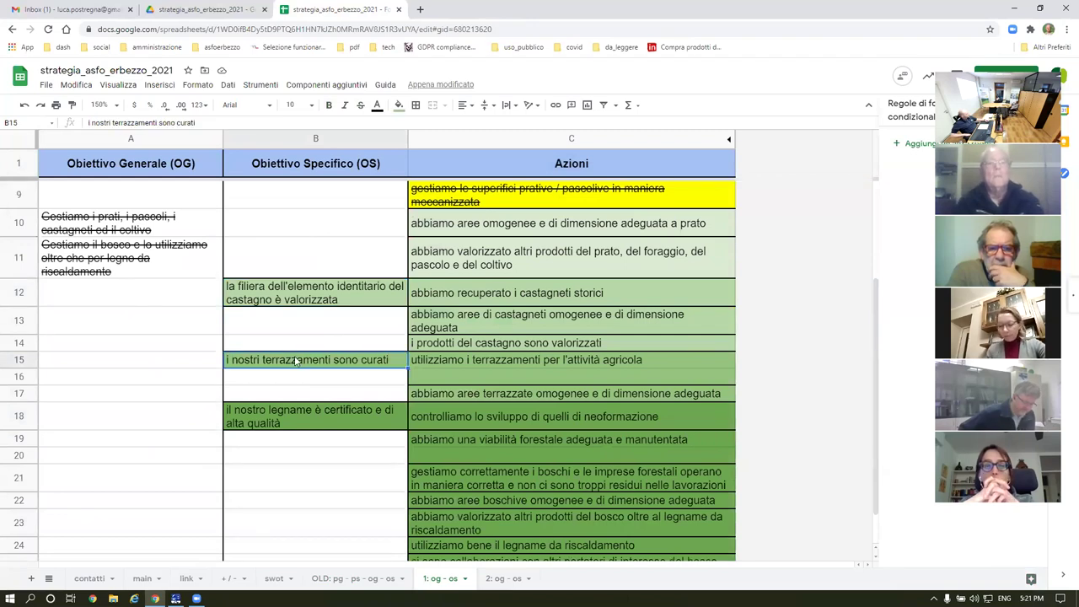
left_click(305, 424)
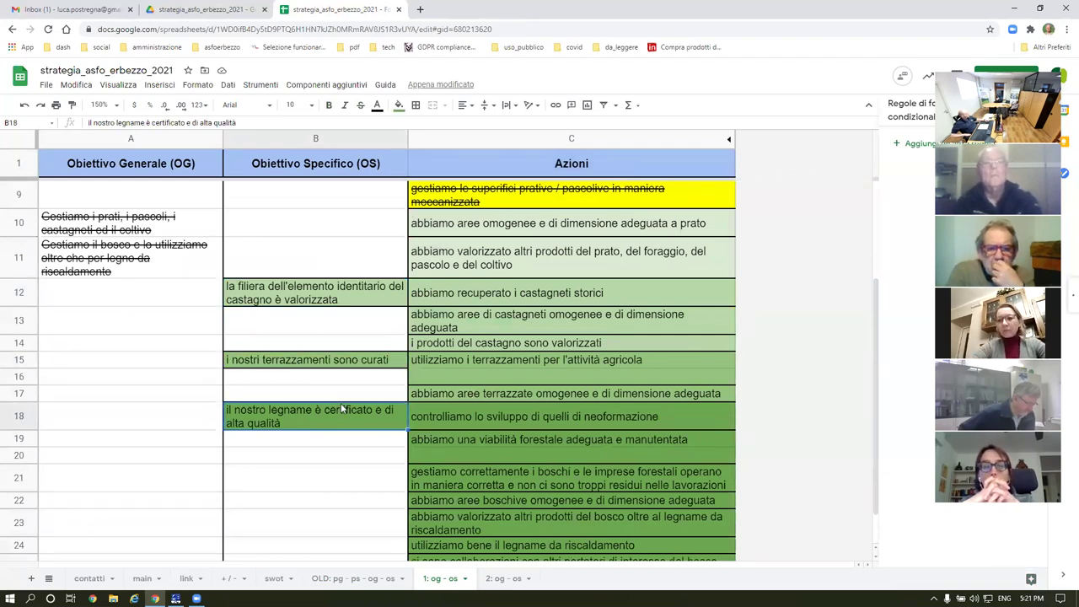
scroll(331, 325, "down", 1)
scroll(331, 324, "up", 3)
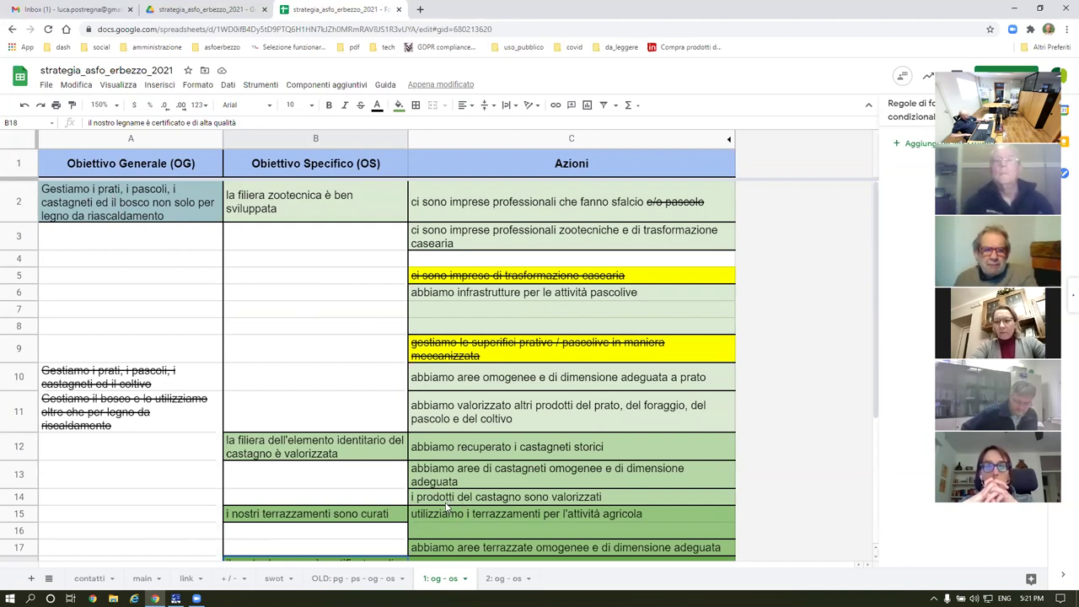
Step: On the "2: og - os" sheet, narrow columns A, B and C equally so the Azioni column fits in view
left_click(492, 580)
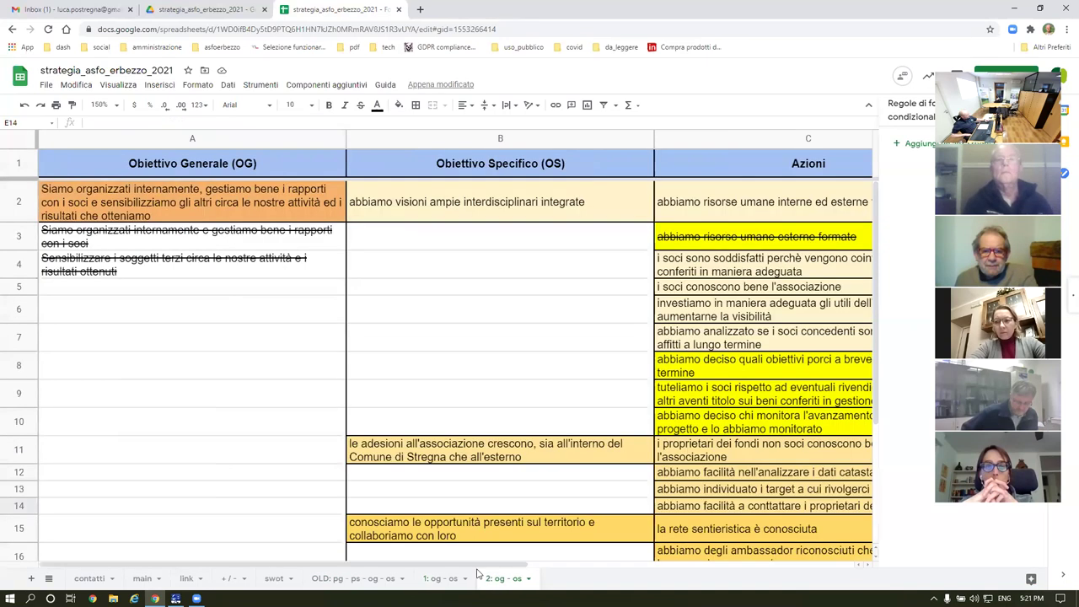
left_click(323, 142)
left_click(477, 139, "ctrl")
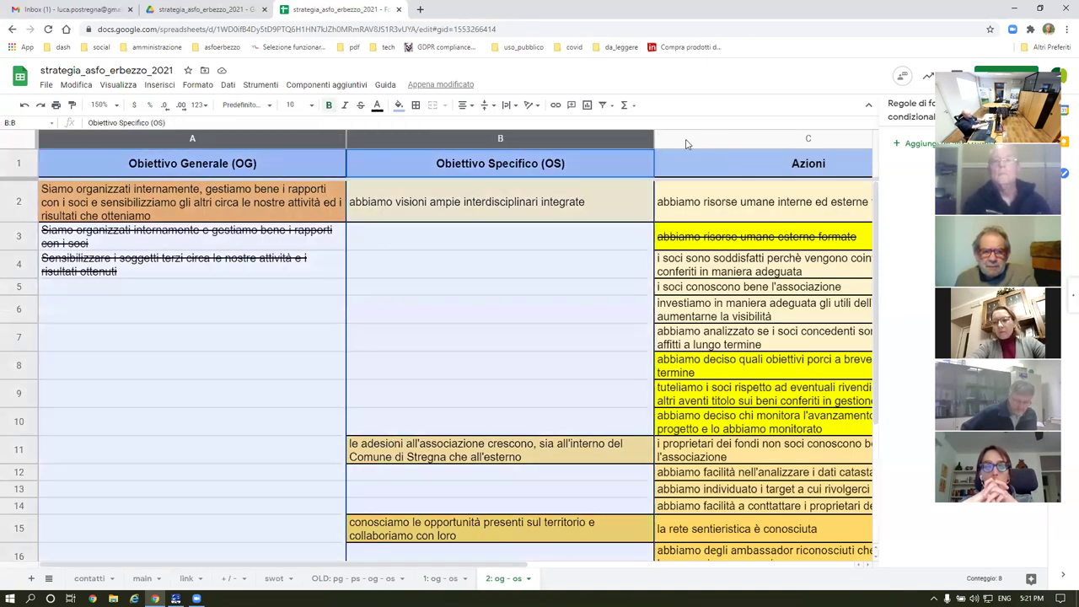
left_click(686, 144, "ctrl")
left_click_drag(345, 138, 310, 138)
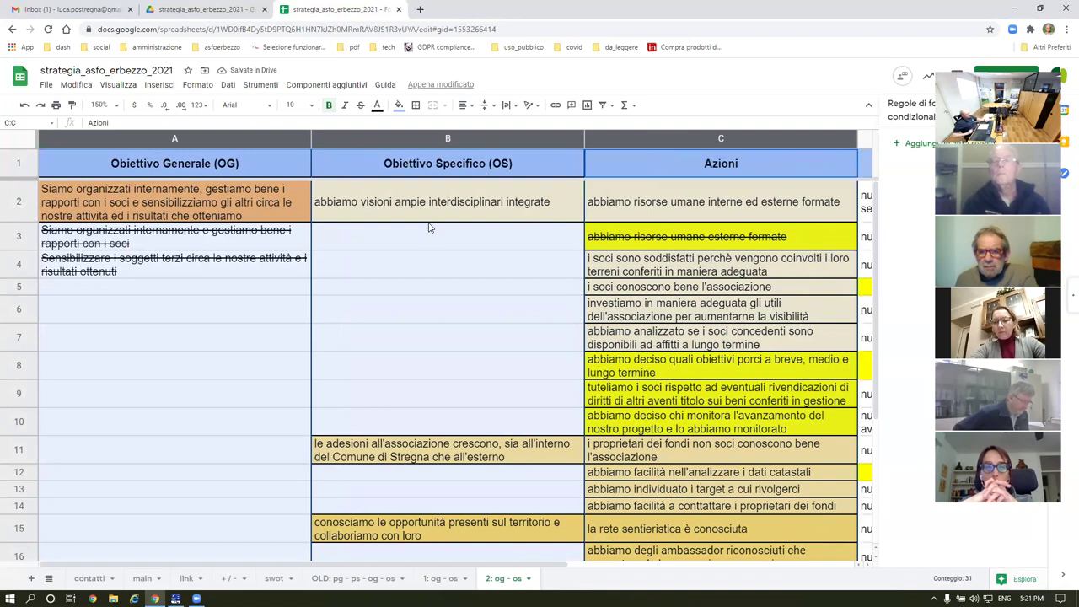
Step: Examine the general objective and the specific objectives on membership growth and local opportunities in the "2: og - os" sheet
left_click(118, 202)
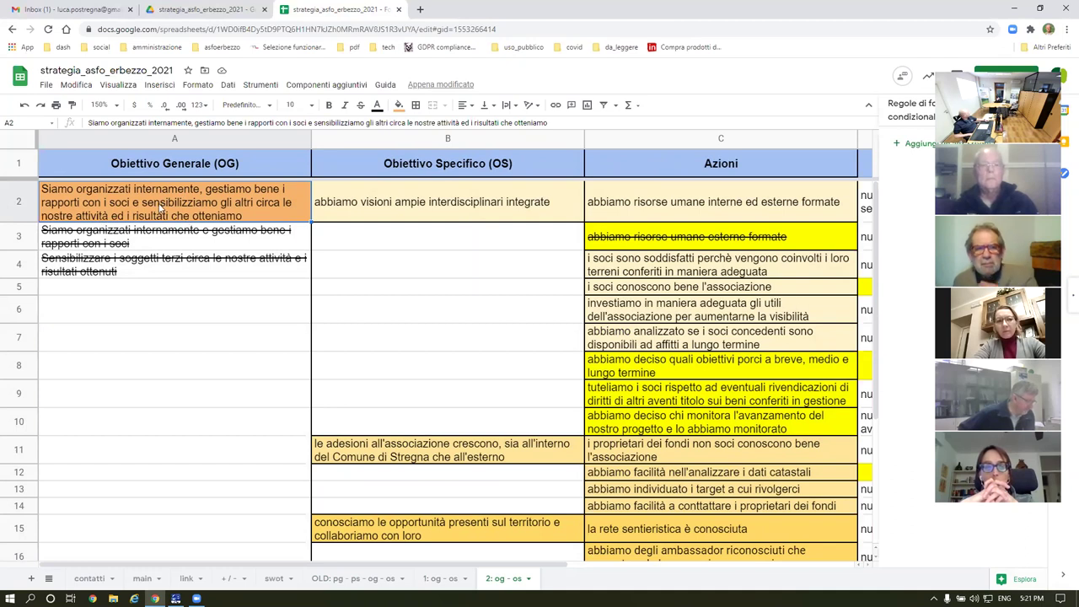
left_click(430, 210)
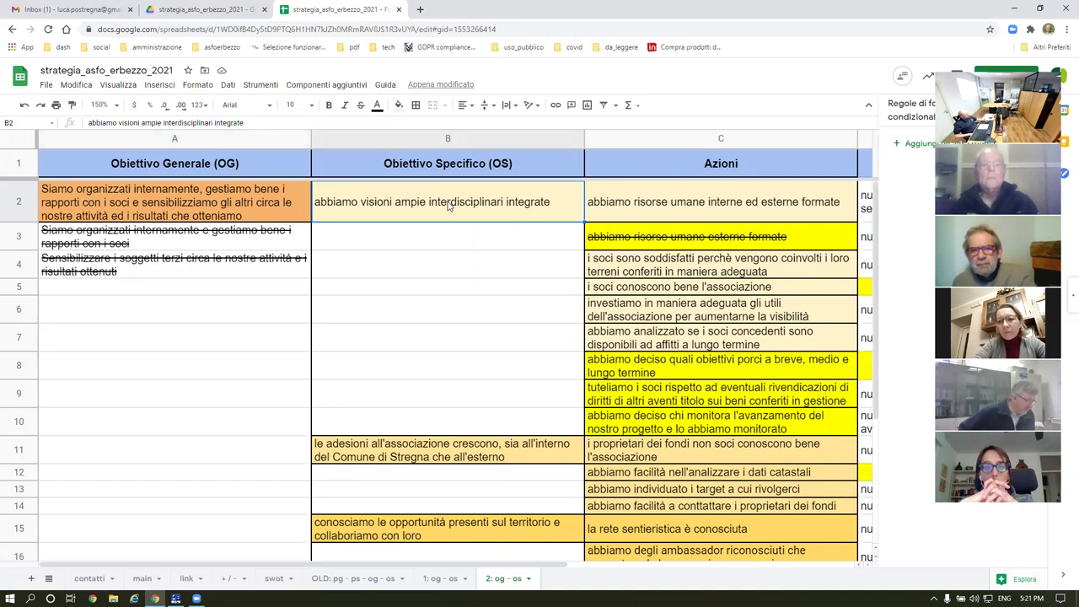
scroll(465, 205, "down", 5)
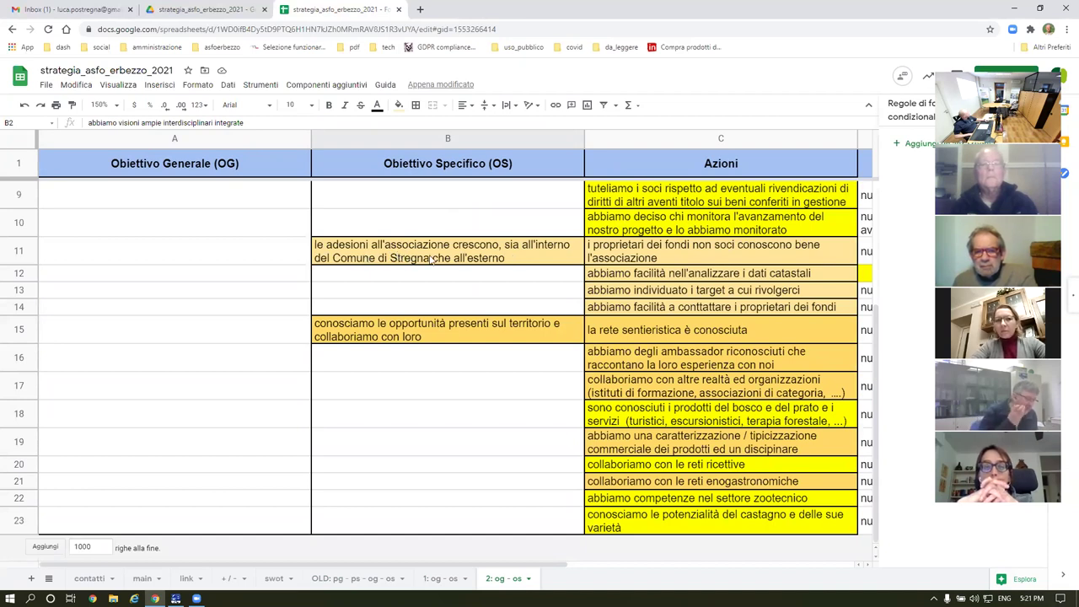
left_click(443, 336)
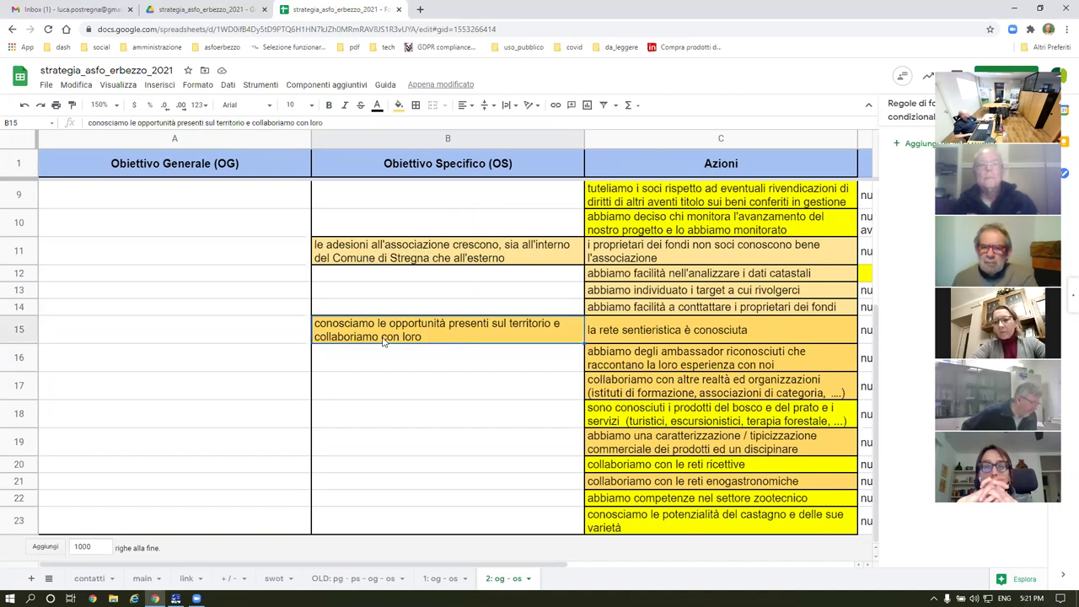
scroll(431, 340, "up", 3)
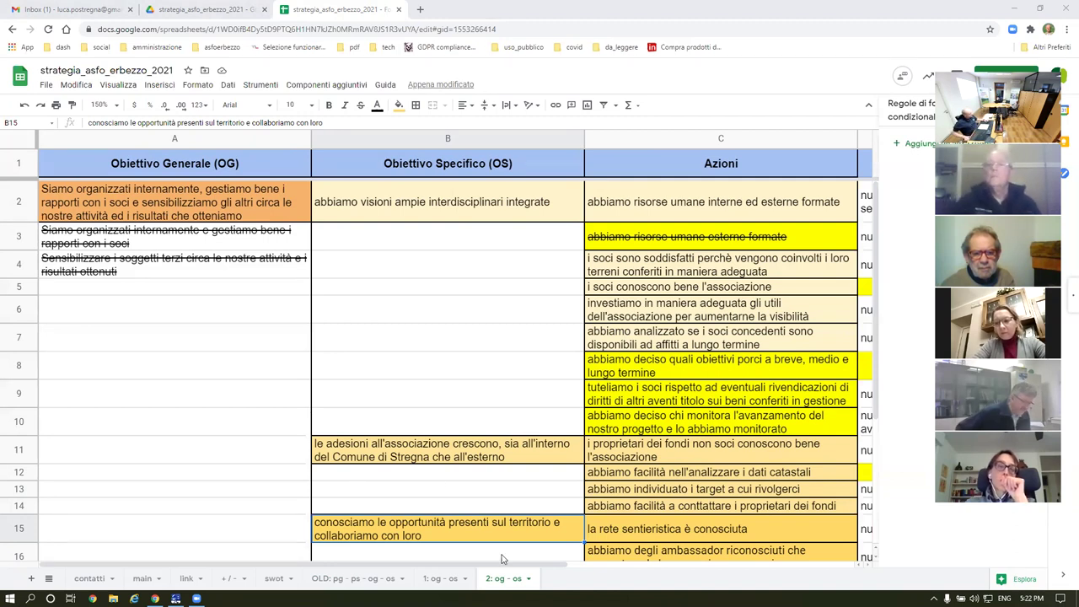
Step: Return to the "1: og - os" sheet and review its actions, starting from the struck-through dairy processing entry
left_click(442, 579)
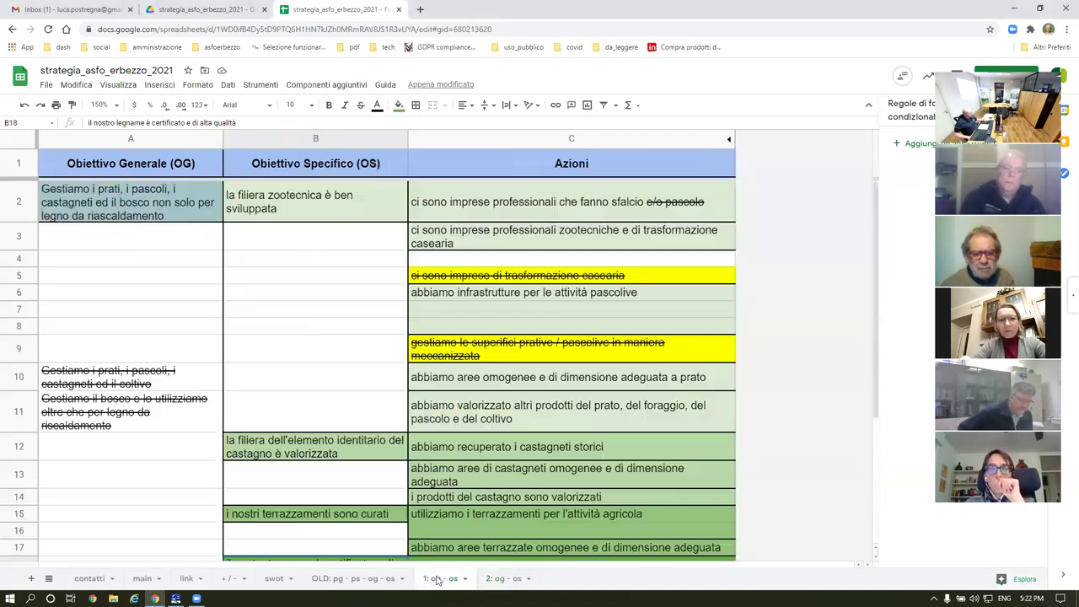
left_click(582, 279)
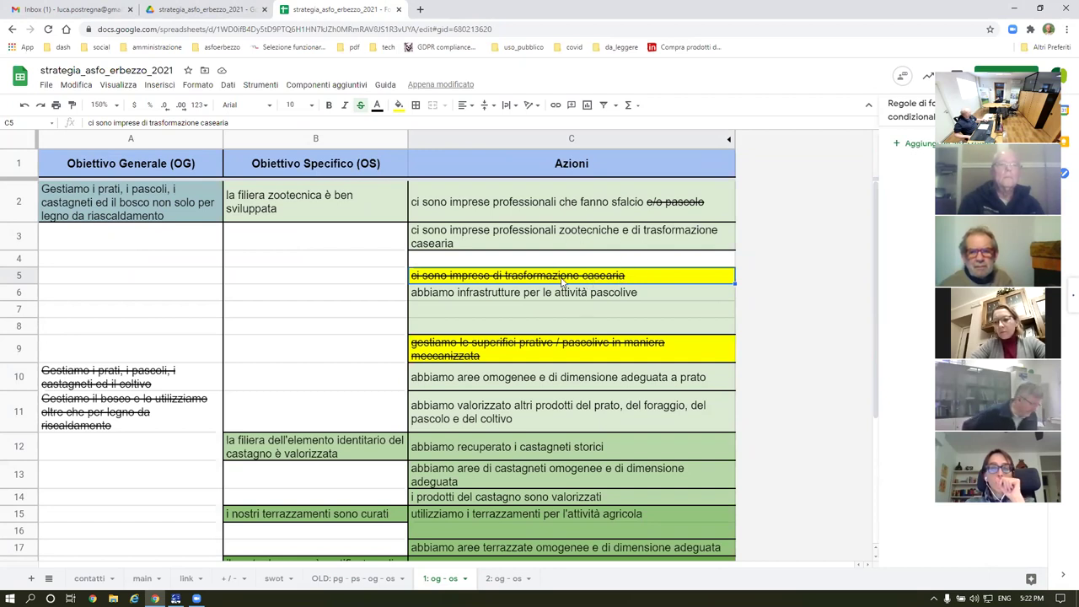
scroll(573, 303, "down", 3)
scroll(590, 321, "up", 3)
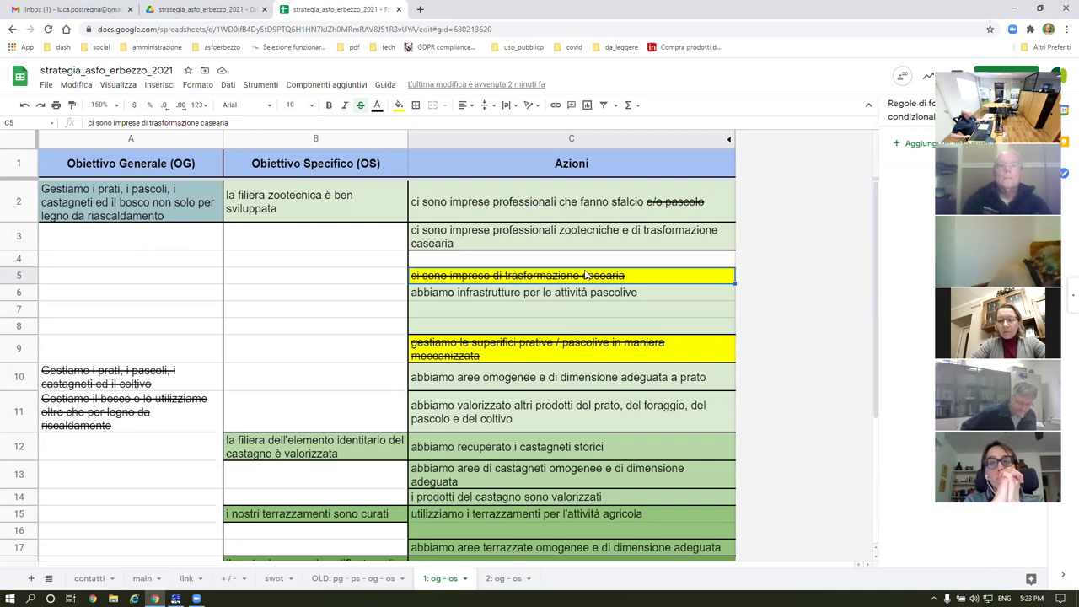
Step: Compare the actions on professional mowing, livestock and dairy processing firms in C2, C3 and C5 of the "1: og - os" sheet
left_click(485, 234)
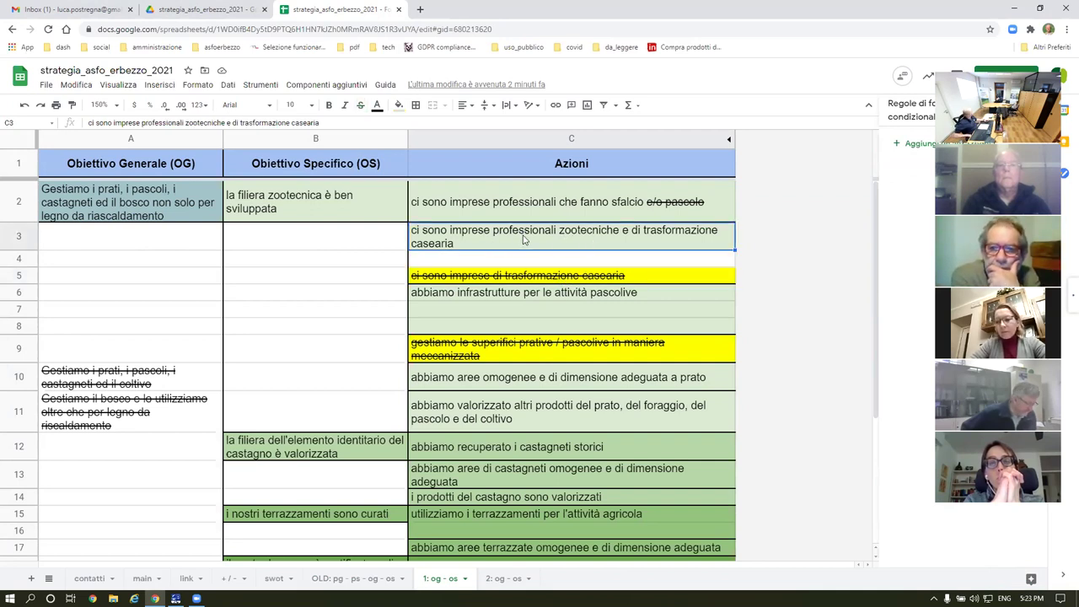
left_click(494, 280, "shift")
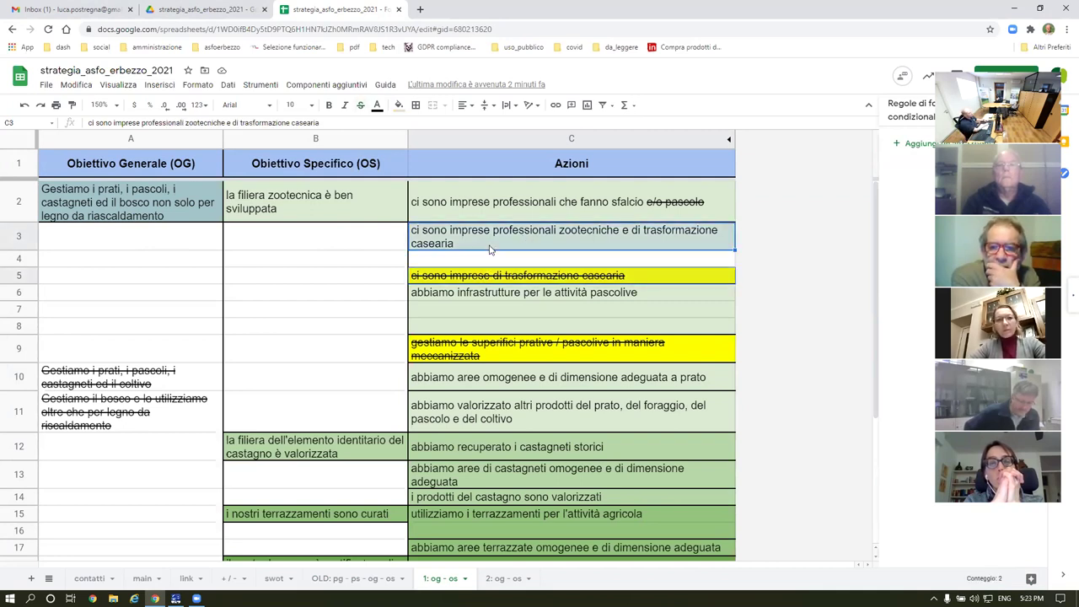
left_click(476, 236)
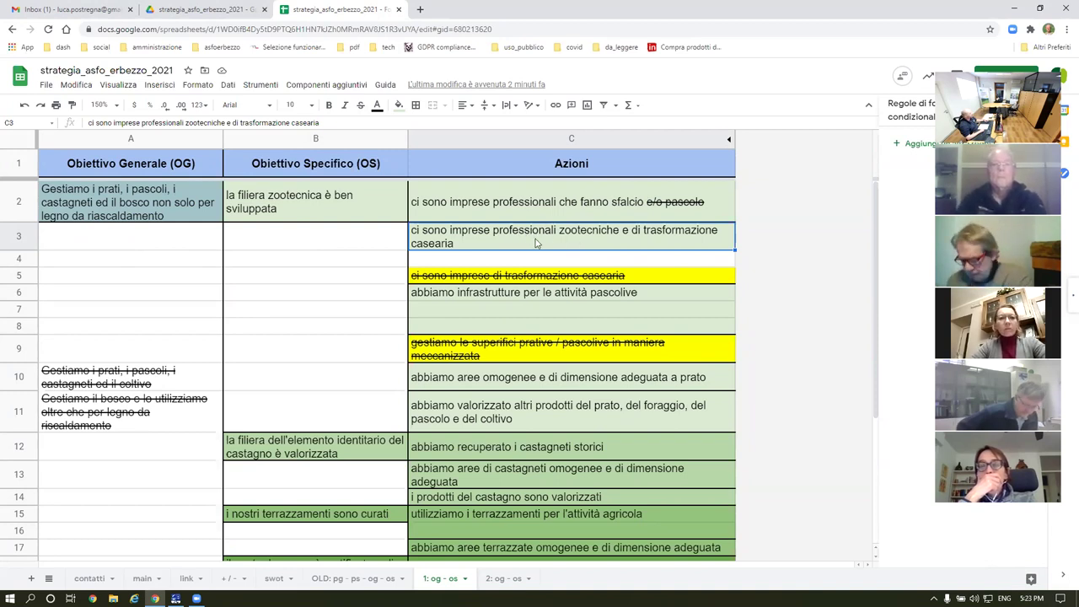
left_click(651, 209)
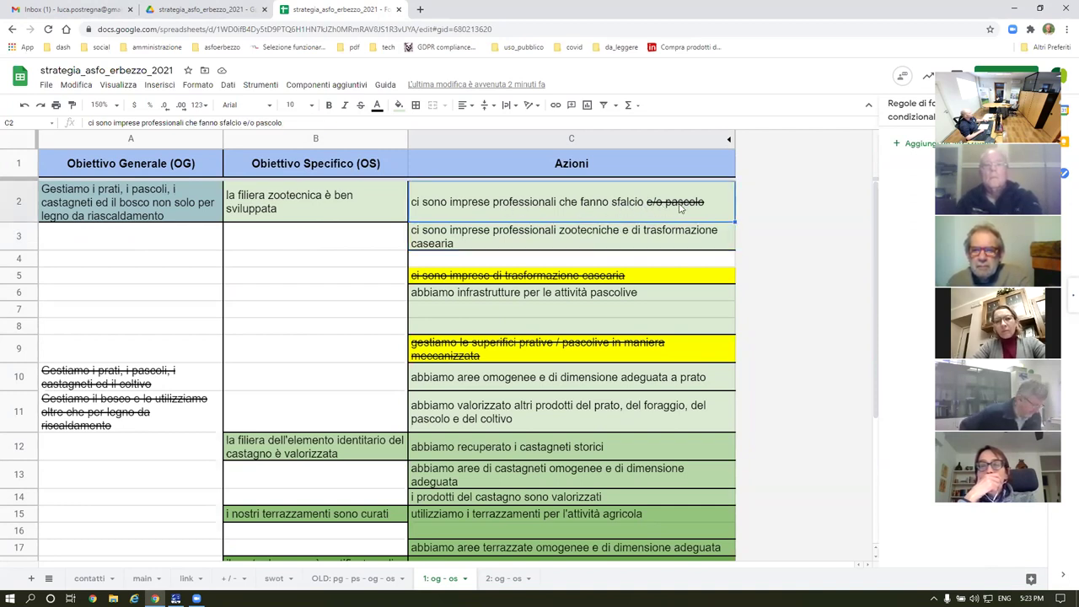
left_click(575, 239)
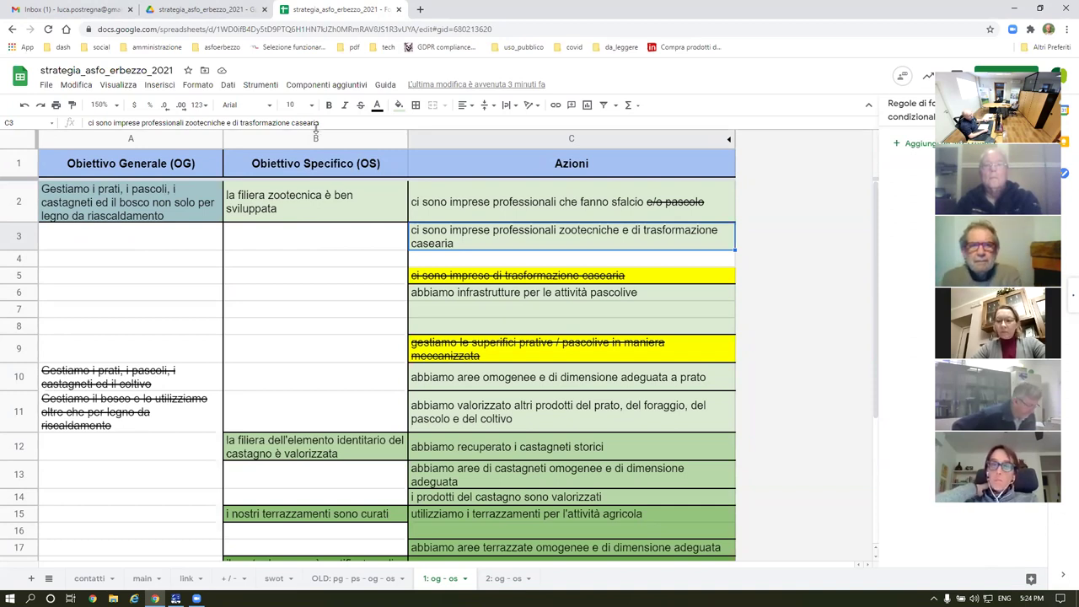
Step: Remove the struck-through words "e/o pascolo" from the professional mowing firms action in C2
left_click(669, 211)
left_click(244, 122)
left_click_drag(243, 122, 301, 126)
key("BackSpace")
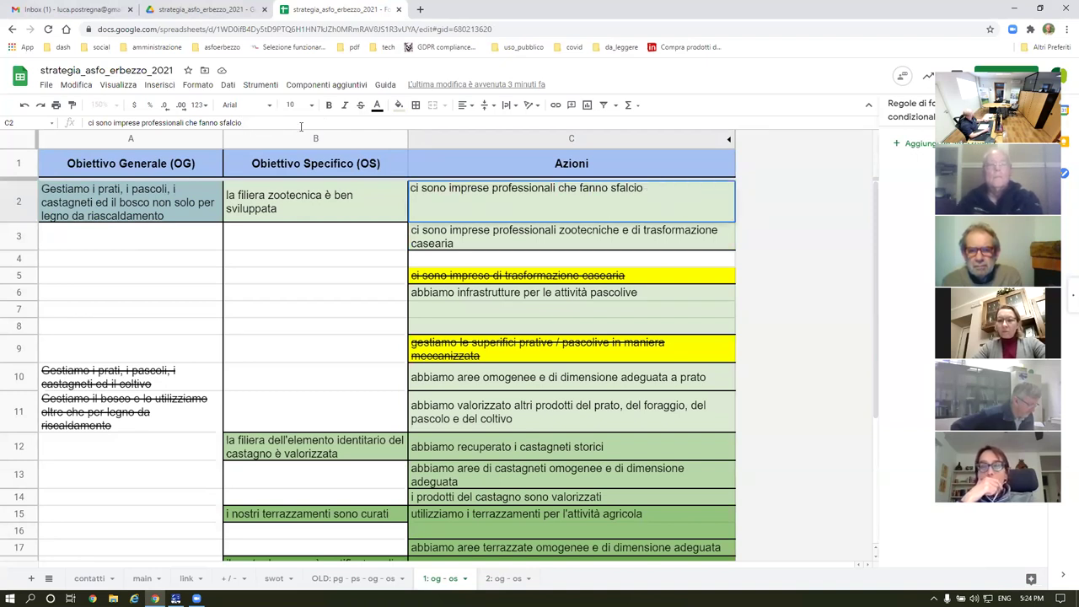
key("Return")
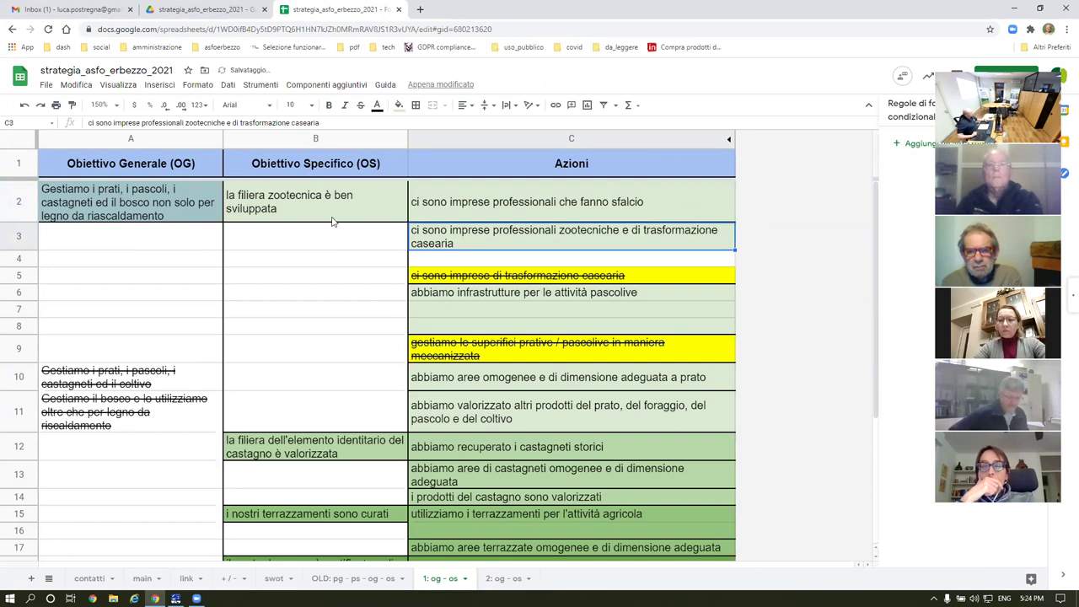
Step: Delete the struck-through actions on dairy processing in C5 and mechanised meadow and pasture management in C9
left_click(498, 277)
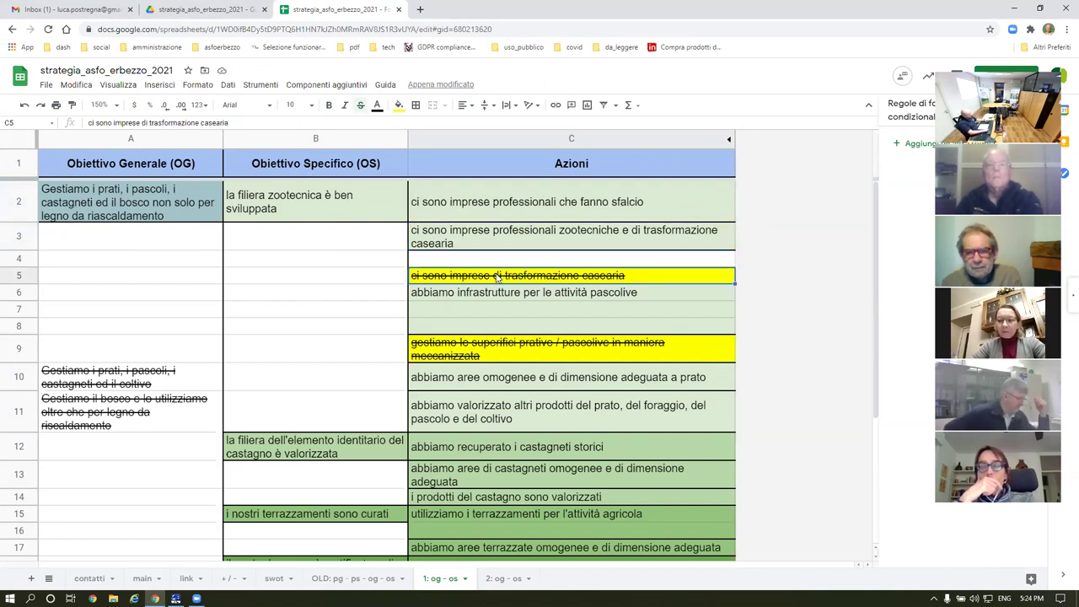
scroll(612, 308, "down", 5)
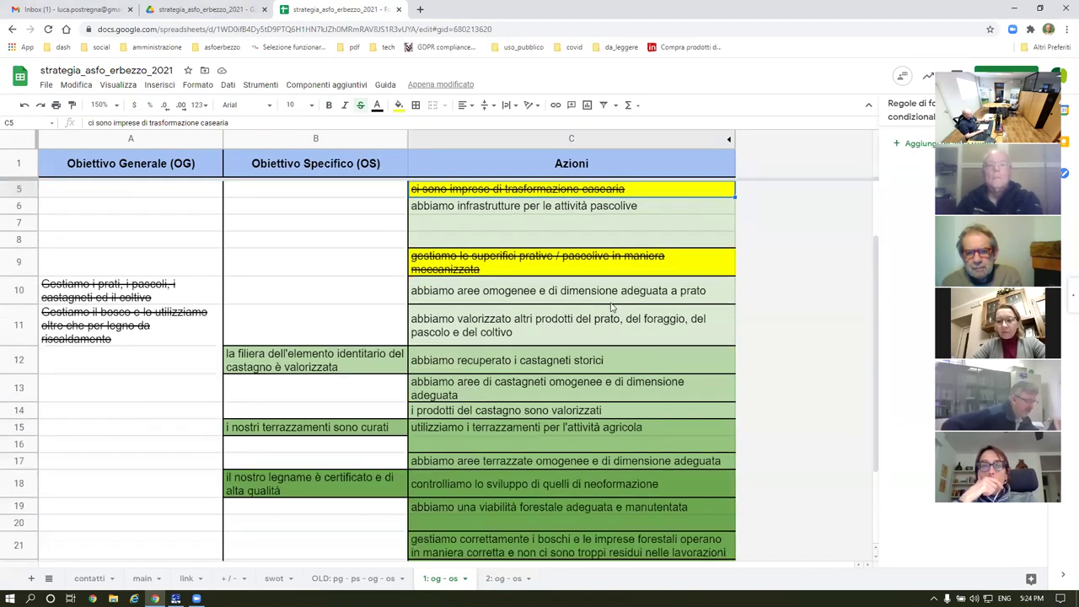
scroll(612, 307, "up", 5)
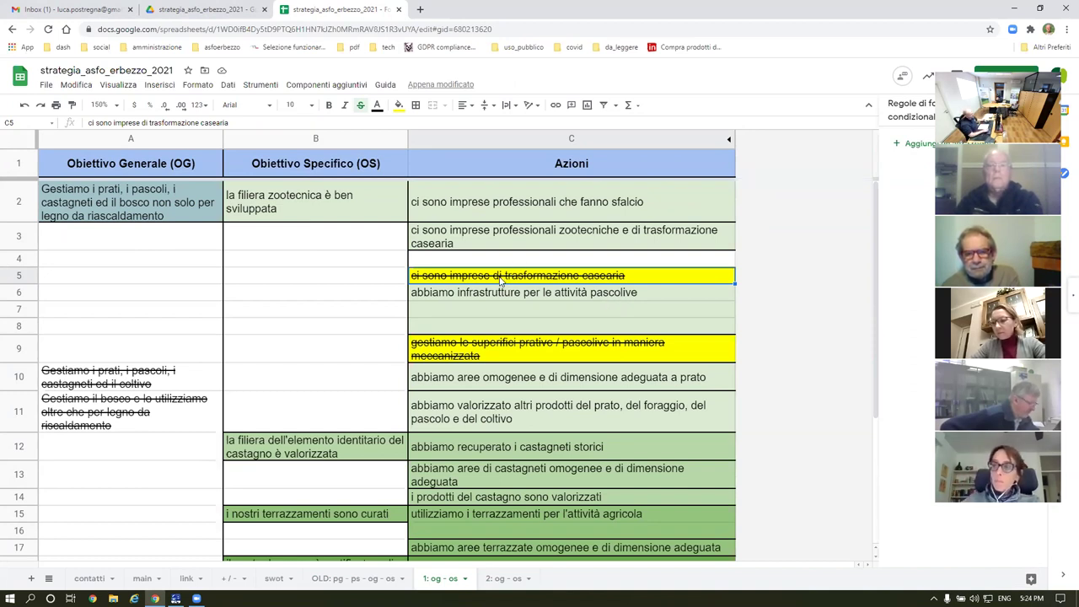
key("Delete")
left_click(511, 348)
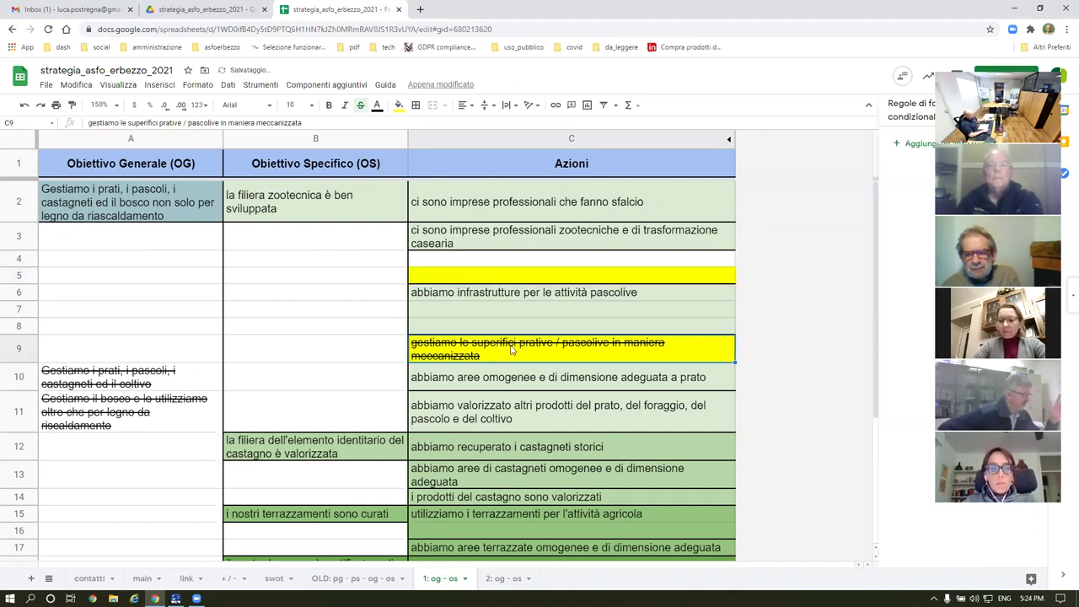
key("Delete")
Step: Reset the yellow fill of the empty action cells C5 and C9 together
left_click(450, 276)
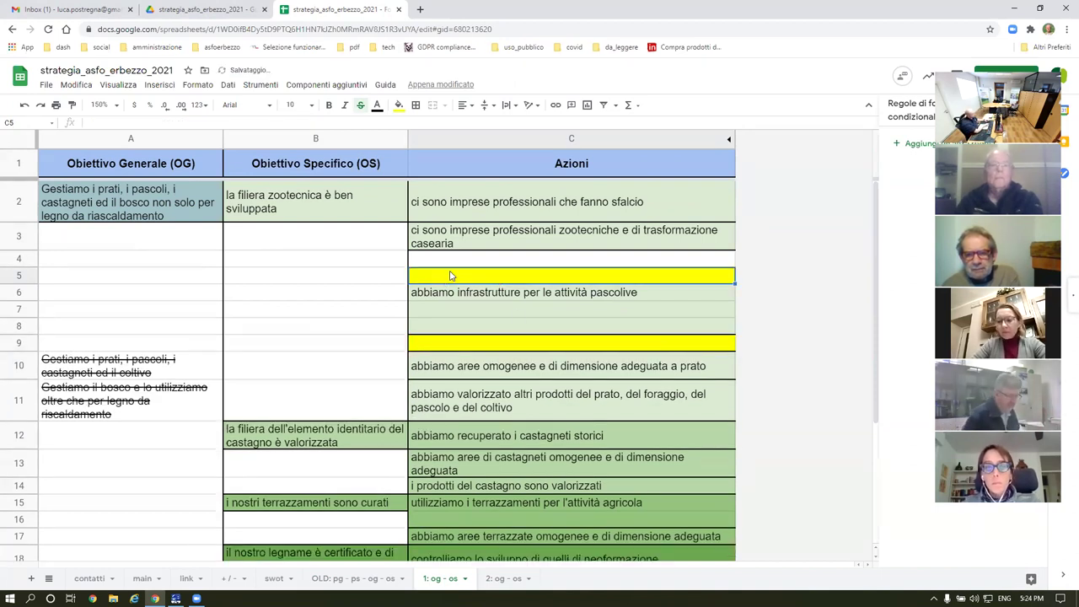
left_click(438, 346)
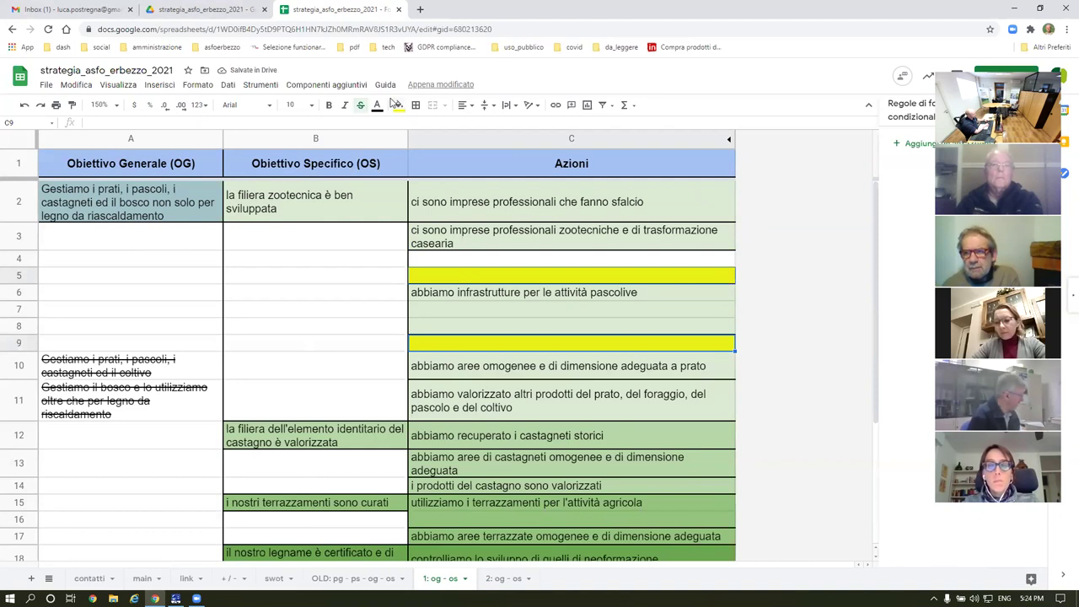
left_click(399, 105)
left_click(433, 128)
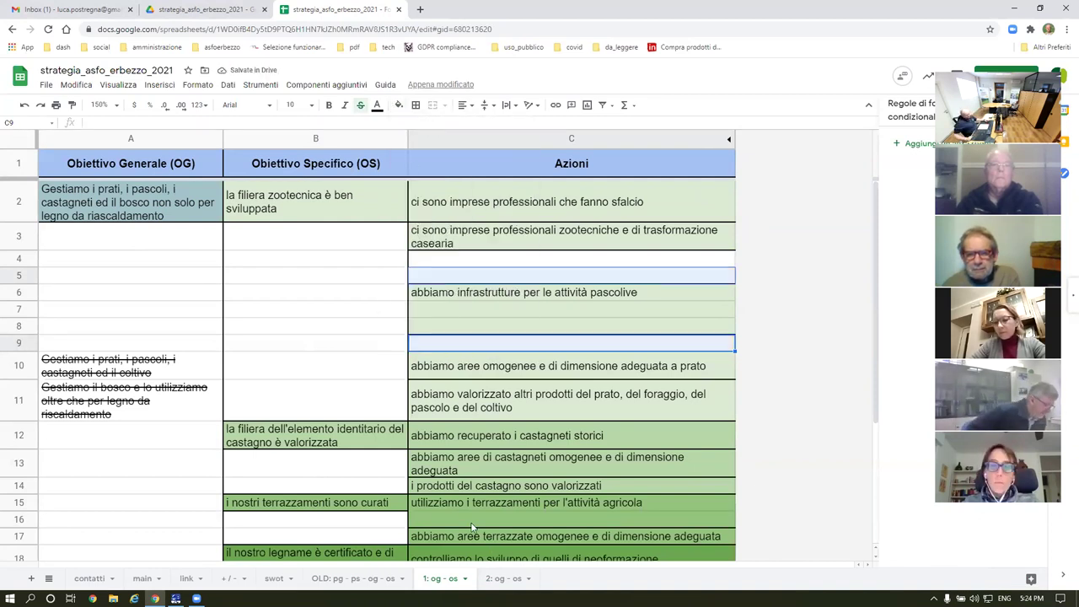
Step: On the "2: og - os" sheet, hide the Indicatori and Quantità columns (D and E)
left_click(498, 579)
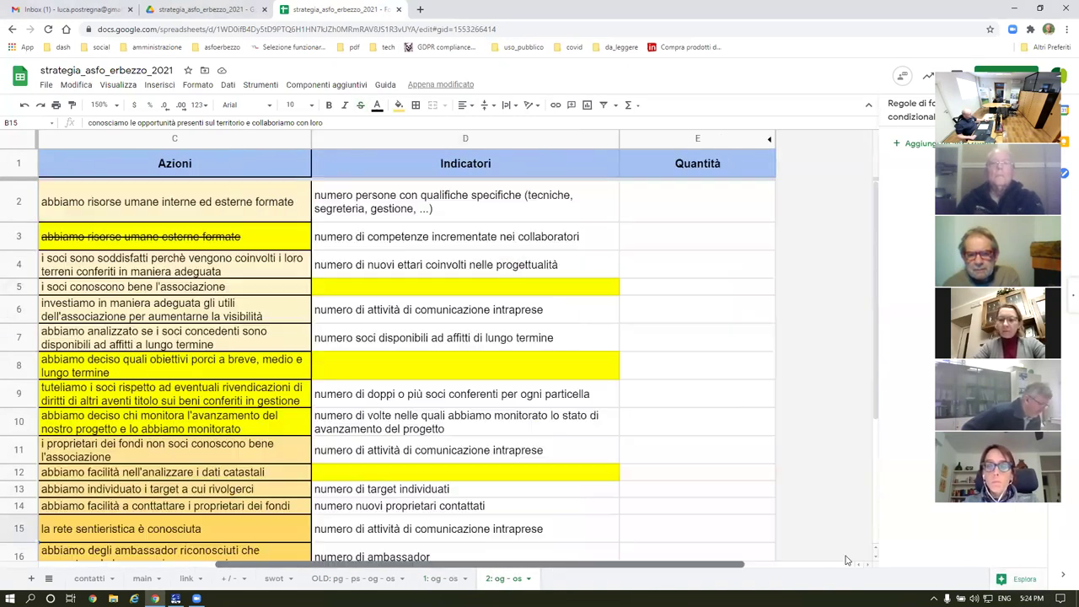
left_click(602, 564)
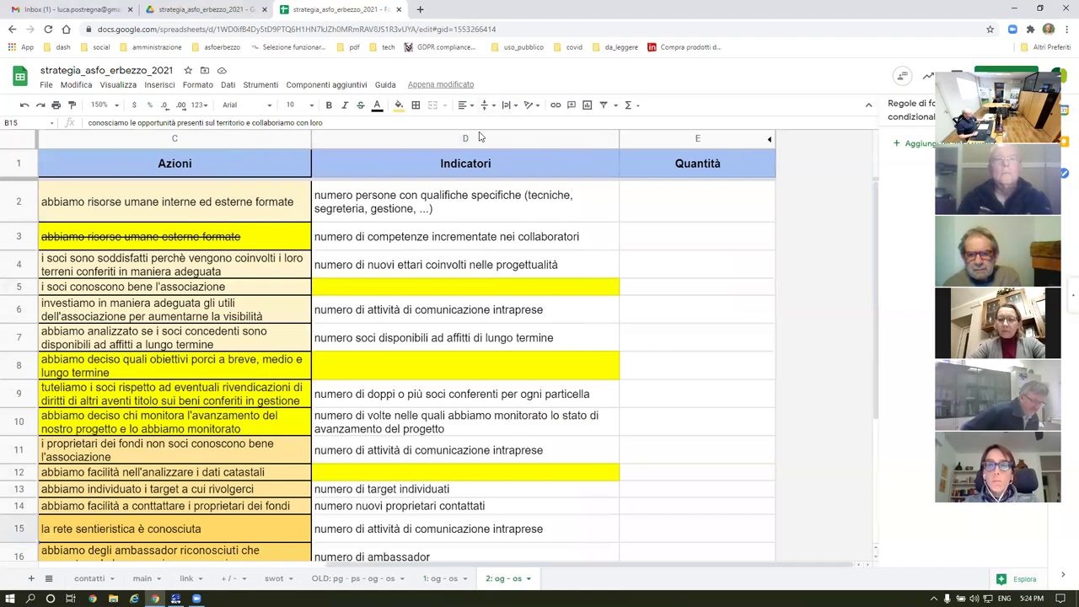
left_click_drag(479, 137, 659, 142)
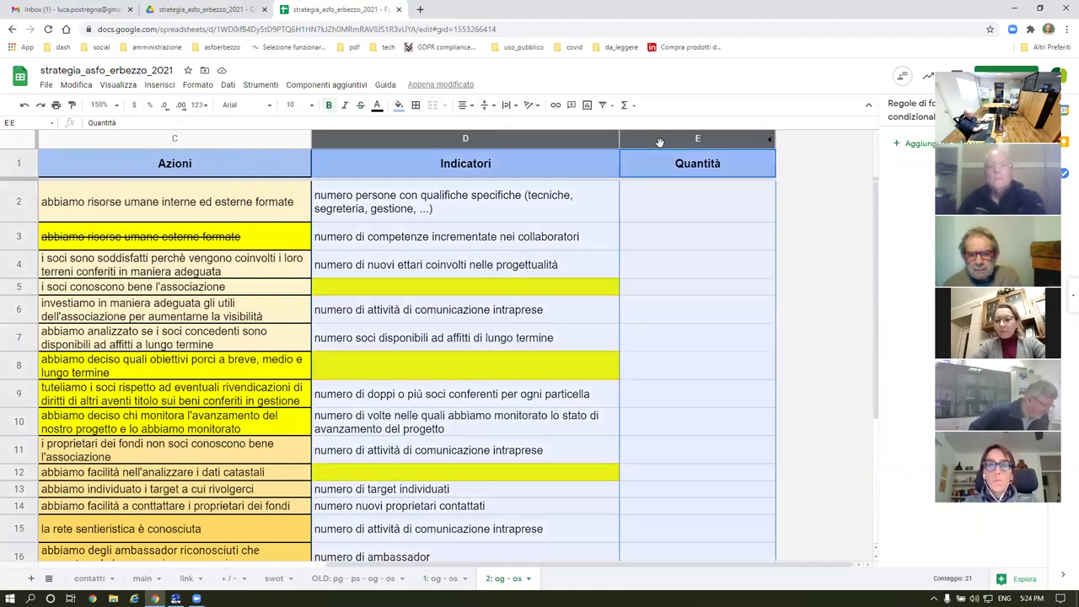
right_click(659, 141)
left_click(700, 187)
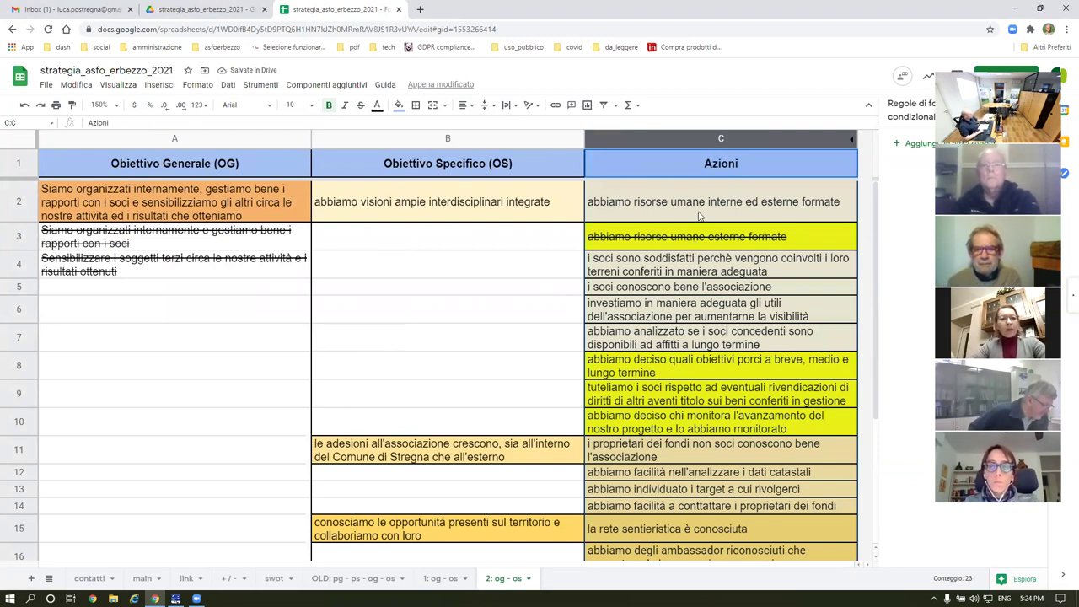
Step: Examine the actions on trained human resources, time-scaled objectives, member protection and progress monitoring in the Azioni column
left_click(757, 229)
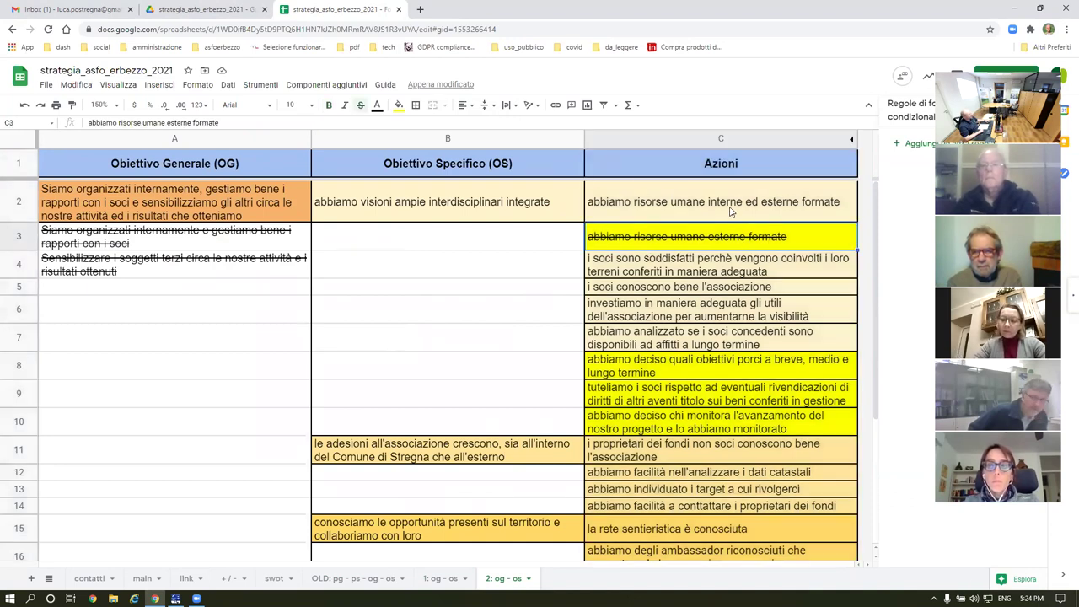
left_click(685, 208)
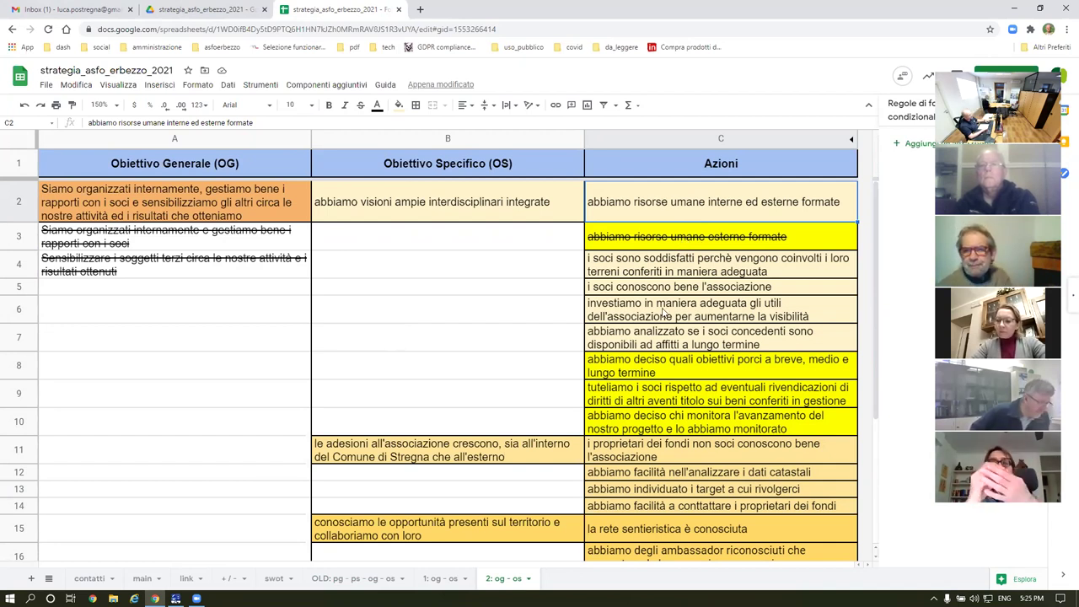
scroll(742, 377, "down", 2)
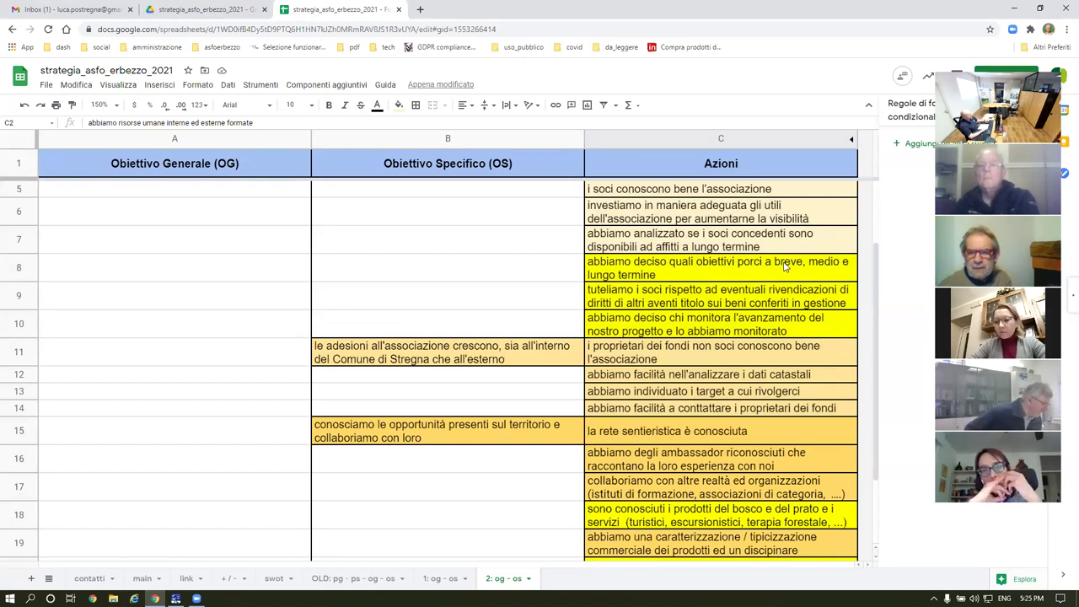
left_click(706, 269)
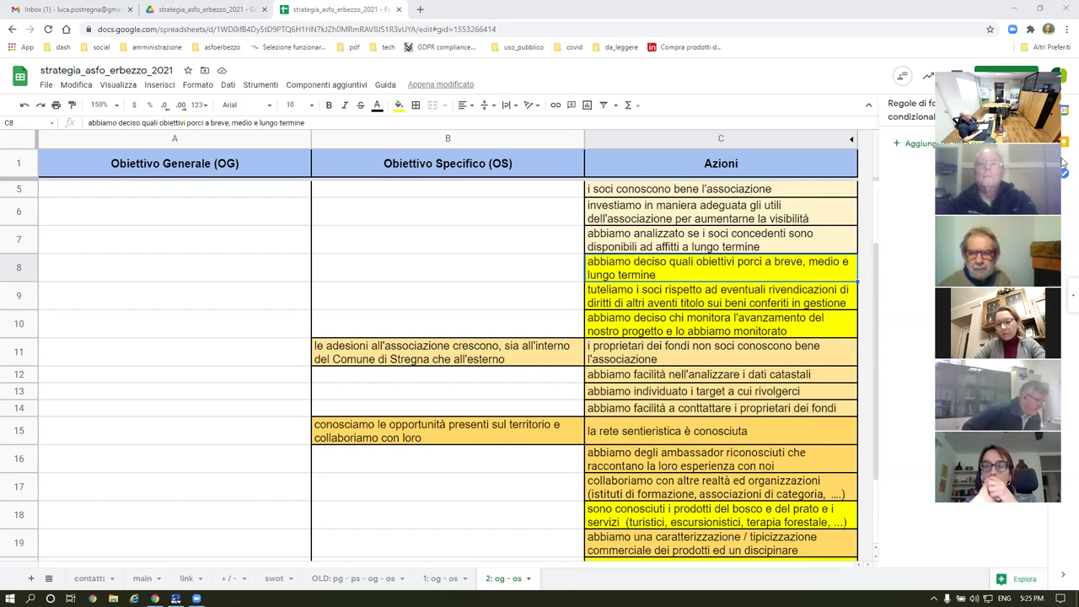
left_click(734, 323)
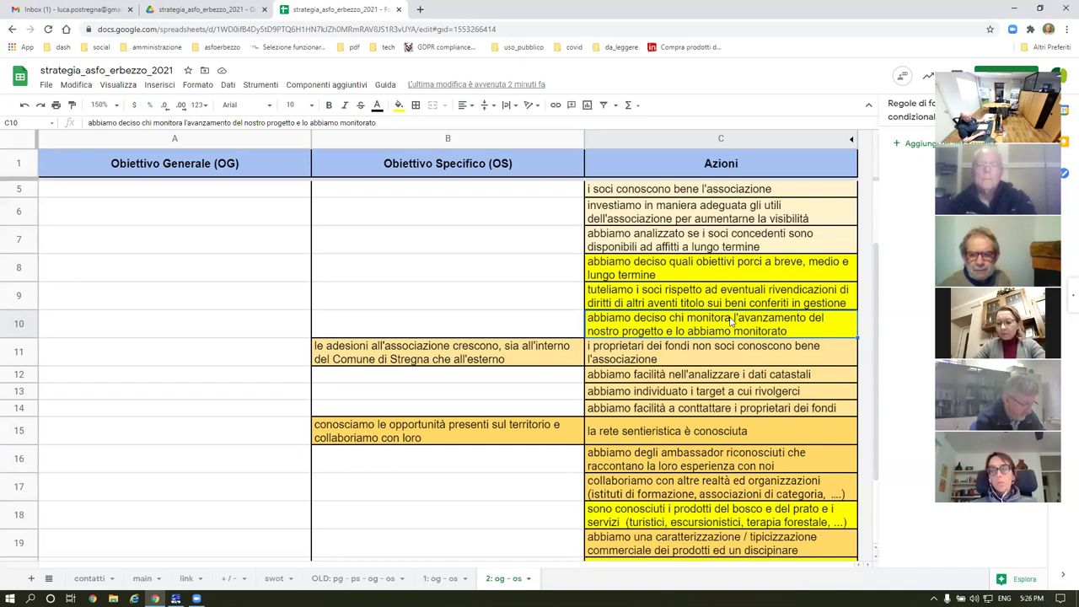
left_click(702, 302)
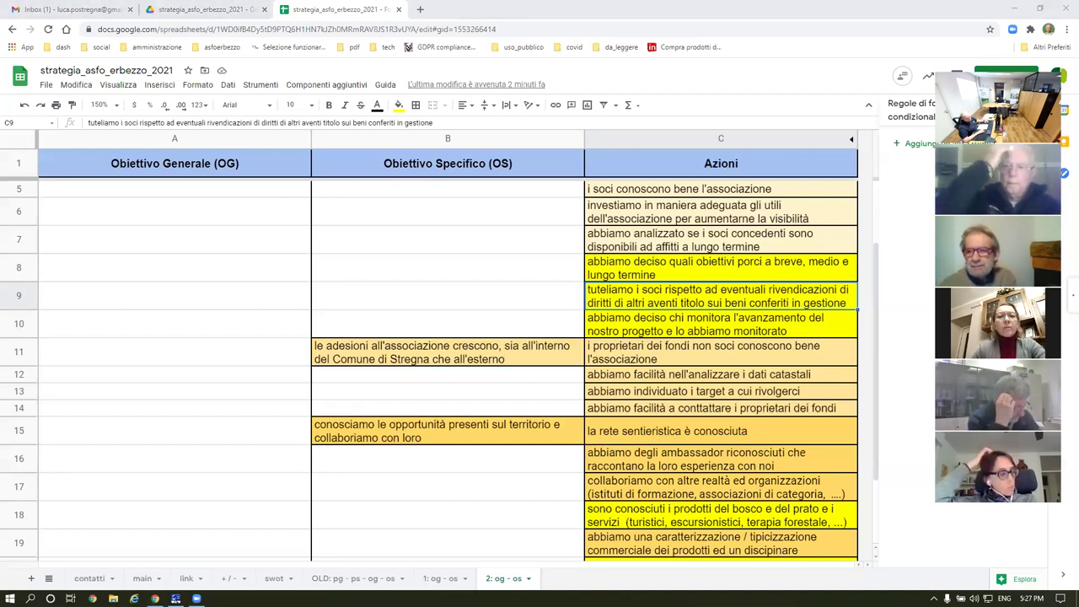
Step: On the "contatti" sheet, enter 1 for the Club Arc Alpin (CAI) contact under 9 febbraio 2020 and return to "2: og - os"
left_click(88, 578)
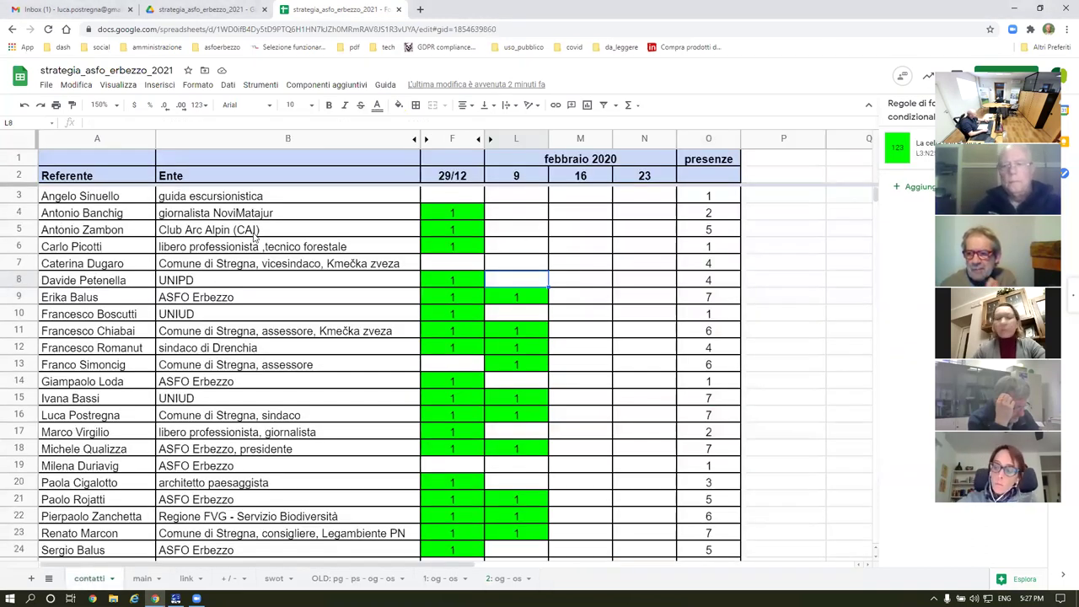
left_click(516, 232)
type("1")
key("Return")
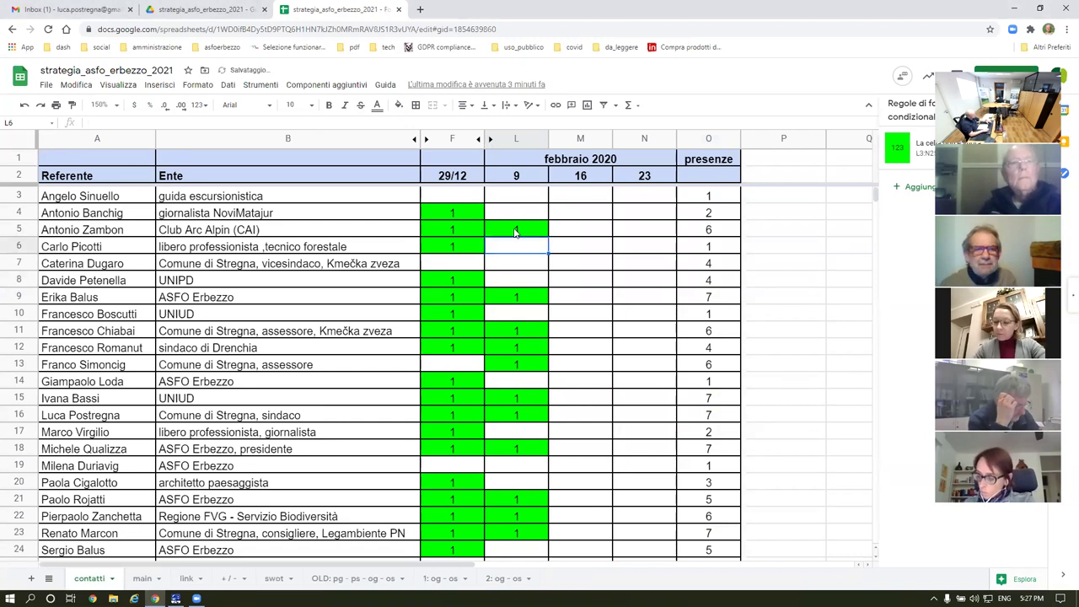
left_click(502, 580)
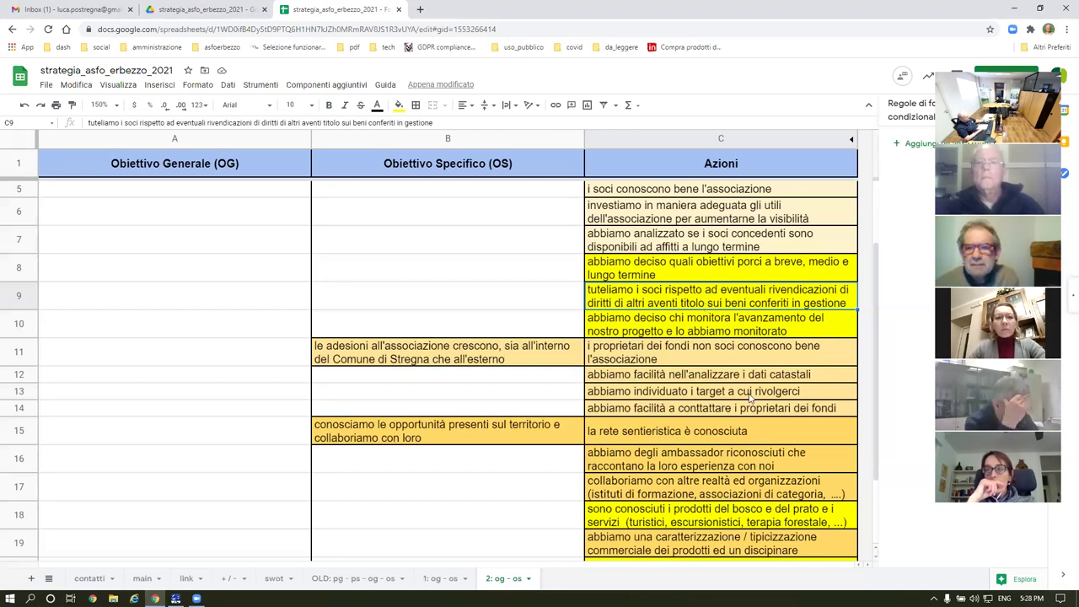
Step: Reset the yellow fill of C18, the action on known forest and meadow products and services
scroll(750, 396, "down", 2)
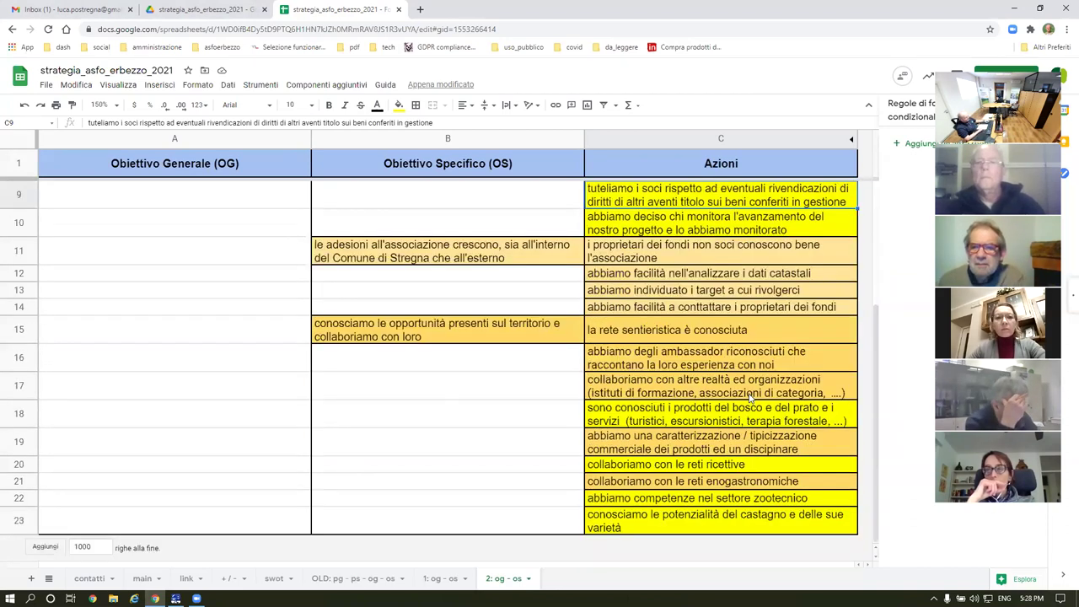
left_click(715, 416)
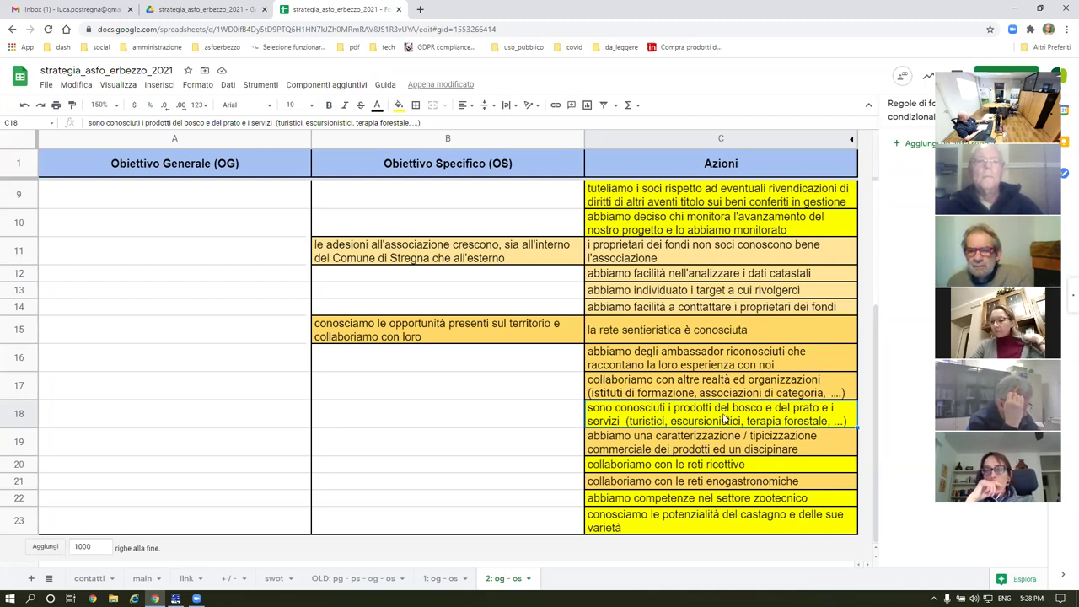
left_click(398, 108)
left_click(424, 125)
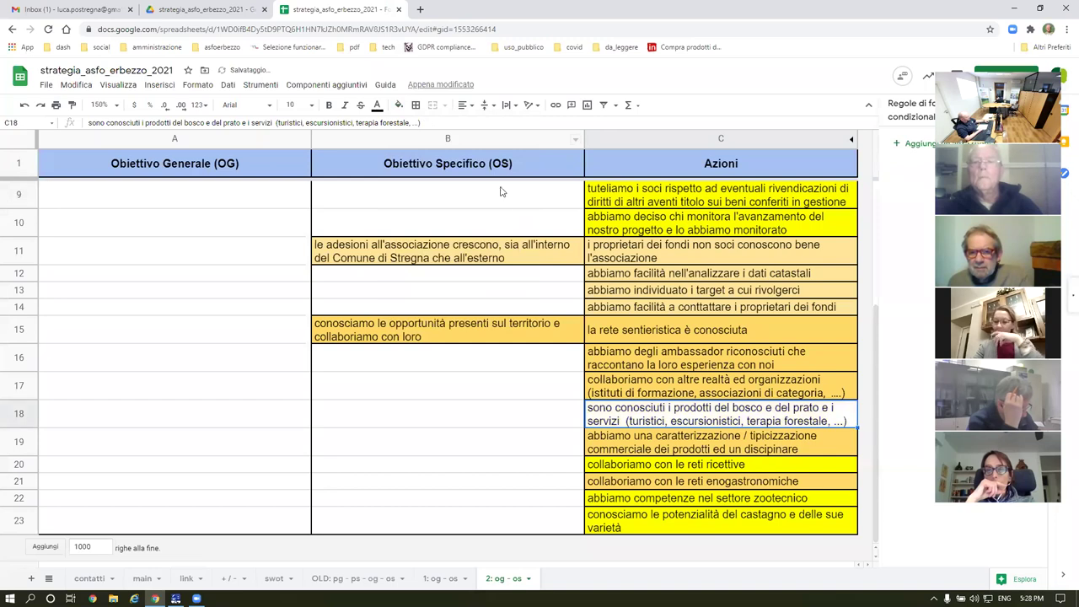
Step: Fill C18, the forest and meadow products action, with the same golden colour as the collaboration action in C17
left_click(632, 393)
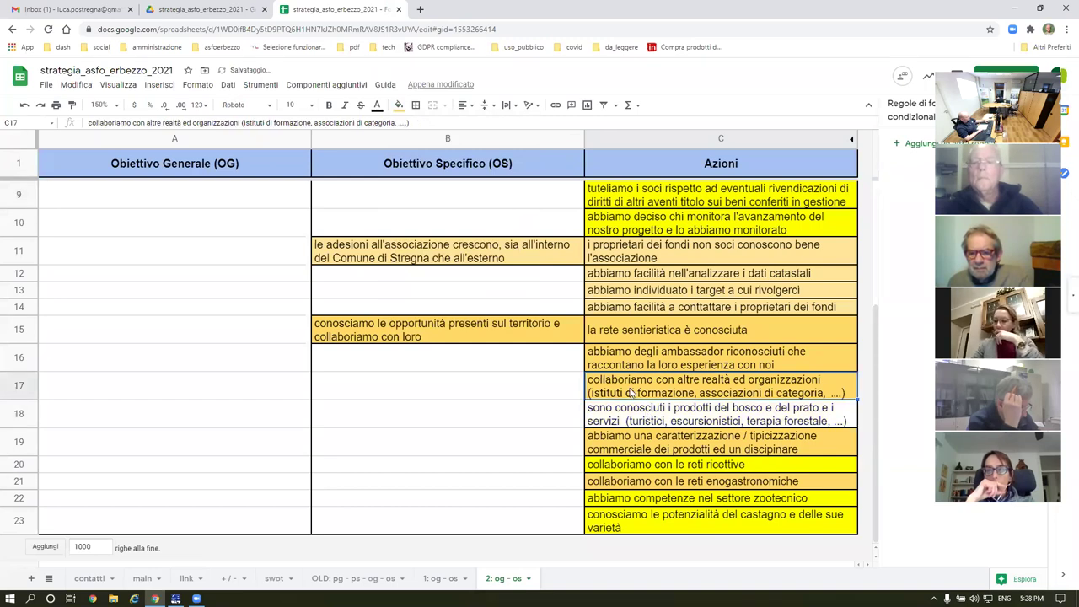
left_click(397, 106)
left_click(398, 107)
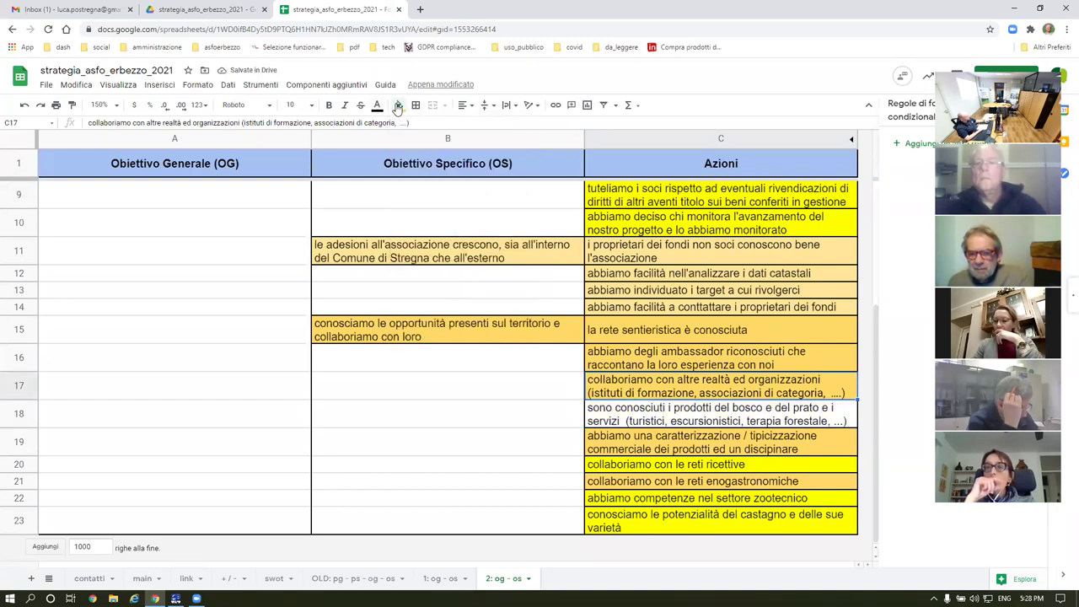
left_click(693, 422)
left_click(398, 106)
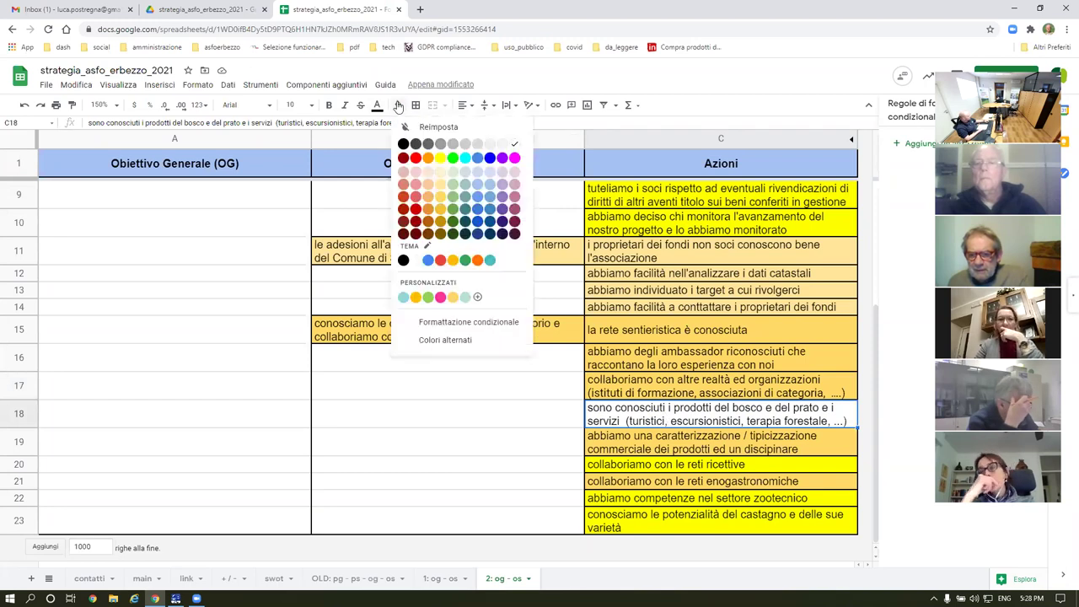
left_click(439, 201)
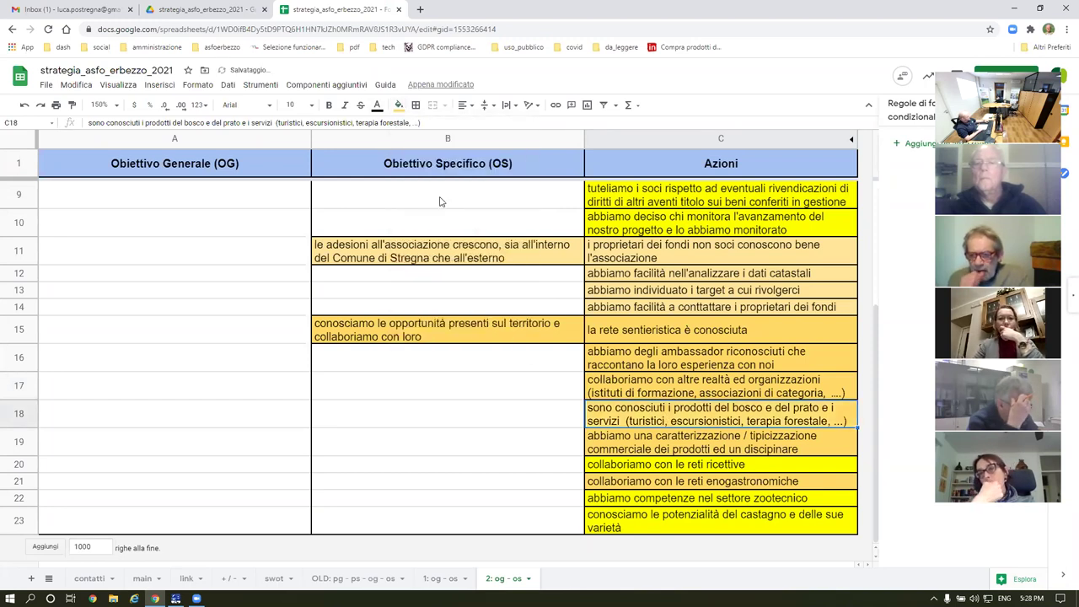
left_click(738, 392)
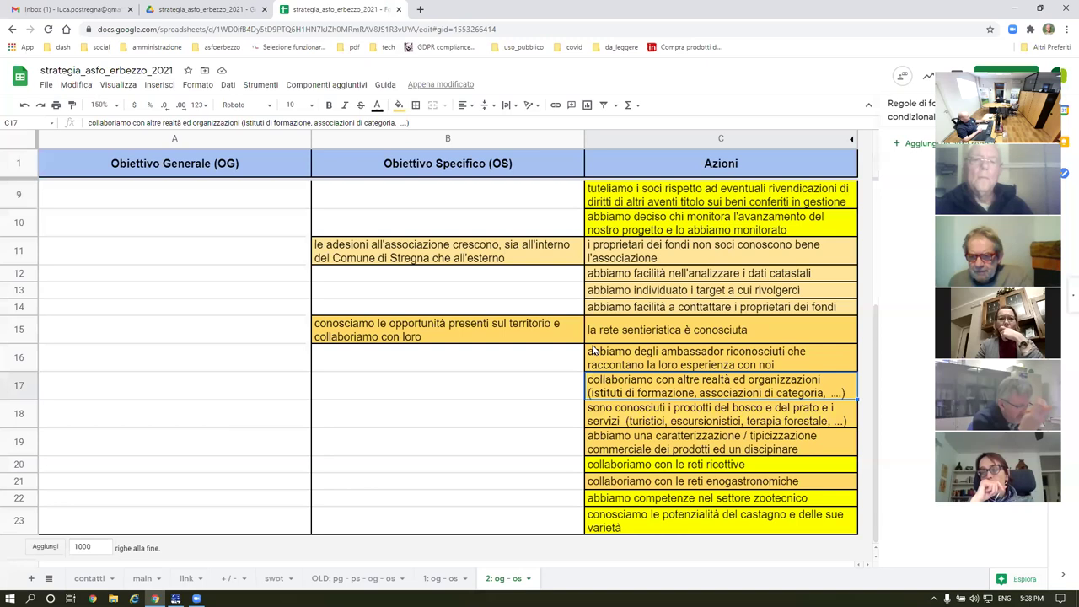
Step: Examine the actions on hospitality and food networks, livestock skills, chestnut potential and cadastral data against the territorial opportunities objective
left_click(686, 472)
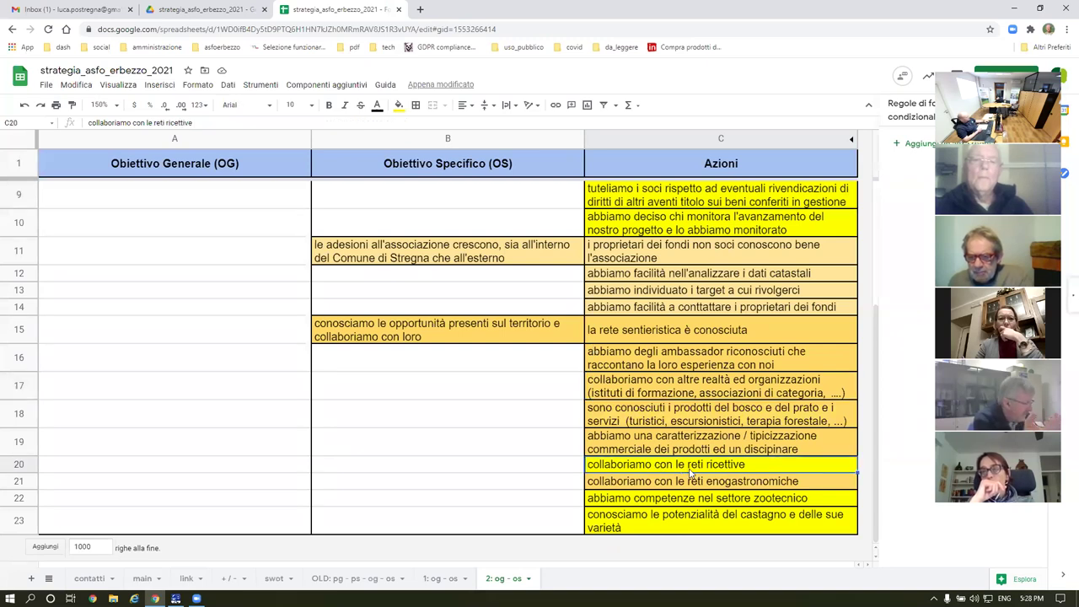
left_click(716, 487)
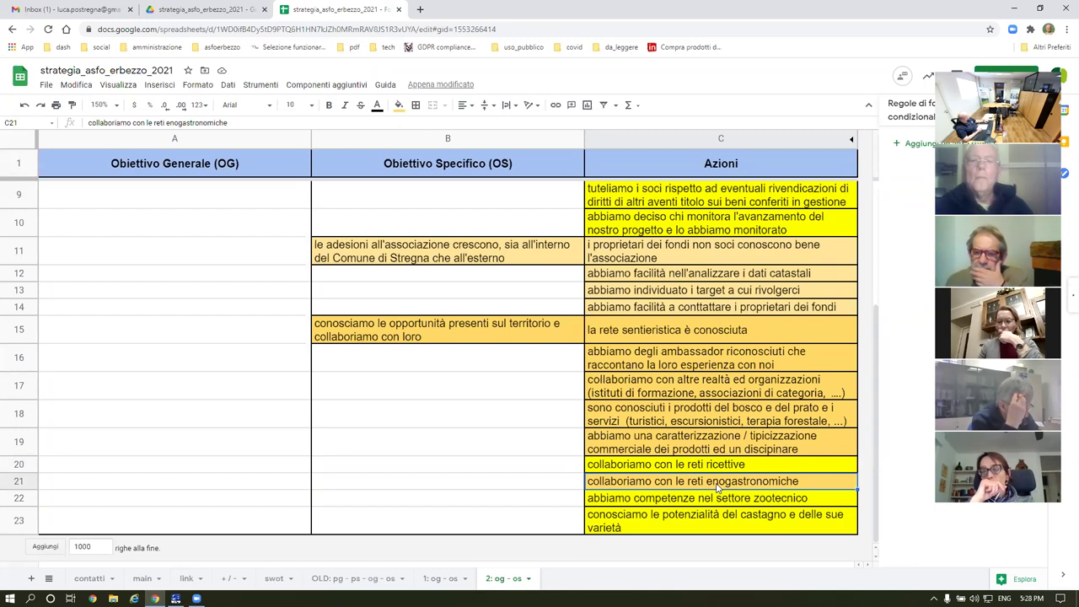
left_click(736, 467)
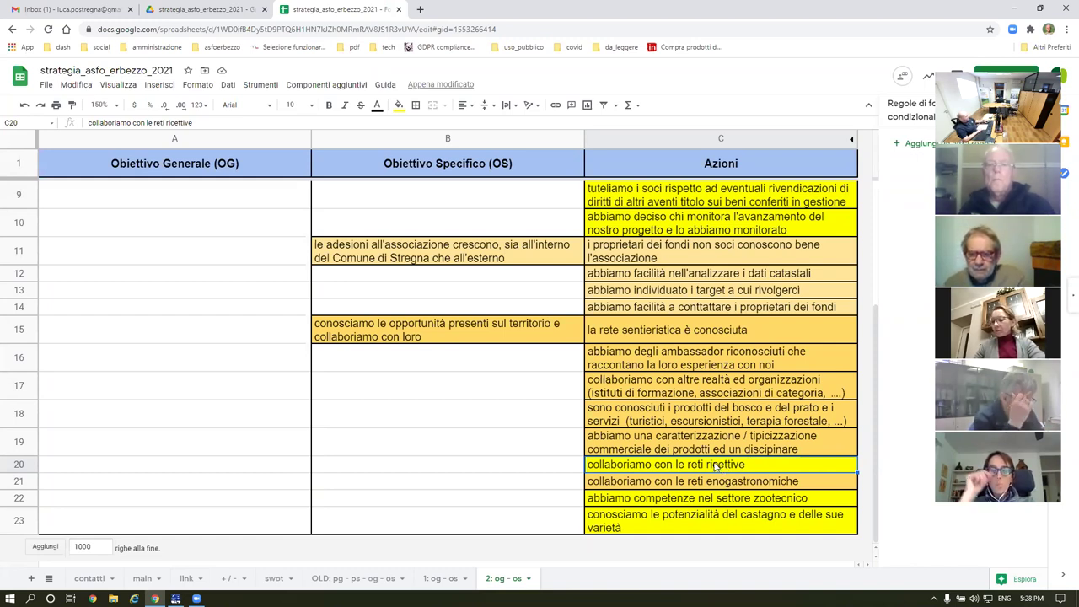
left_click(662, 500)
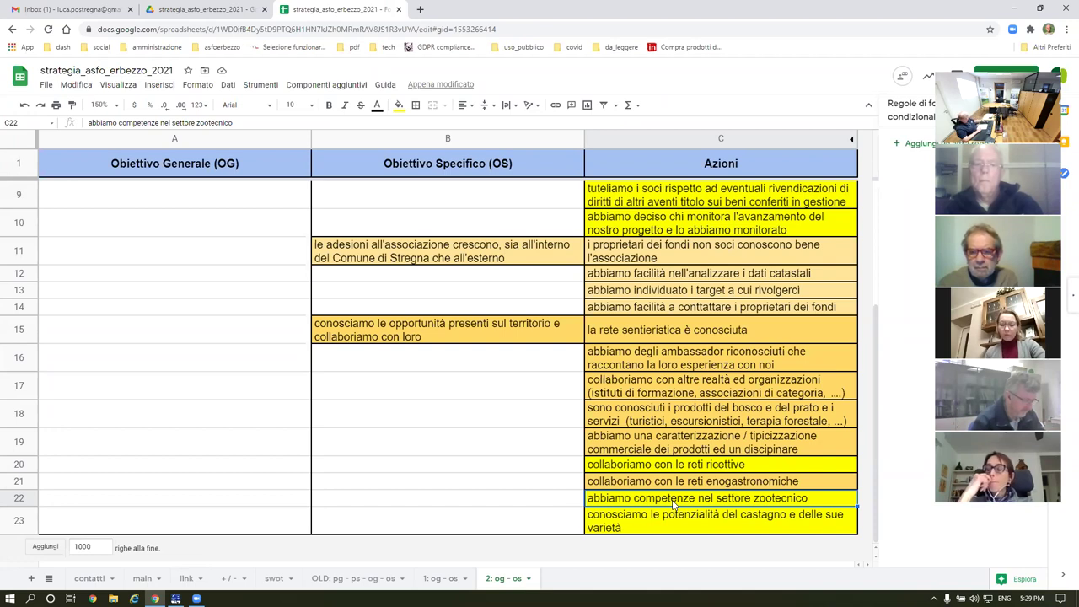
left_click(408, 337)
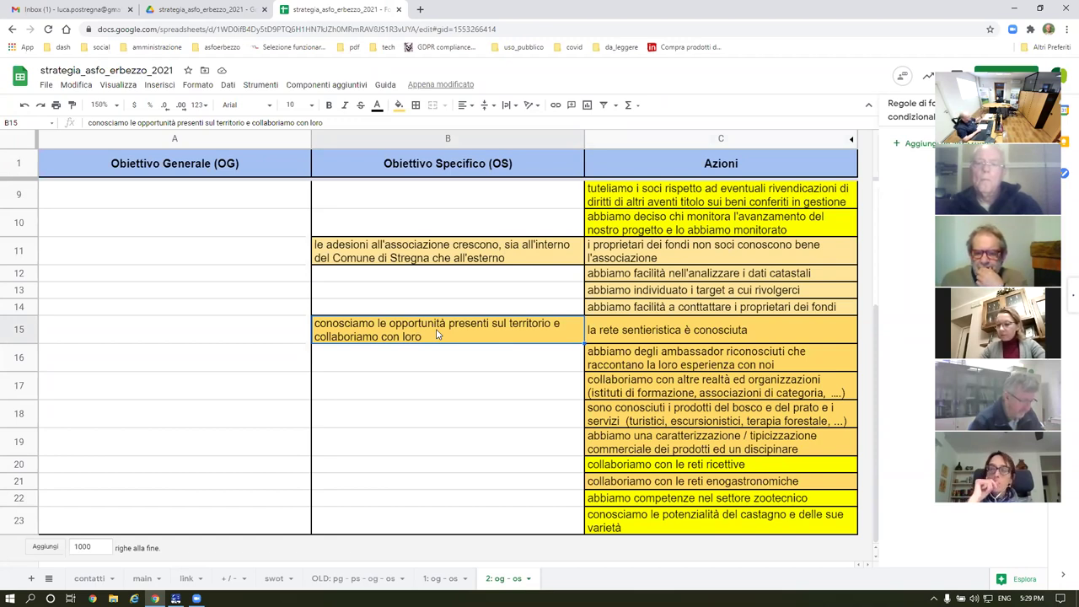
left_click(724, 522)
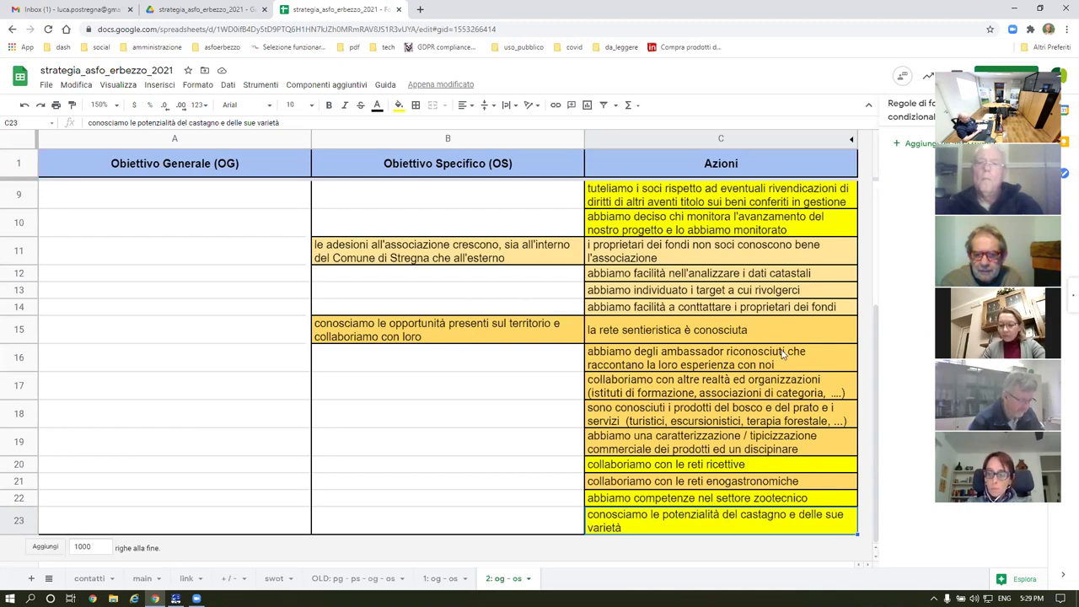
scroll(781, 354, "up", 2)
scroll(781, 354, "down", 1)
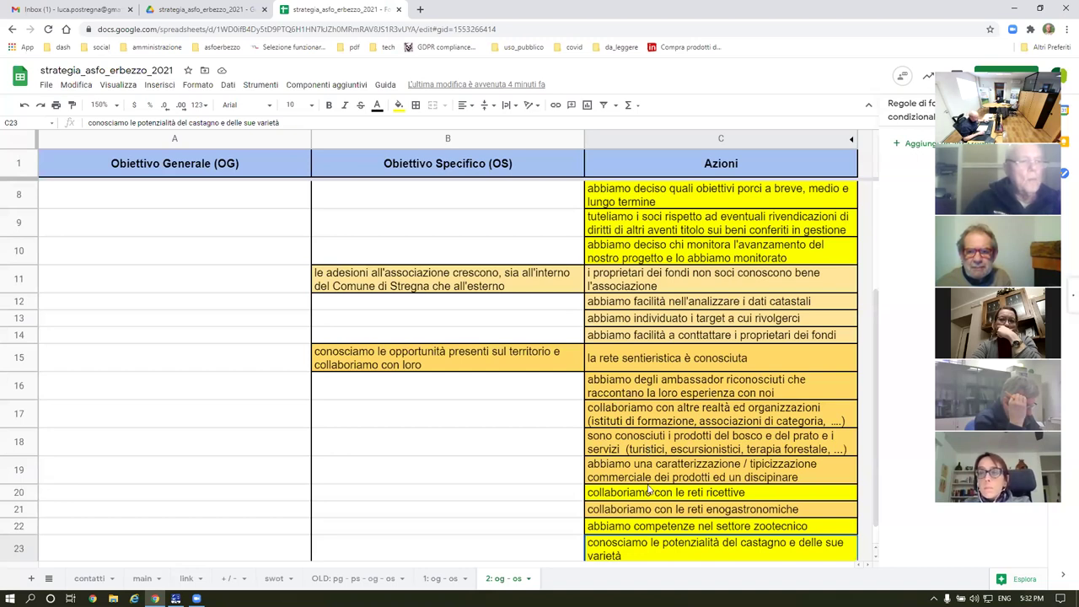
scroll(623, 417, "down", 1)
scroll(630, 432, "up", 1)
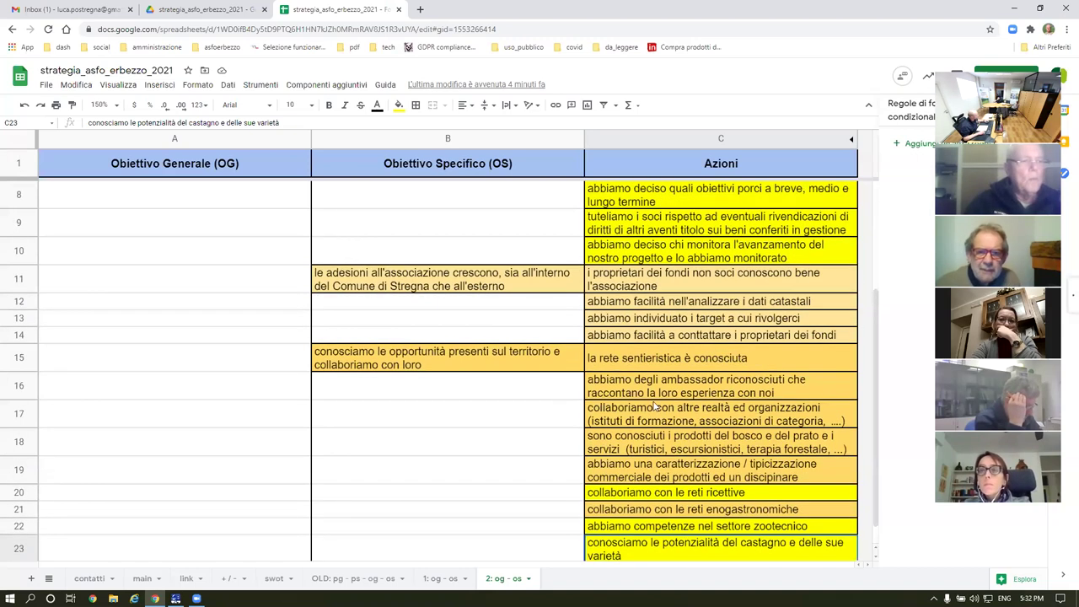
scroll(658, 407, "up", 1)
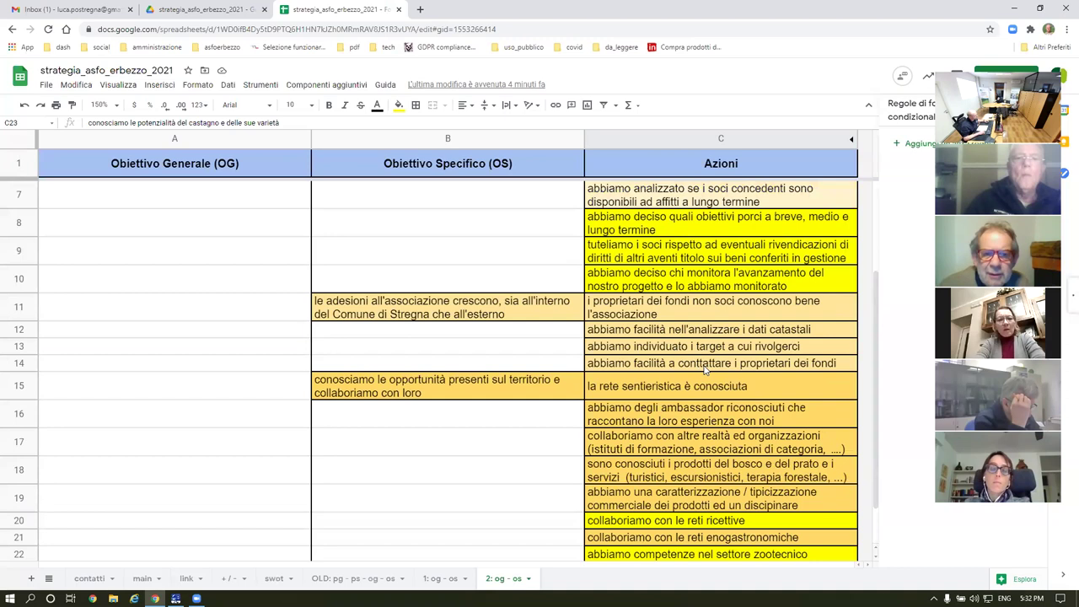
left_click(639, 334)
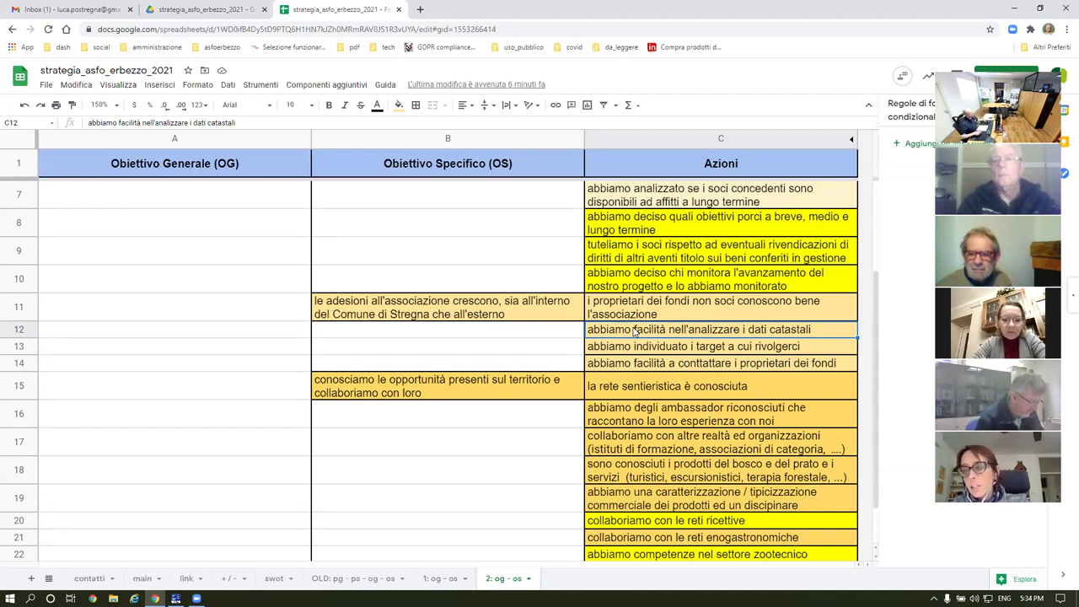
Step: Change the Azioni column heading in C1 of the "2: og - os" sheet to "Risultati attesi"
left_click(735, 163)
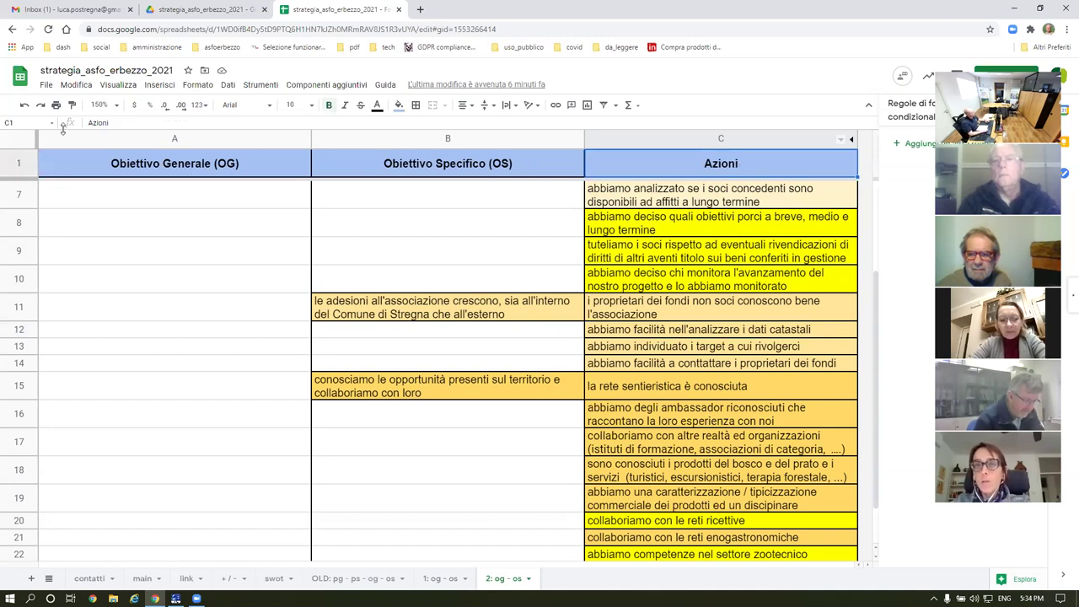
left_click_drag(90, 123, 161, 123)
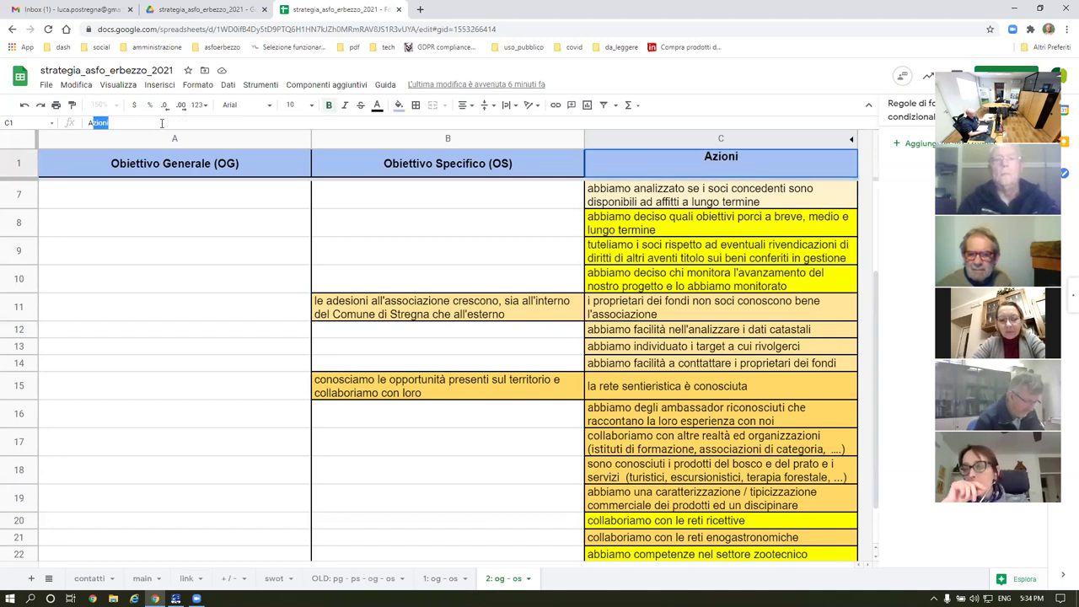
type("Attivit")
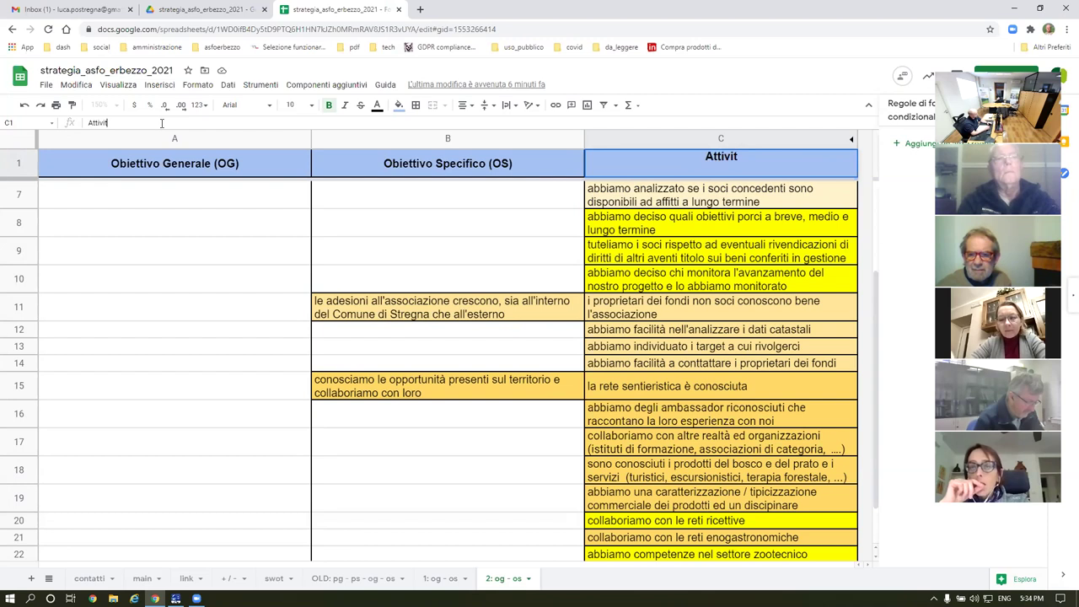
key("BackSpace")
key("BackSpace")
key("BackSpace")
key("BackSpace")
key("BackSpace")
key("BackSpace")
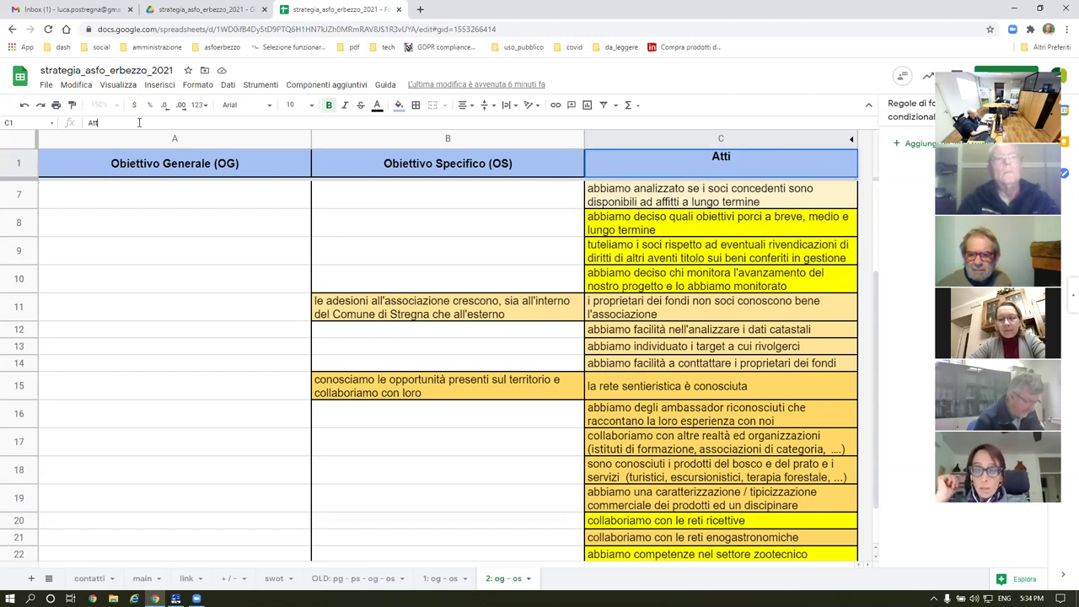
type("Risul")
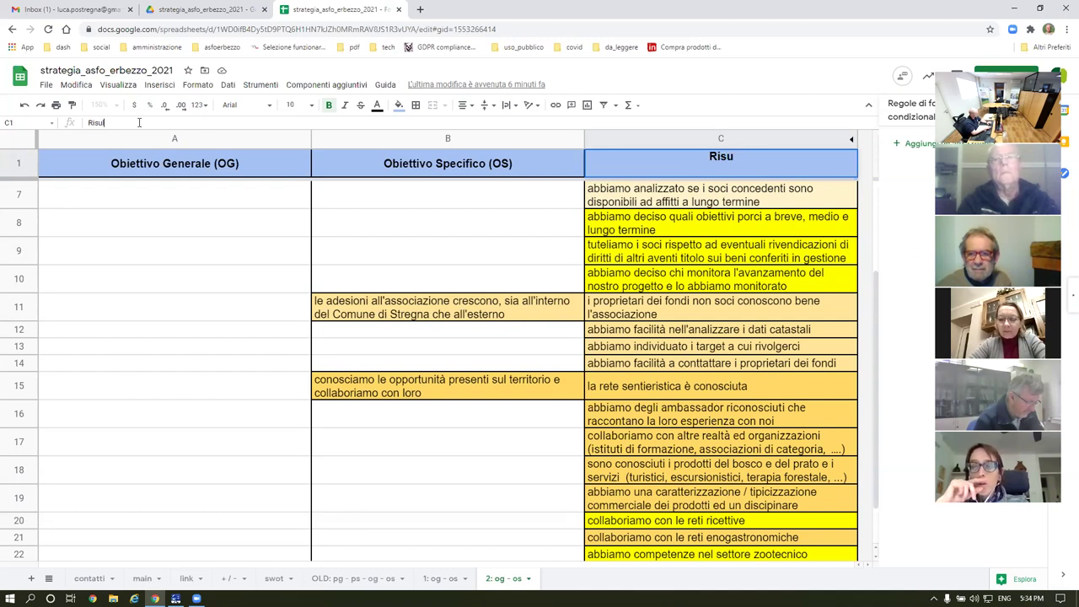
type("tati attesi")
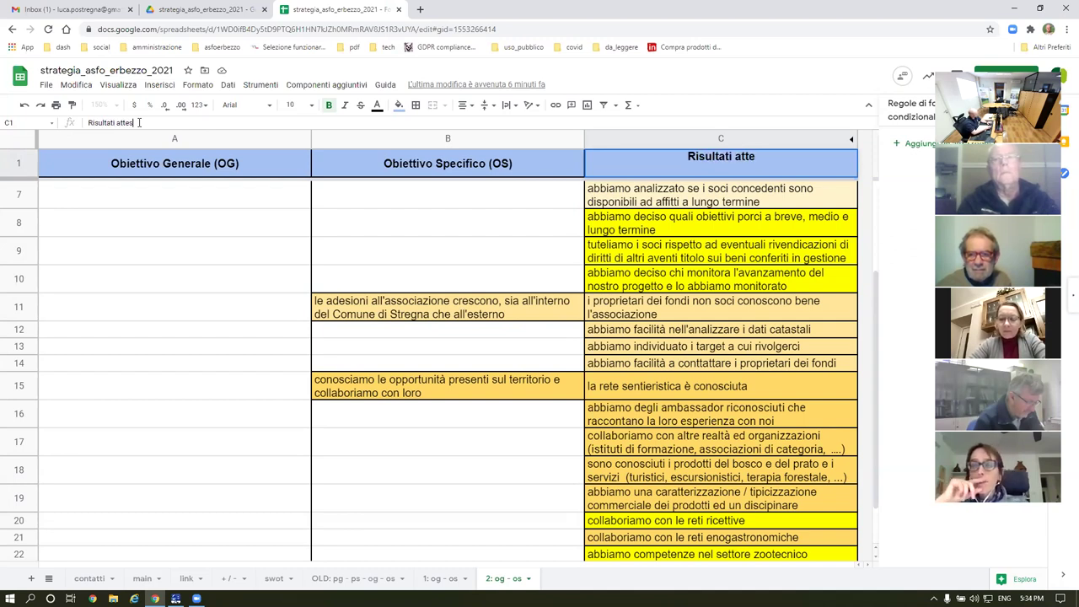
key("Return")
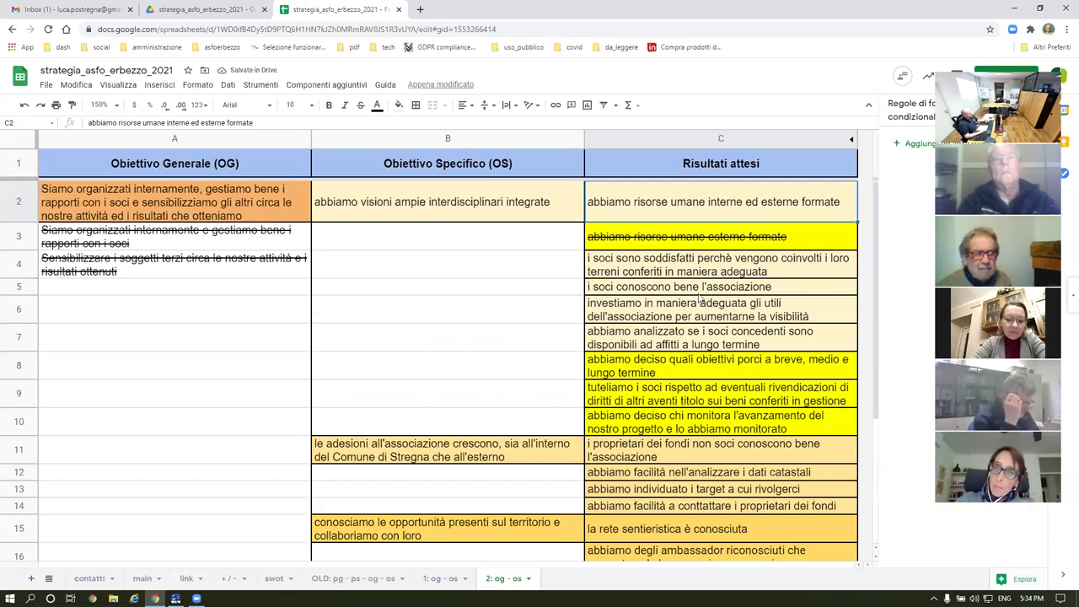
Step: Clear the struck-through entry on trained external human resources from C3
left_click(684, 242)
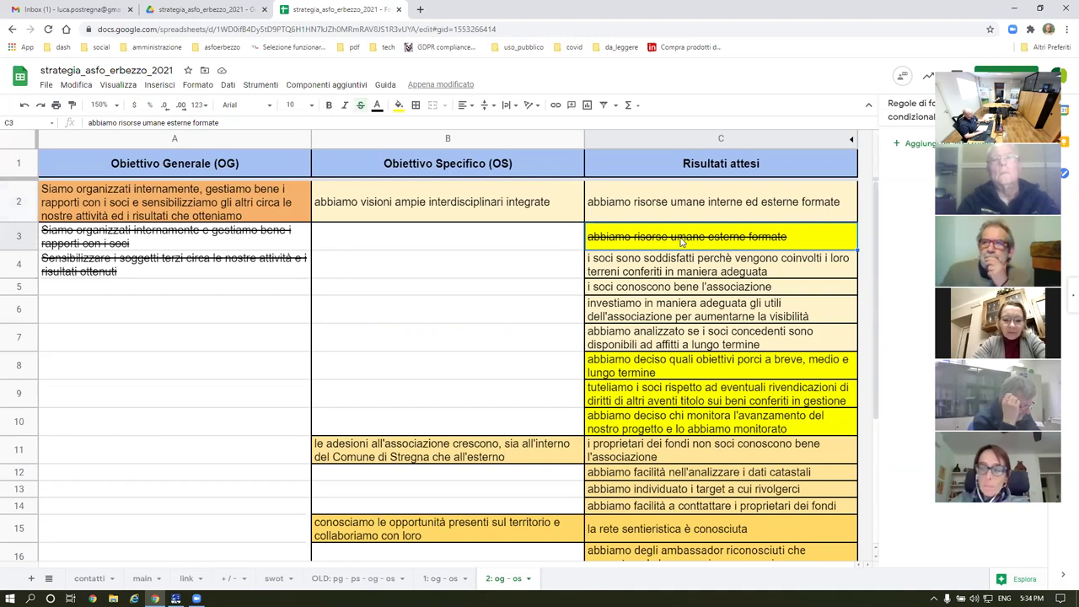
key("Delete")
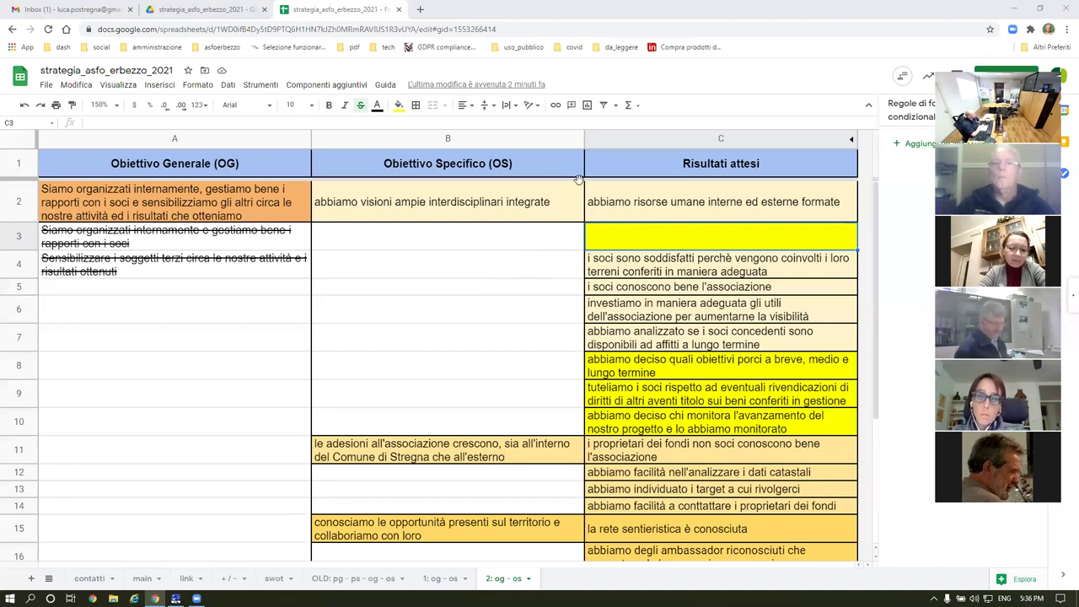
left_click(695, 201)
Step: Switch to the "1: og - os" sheet and examine the chestnut supply chain objective and its actions in C12:C14
scroll(645, 407, "down", 1)
scroll(646, 408, "down", 1)
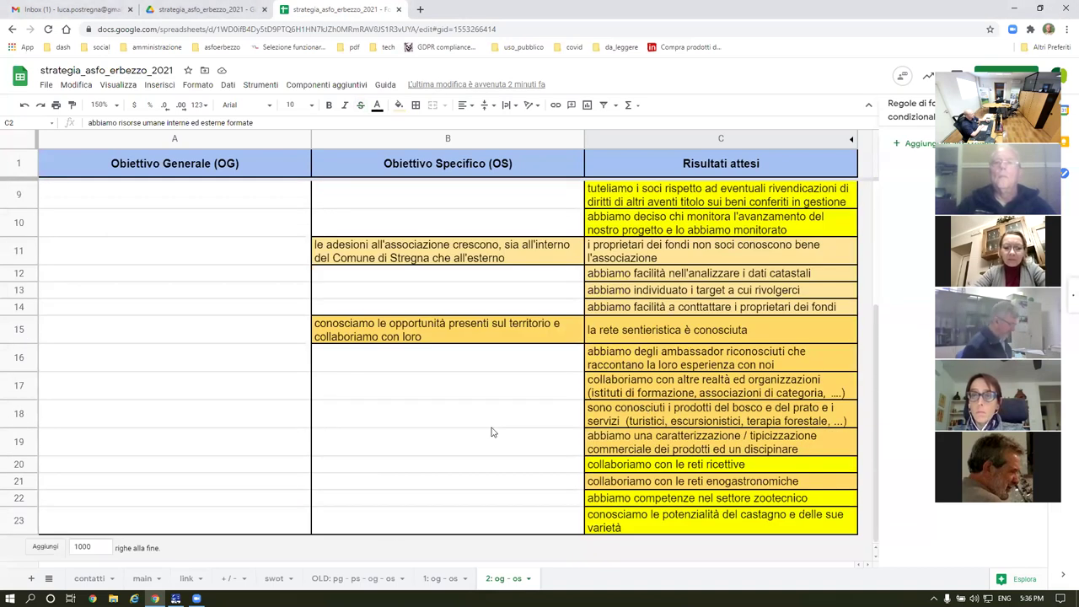
left_click(433, 582)
scroll(520, 440, "down", 3)
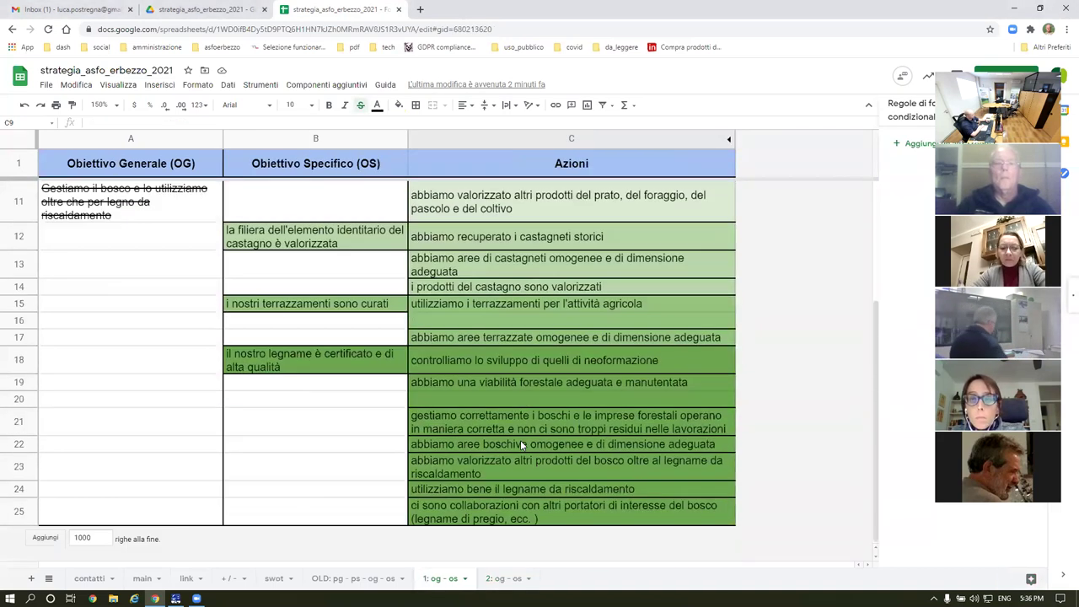
scroll(523, 359, "up", 3)
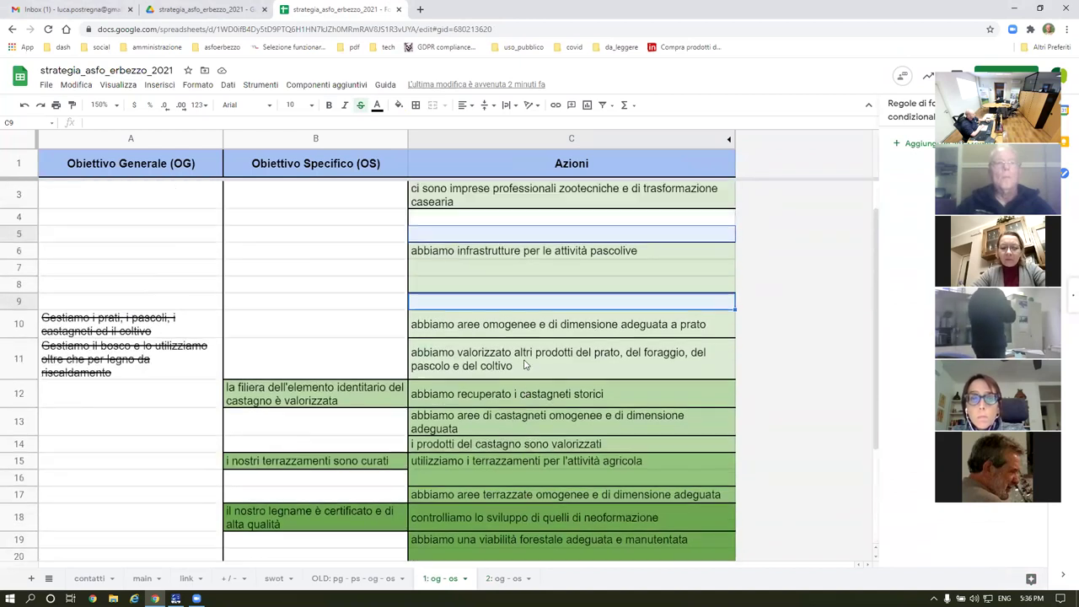
scroll(523, 365, "down", 1)
left_click_drag(454, 331, 659, 382)
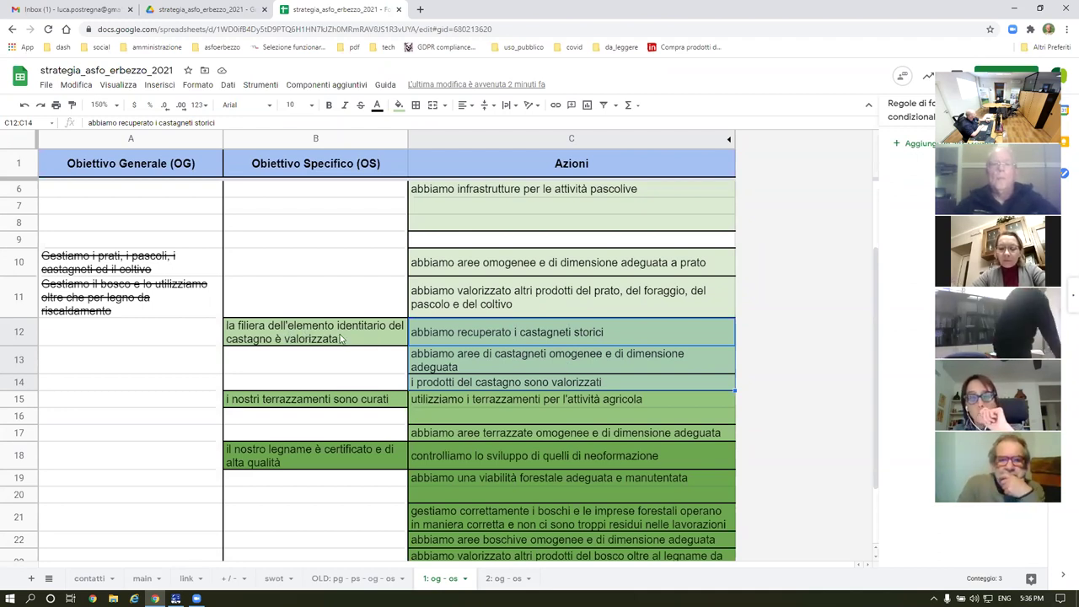
left_click(301, 337)
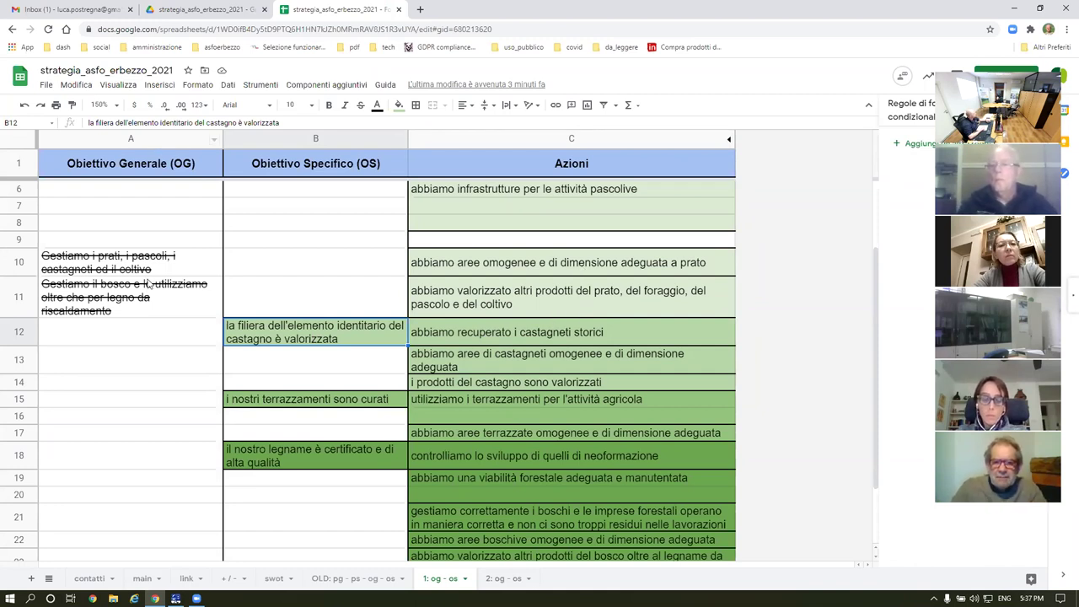
Step: Clear the two struck-through general objectives in A10:A11 and hide columns A and B
left_click_drag(126, 261, 121, 309)
key("Delete")
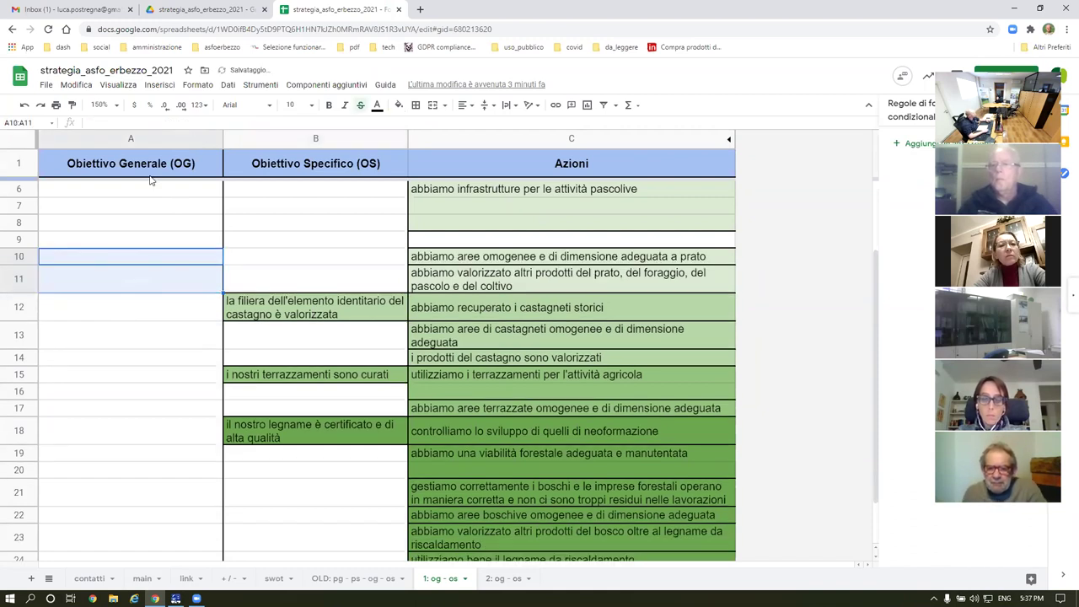
left_click(145, 138)
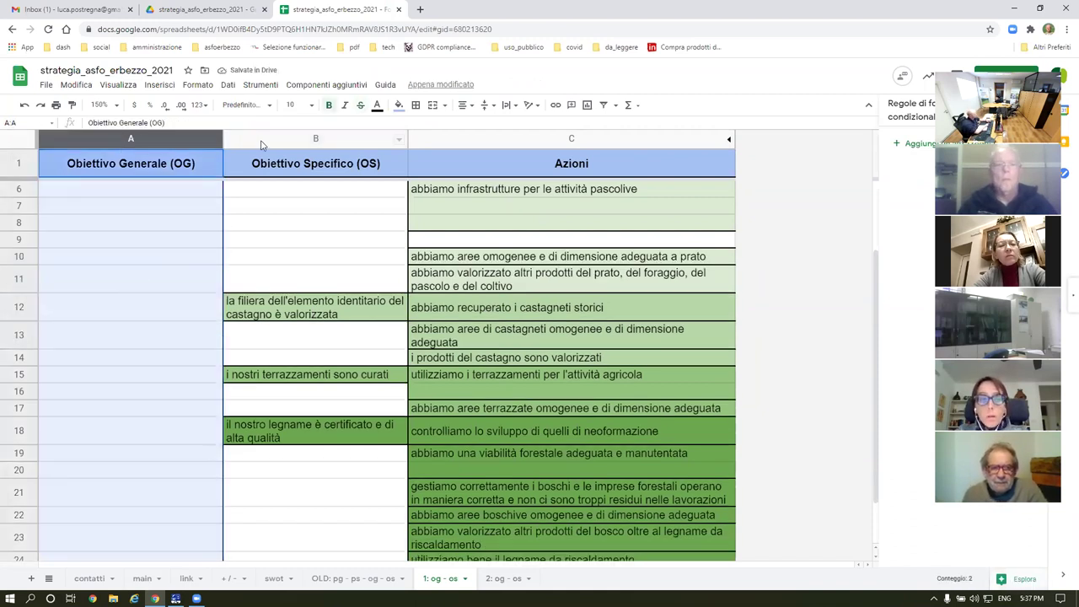
left_click(263, 143)
right_click(265, 142)
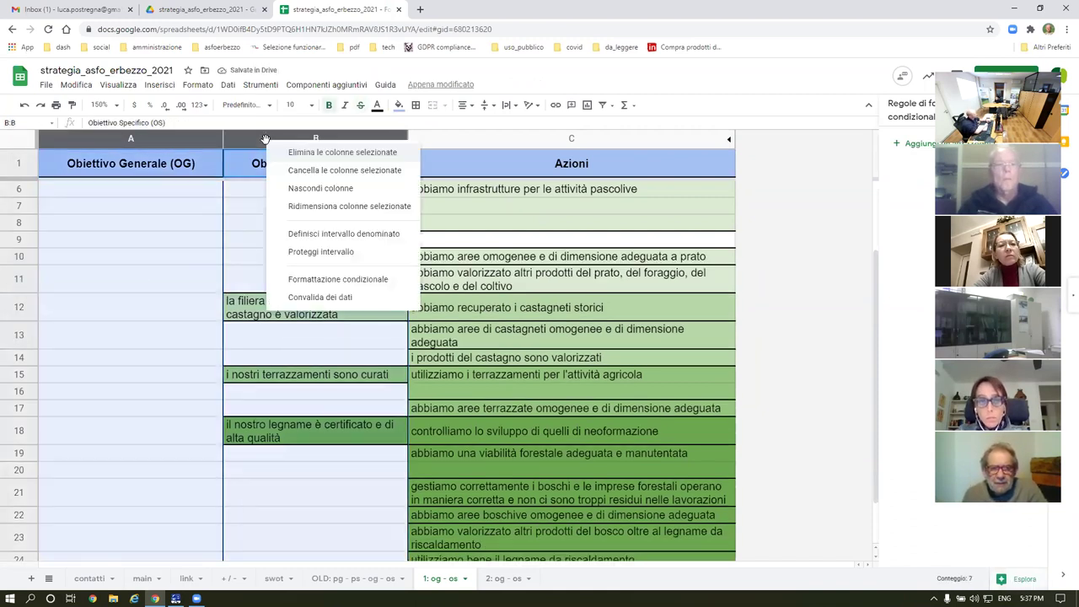
left_click(305, 188)
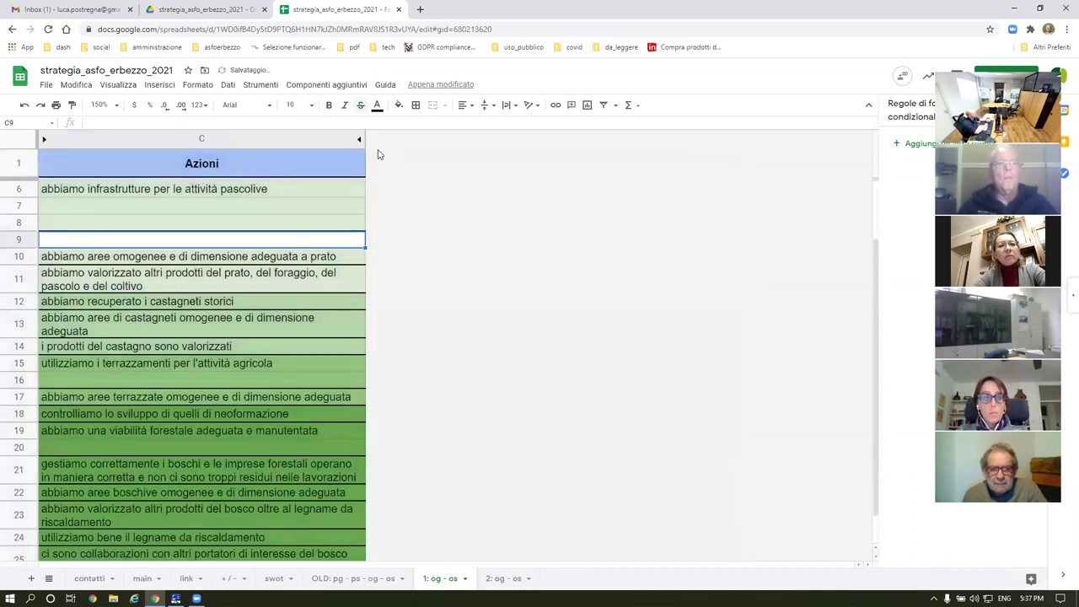
Step: Set the sheet zoom to 200% and unhide the Indicatori and quantity columns next to Azioni
left_click(108, 105)
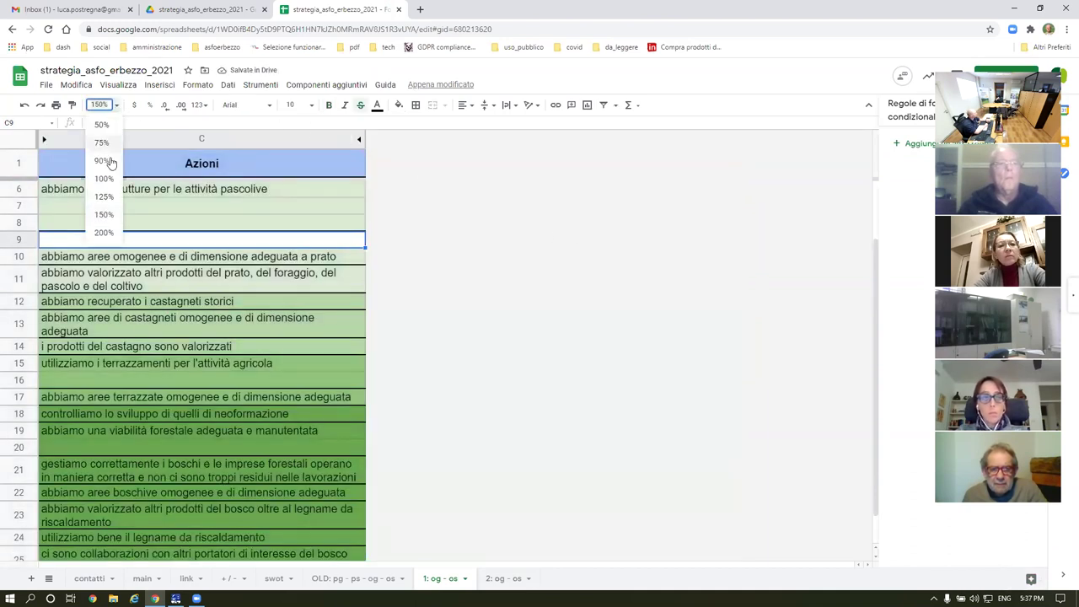
left_click(104, 217)
left_click(108, 105)
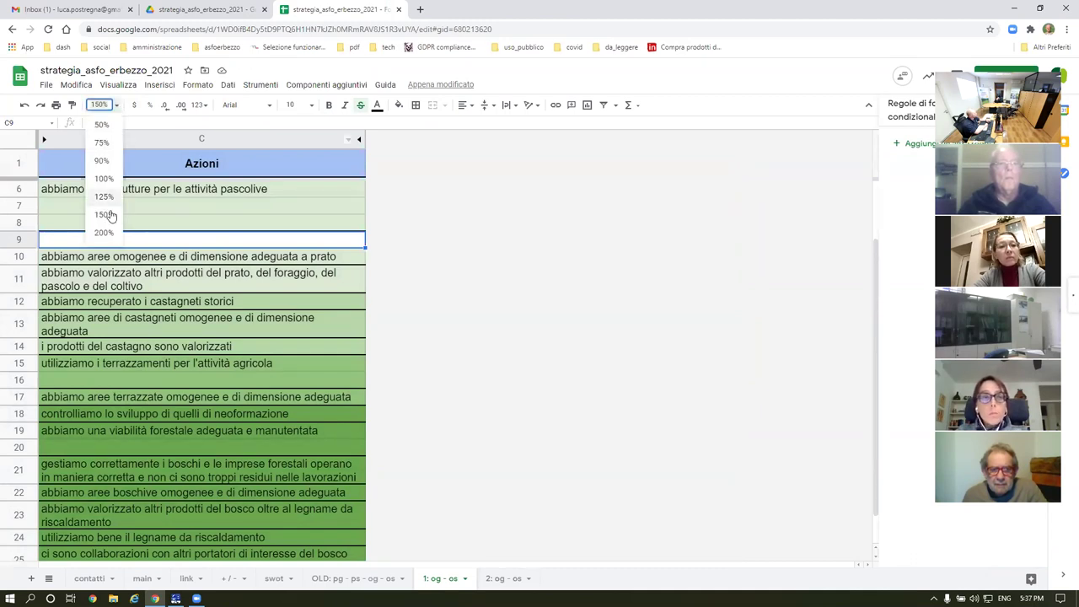
left_click(104, 233)
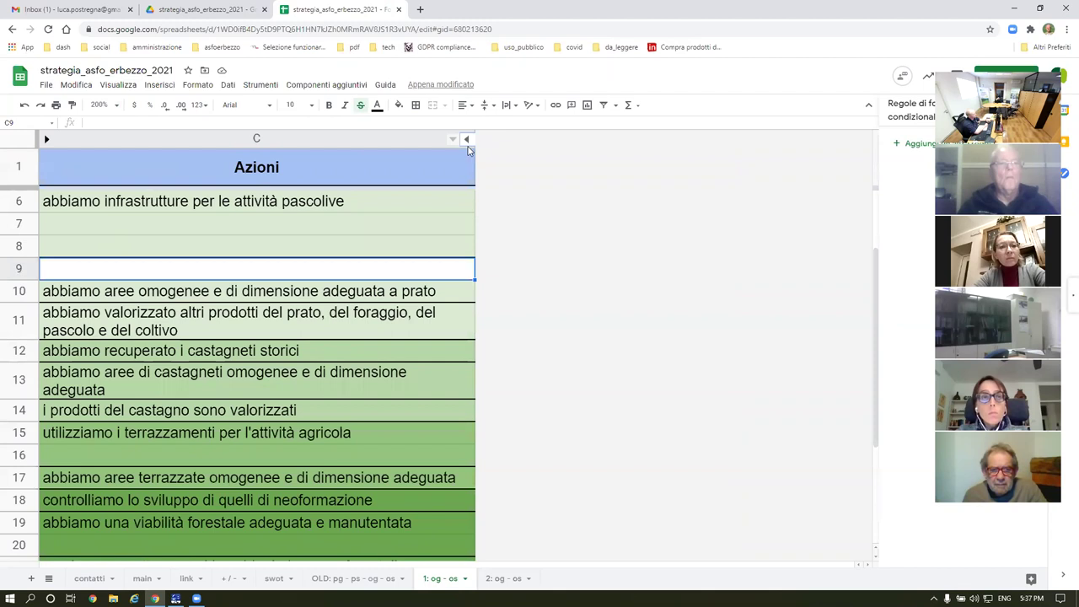
left_click(466, 139)
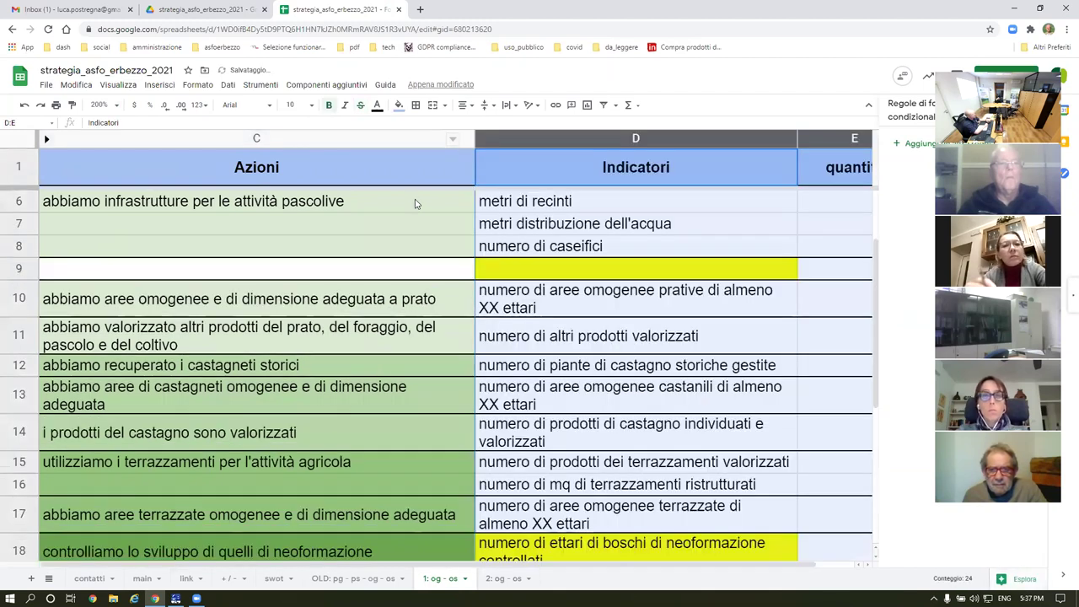
left_click(343, 221)
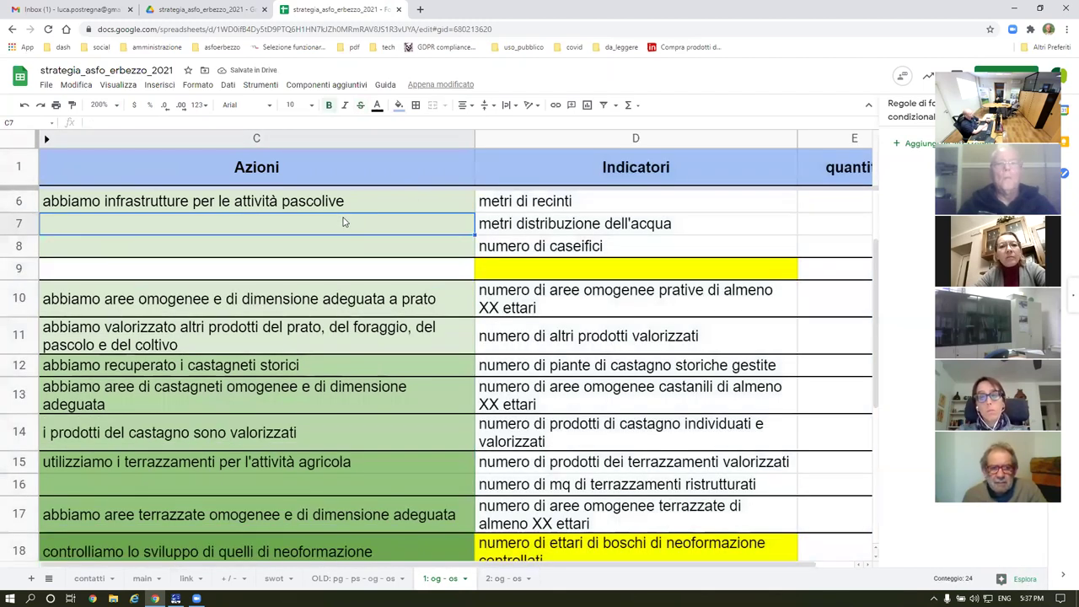
Step: Rename the Azioni column header in C1 as "Risultati attesi"
left_click(250, 173)
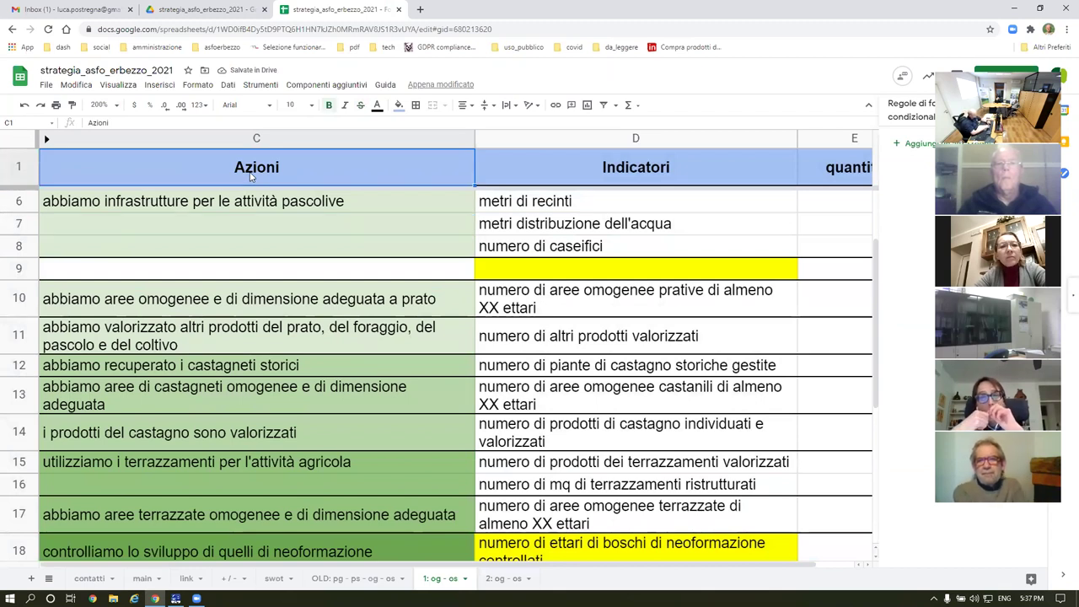
type("Ru")
key("BackSpace")
type("isultati")
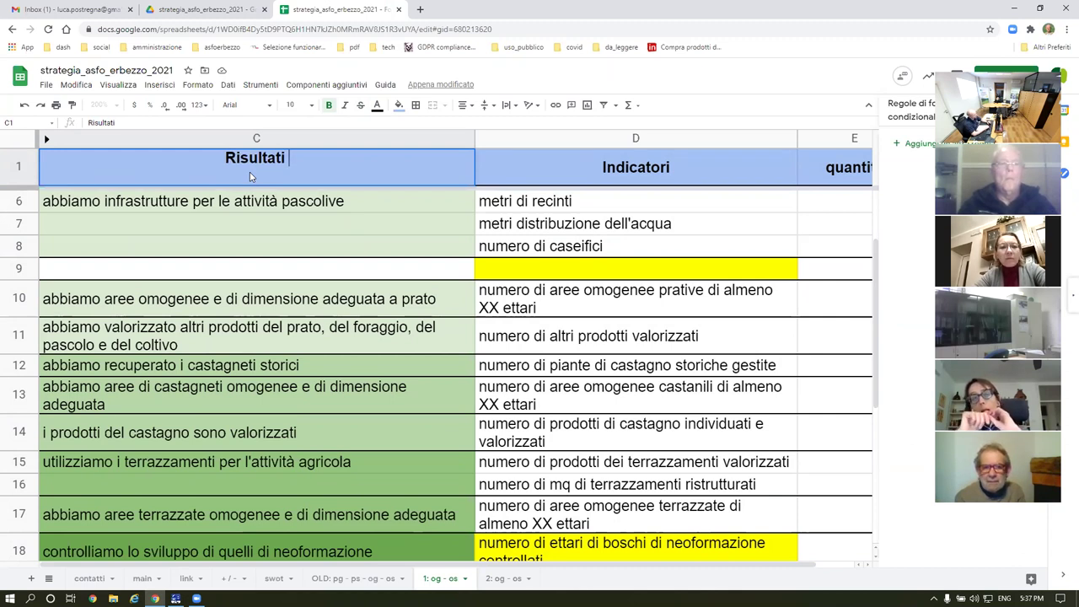
type(" attesi")
key("Return")
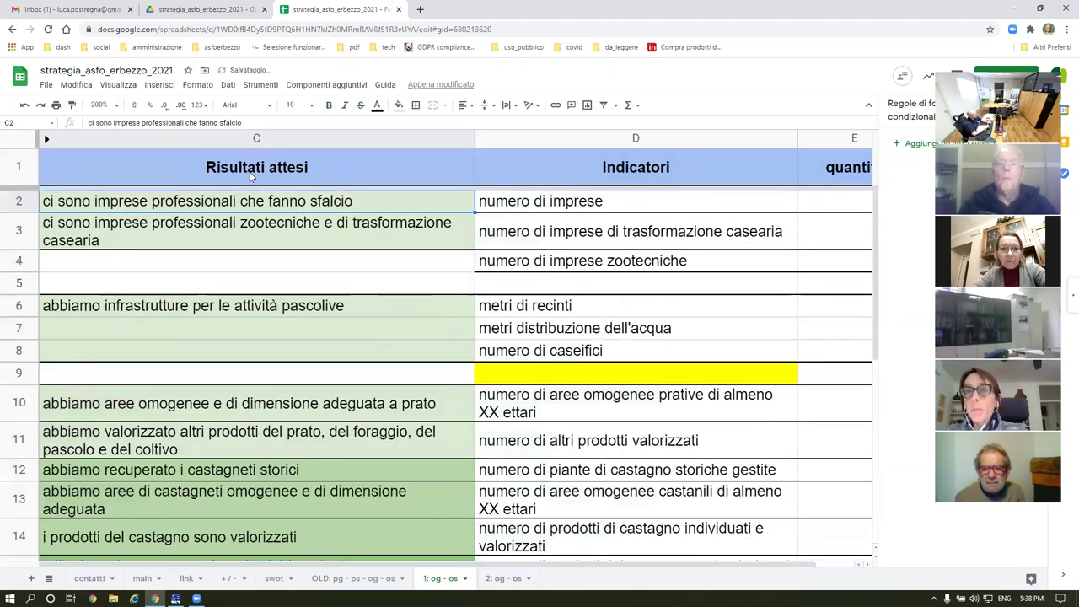
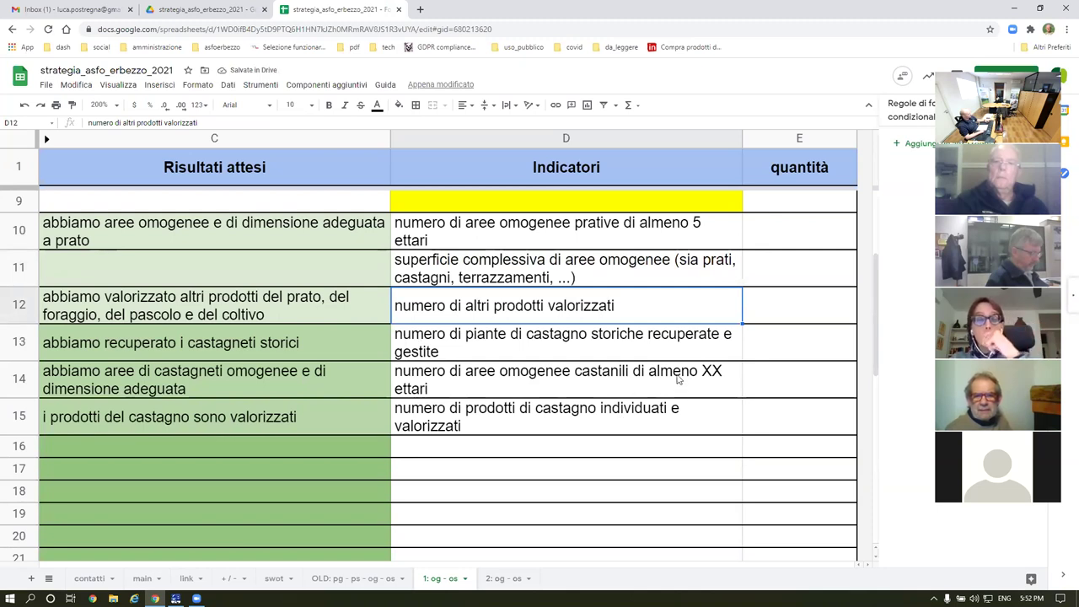
Step: Replace the XX placeholder with 6 in the homogeneous chestnut area indicator in D14
left_click(456, 384)
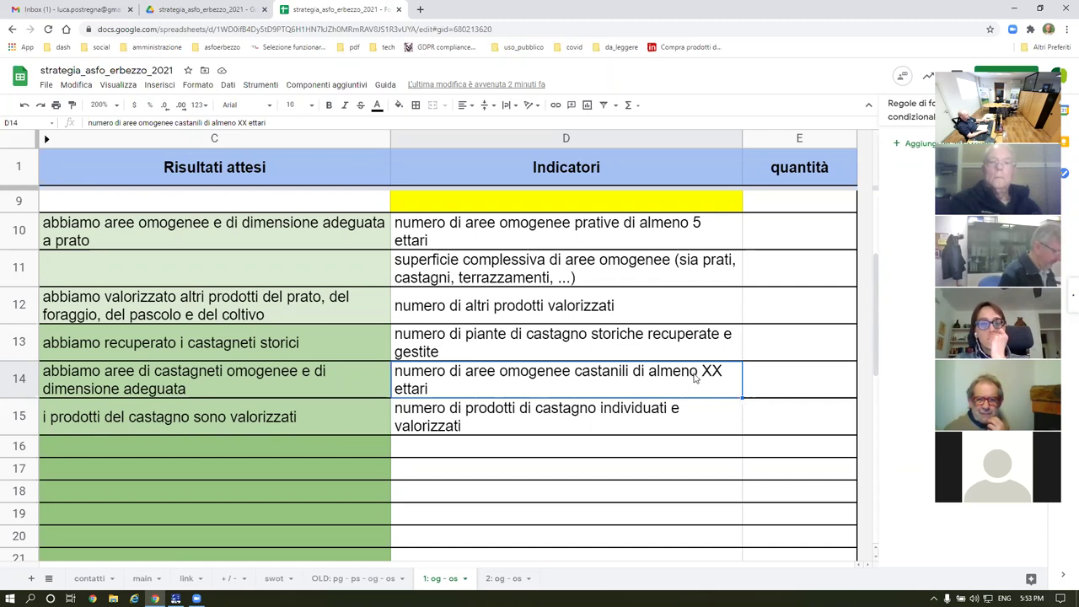
left_click(244, 122)
key("BackSpace")
key("BackSpace")
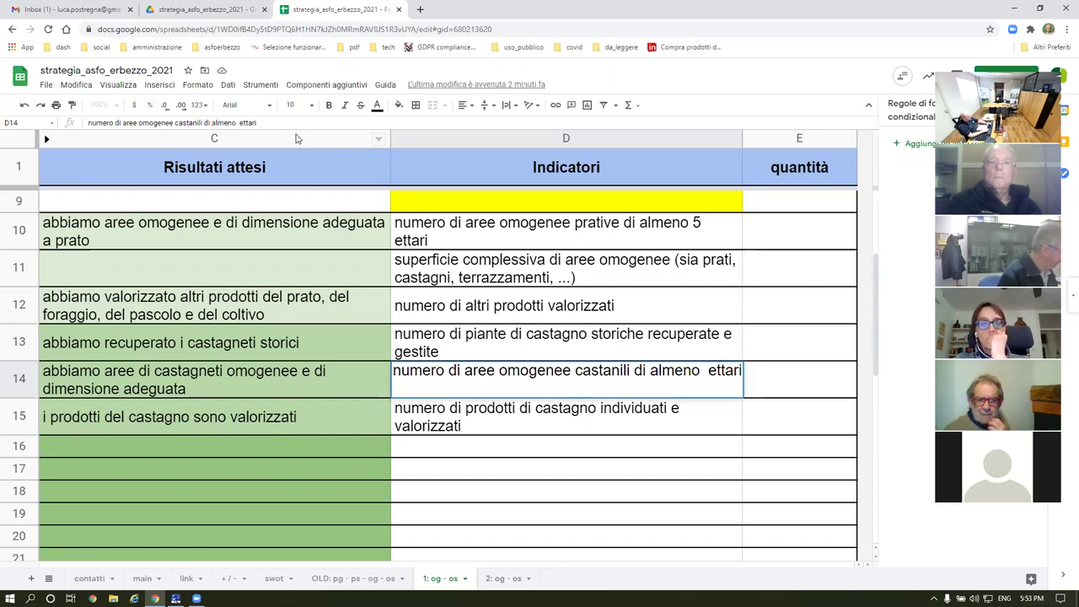
type("6")
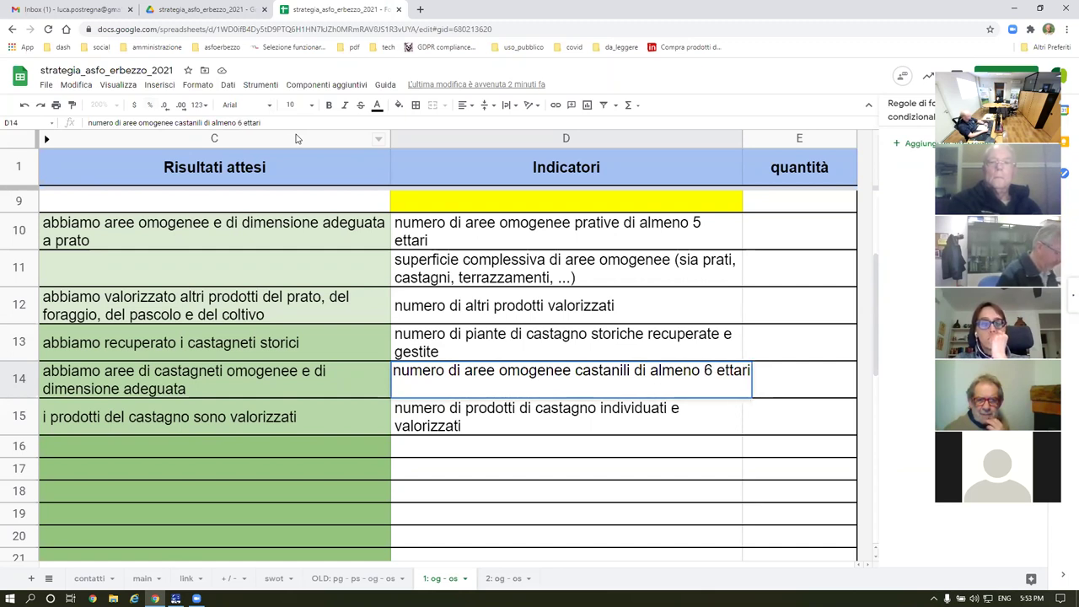
key("Return")
key("Up")
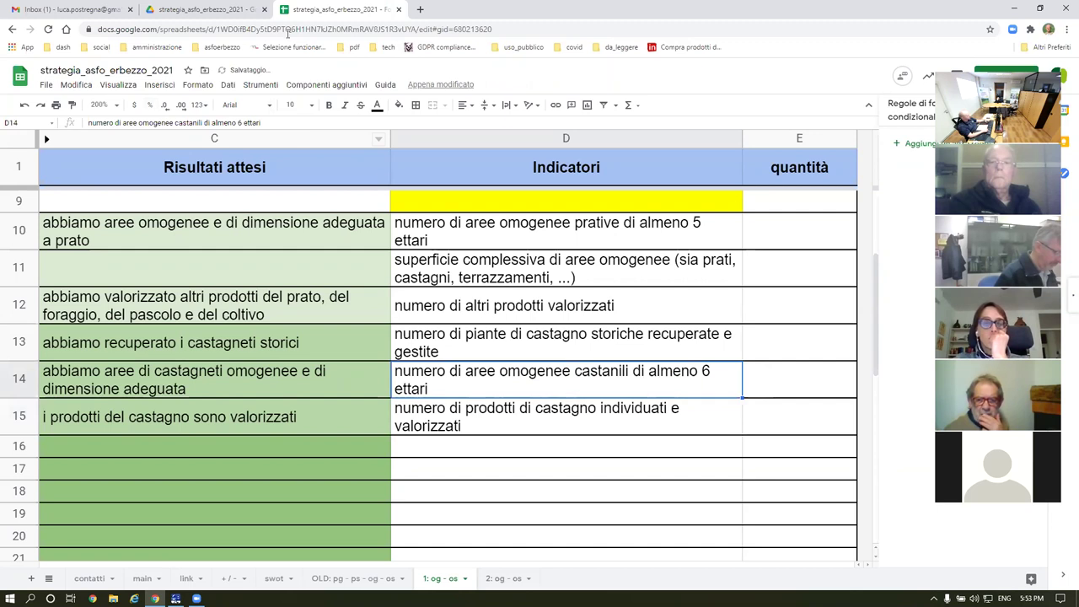
Step: Set the minimum size of homogeneous chestnut areas in D14 to 2 ettari
left_click(243, 122)
key("BackSpace")
type("2")
key("Return")
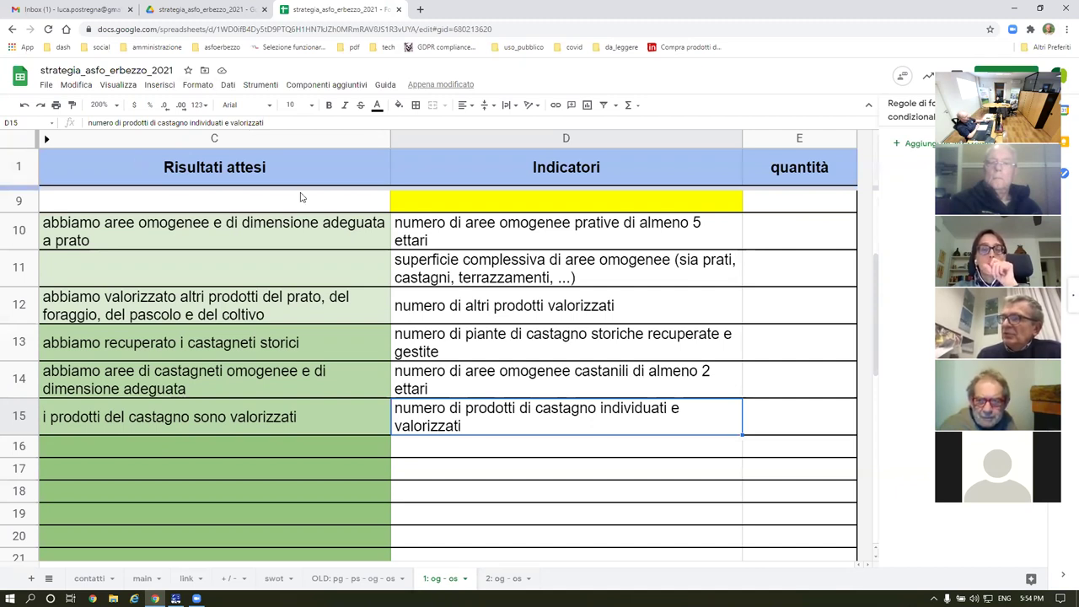
Step: Switch to the "swot" sheet and insert an empty row at row 31, at the end of the BOSCO section
left_click(489, 263)
left_click(599, 234)
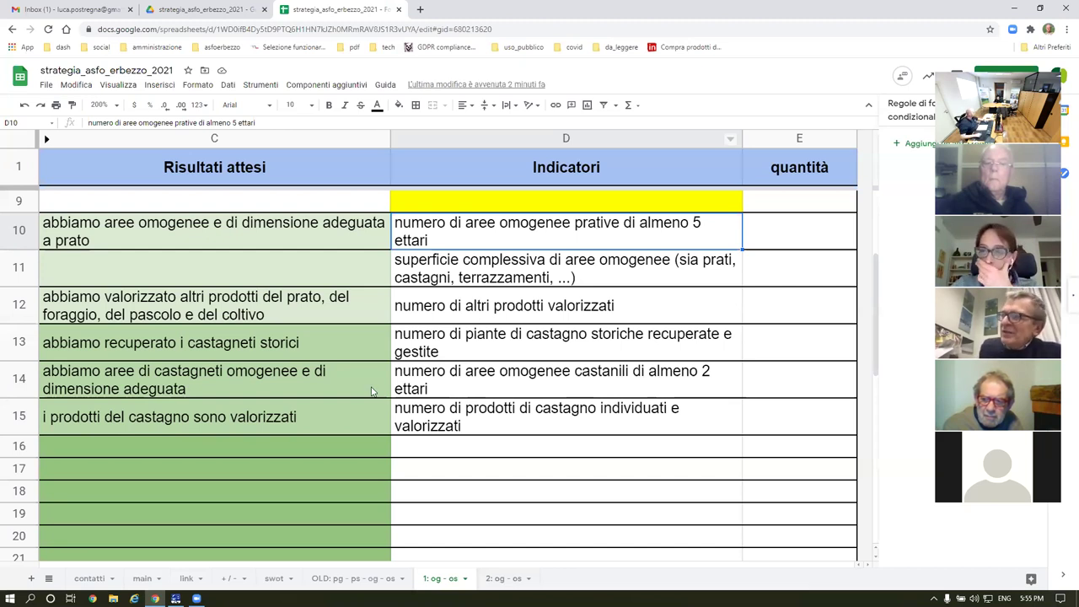
left_click(272, 580)
scroll(531, 373, "down", 5)
scroll(531, 374, "down", 10)
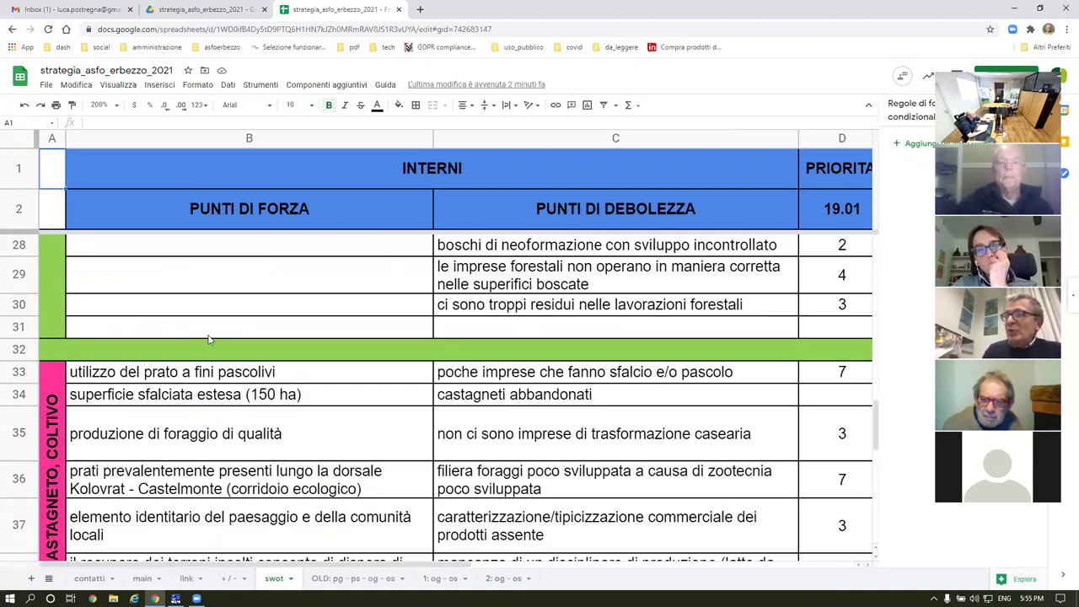
left_click(17, 326)
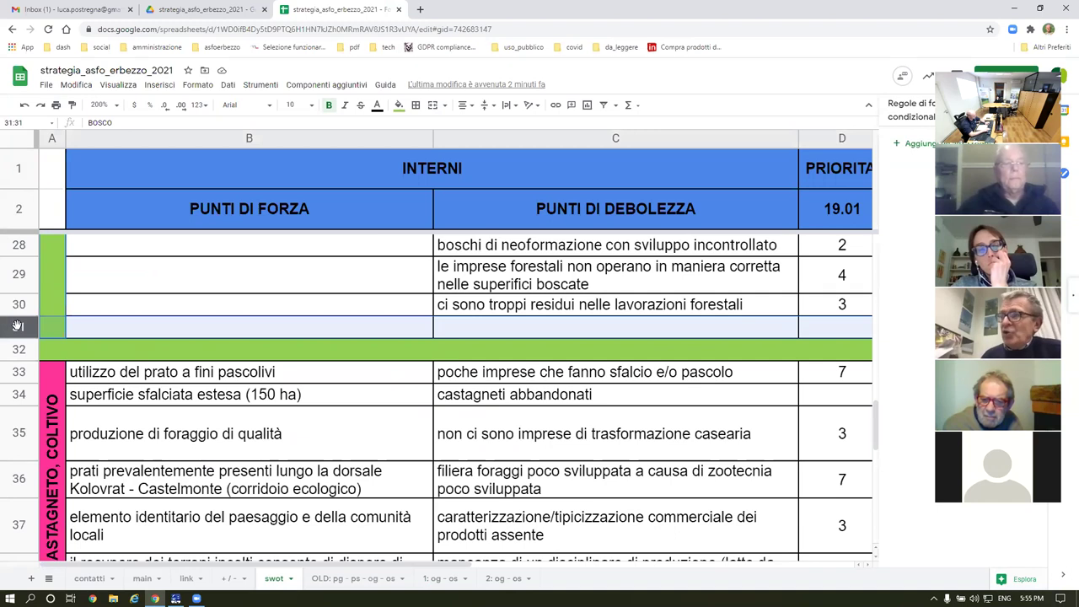
scroll(17, 326, "up", 3)
key("ctrl+alt+=")
scroll(502, 398, "down", 1)
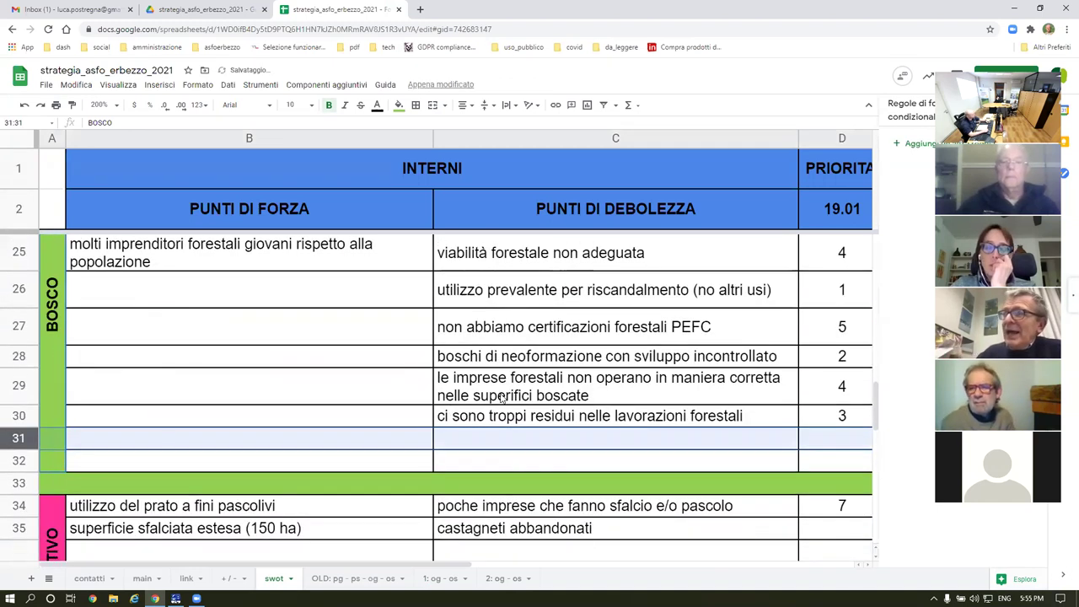
Step: Enter the forest weakness "non abbiamo cedui degradati da utilizzare per paleria" in C31
left_click(473, 445)
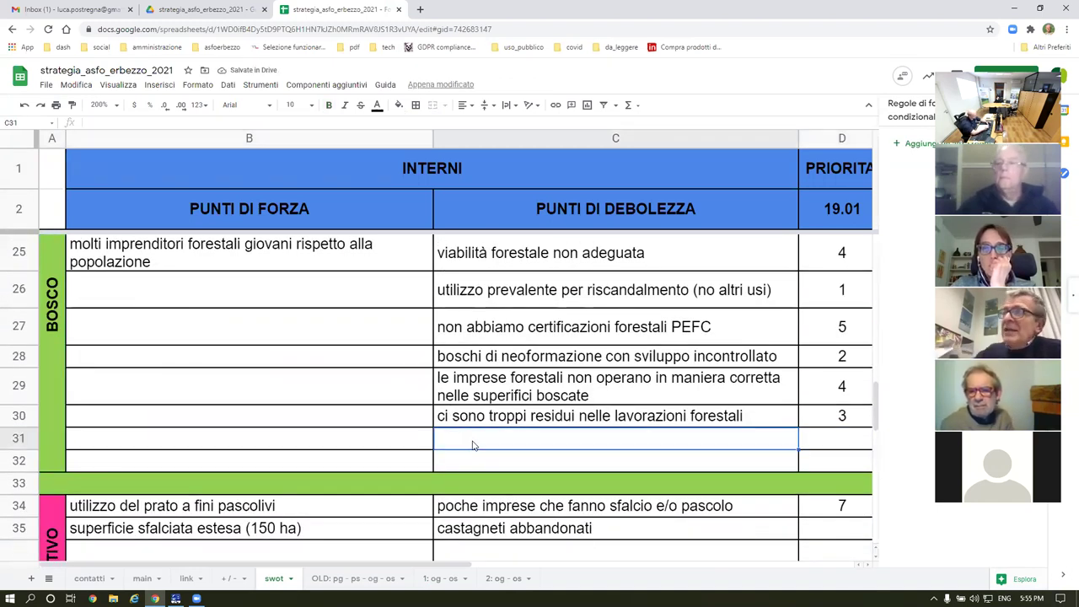
type("non abbi")
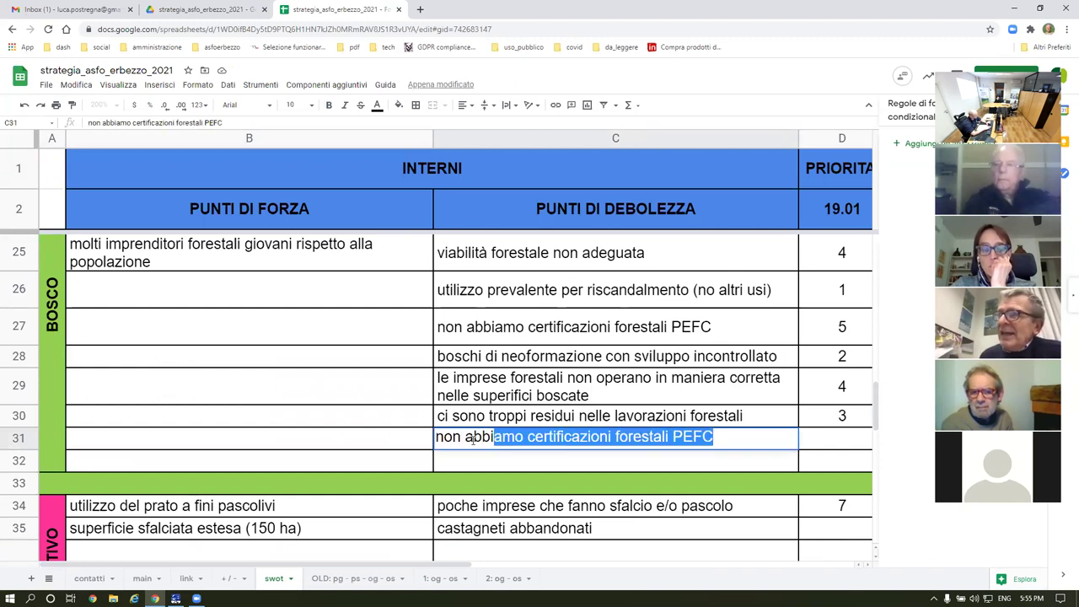
type("amo ce")
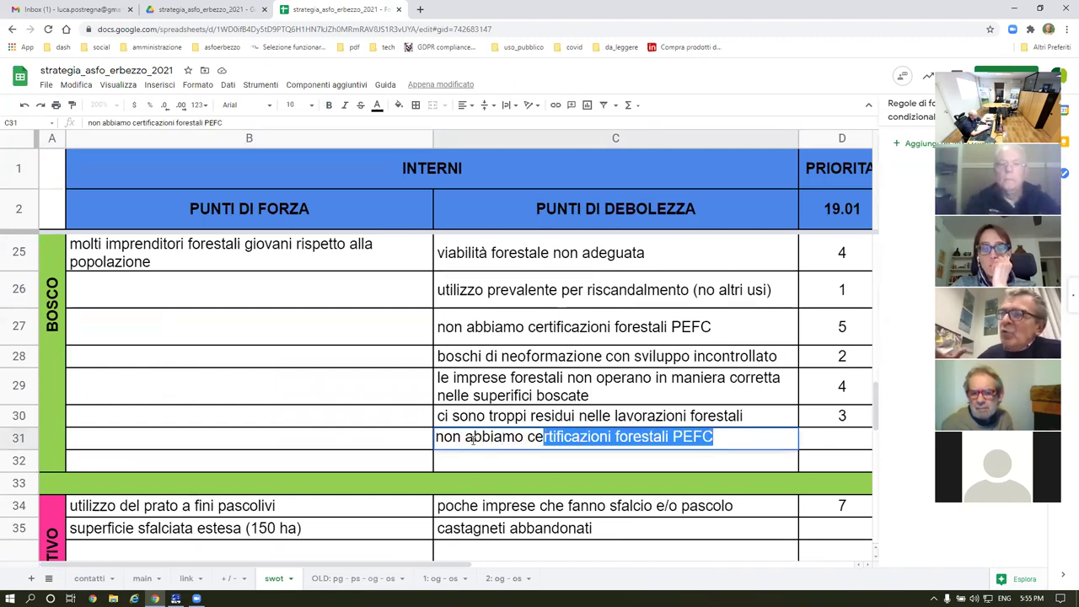
type("dui degrsa")
key("BackSpace")
type("ad")
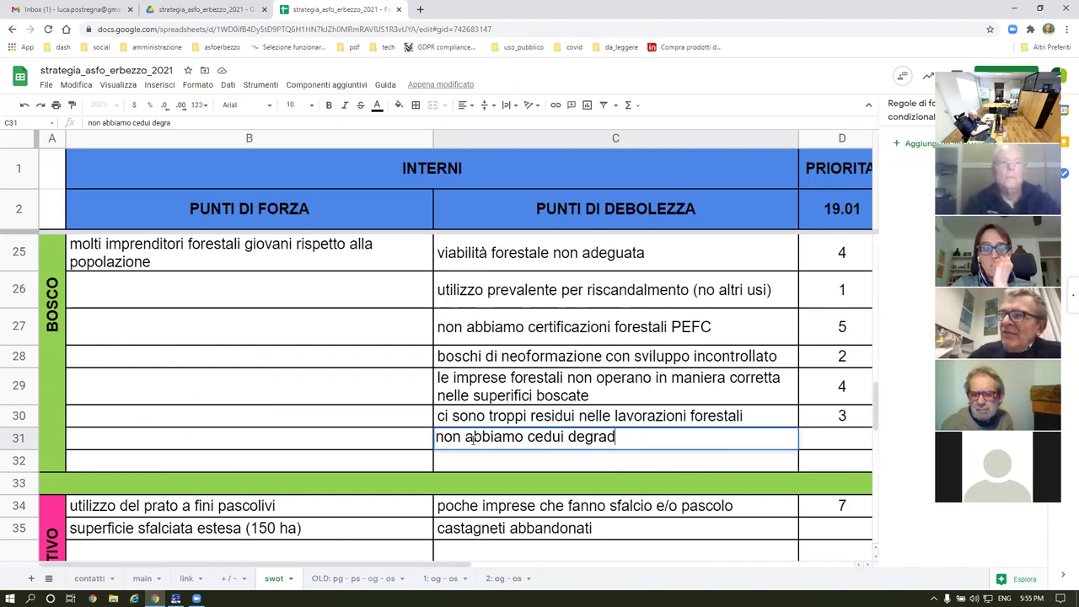
type("ati da")
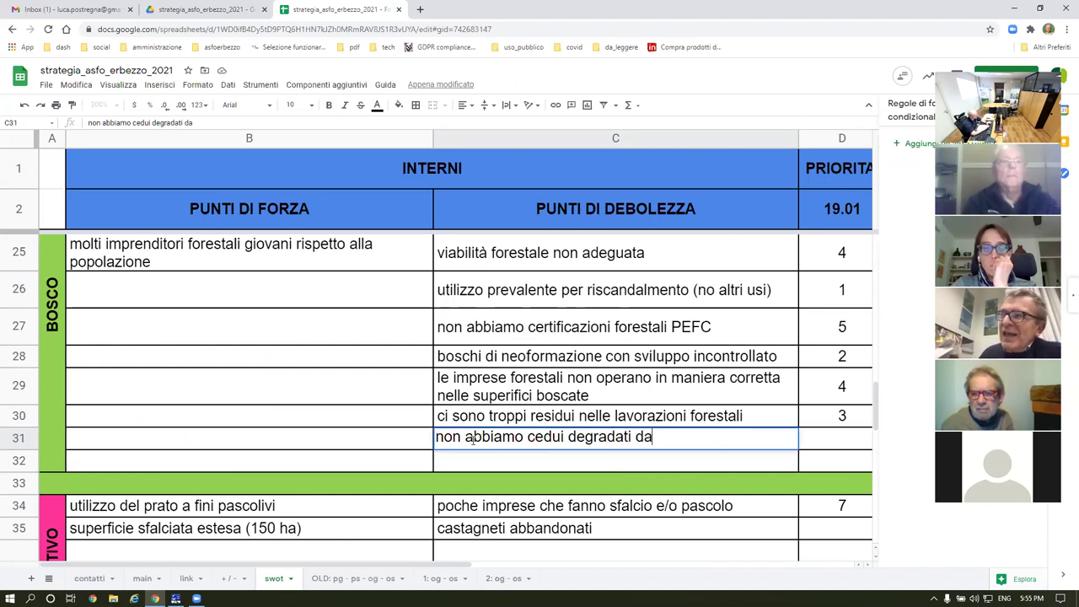
type(" uti")
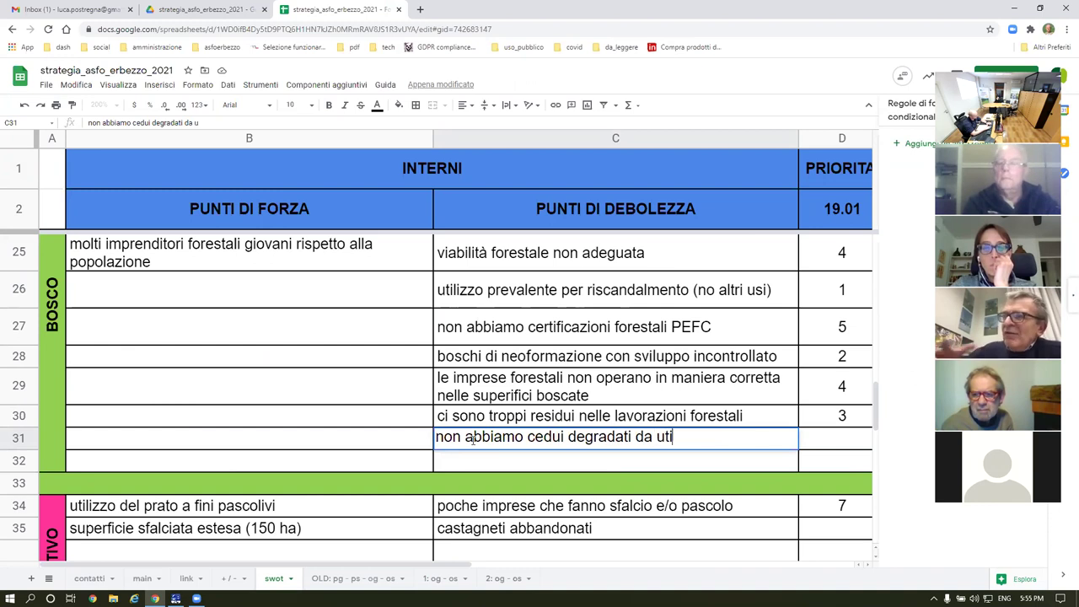
type("lizzare per ")
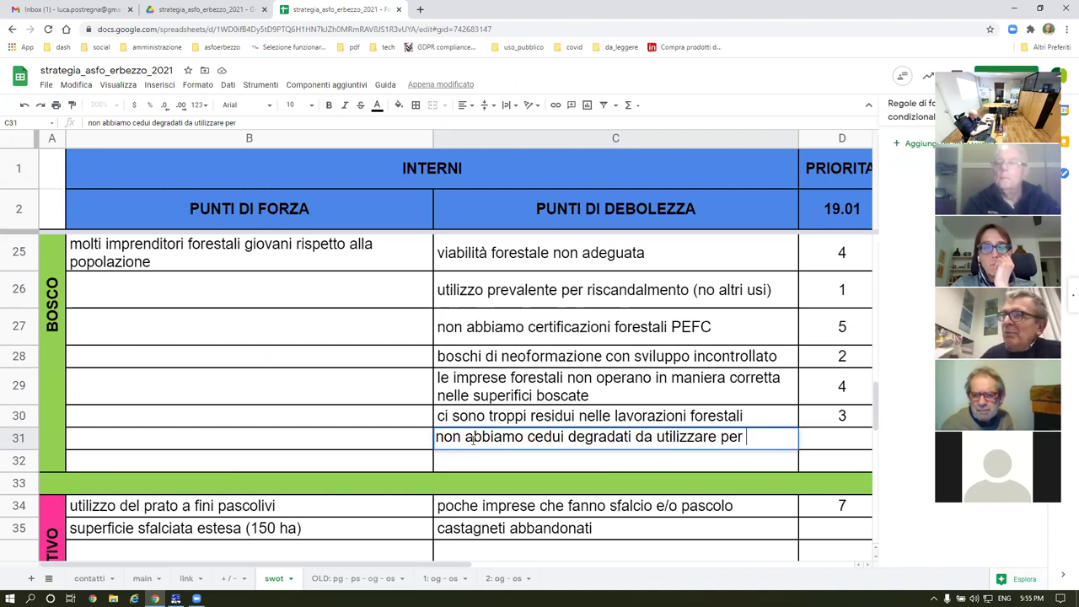
type("paleria")
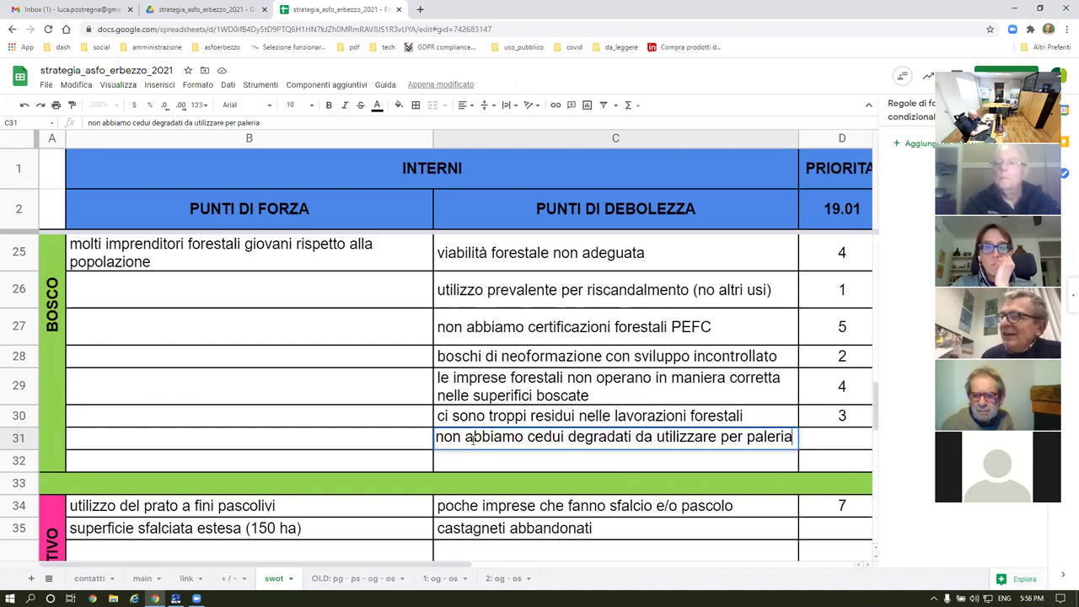
key("Return")
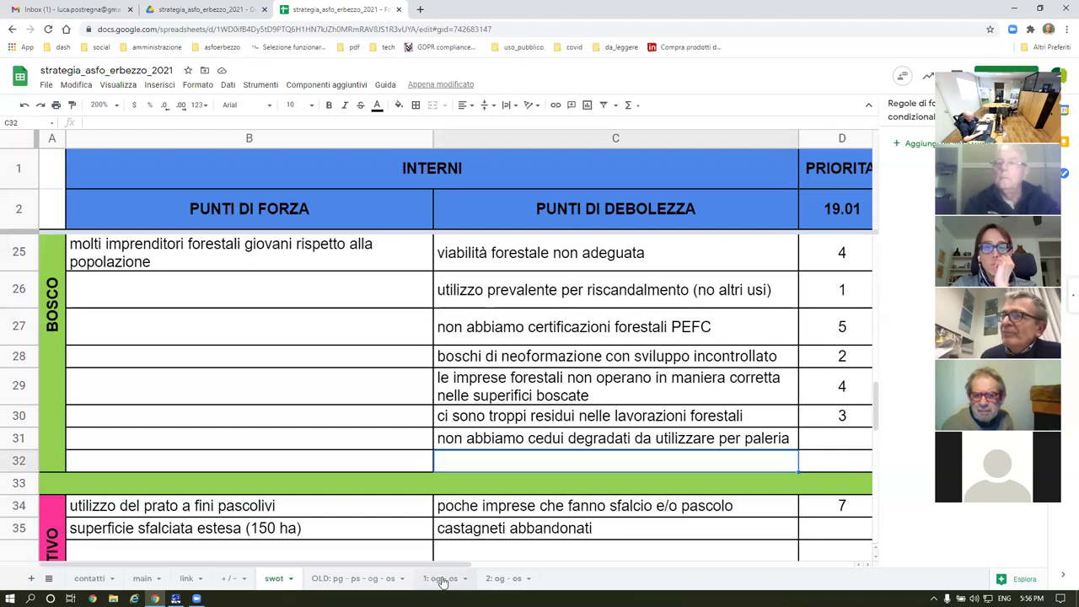
Step: Return to the "1: og - os" sheet and append "(farine, artigianato, ...)" to the chestnut products indicator in D15
left_click(440, 580)
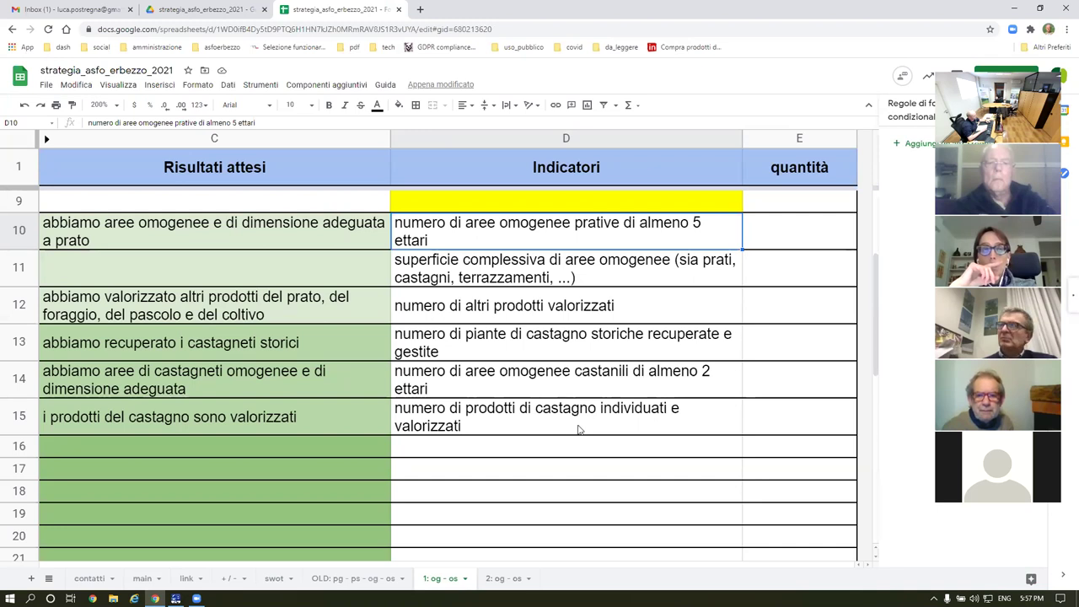
left_click(210, 417)
left_click(504, 419)
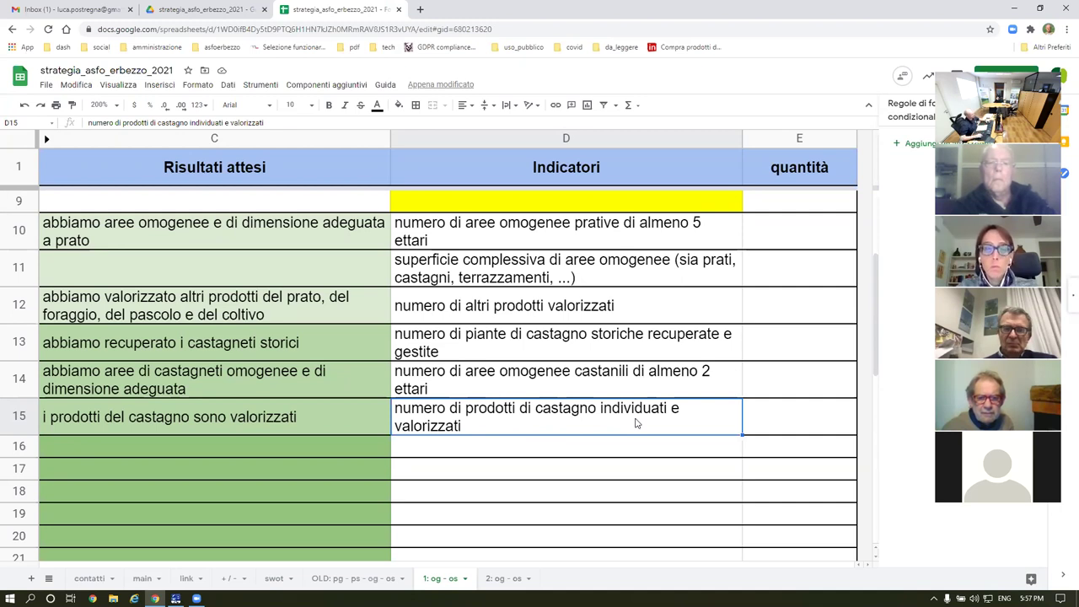
left_click(287, 124)
type("(")
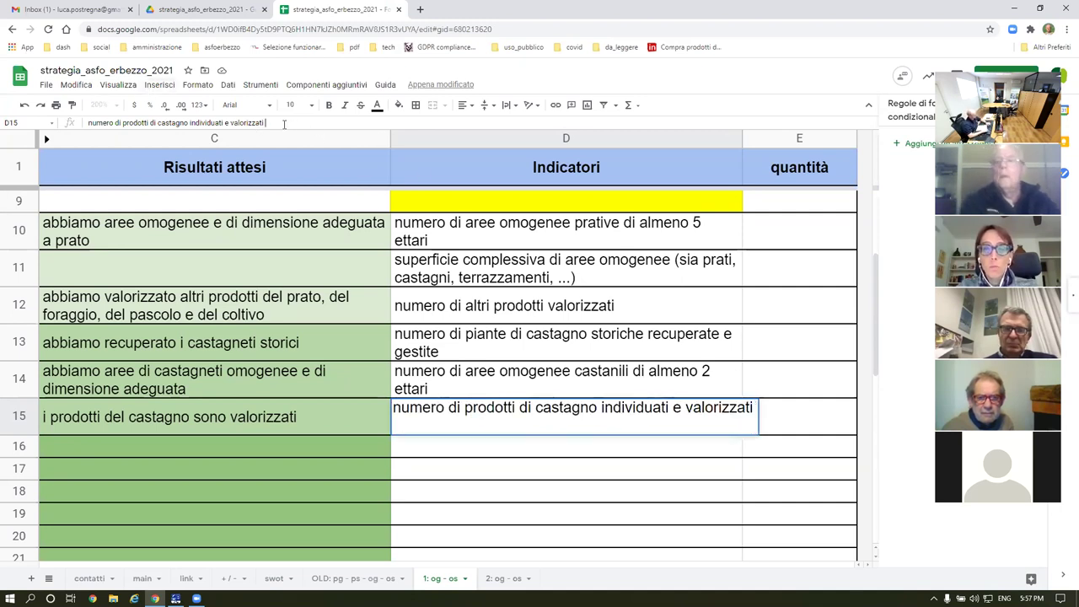
type("fa")
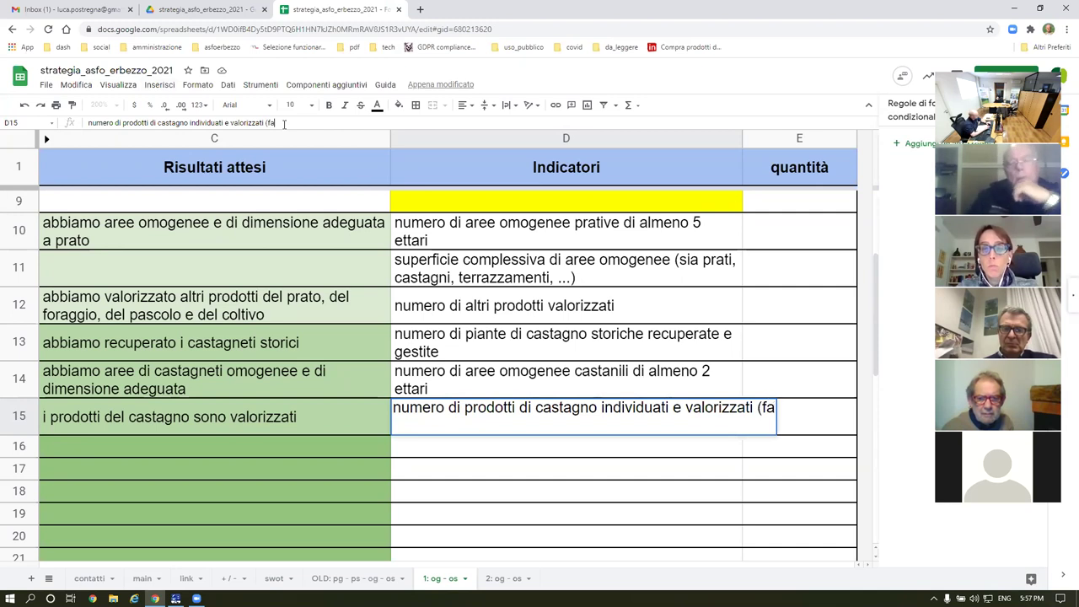
type("rine")
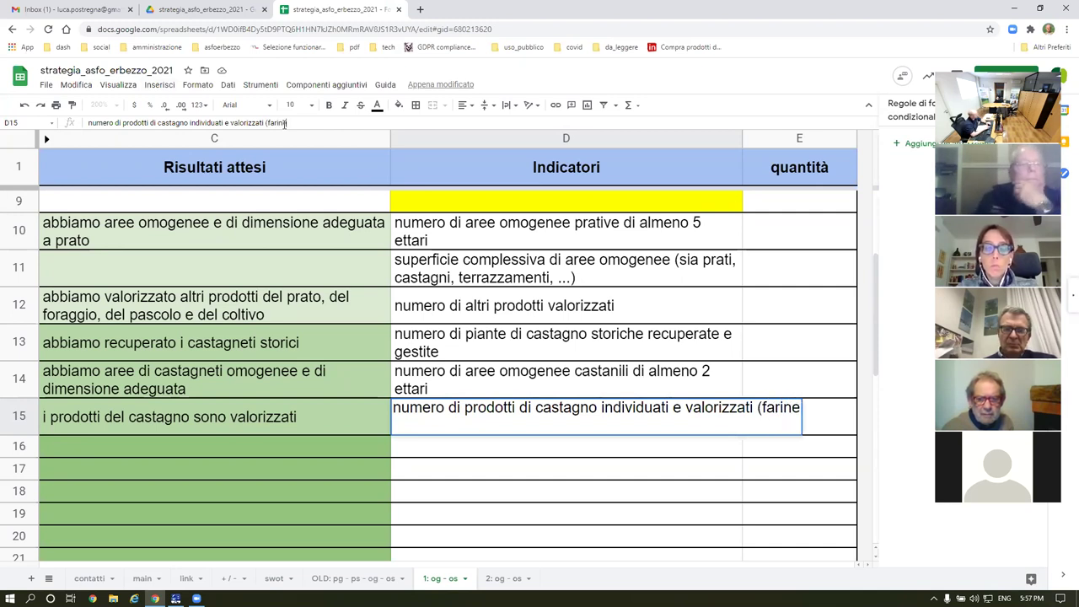
type(", ")
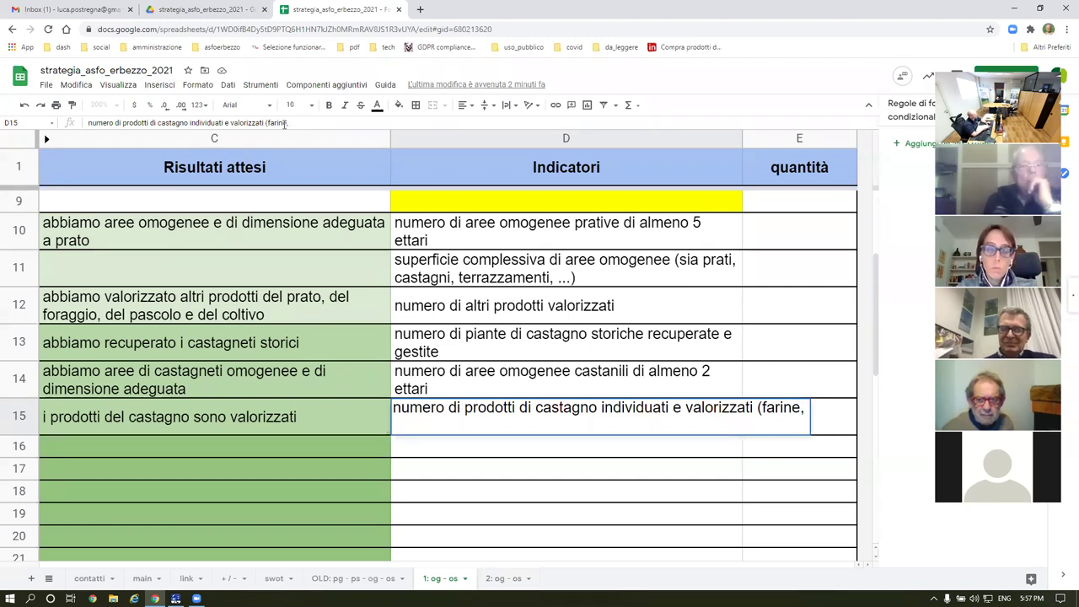
type("artigiana")
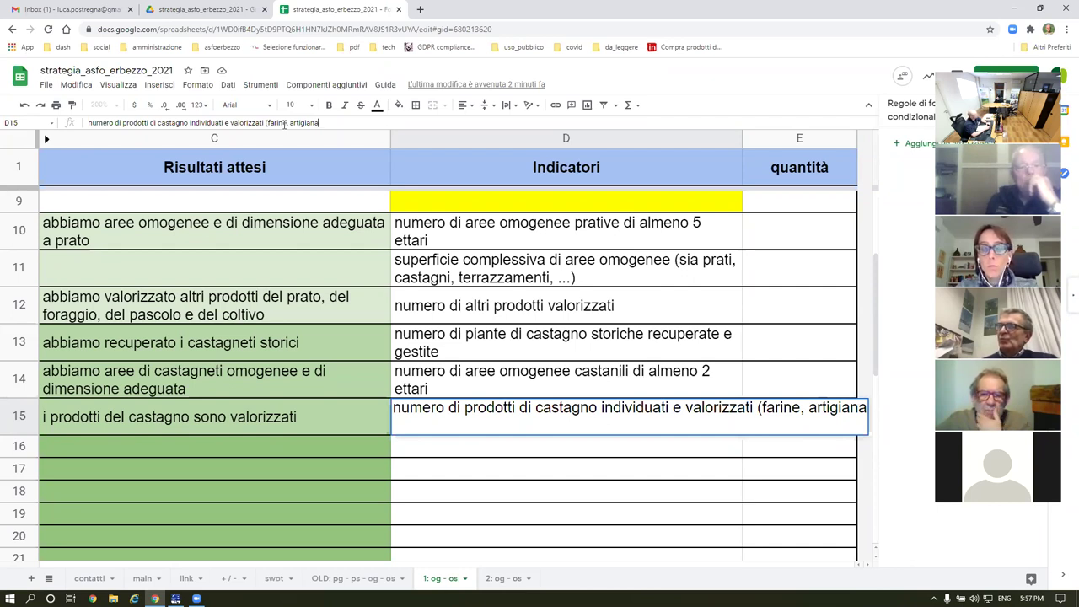
type("to")
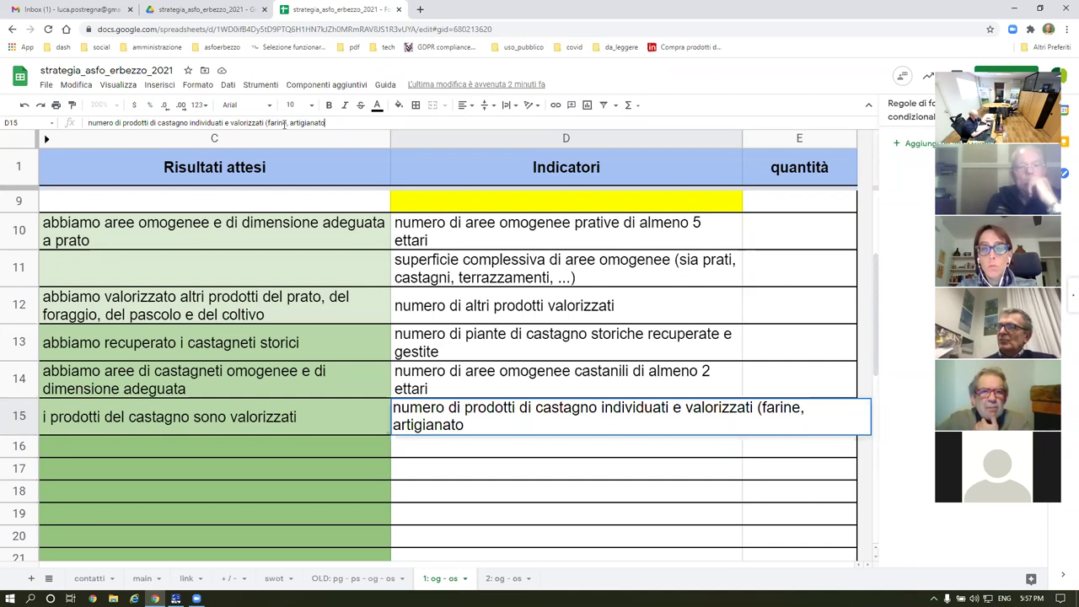
type(", ...")
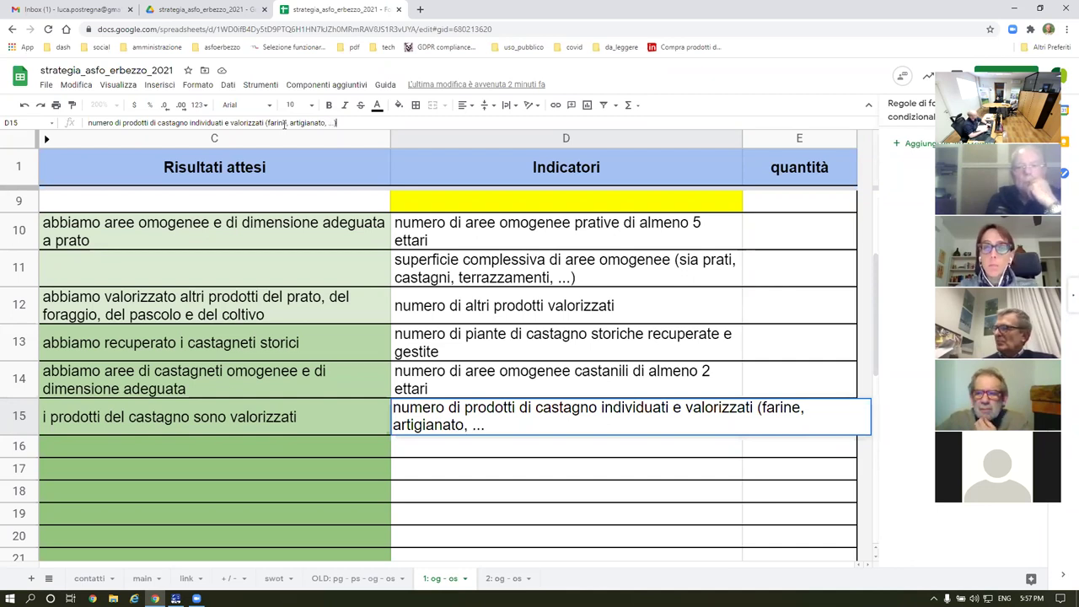
type(")")
key("Return")
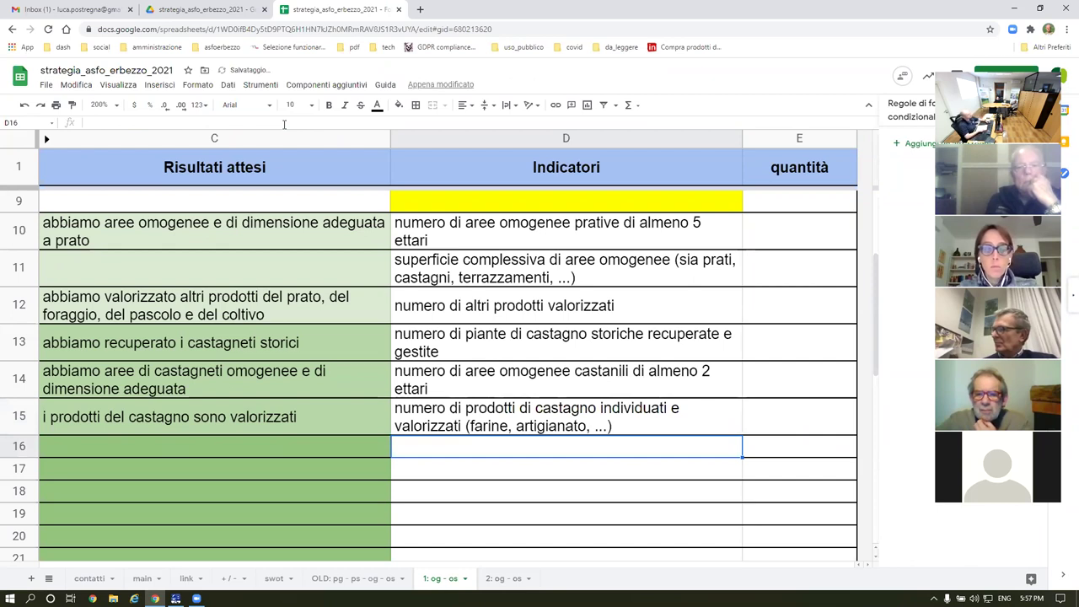
Step: Add "tannino," after "artigianato," in the list of example chestnut products in D15
key("Up")
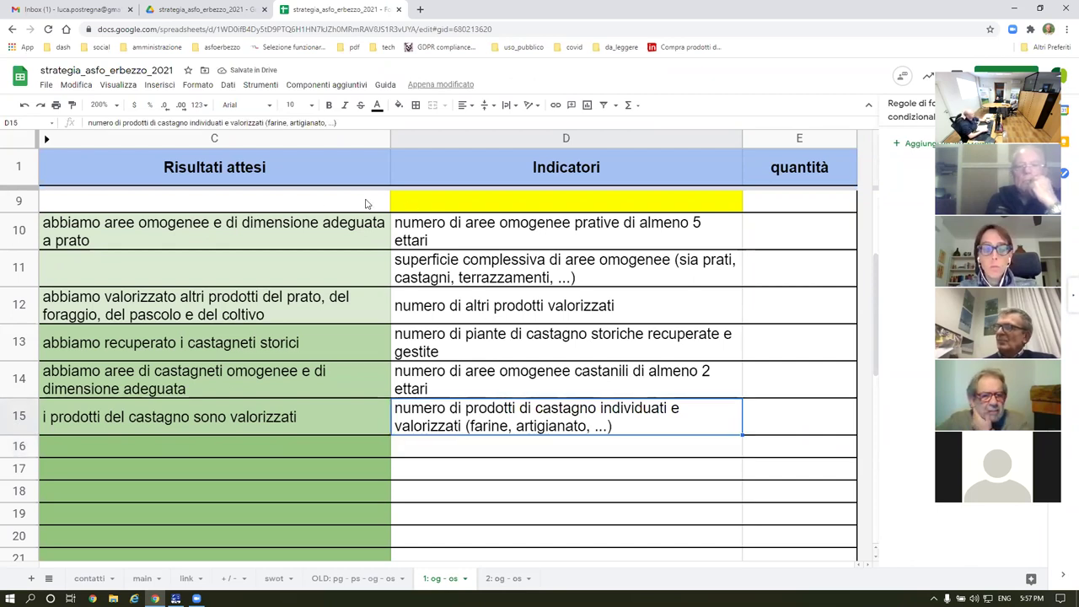
left_click(329, 123)
type("tannino")
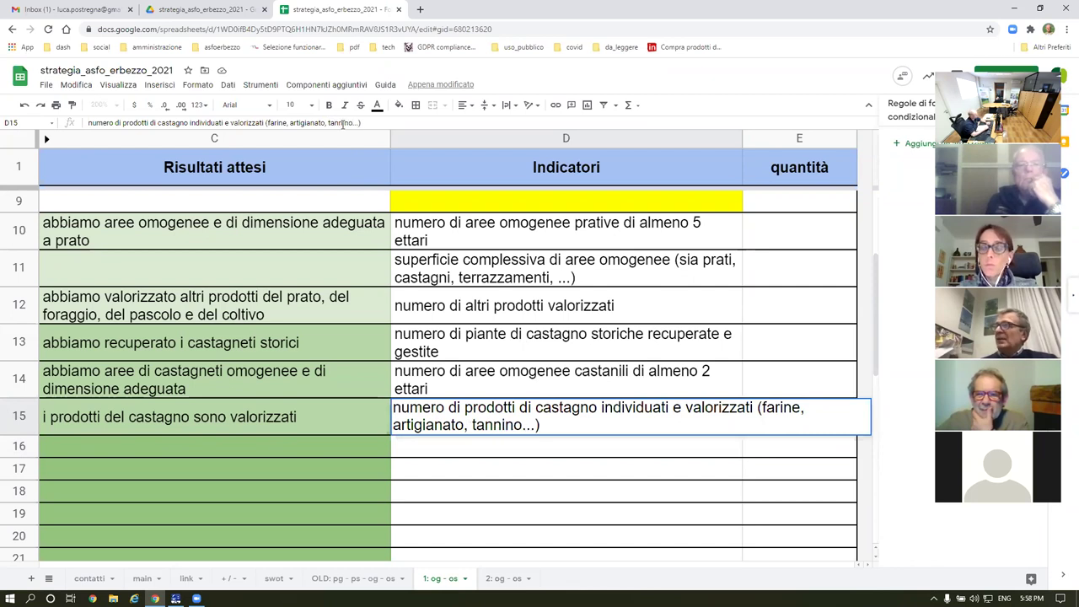
type(",")
key("Return")
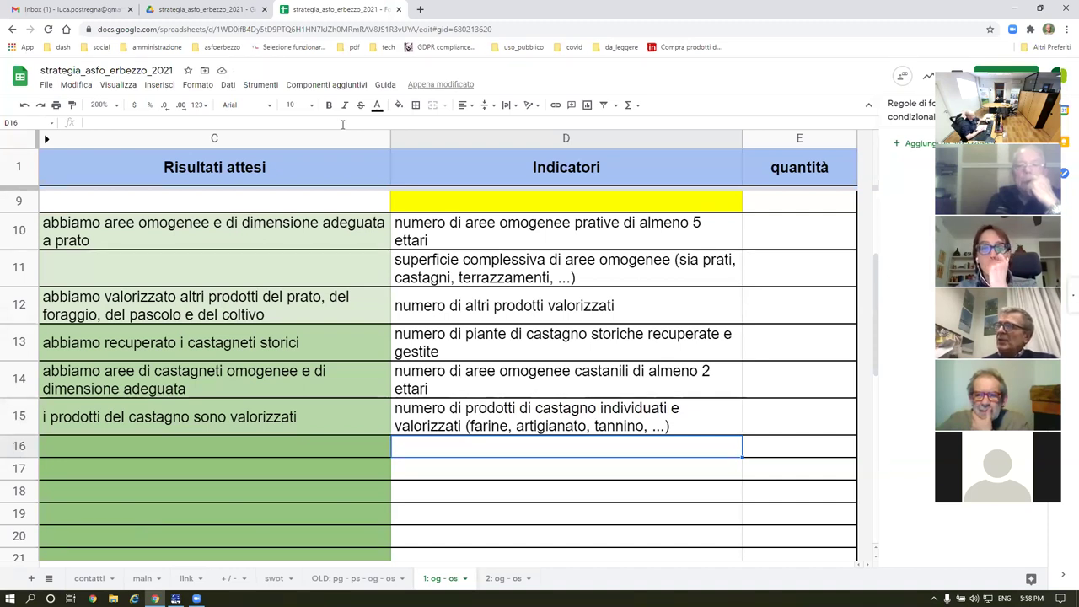
Step: Delete the surplus blank rows below the chestnut products result, leaving only rows 16 to 18 empty above the terrace entries
left_click(10, 447)
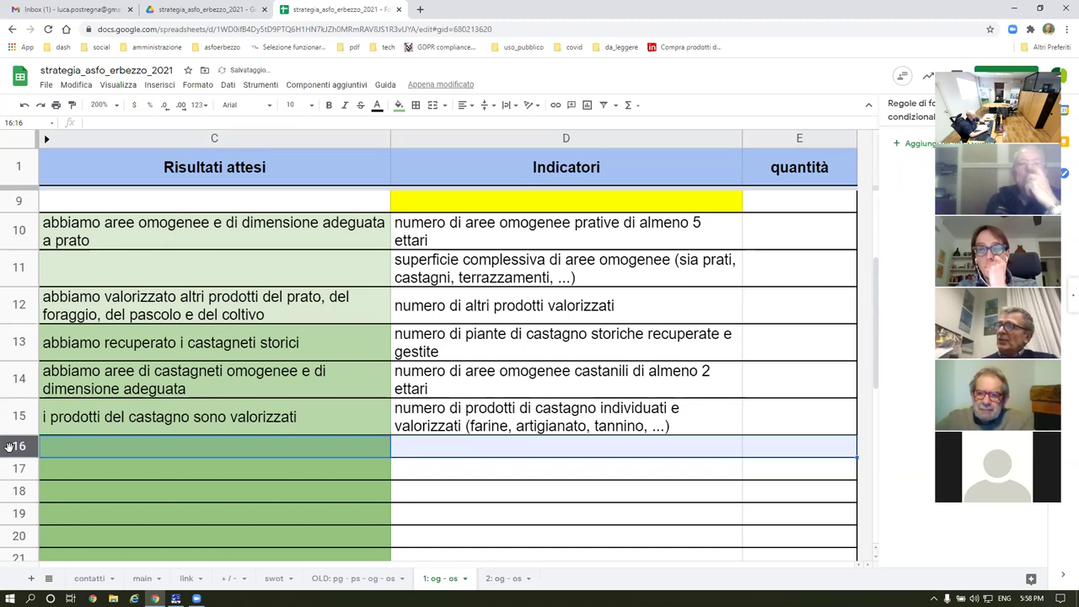
key("ctrl+alt+minus")
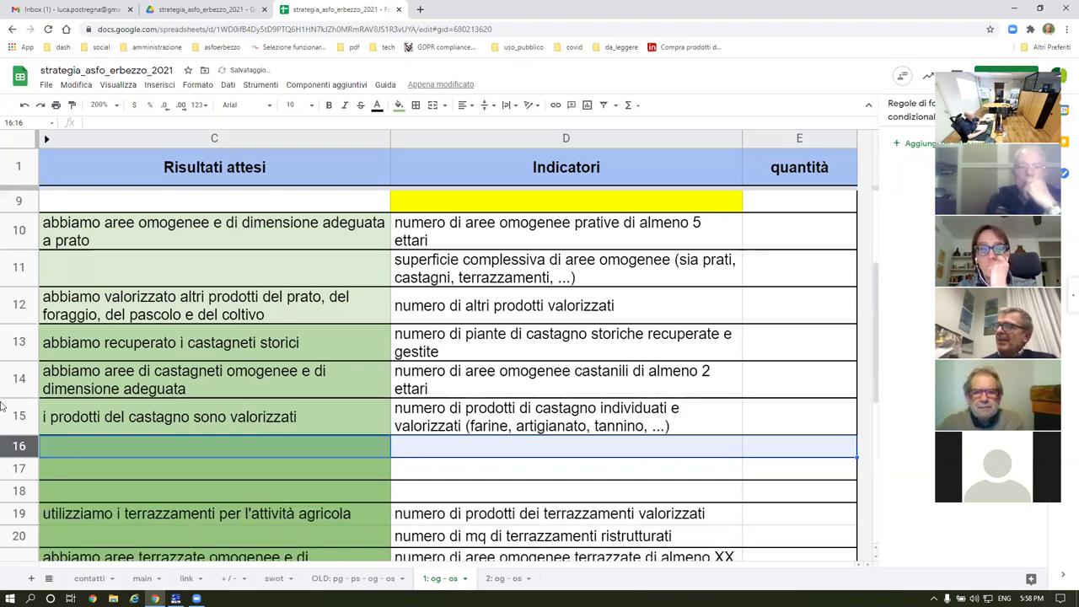
Step: Insert seven blank rows at row 25, directly below the forest road maintenance indicators
scroll(401, 393, "down", 5)
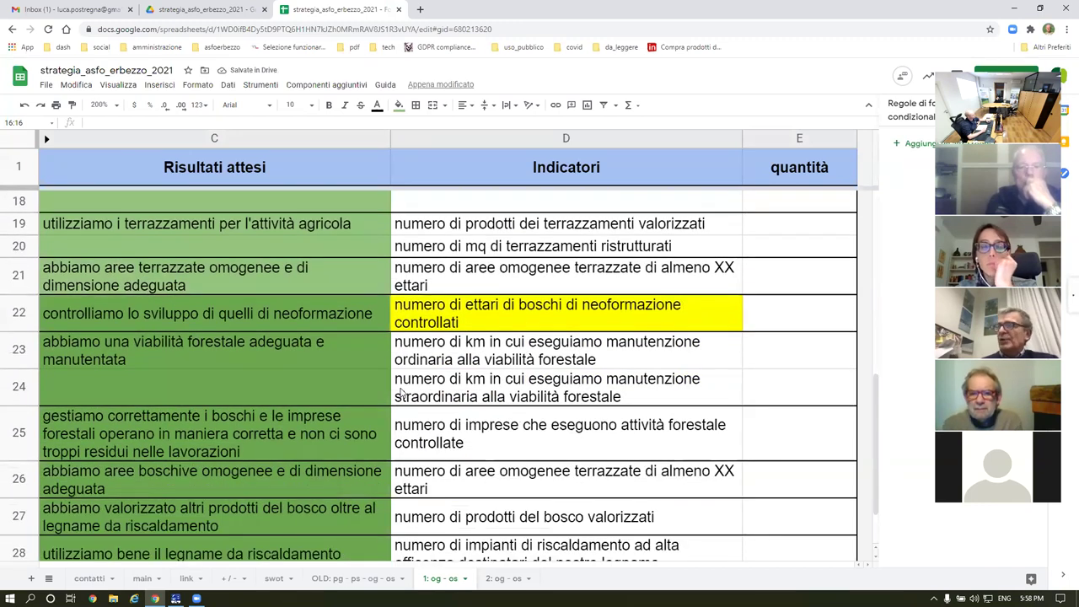
left_click(17, 434)
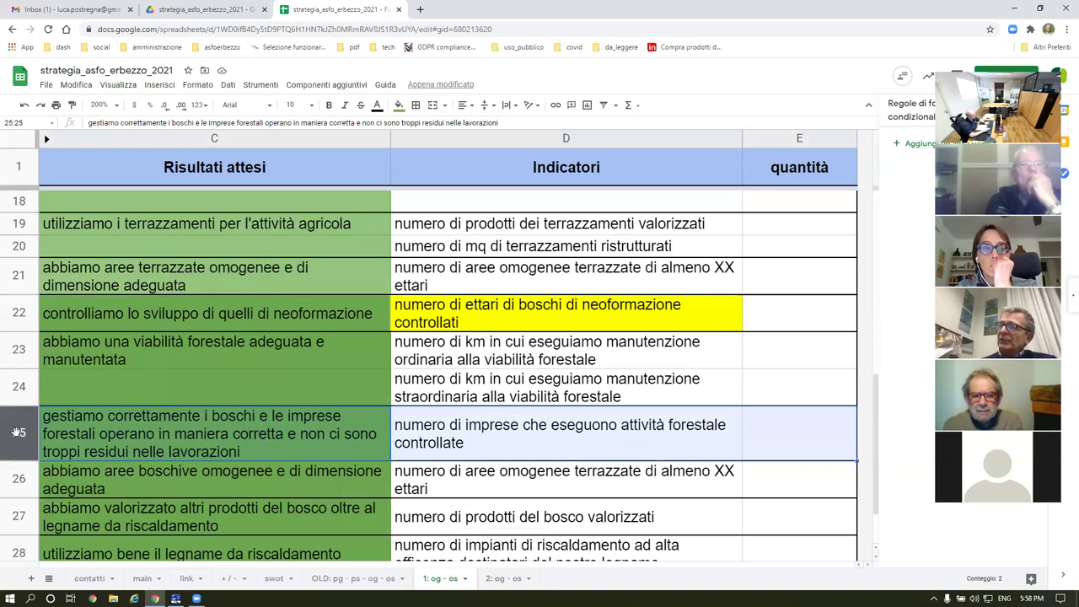
key("ctrl+alt+equal")
key("ctrl+alt+equal")
key("ctrl+alt+equal")
key("ctrl+alt+equal")
key("ctrl+alt+equal")
key("ctrl+alt+equal")
key("ctrl+alt+equal")
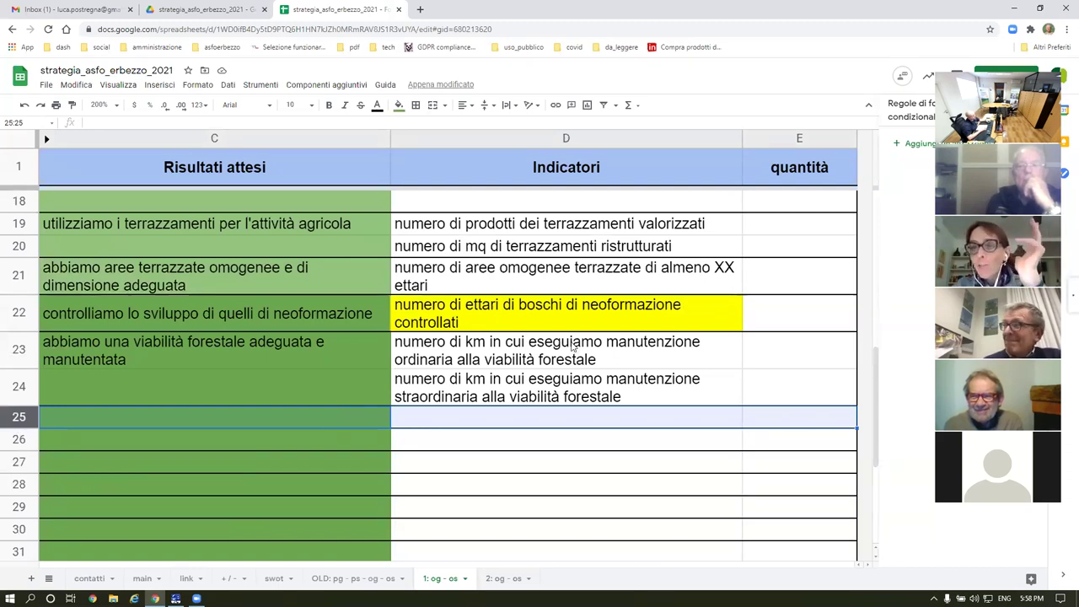
Step: Add "prodotto fresco," before "farine" in the list of example chestnut products in indicator D15
scroll(571, 346, "up", 3)
scroll(571, 345, "up", 2)
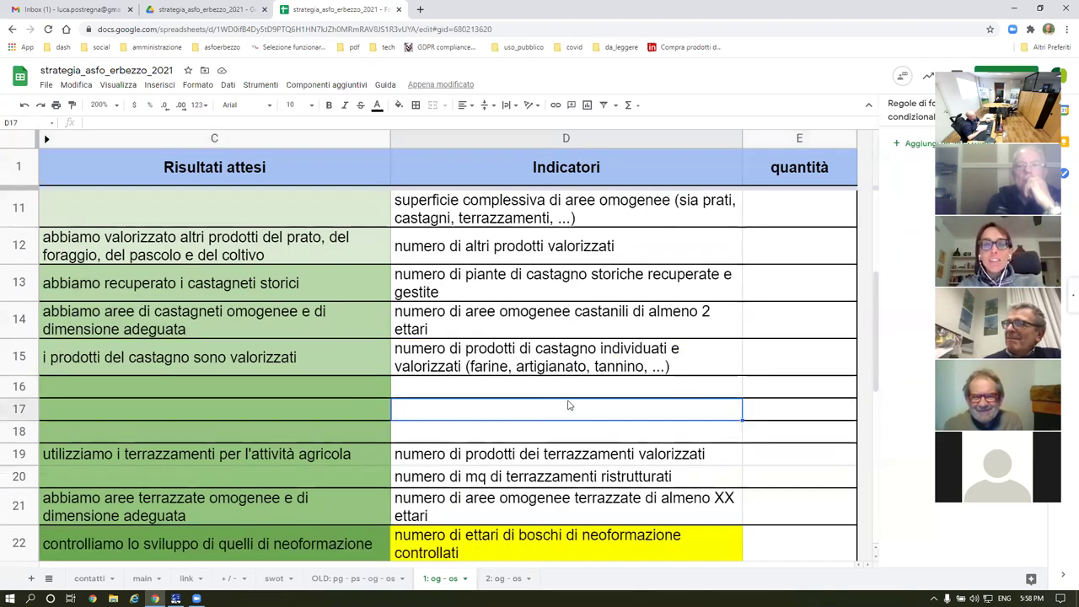
left_click(546, 356)
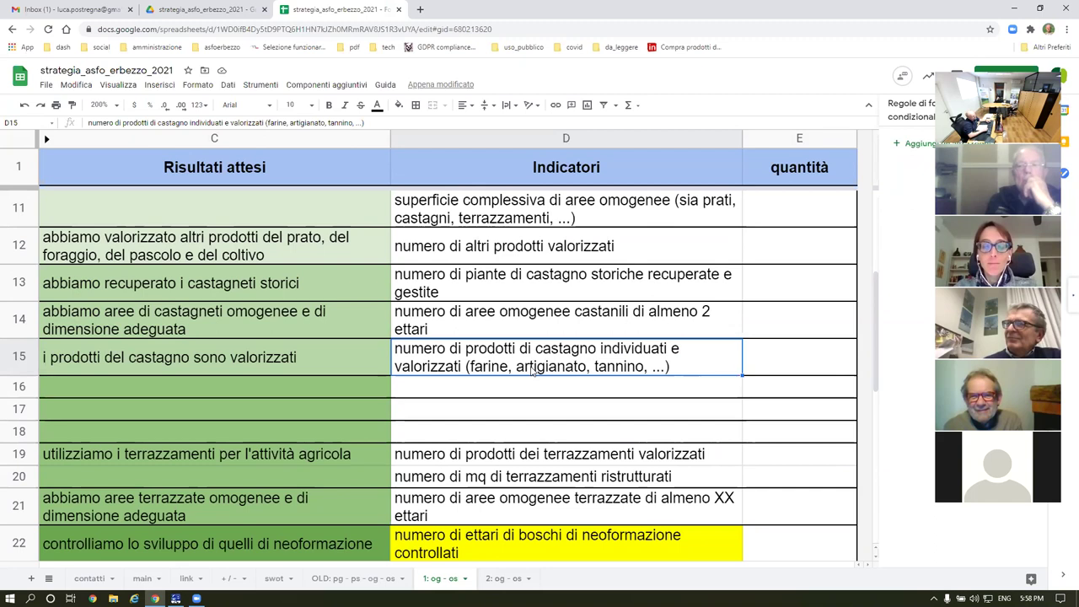
left_click(270, 122)
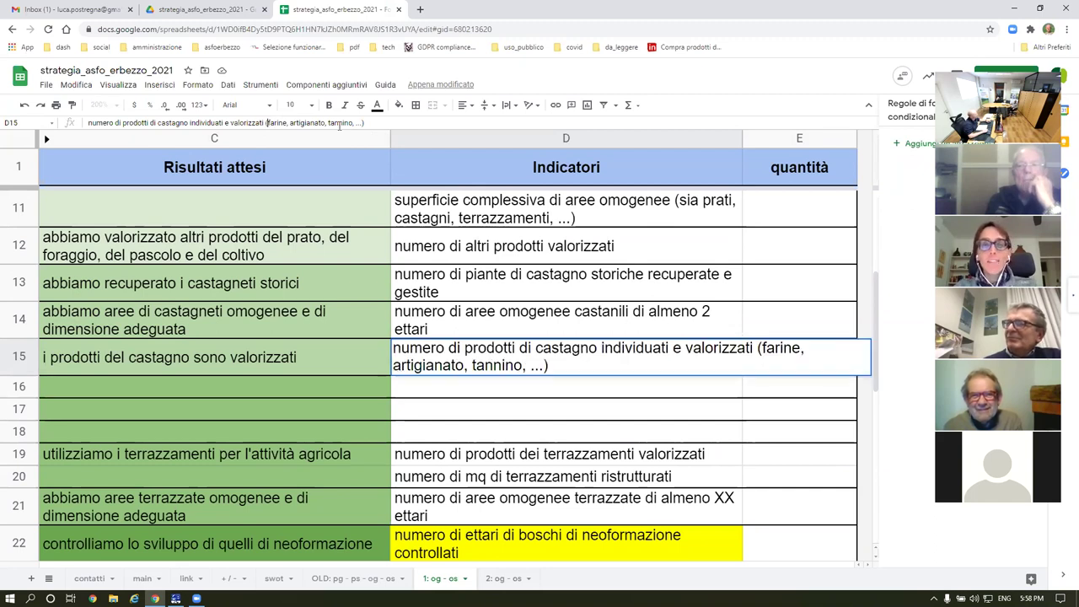
type("ca")
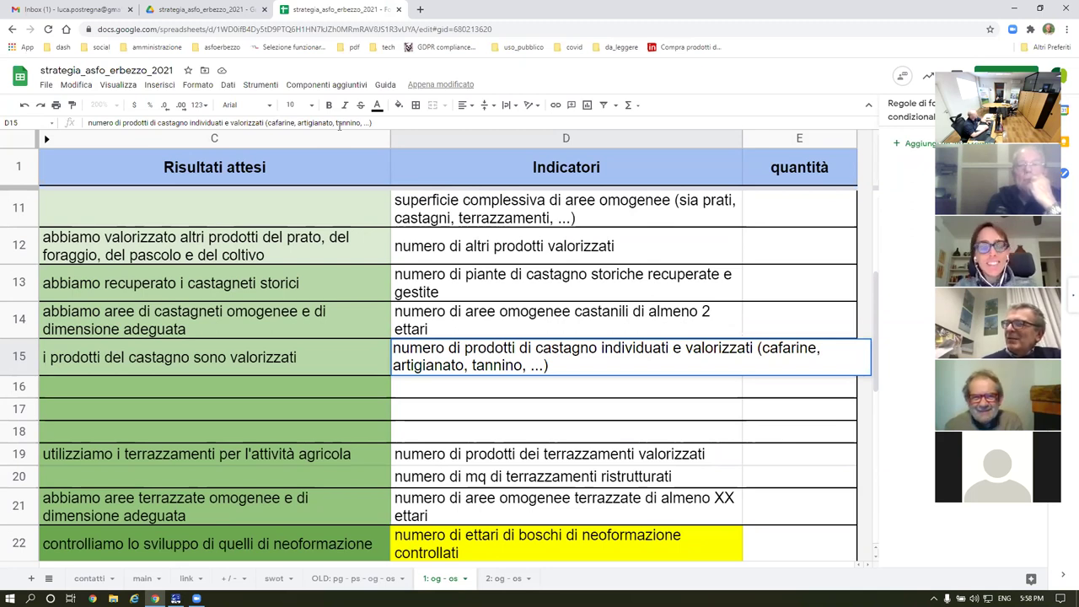
type("sta")
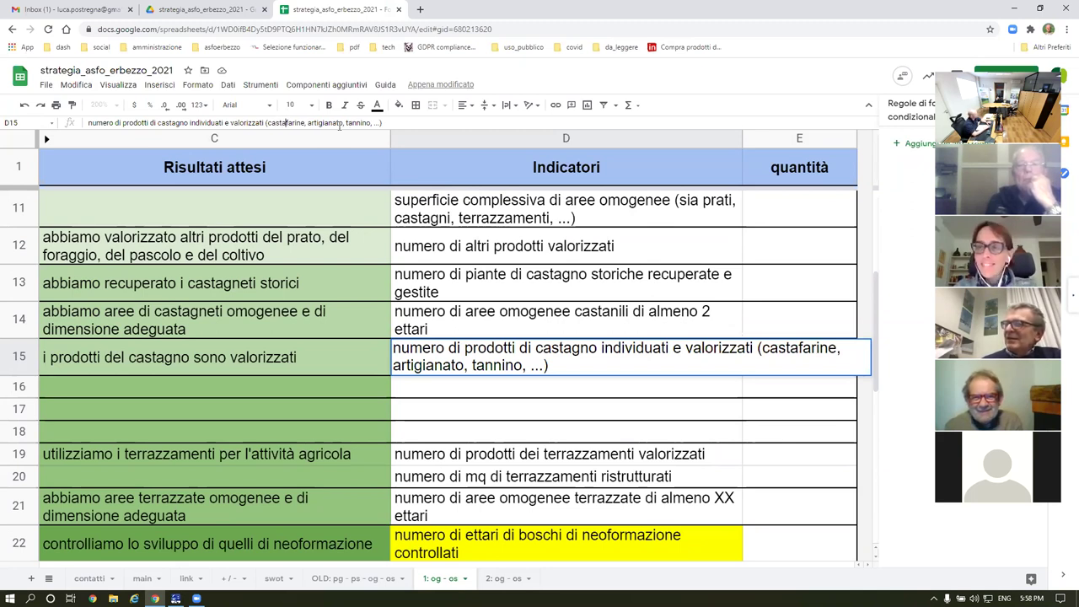
type("gn")
key("BackSpace")
key("BackSpace")
key("BackSpace")
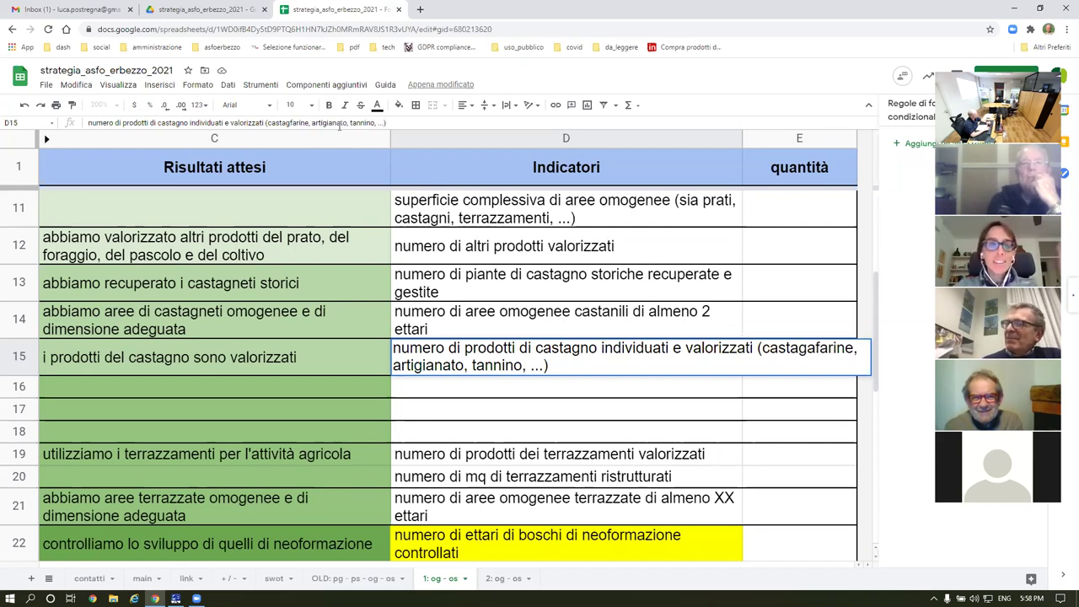
key("BackSpace")
key("BackSpace")
key("BackSpace")
key("BackSpace")
type("pro")
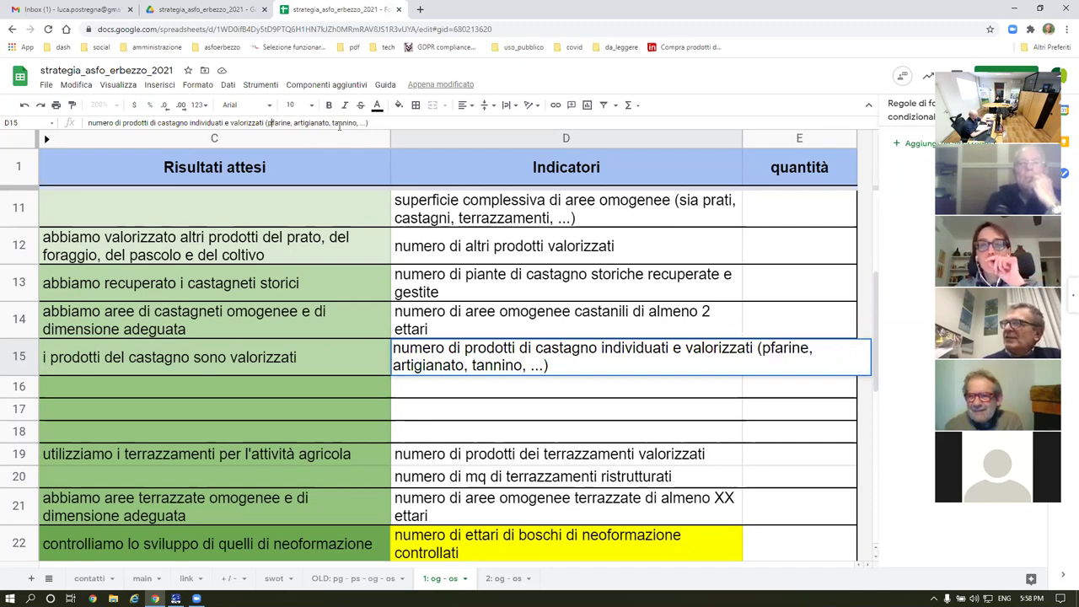
type("dotto fresco,")
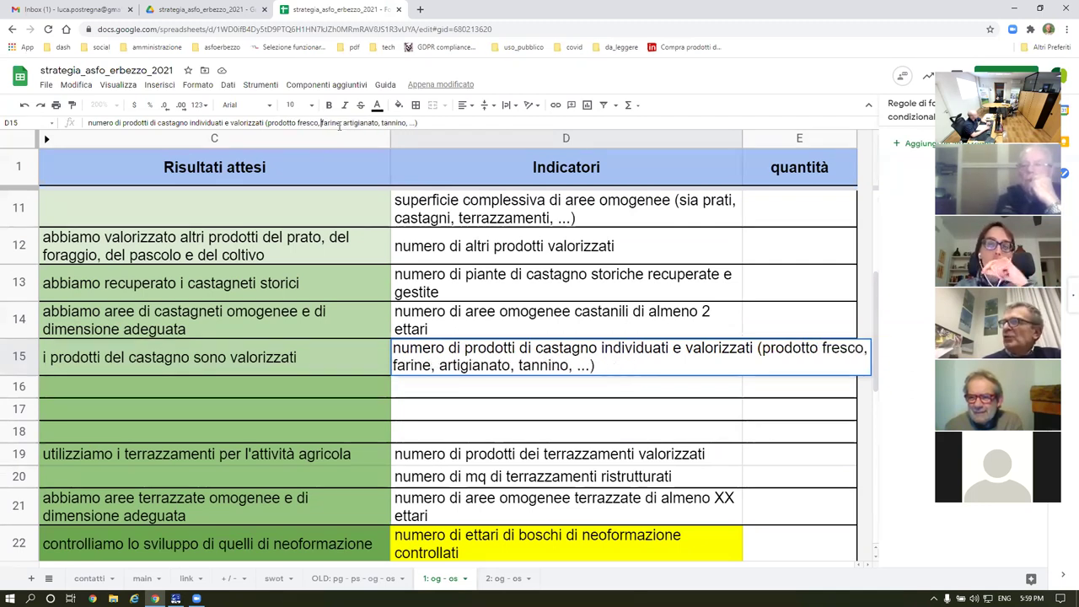
key("Return")
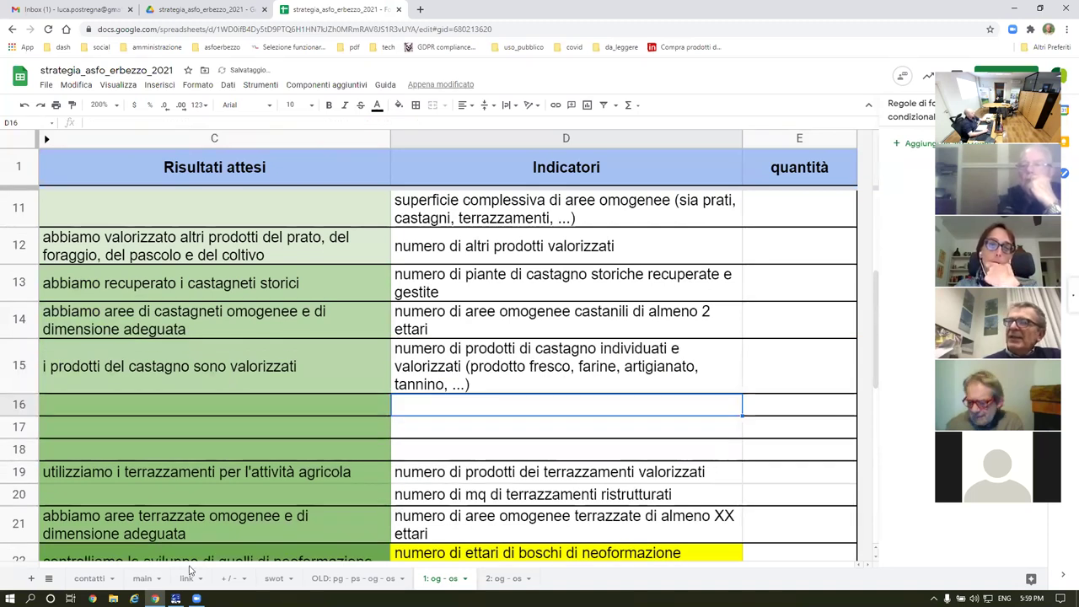
Step: Switch to the "swot" sheet and enter the opportunity "network dei castagni nazionale" in E43
left_click(141, 580)
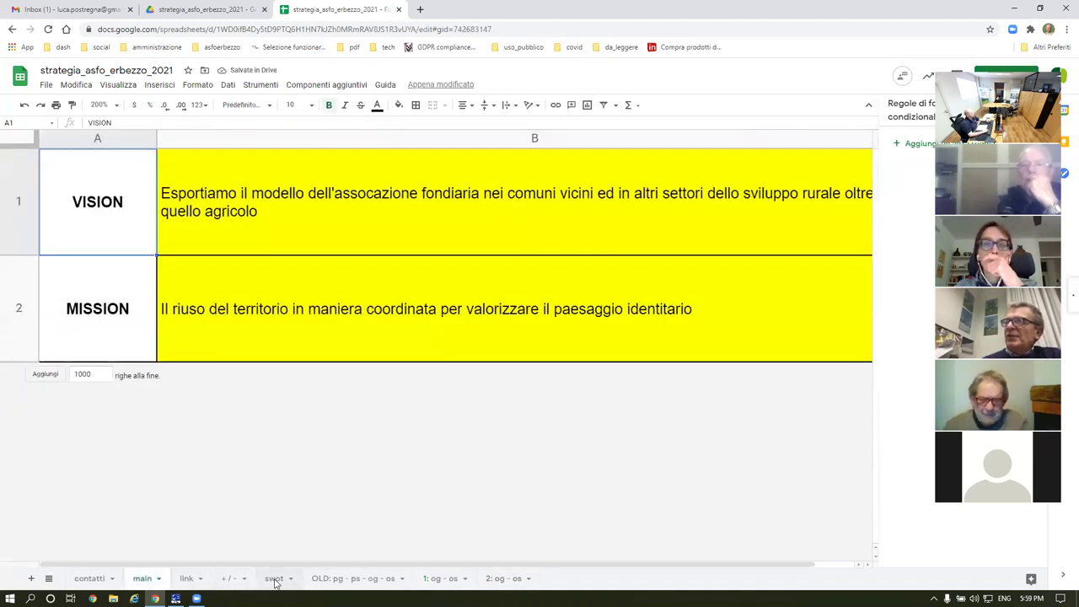
left_click(274, 579)
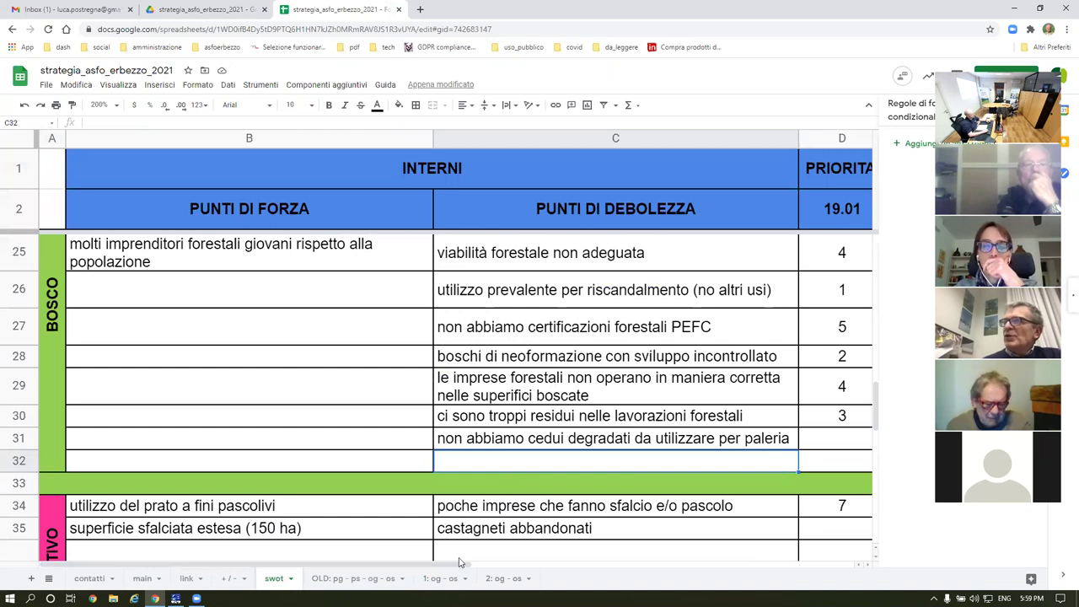
left_click_drag(460, 566, 755, 563)
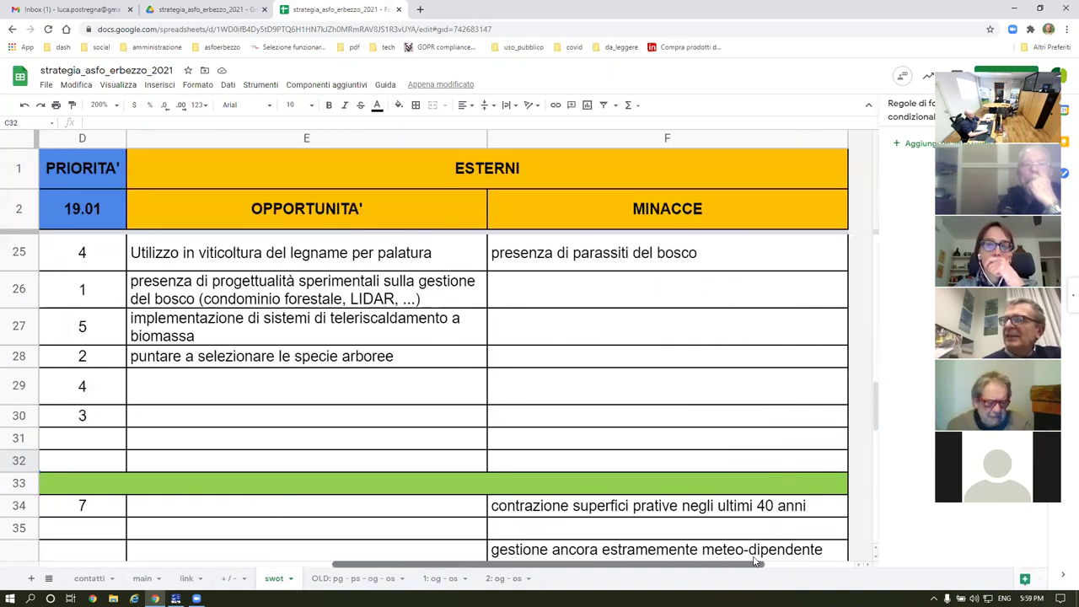
scroll(410, 407, "down", 5)
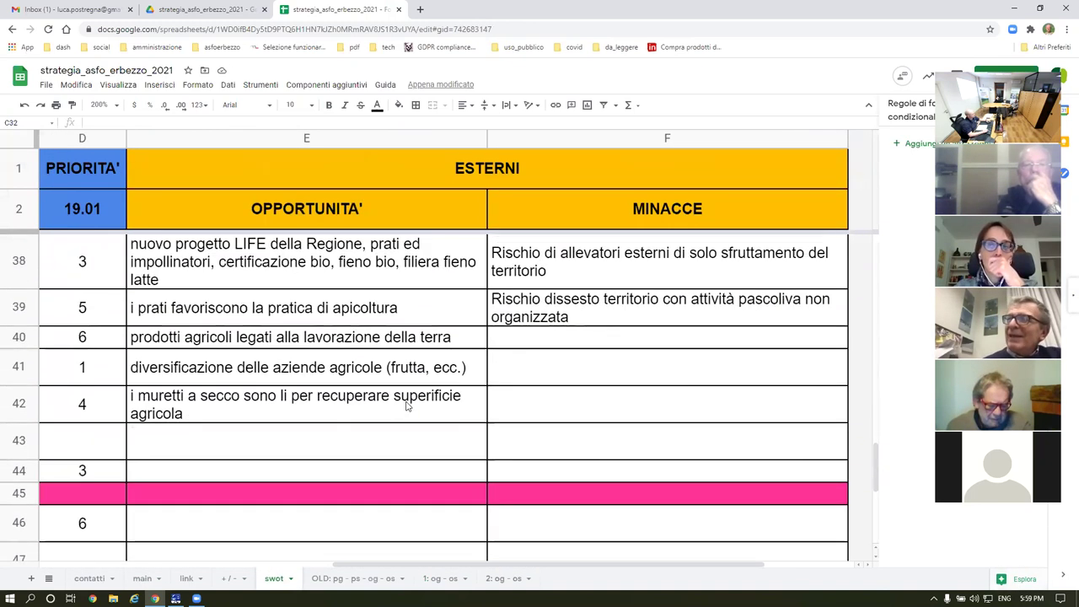
left_click(173, 449)
type("new")
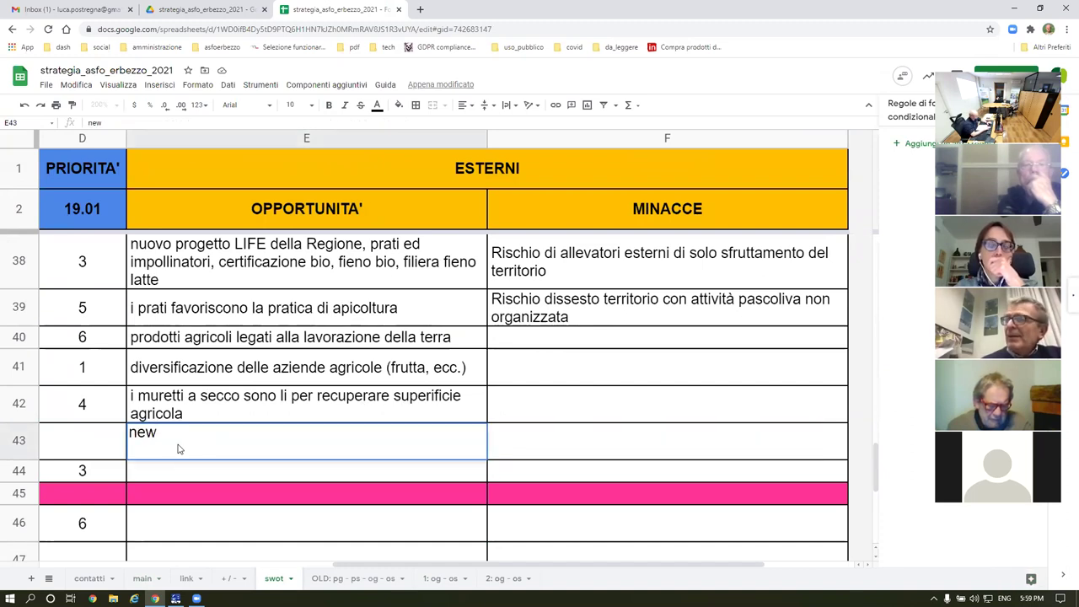
key("BackSpace")
type("twork")
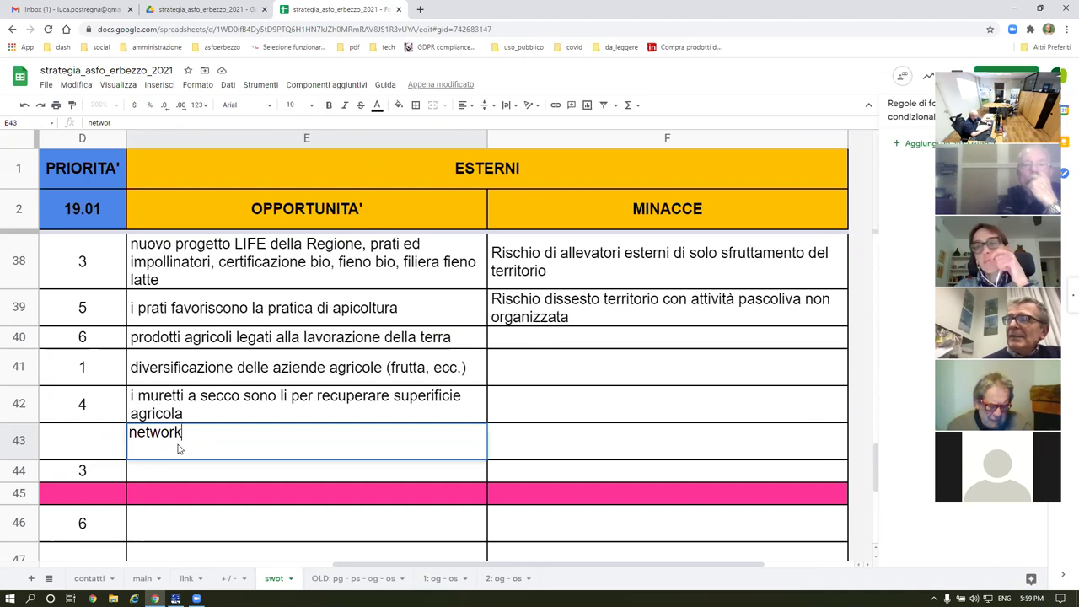
type("d dei castagni nazionale")
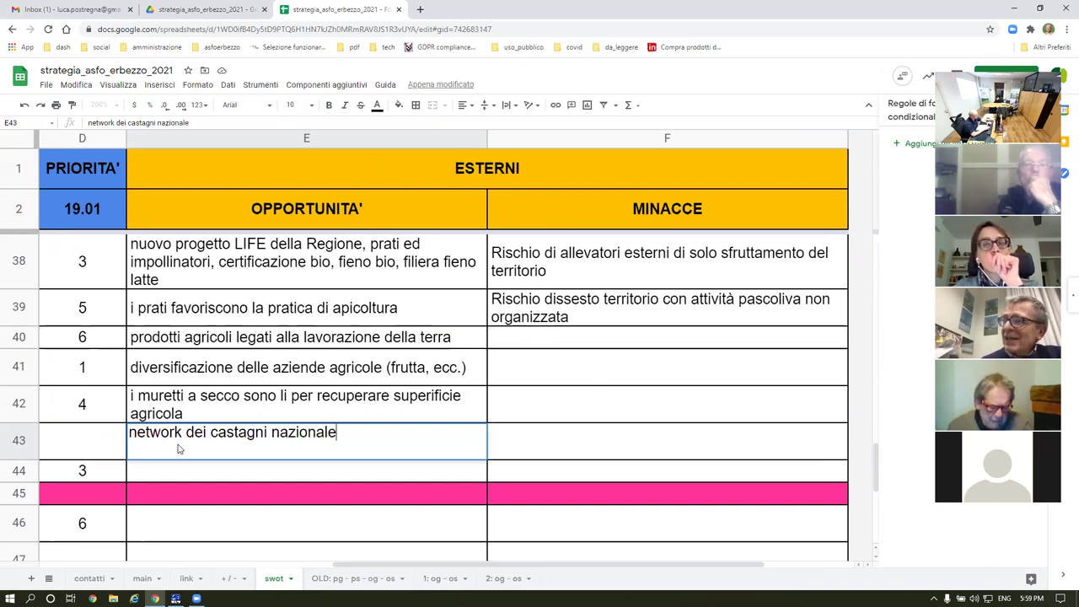
key("Return")
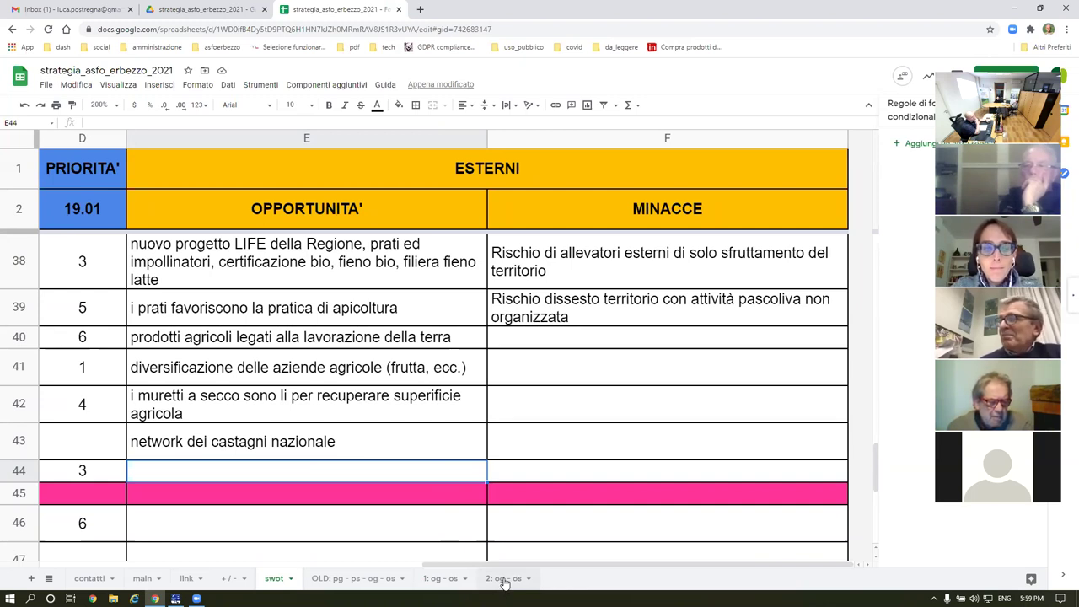
Step: Return to the "1: og - os" sheet and add "riccio addobbo," after "tannino," in the chestnut products indicator in D15
left_click(437, 582)
scroll(499, 348, "down", 1)
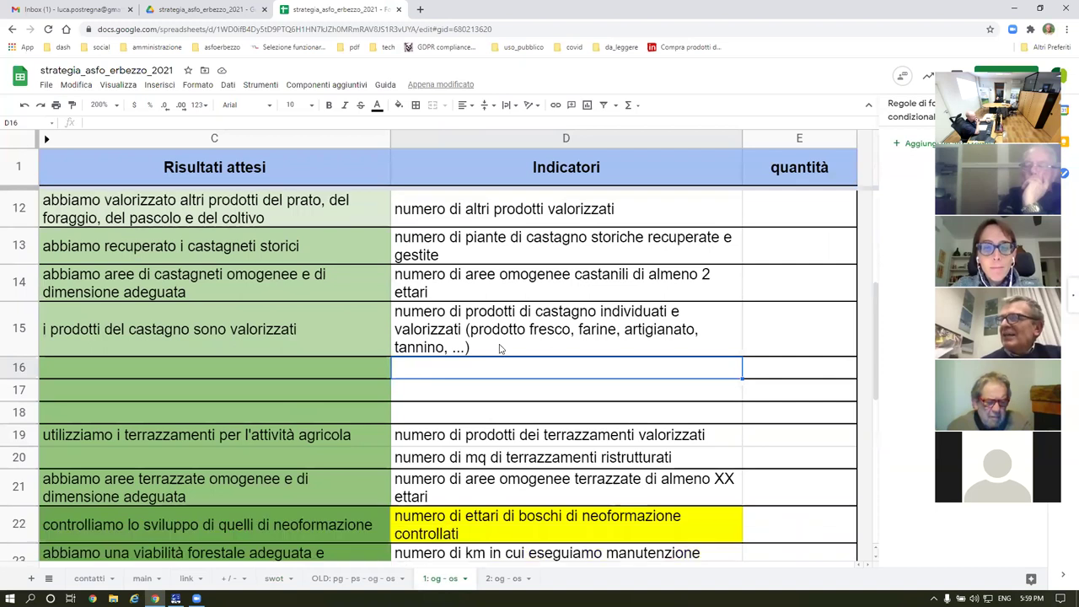
scroll(499, 348, "down", 4)
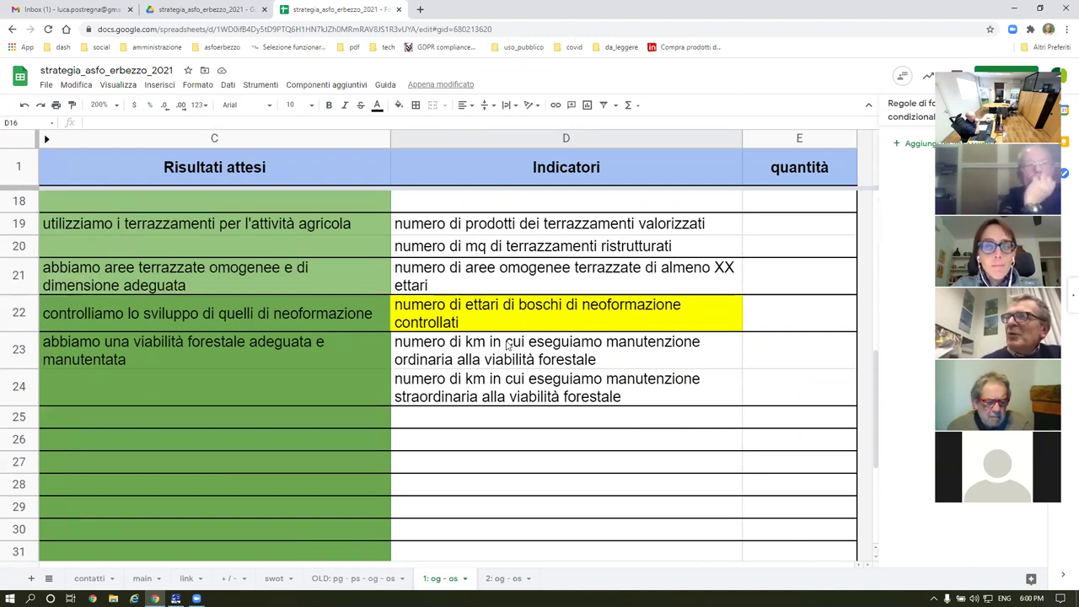
scroll(509, 346, "up", 3)
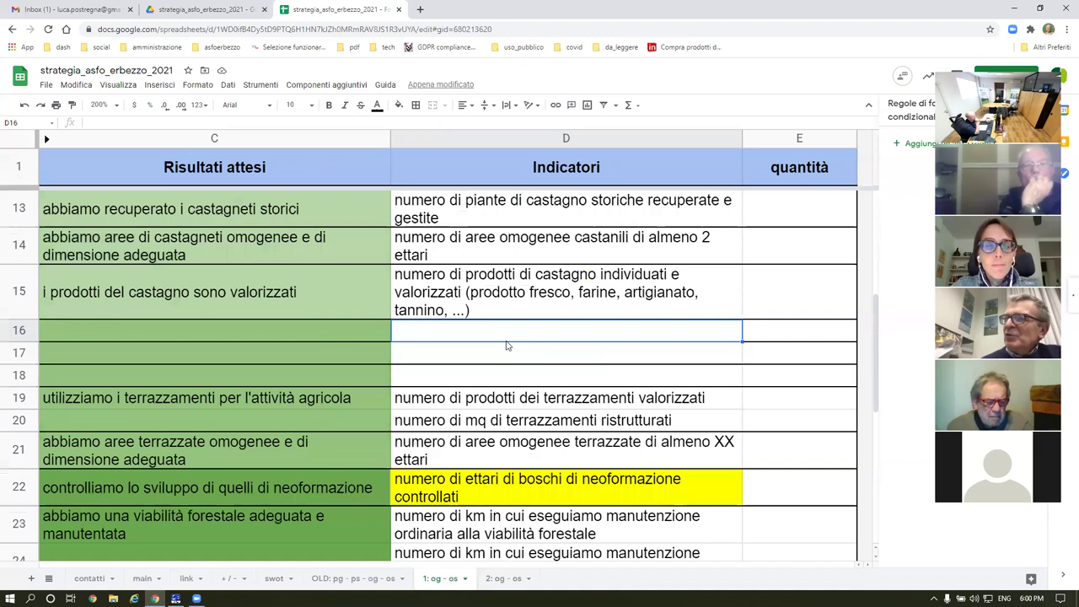
scroll(506, 345, "down", 3)
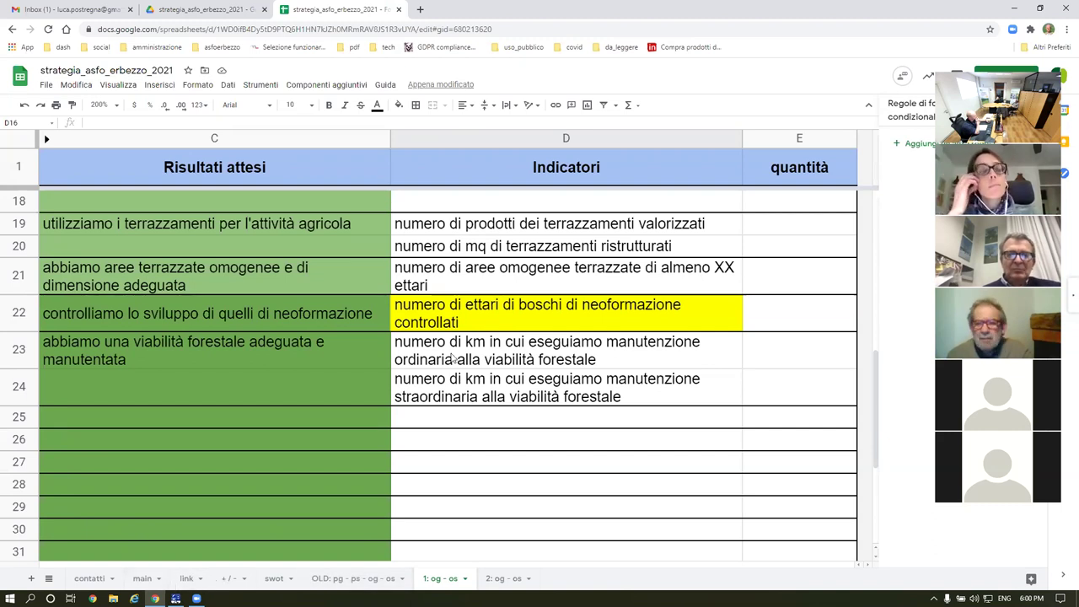
scroll(453, 359, "up", 5)
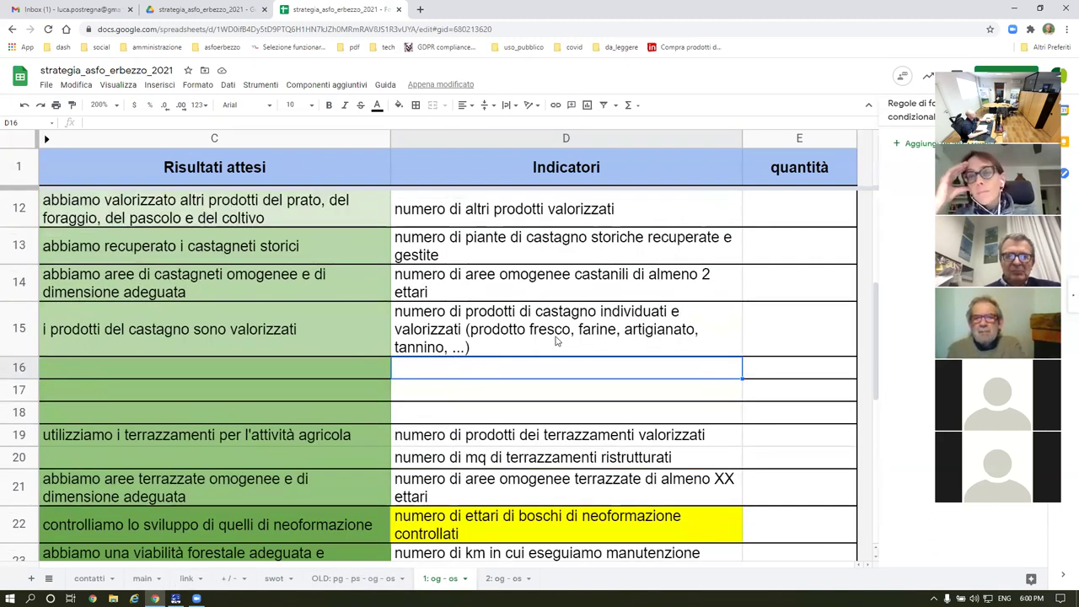
left_click(442, 349)
key("Return")
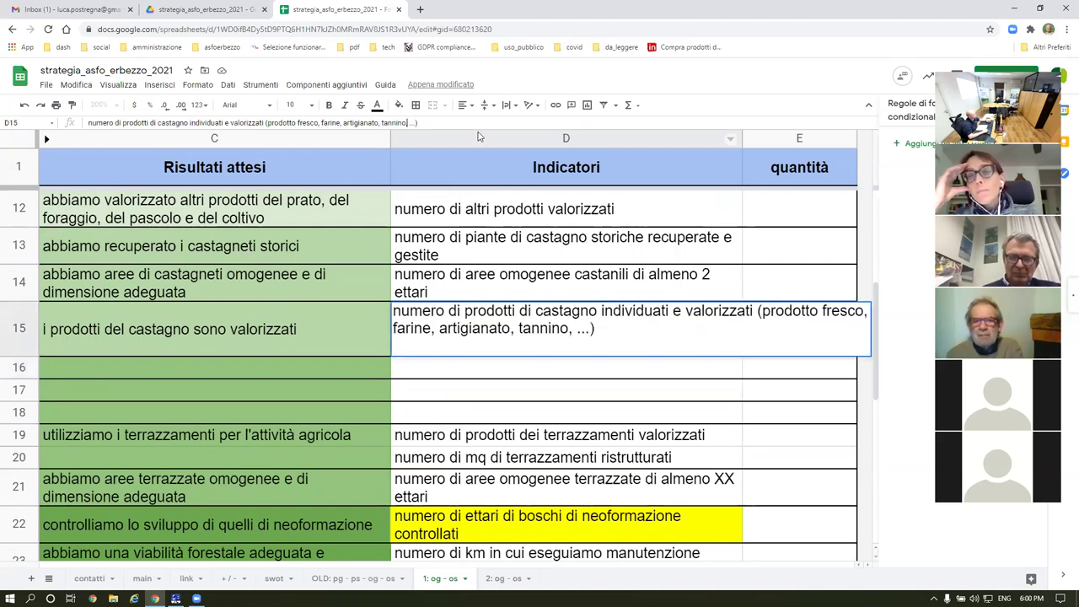
type("riccio")
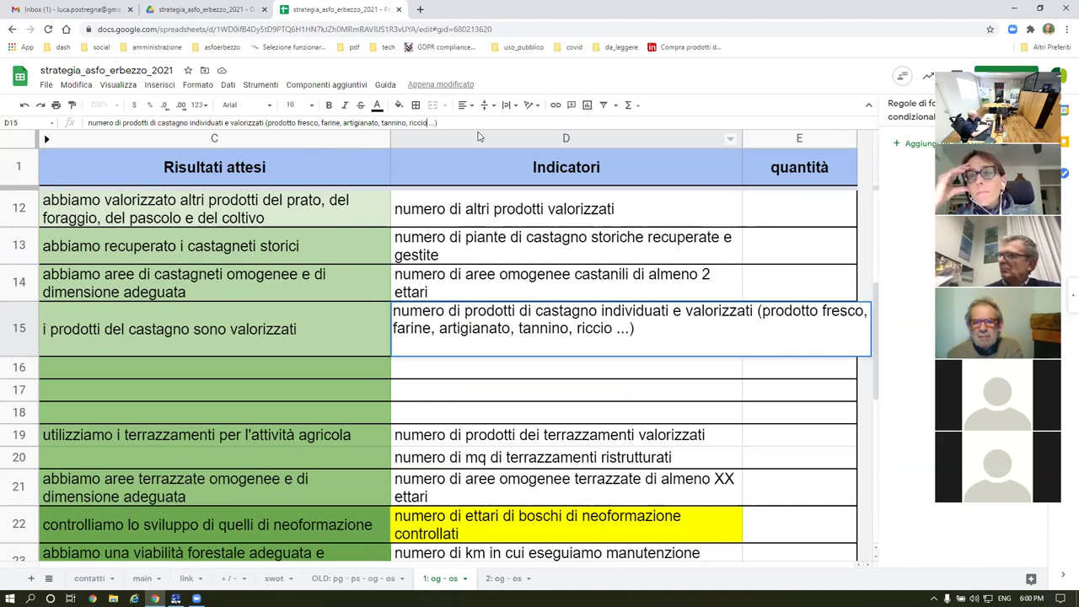
type(" addobbo ")
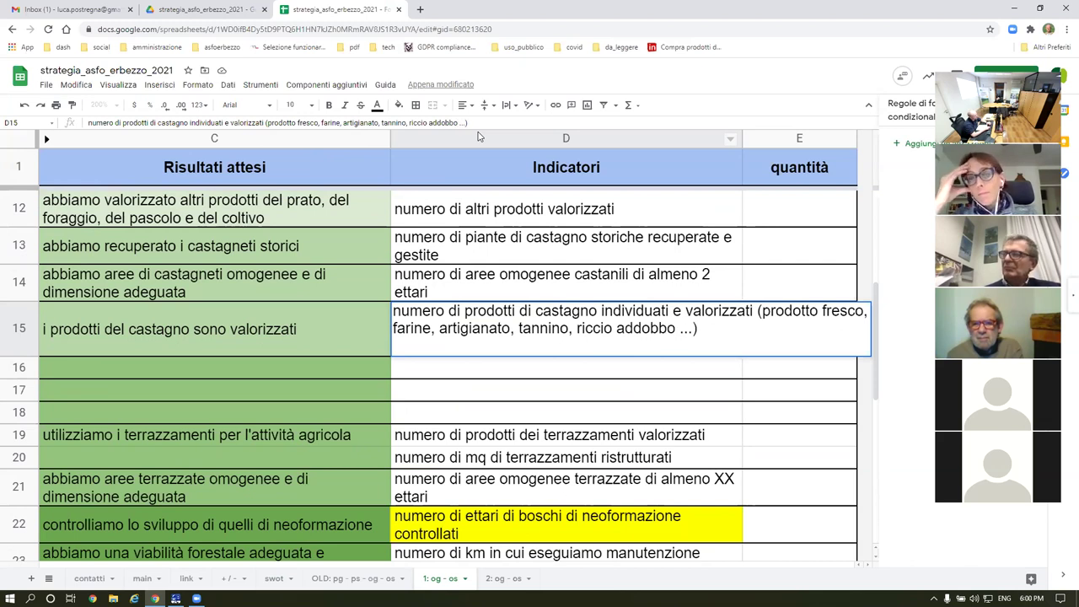
type(",")
key("Return")
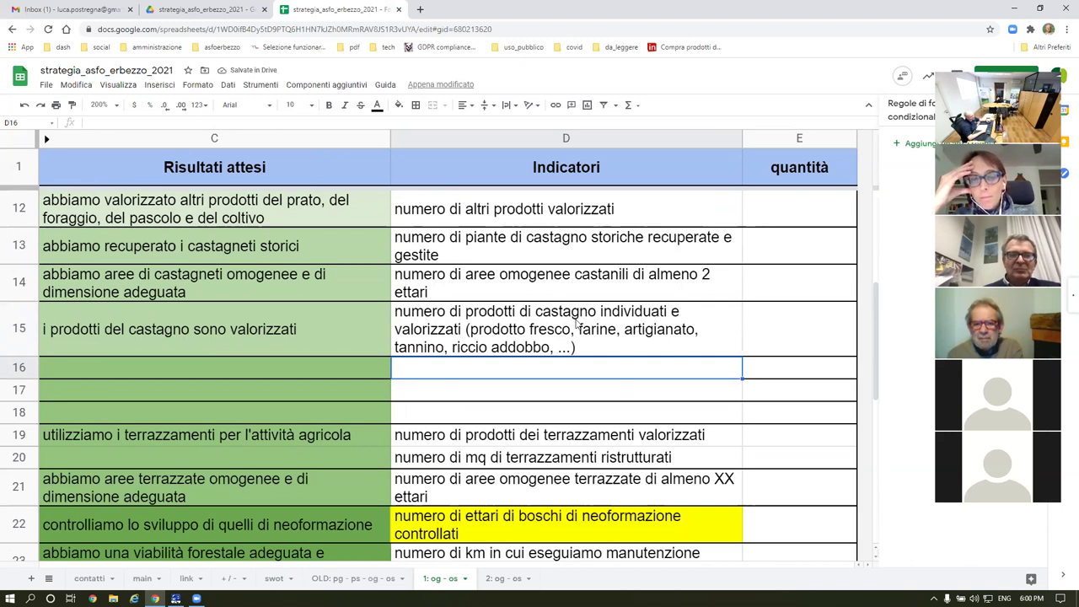
Step: Close the "Go Live on Facebook" page and return to the spreadsheet
scroll(579, 321, "down", 1)
scroll(579, 321, "down", 3)
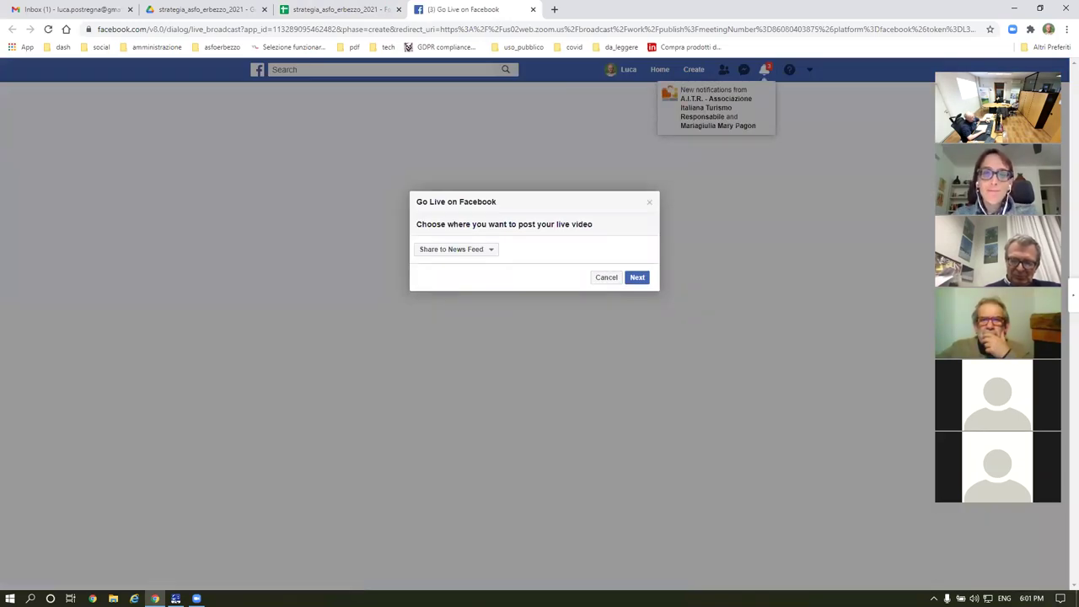
left_click(533, 9)
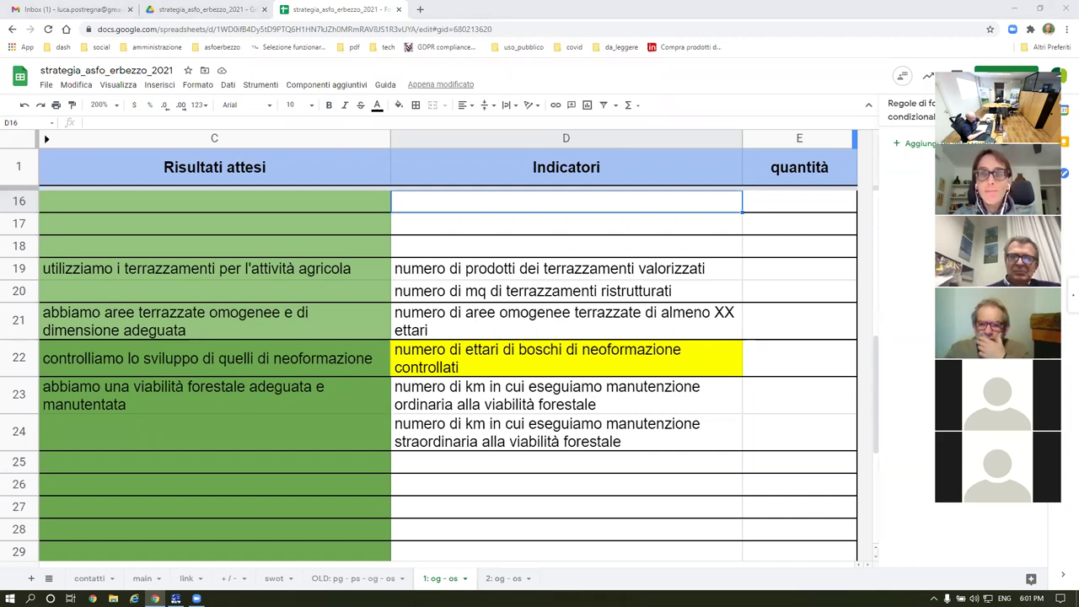
left_click(274, 578)
left_click(404, 448)
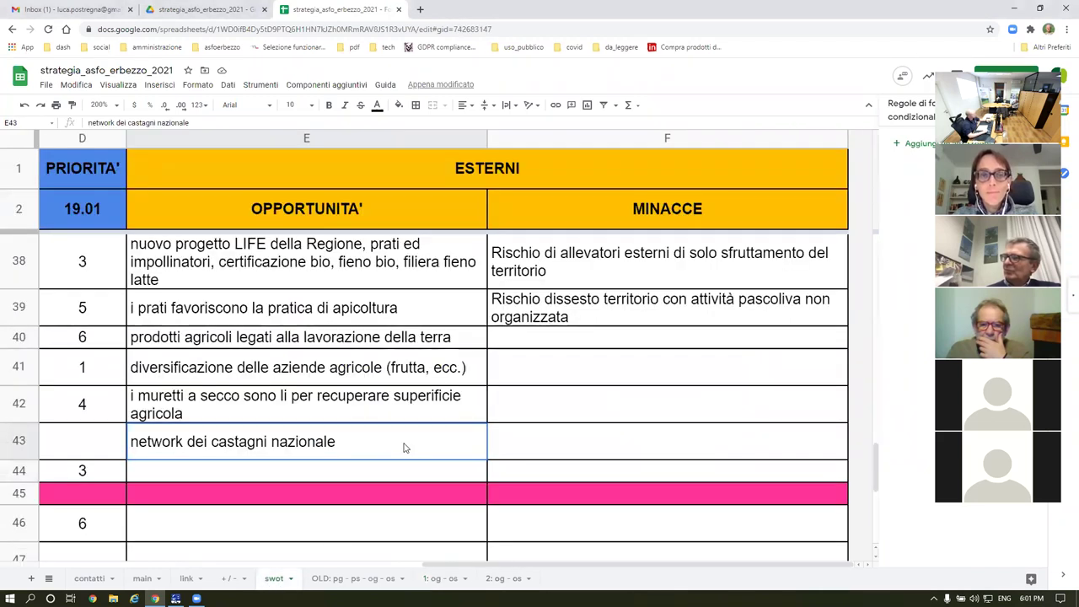
left_click(196, 123)
type("https://www.cittadelcastagno.it/")
key("Return")
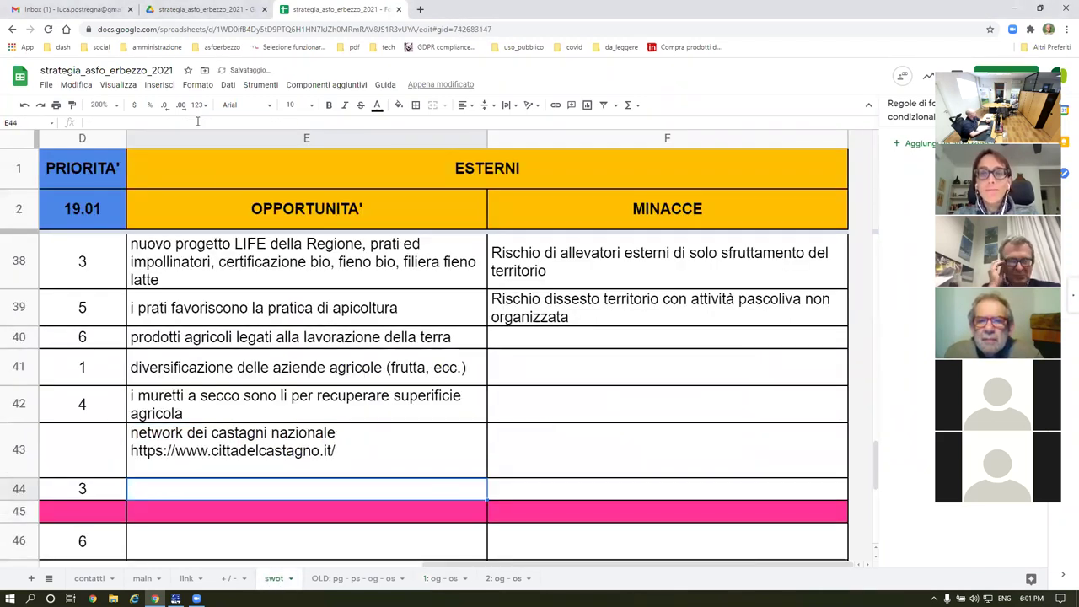
Step: On the "1: og - os" sheet, change the unit in the restored terraces indicator in D20 to "mc"
left_click(440, 578)
scroll(506, 403, "down", 5)
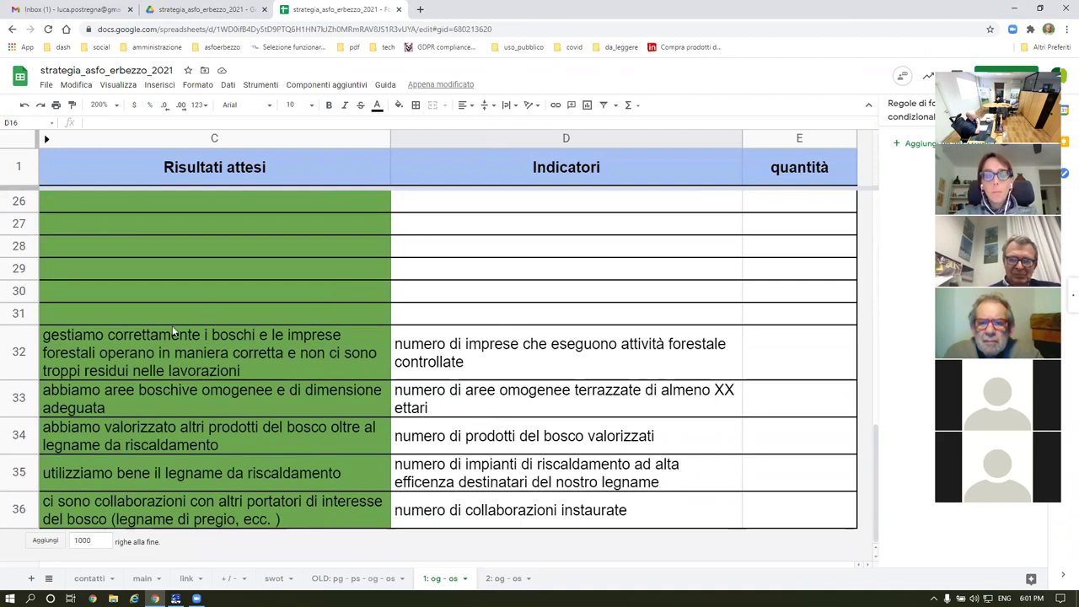
scroll(400, 330, "up", 4)
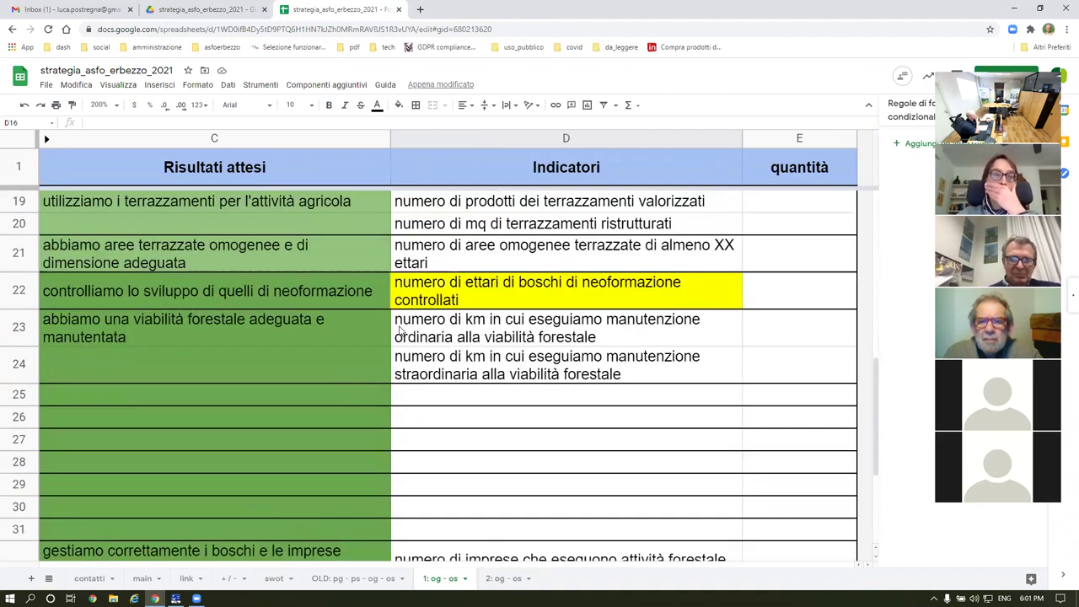
scroll(400, 331, "up", 2)
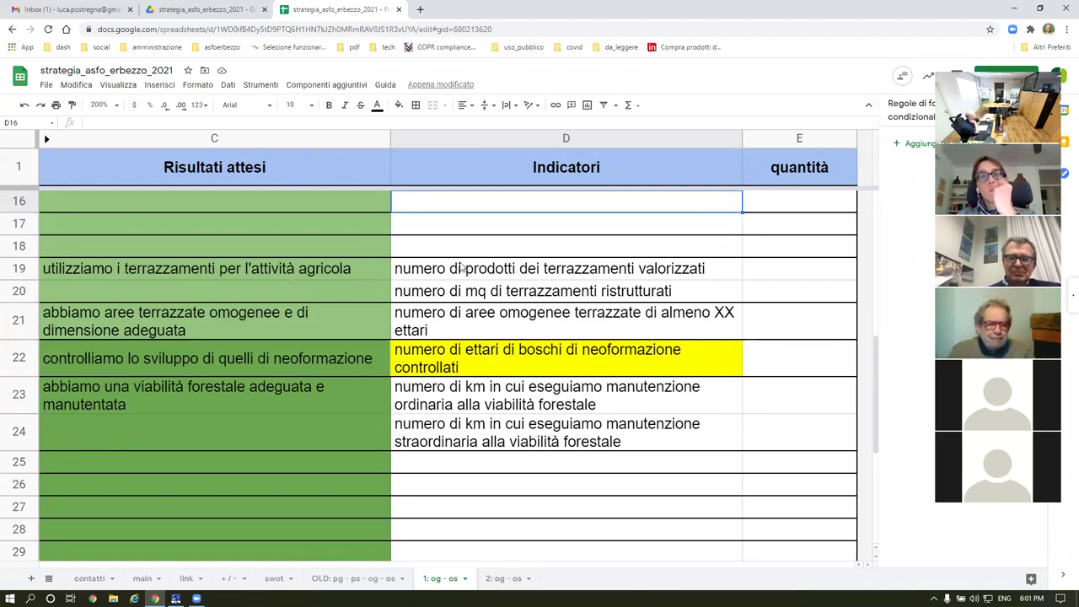
left_click(518, 276)
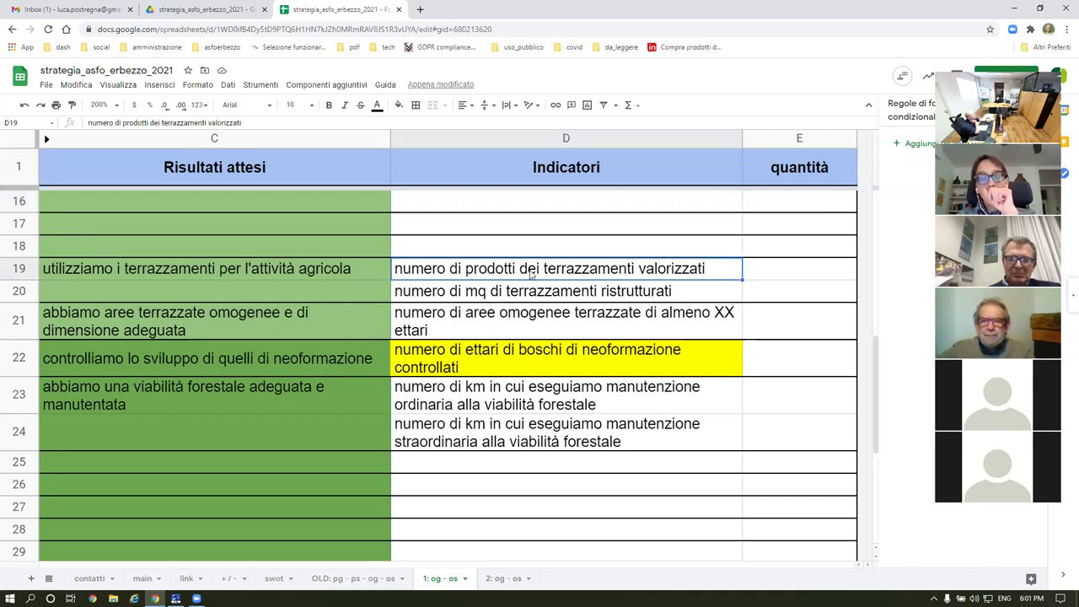
left_click(452, 297)
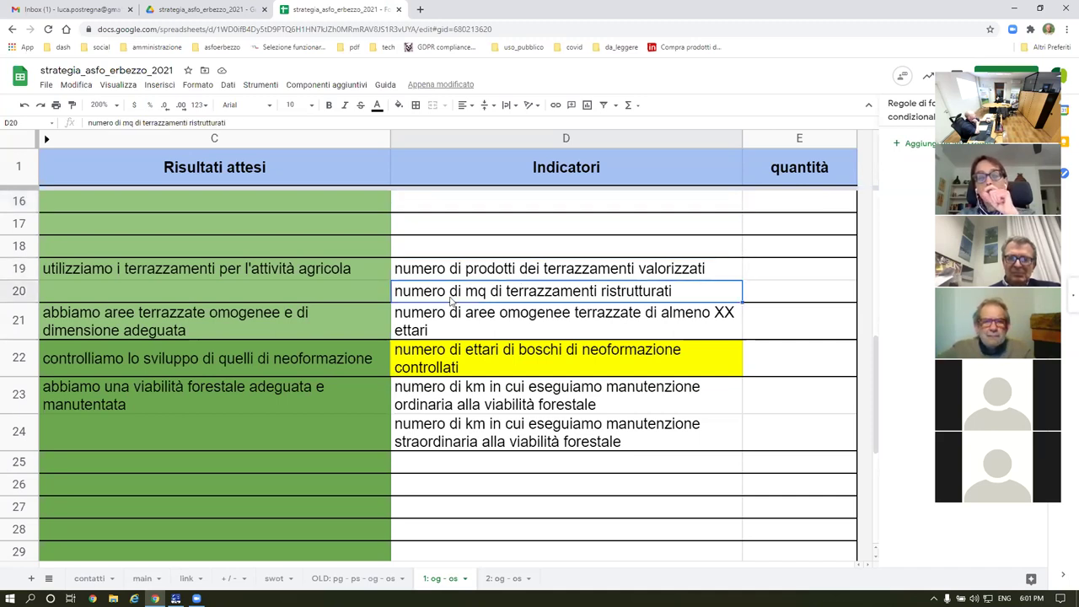
left_click(132, 122)
key("BackSpace")
type("c")
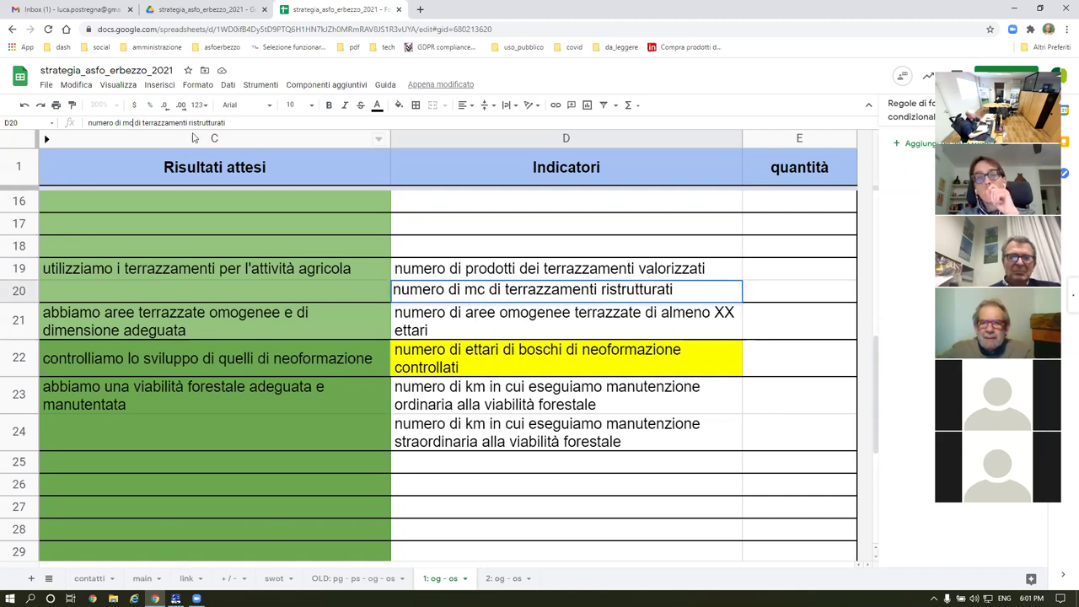
key("Return")
key("Up")
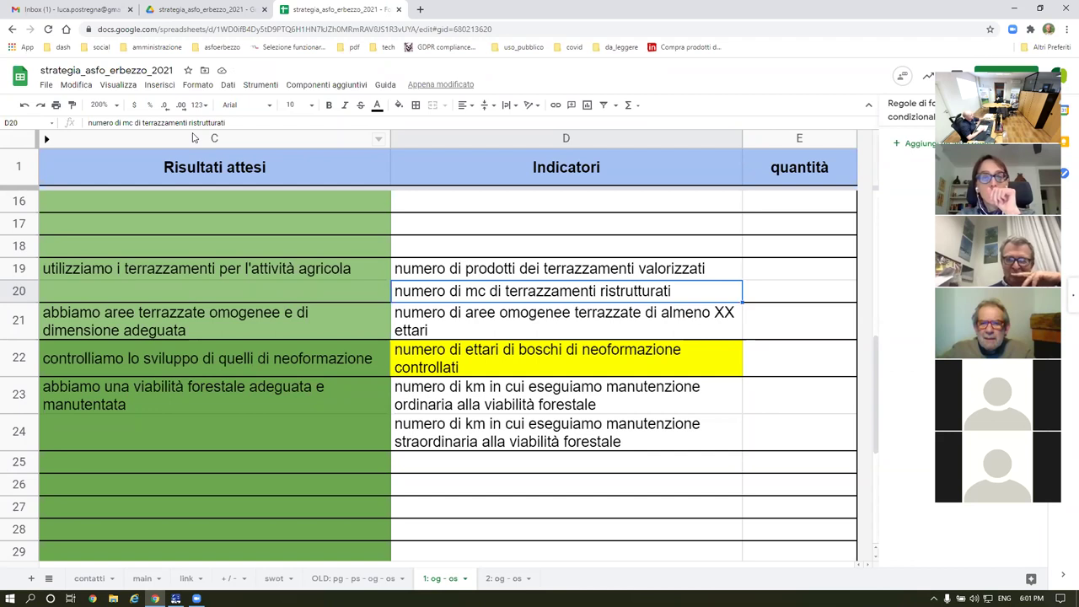
Step: Reword the indicator in D21 to "superficie terrazzata ristrutturata di almeno XX ettari"
left_click(628, 315)
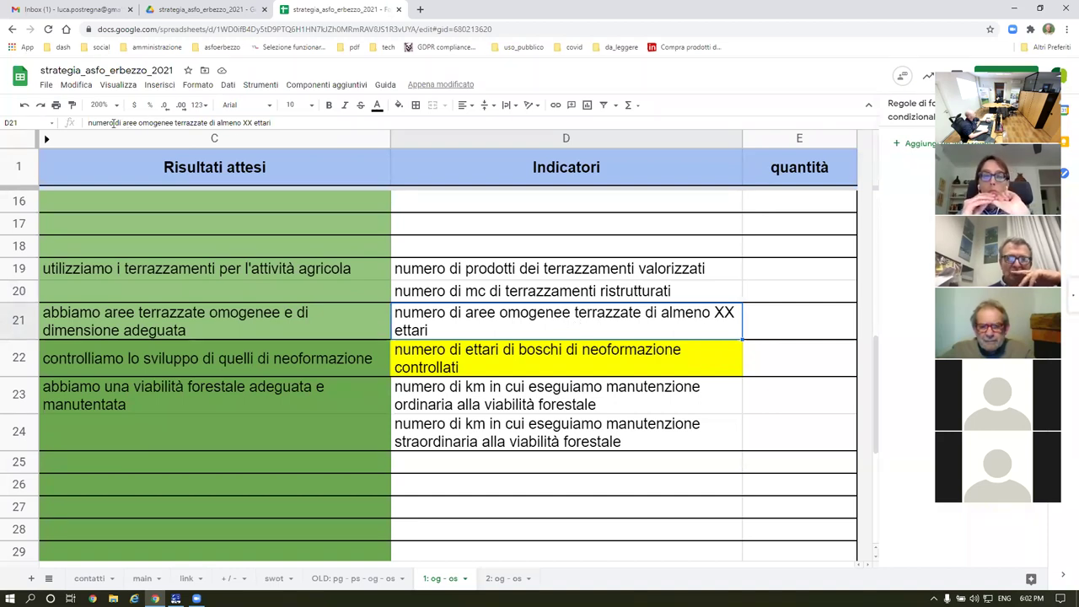
left_click_drag(112, 122, 88, 122)
type("superfici")
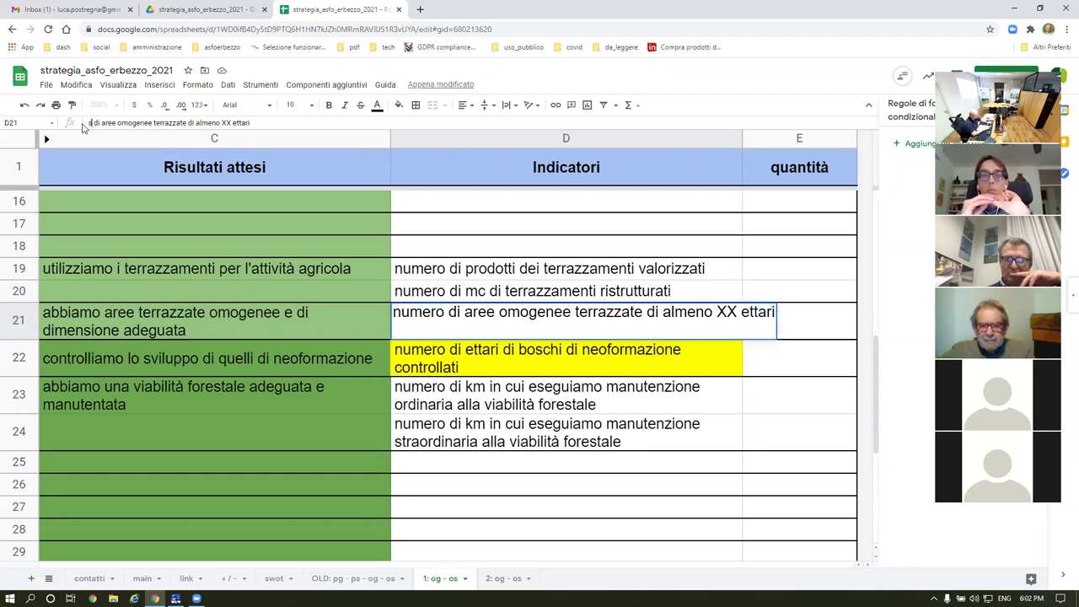
type("e")
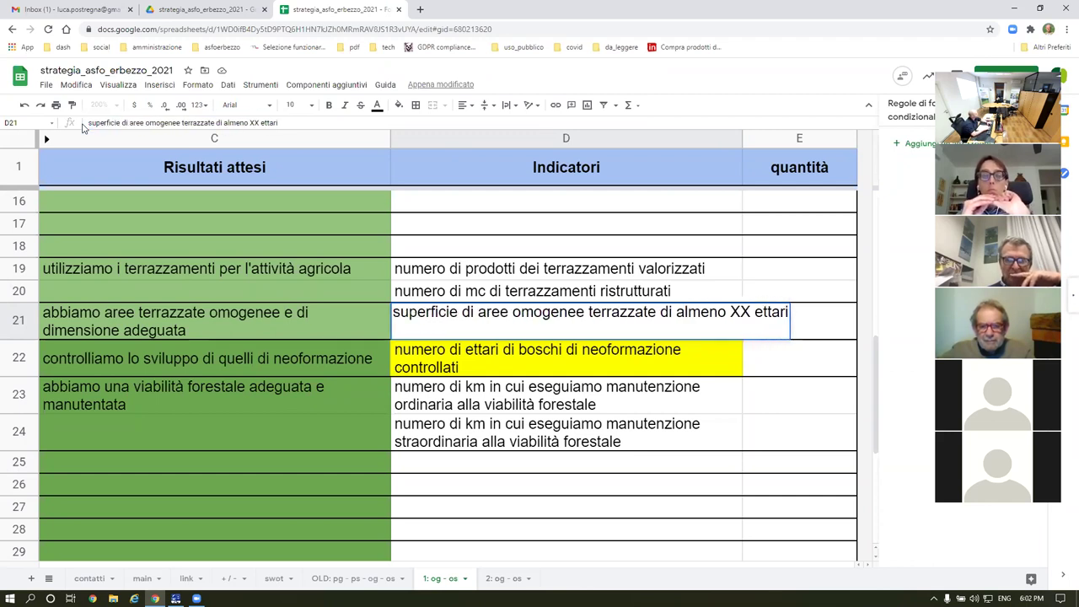
key("Delete")
key("Delete")
key("Delete")
key("Delete")
key("Delete")
key("Delete")
key("Delete")
key("Delete")
key("Delete")
key("Delete")
key("Delete")
key("Delete")
key("Delete")
key("Delete")
key("Delete")
key("Delete")
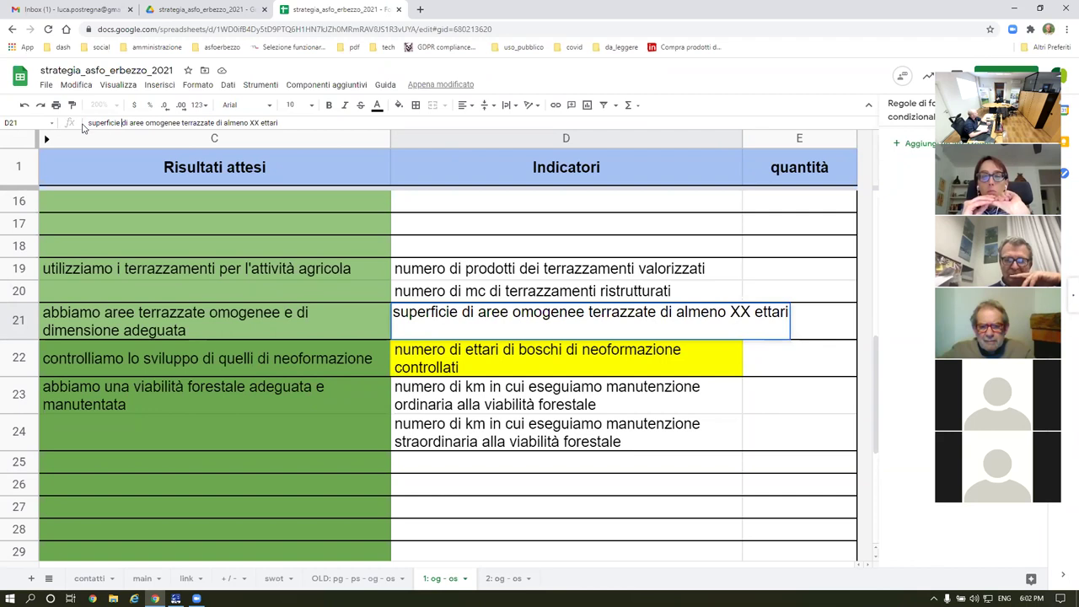
key("Delete")
key("Delete")
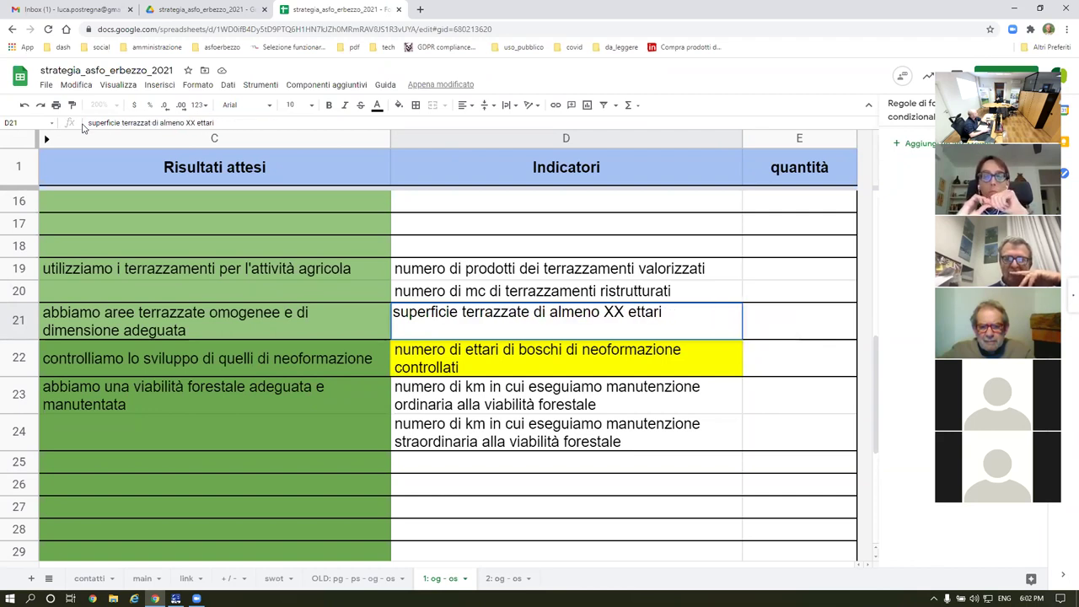
key("BackSpace")
type("a ristr")
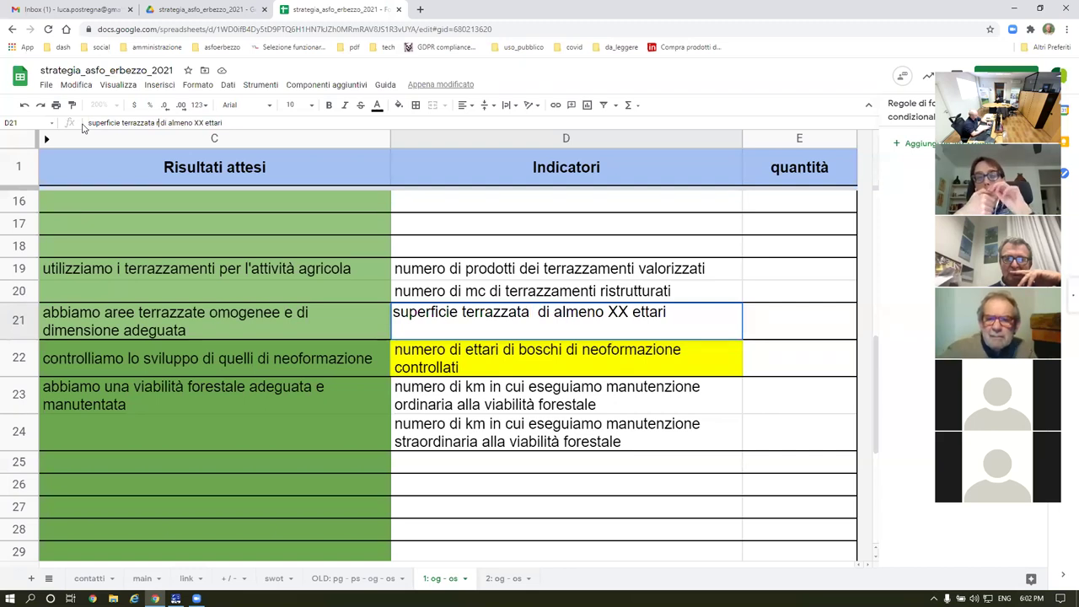
type("utturata")
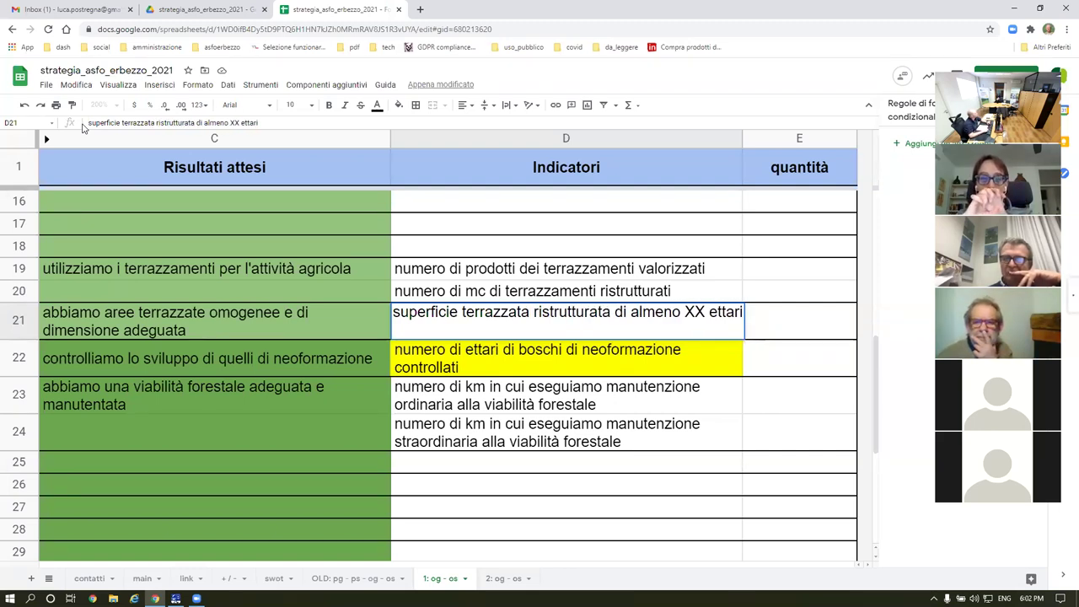
key("BackSpace")
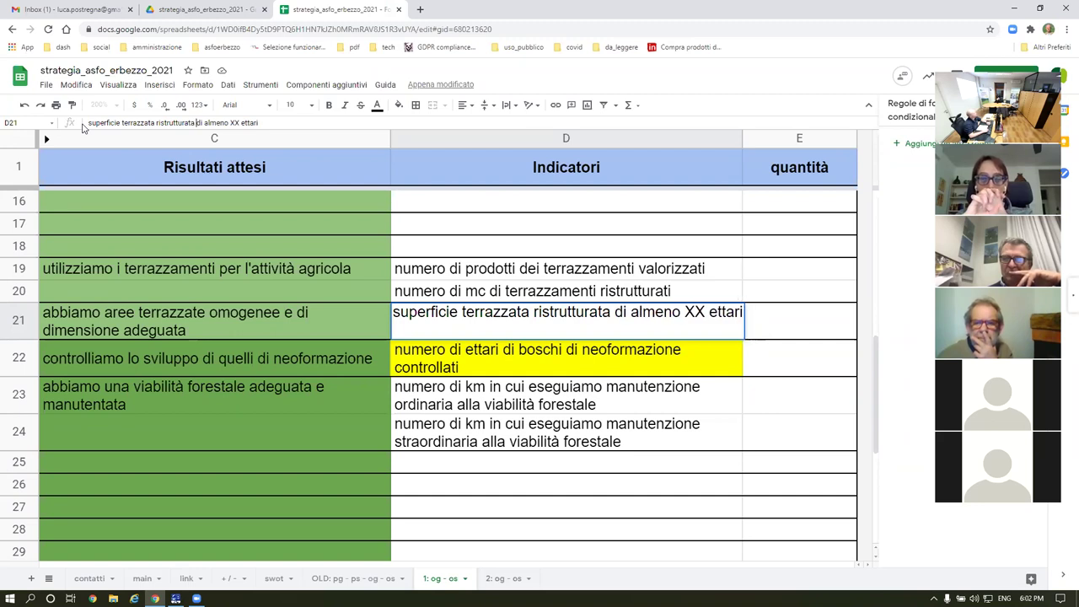
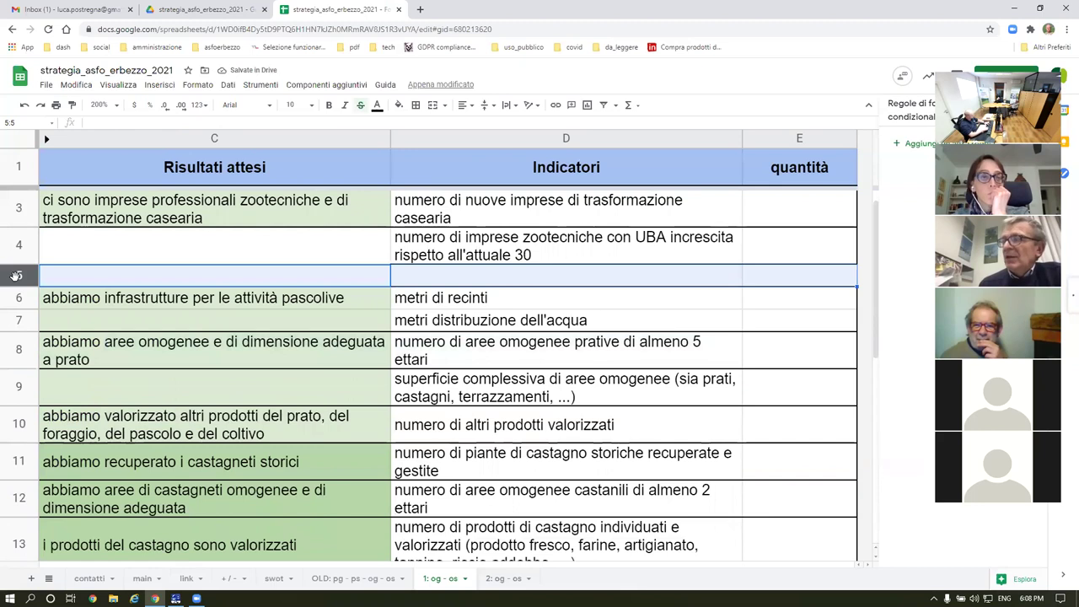
Step: Delete the empty row 5 and unhide columns A and B with the sheet zoom set to 100%
key("ctrl+alt+minus")
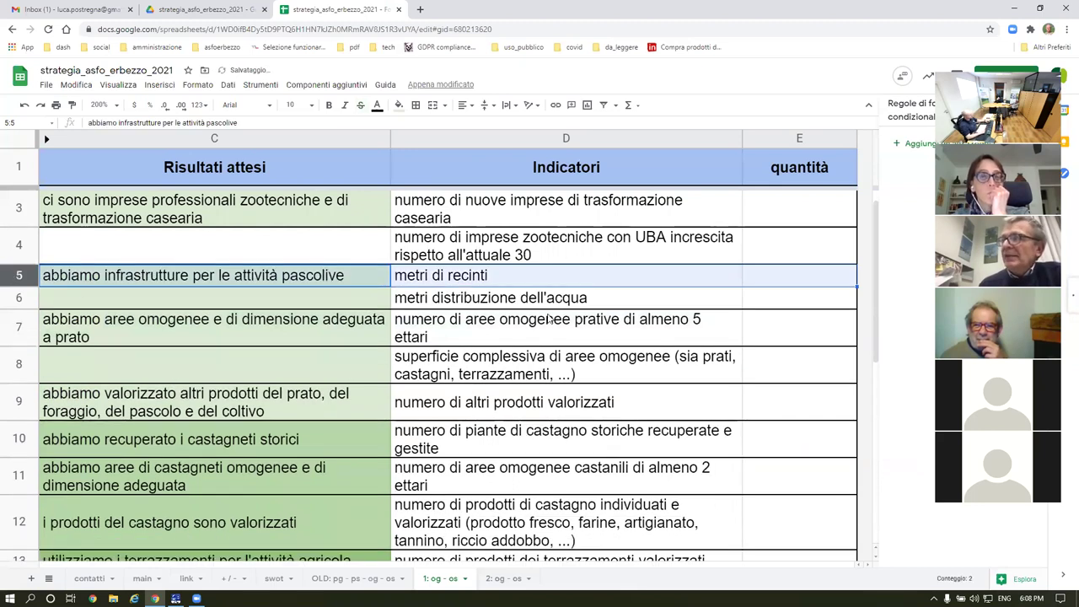
scroll(16, 276, "up", 1)
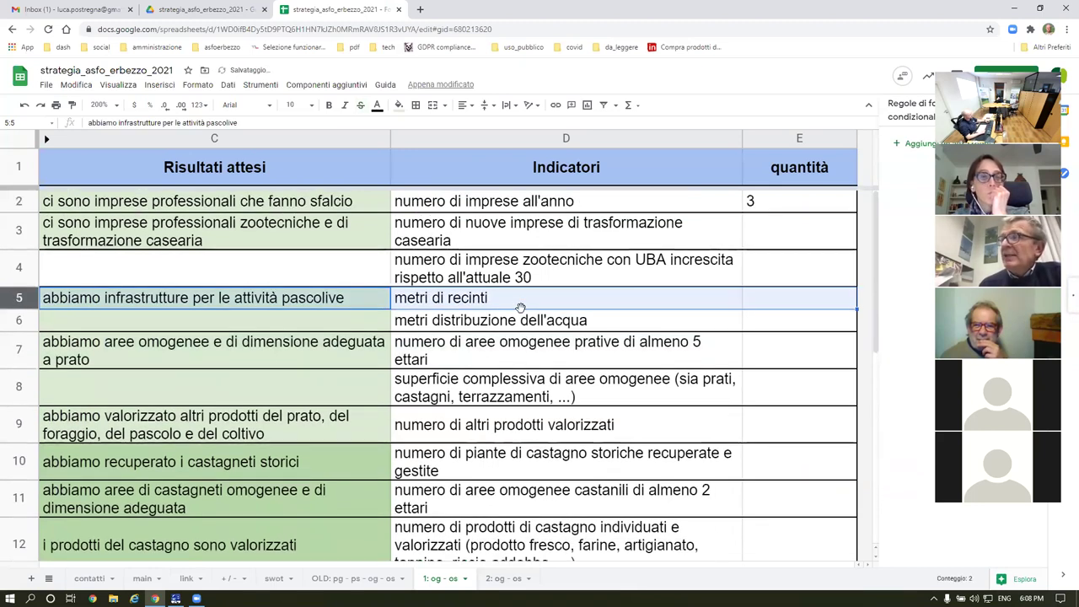
left_click(100, 104)
left_click(102, 179)
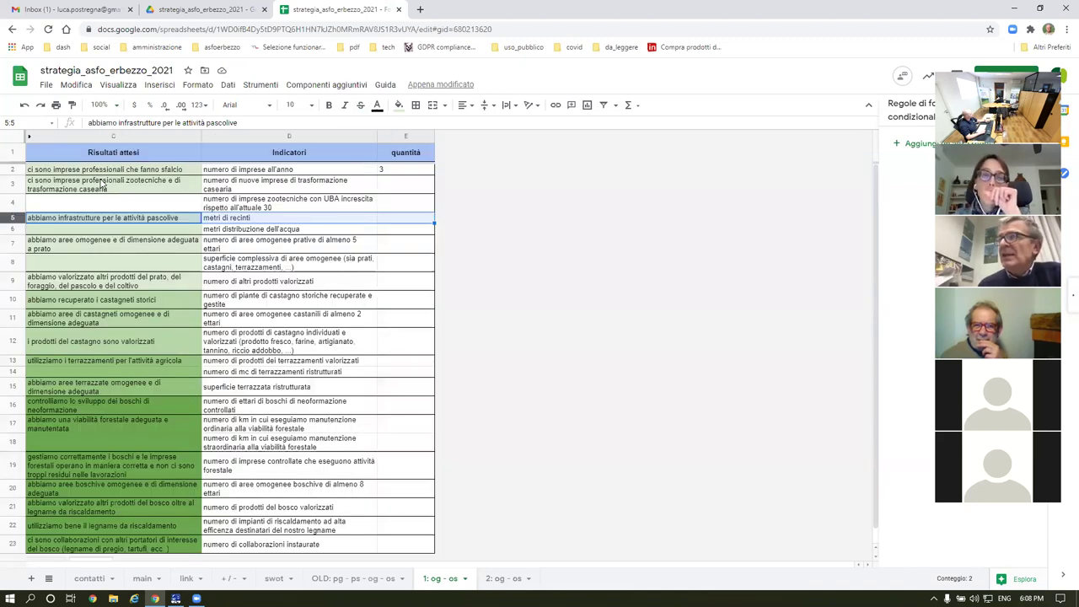
left_click(30, 137)
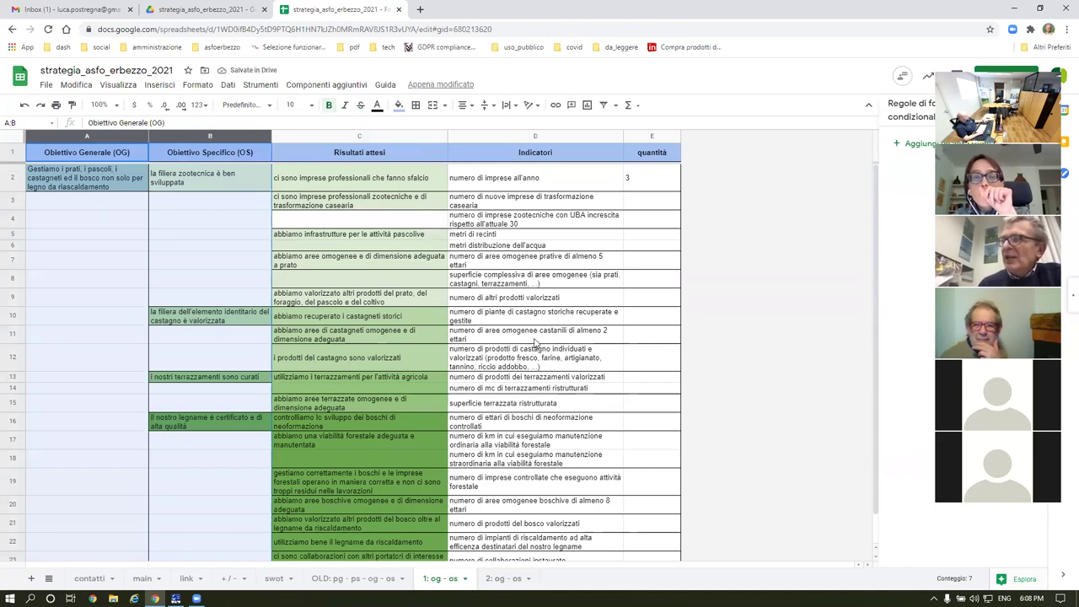
Step: Reset the fill colour of the empty expected-result cells C8, C14 and C18
left_click(341, 281)
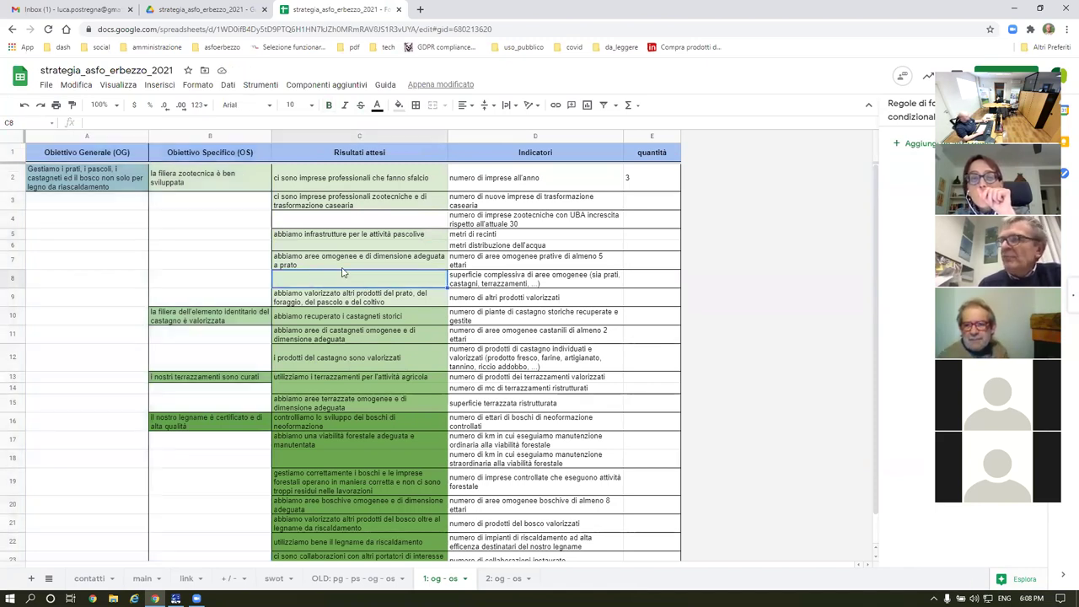
left_click(400, 105)
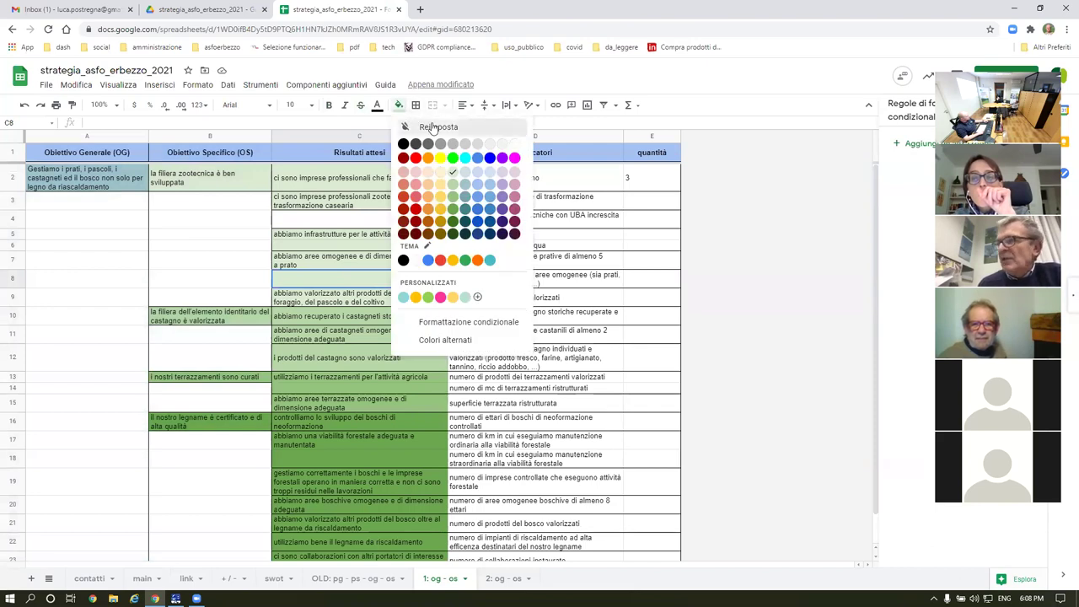
left_click(472, 130)
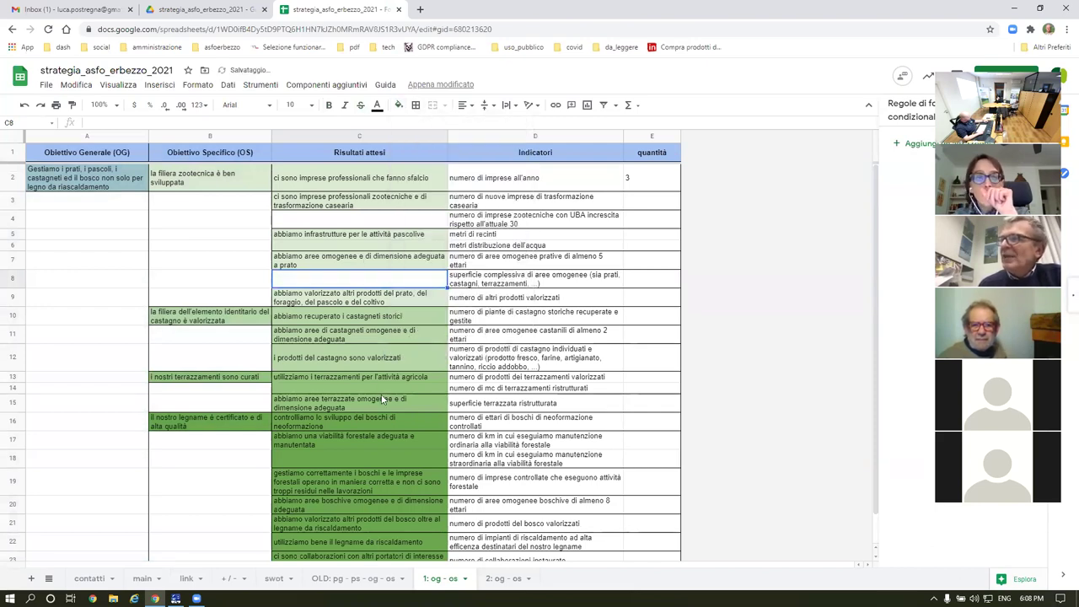
left_click(346, 385)
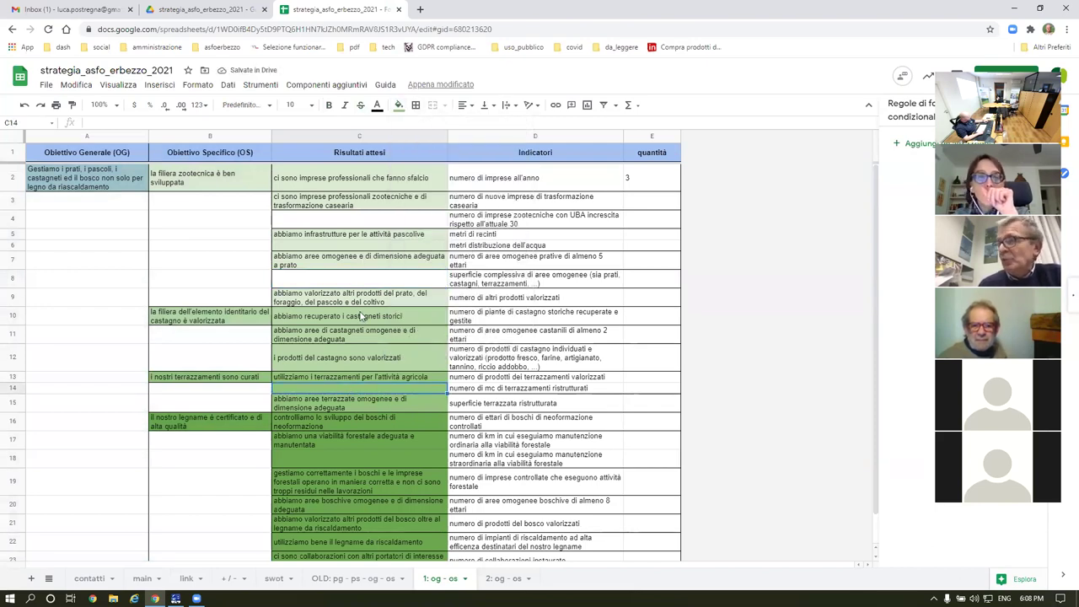
left_click(398, 105)
left_click(427, 133)
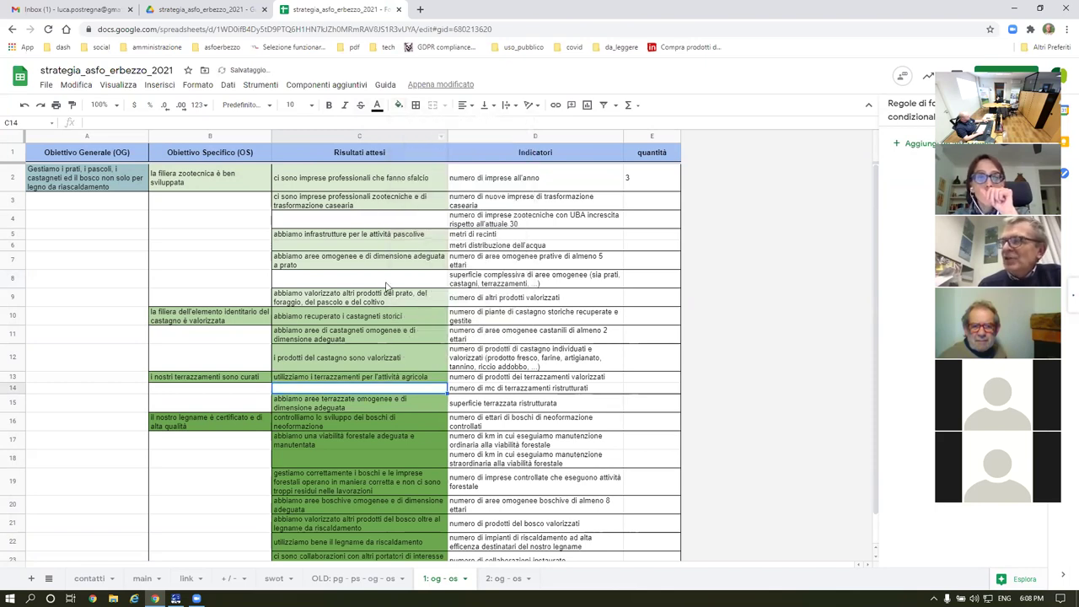
left_click(304, 457)
left_click(398, 105)
left_click(427, 133)
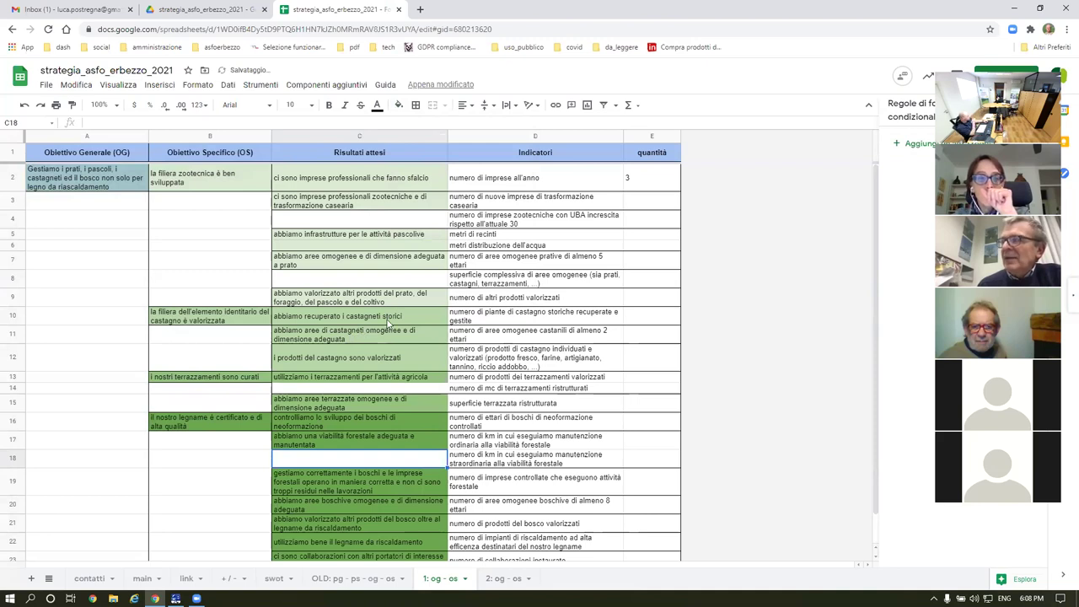
Step: Review the objectives table and the general objective in A2 at 150% zoom, and return the zoom to 100%
scroll(388, 323, "down", 2)
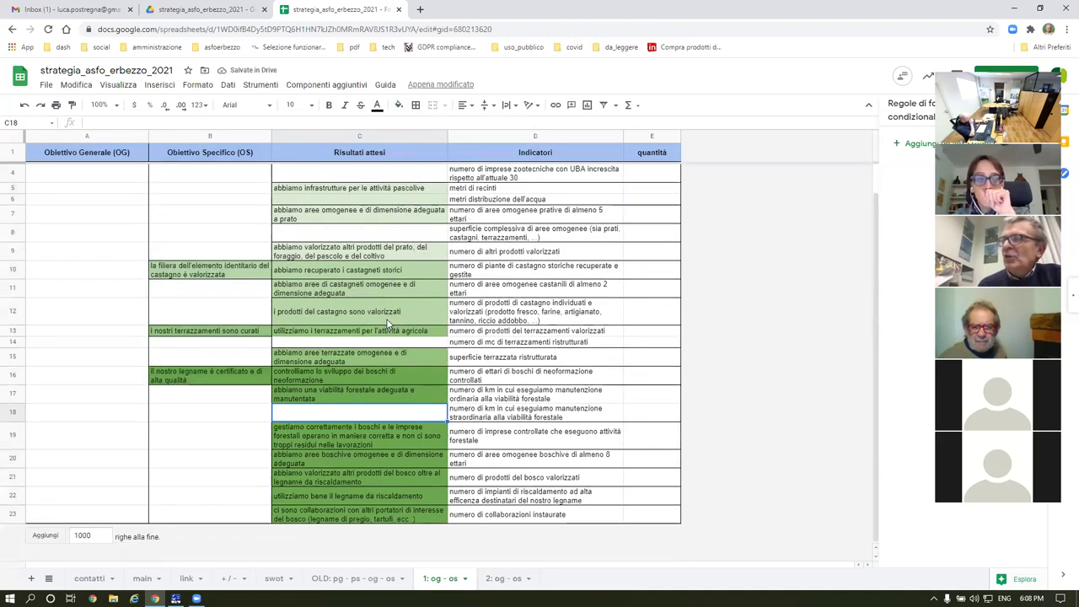
scroll(345, 337, "up", 1)
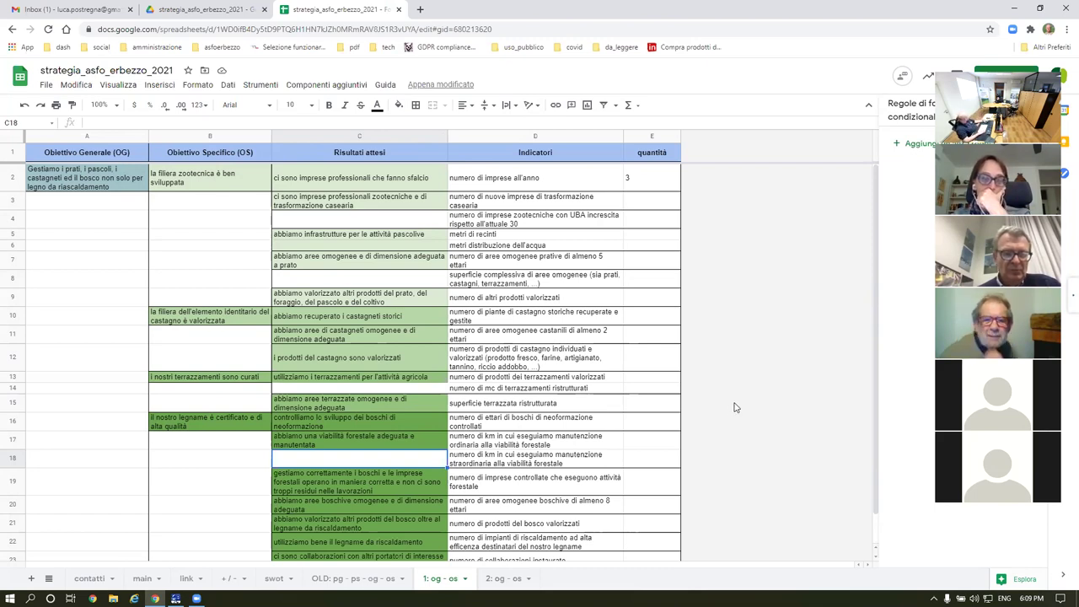
left_click(49, 178)
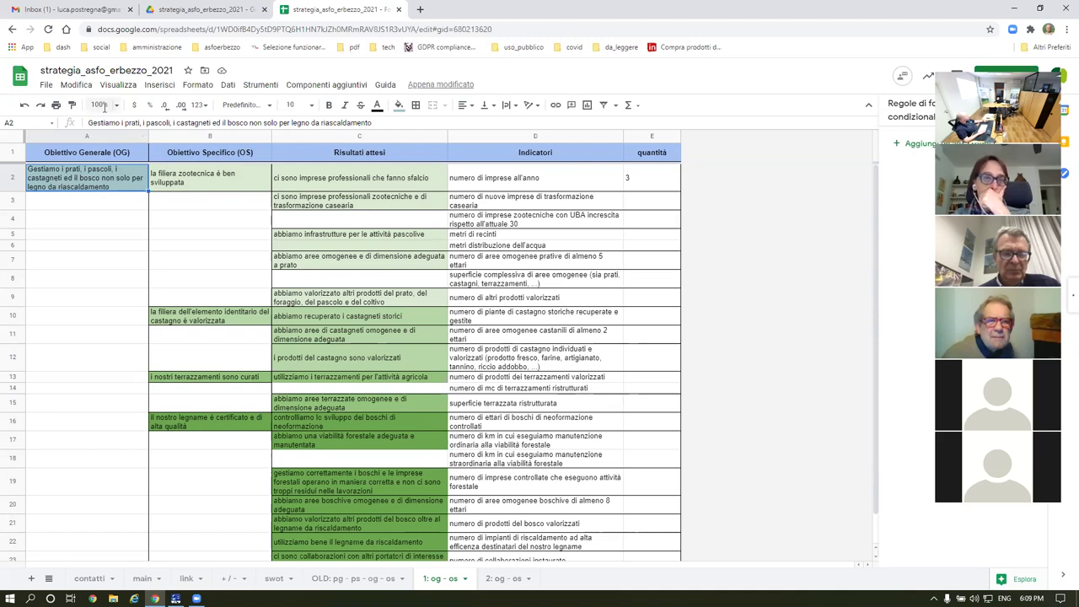
left_click(118, 110)
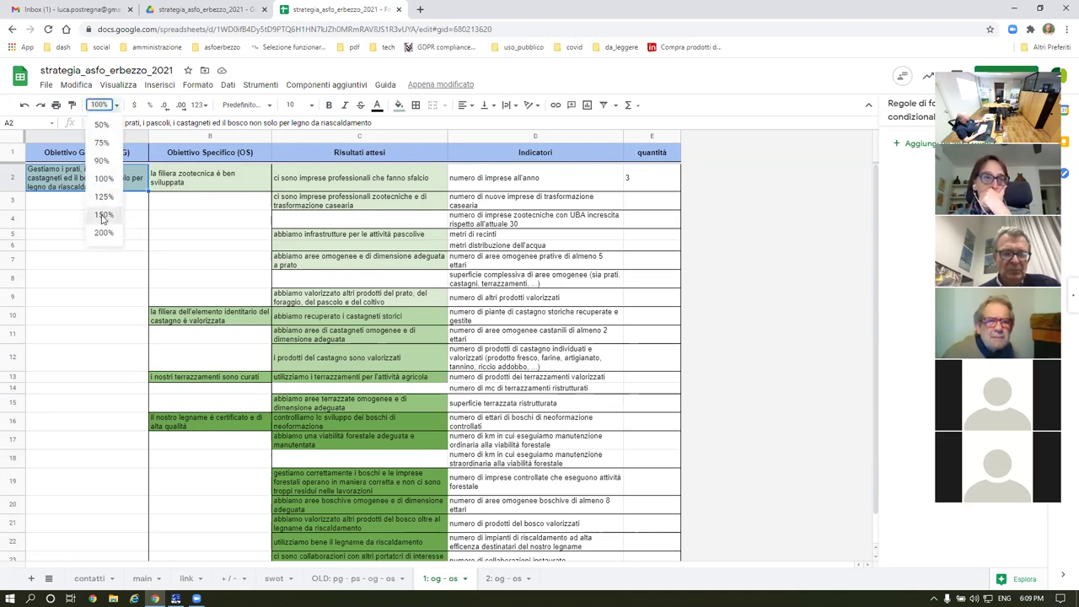
left_click(102, 215)
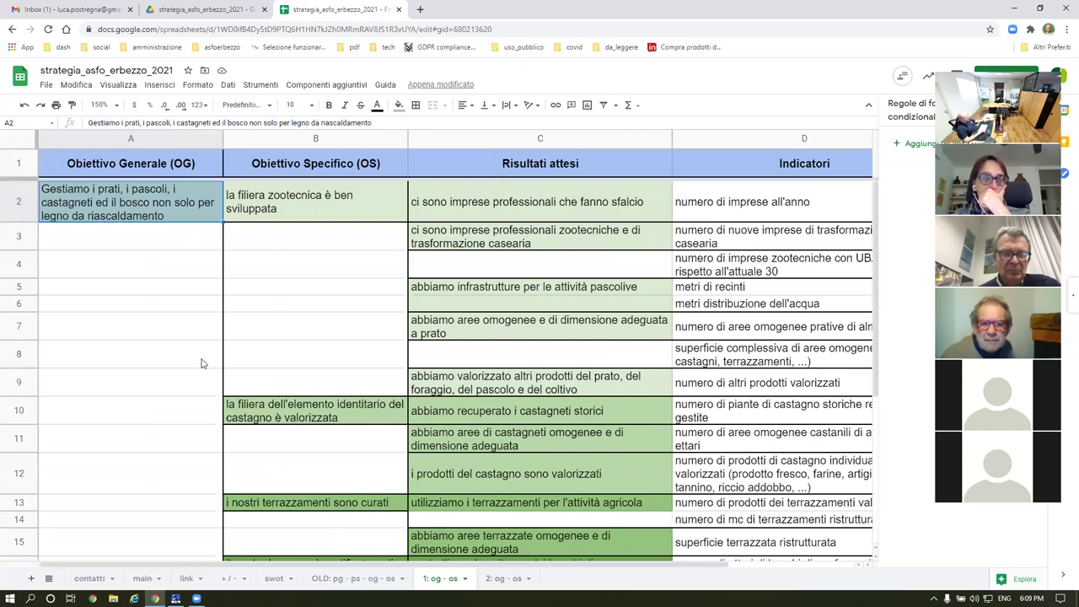
left_click(100, 104)
left_click(104, 178)
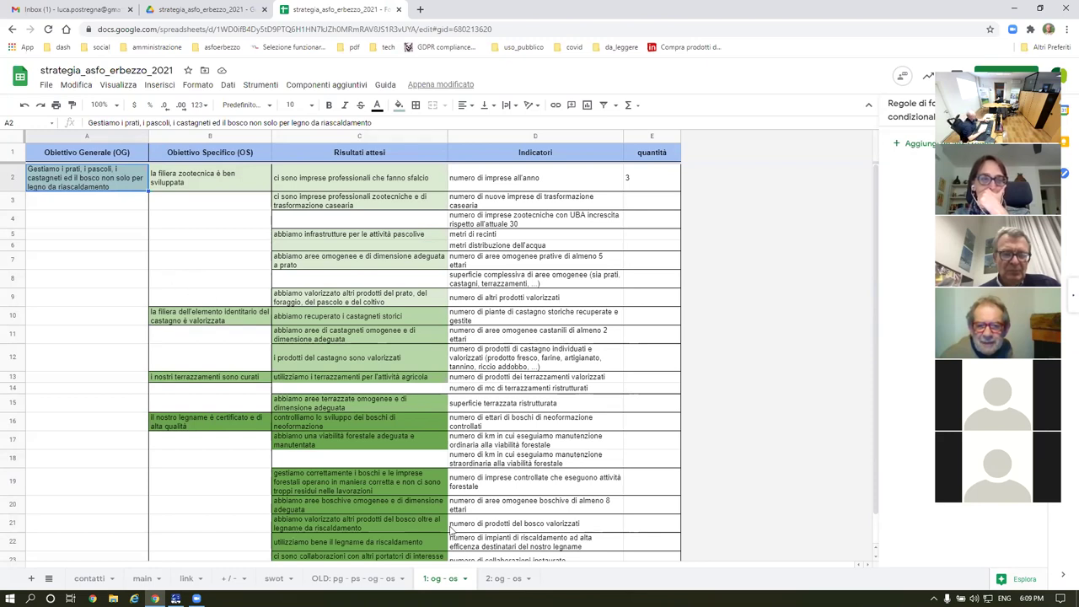
Step: Switch to the "2: og - os" sheet and clear the two struck-through general objectives in A3:A4
left_click(496, 580)
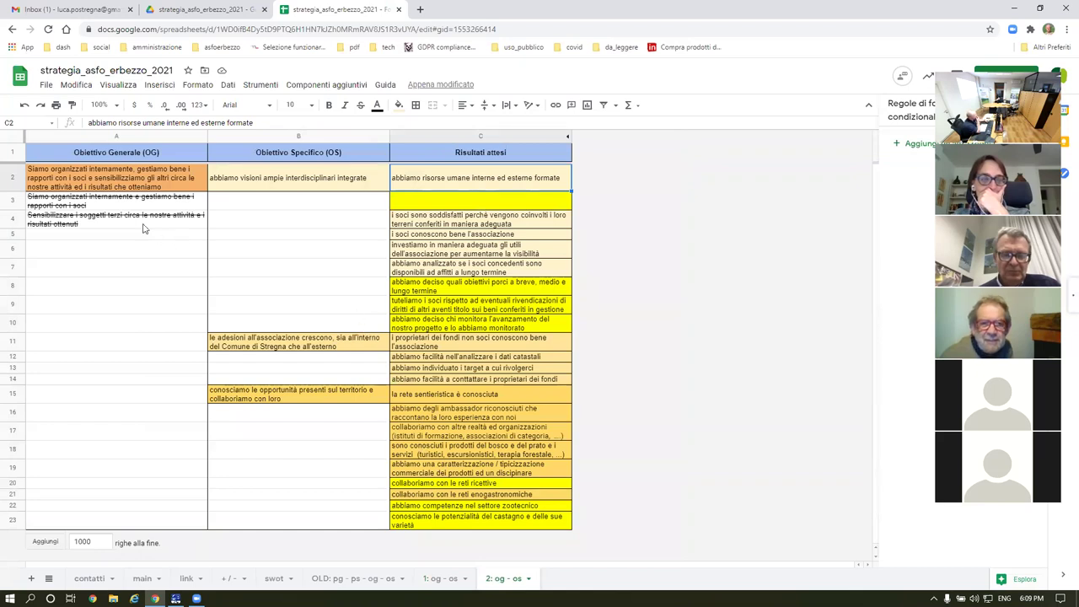
left_click_drag(80, 203, 80, 220)
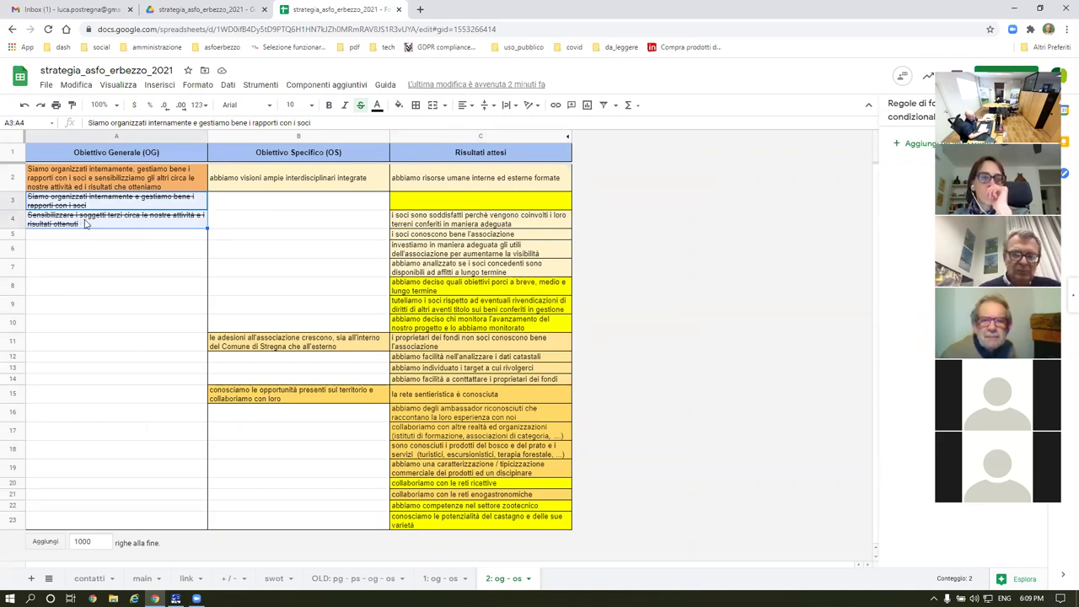
key("Delete")
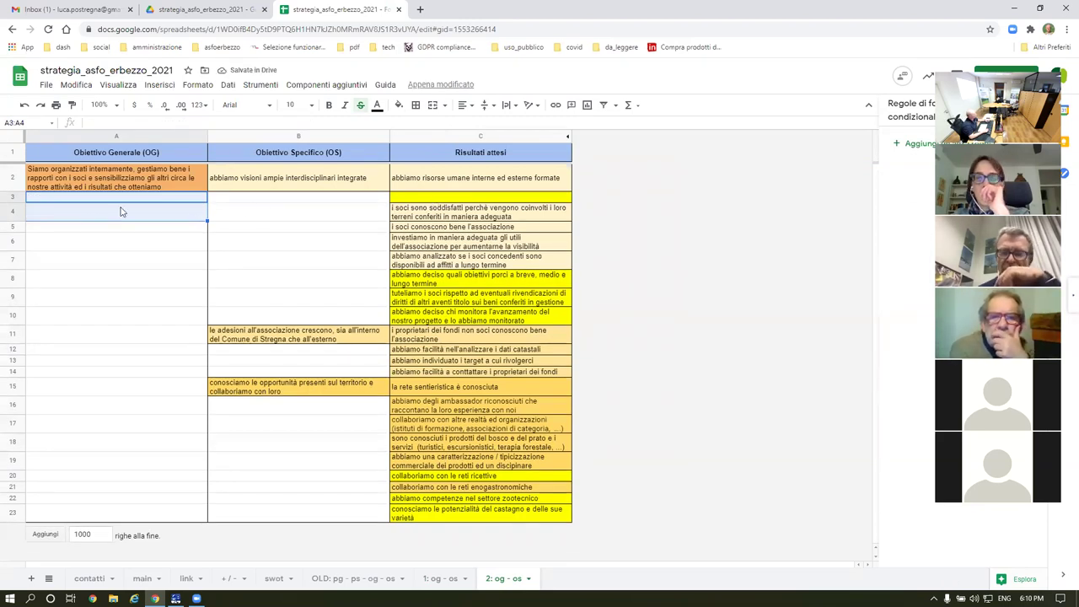
Step: Delete the empty row 3 and unhide columns D to J
left_click(12, 197)
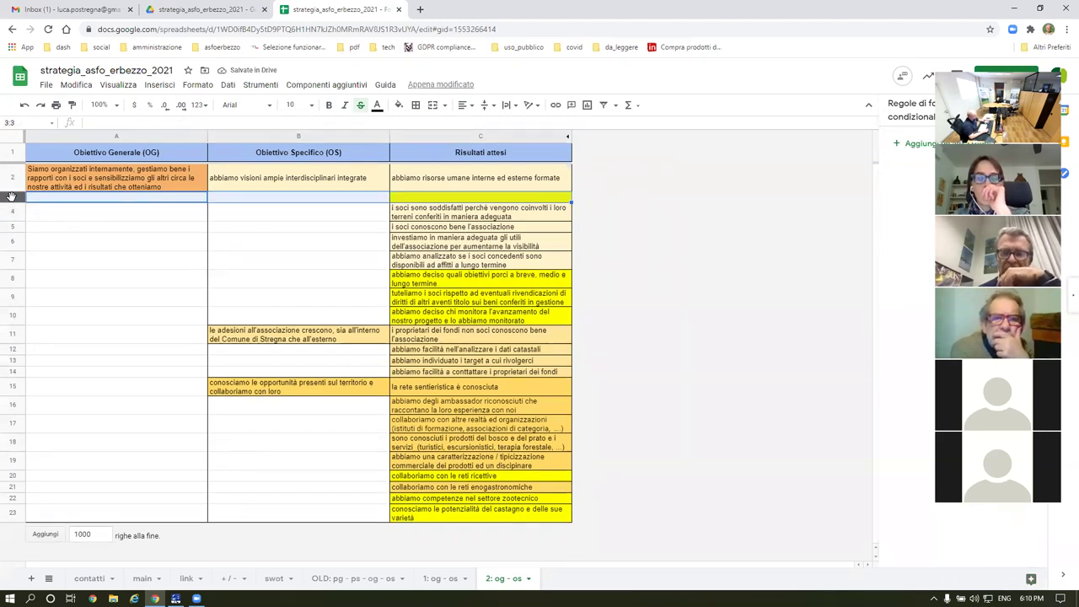
key("ctrl+alt+minus")
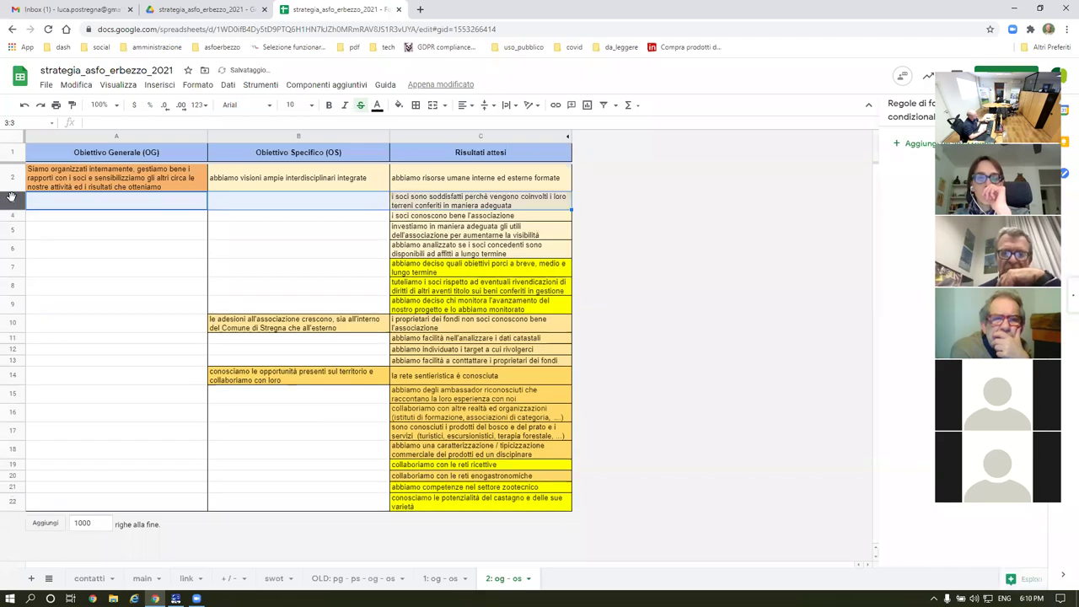
left_click(568, 138)
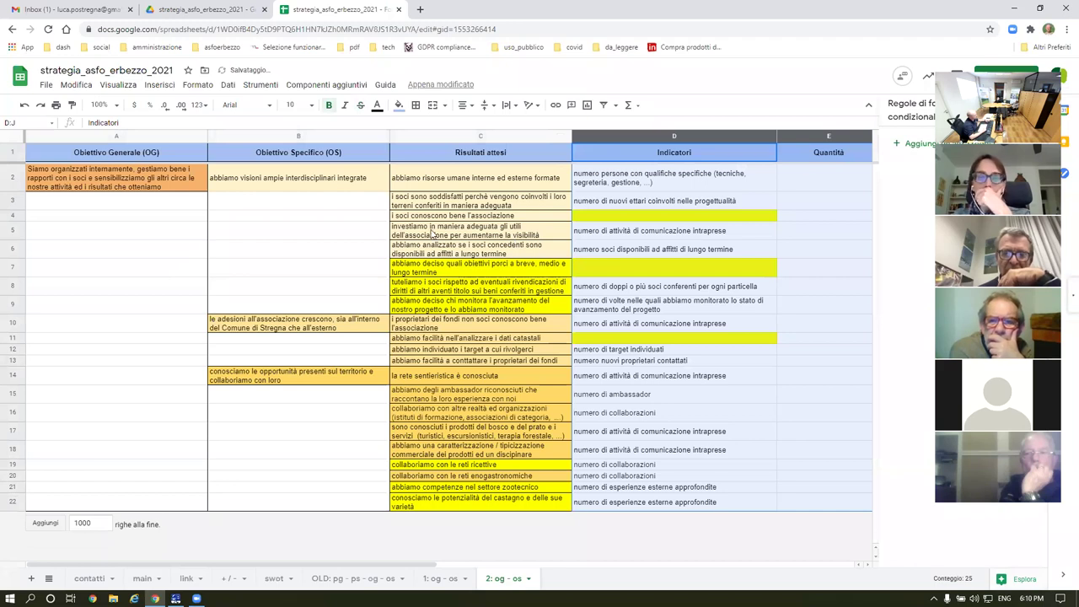
Step: Hide the general and specific objective columns A and B
left_click(119, 135)
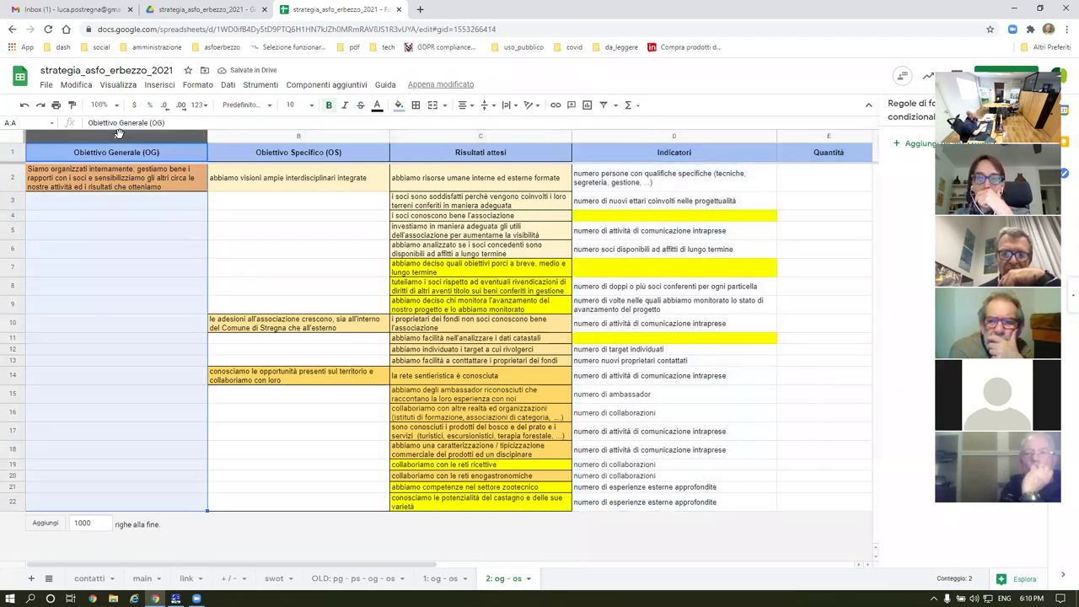
left_click(282, 137, "ctrl")
right_click(280, 137)
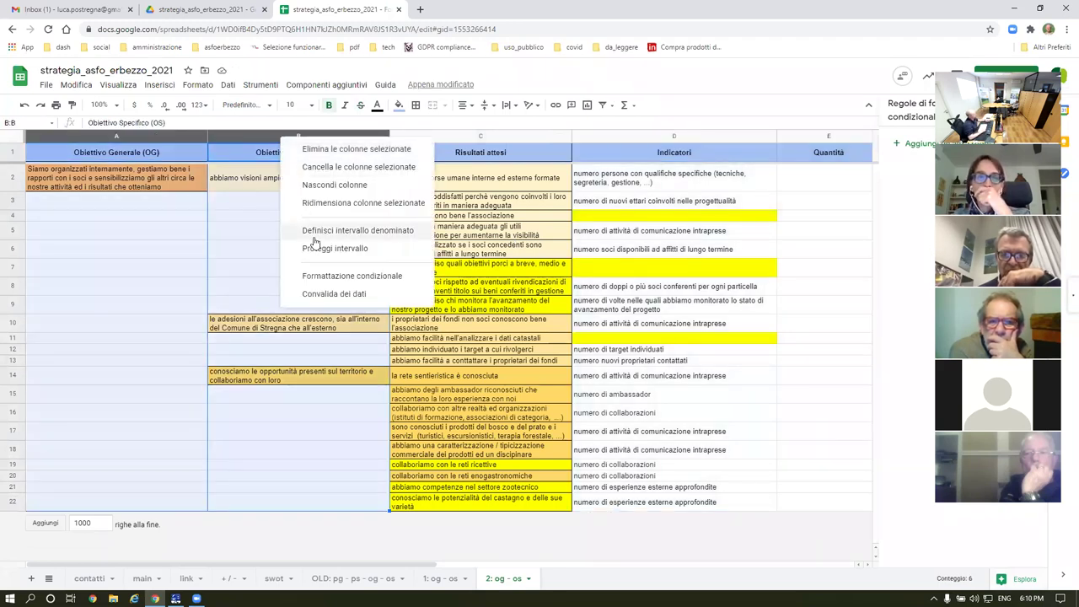
left_click(312, 185)
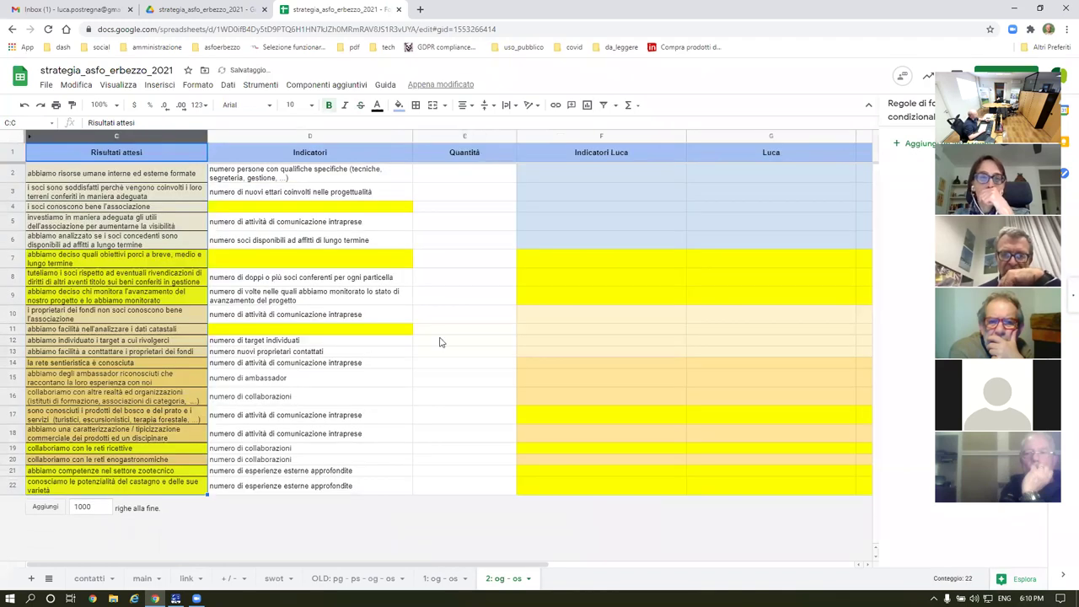
Step: Delete columns F to J, from "Indicatori Luca" through "Tempo"
left_click(532, 330)
left_click_drag(534, 137, 687, 124)
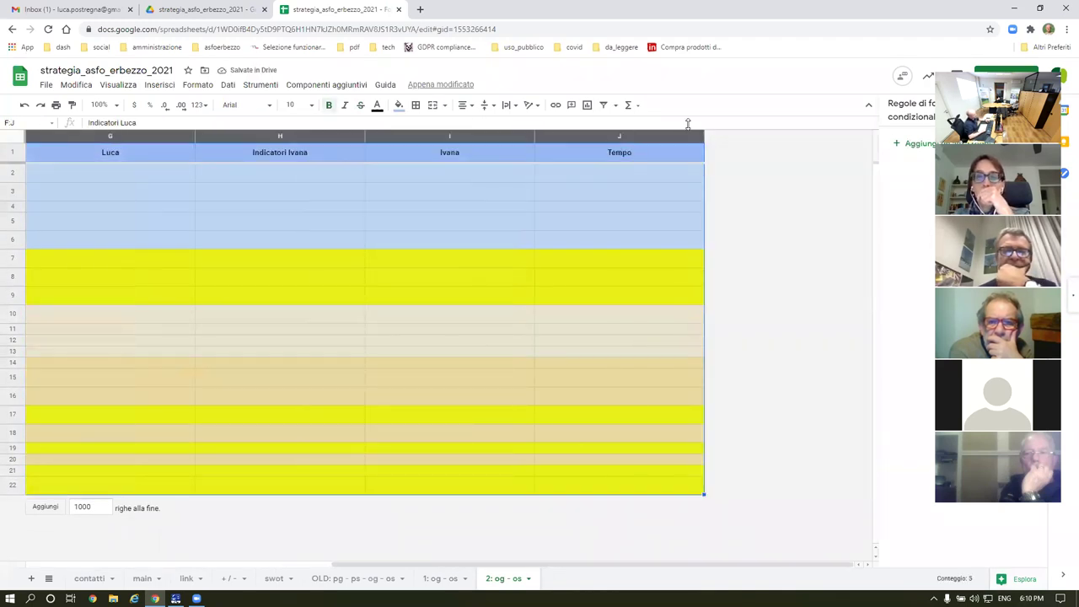
right_click(647, 141)
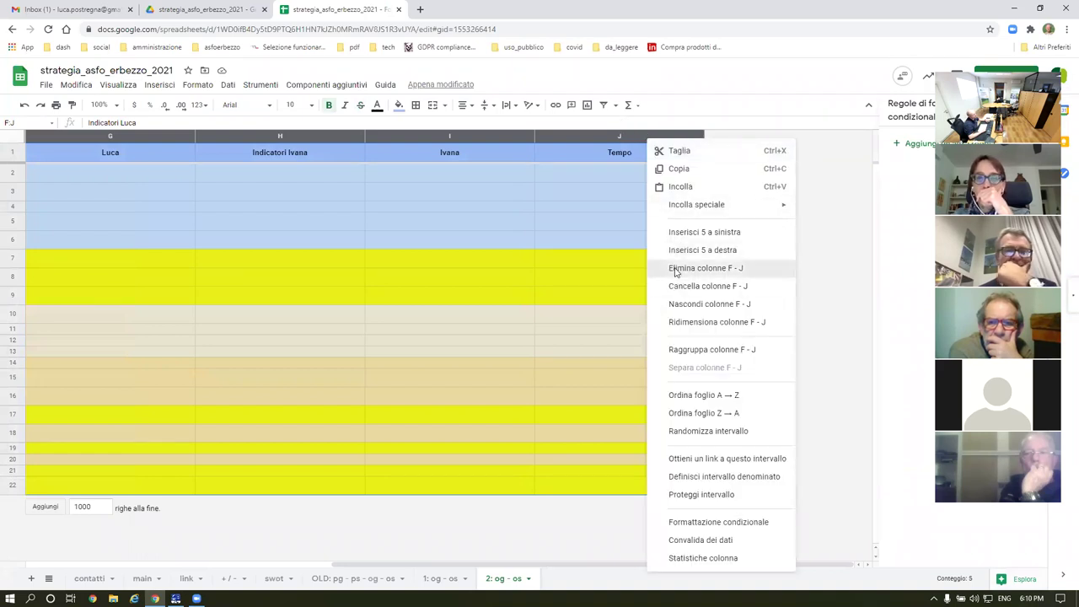
left_click(674, 268)
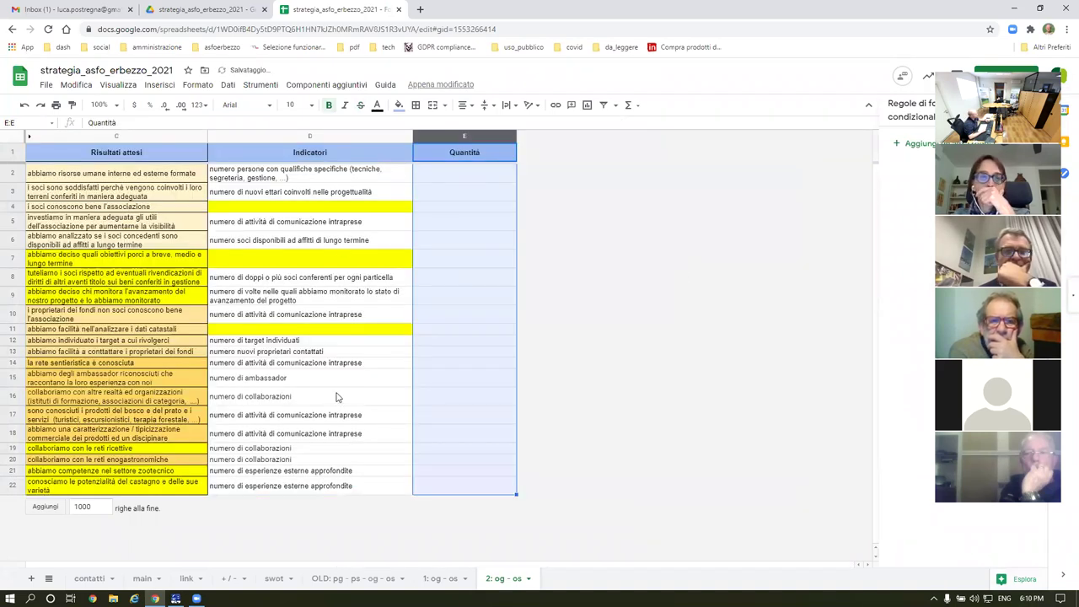
Step: Try a light yellow fill on the bright yellow expected-result cells C7:C9 and undo it
left_click(159, 244)
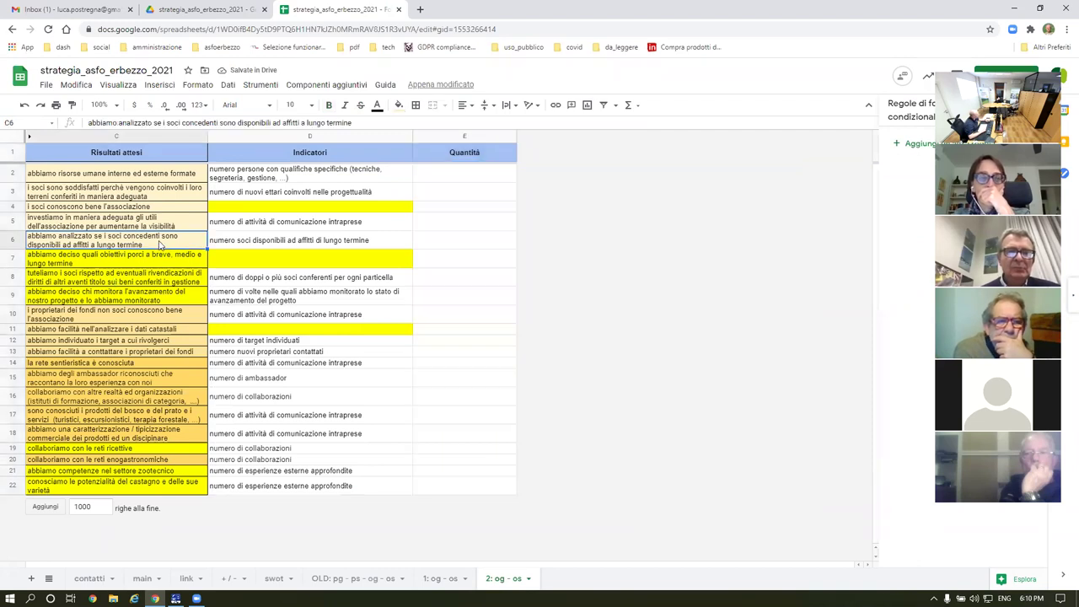
left_click(398, 104)
key("Escape")
left_click(152, 297)
left_click_drag(133, 270, 134, 257)
left_click(396, 106)
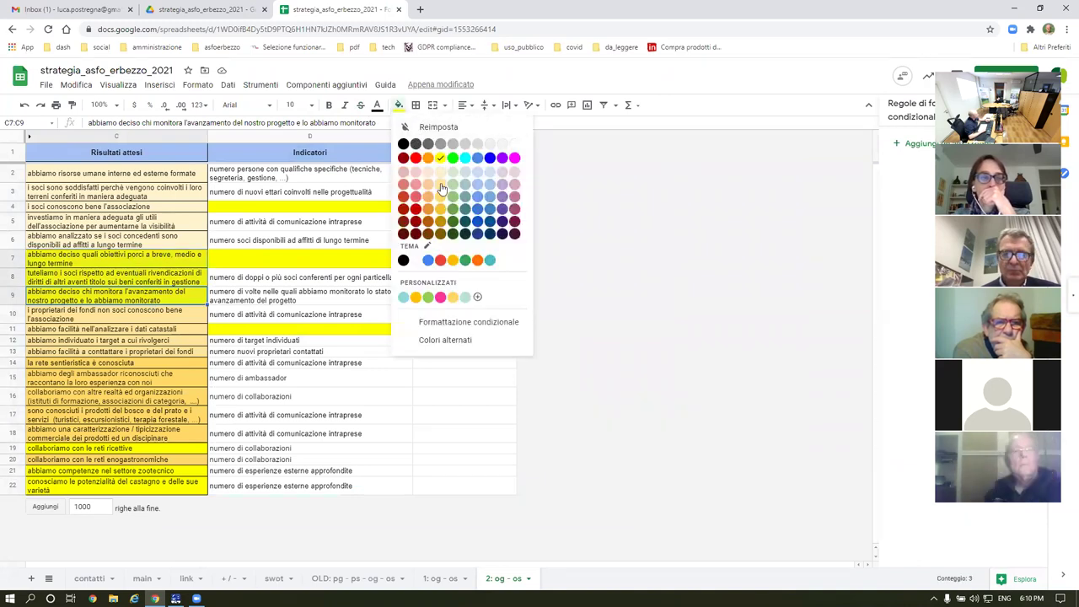
left_click(442, 187)
left_click(168, 243)
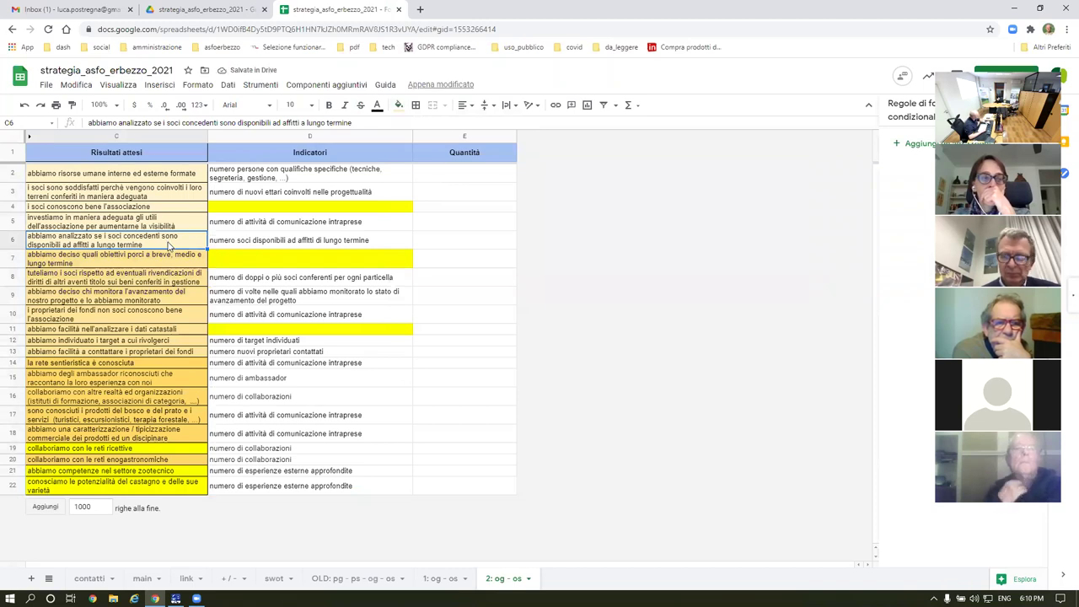
key("ctrl+z")
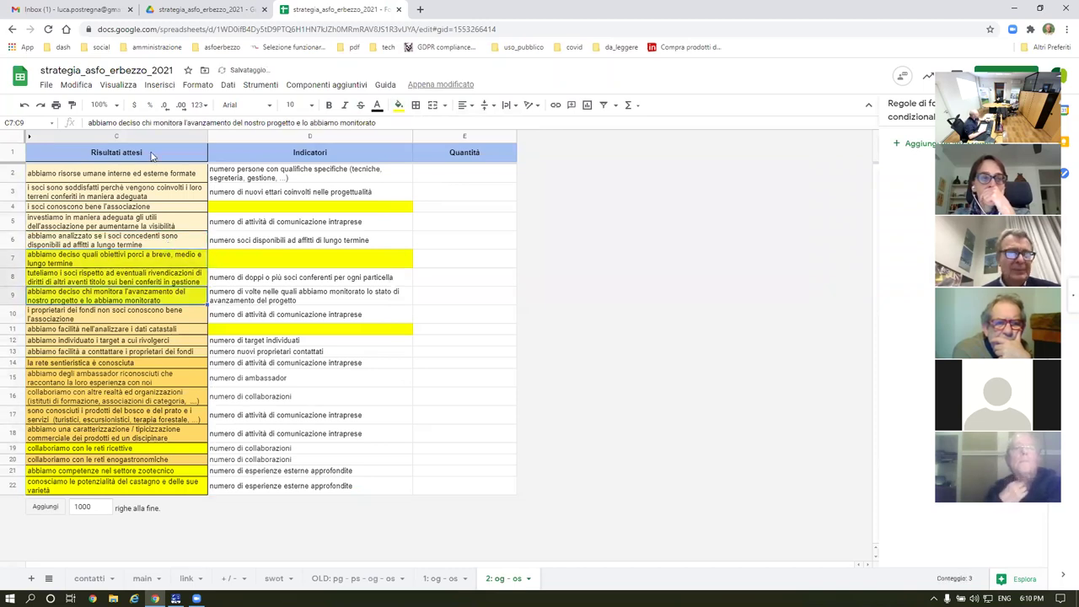
Step: Unhide columns A and B and fill the expected results C2:C9 with the same pale yellow as C2
left_click(29, 135)
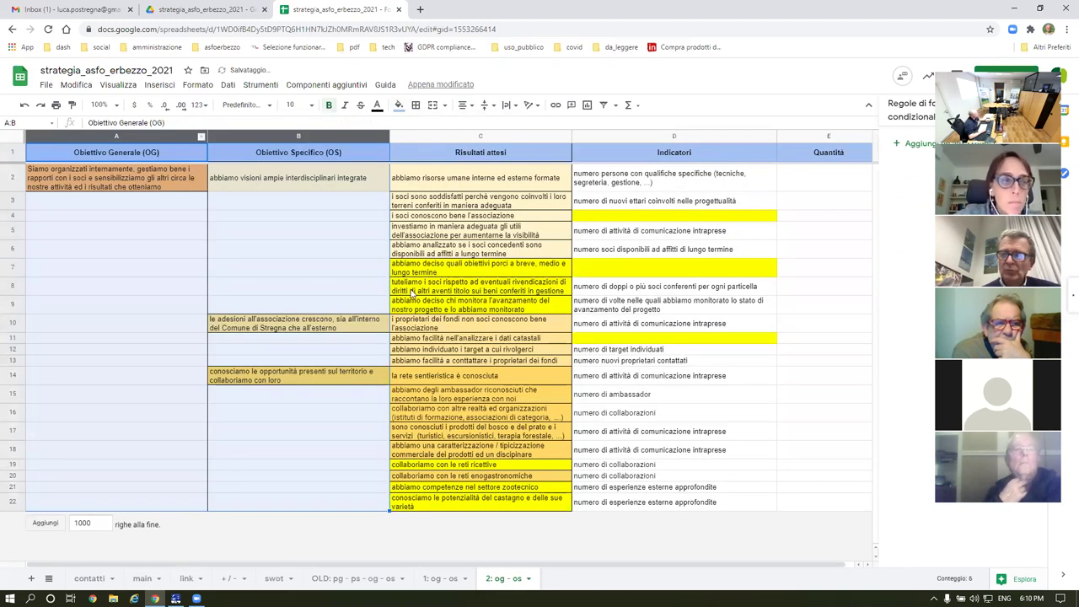
left_click(518, 307)
key("Up")
key("Up")
key("Up")
key("Up")
left_click_drag(510, 310, 522, 267)
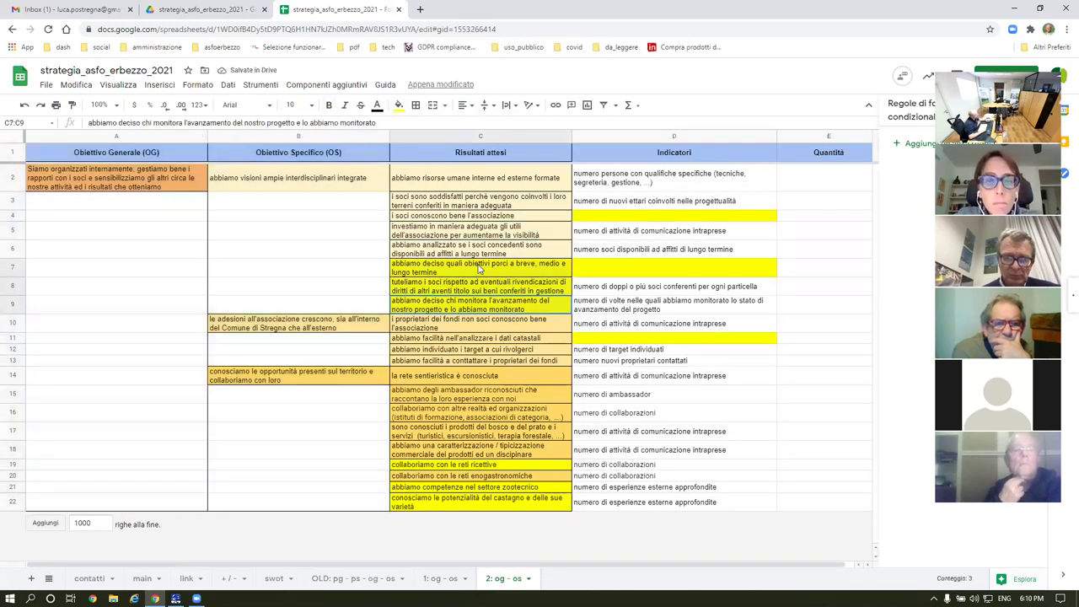
left_click(526, 287)
left_click_drag(529, 181, 532, 305)
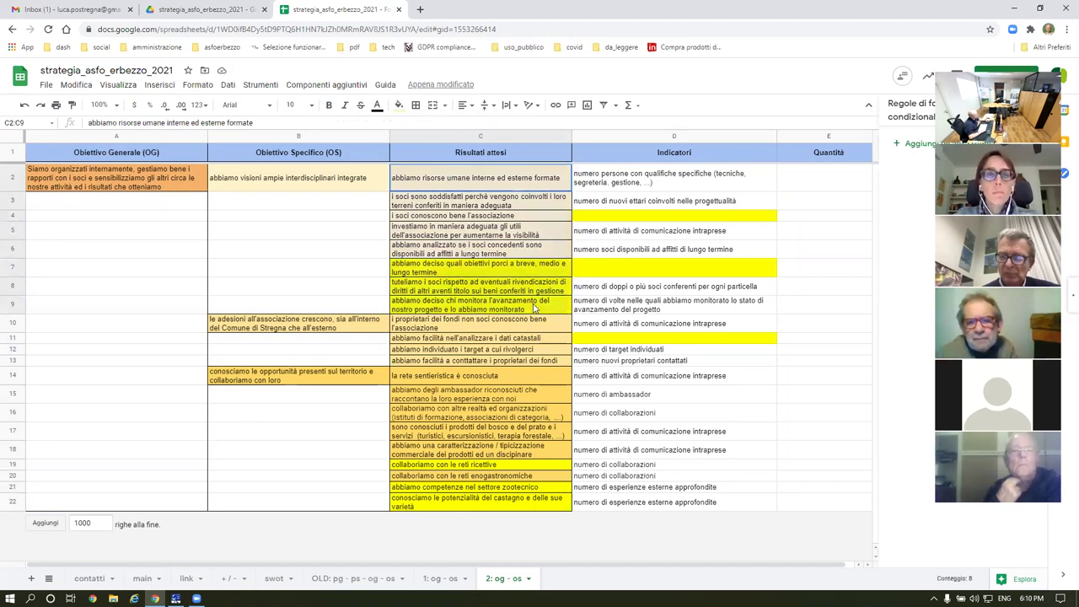
left_click(399, 105)
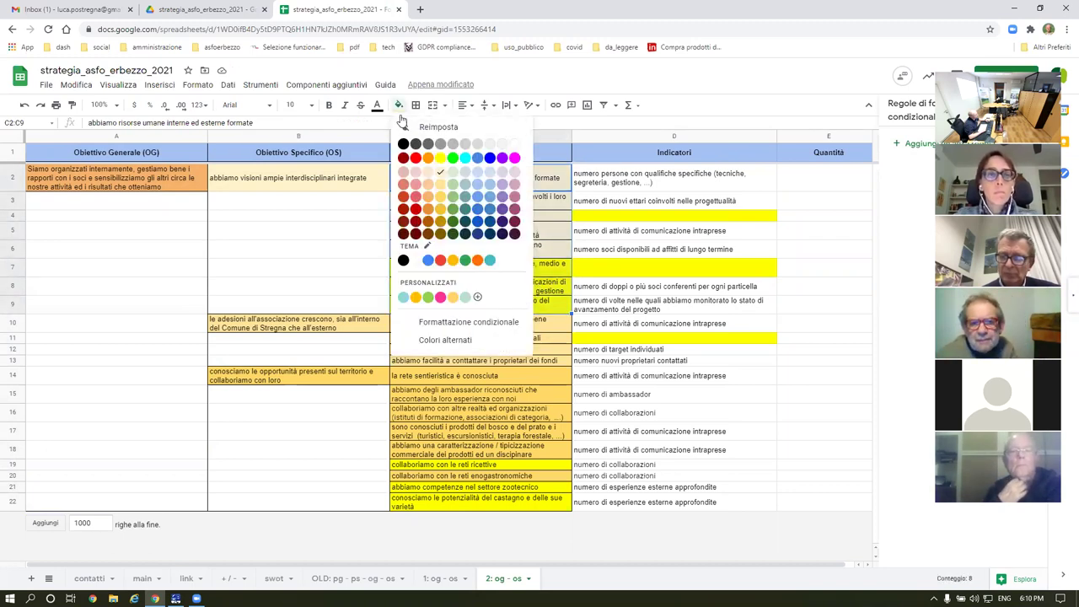
left_click(439, 175)
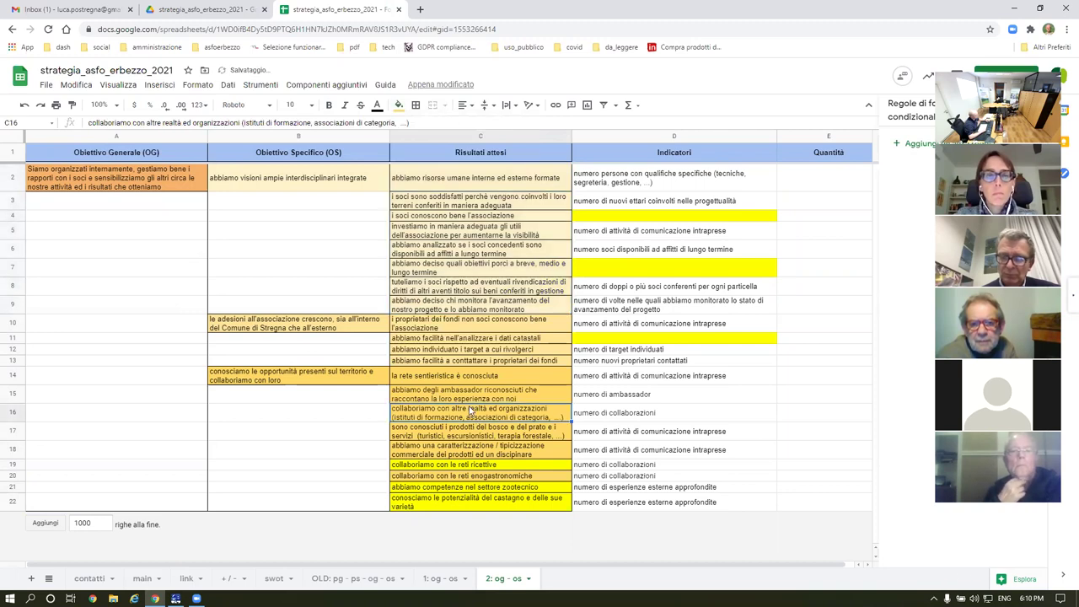
Step: Fill the expected results C14:C22 uniformly with the darker yellow shade of C14
left_click(435, 377)
left_click_drag(435, 381, 477, 502)
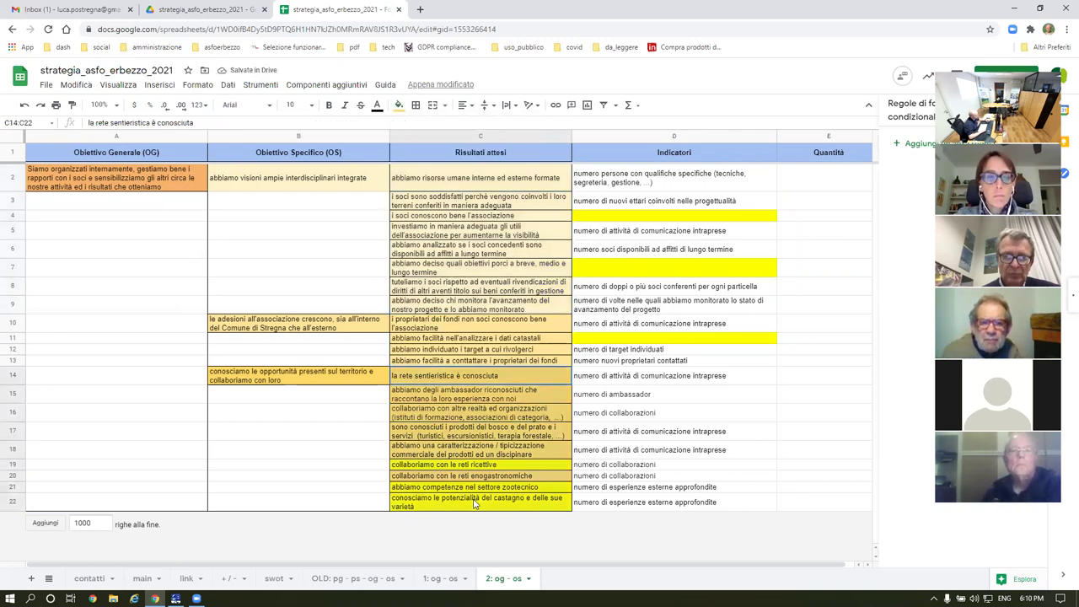
left_click(400, 106)
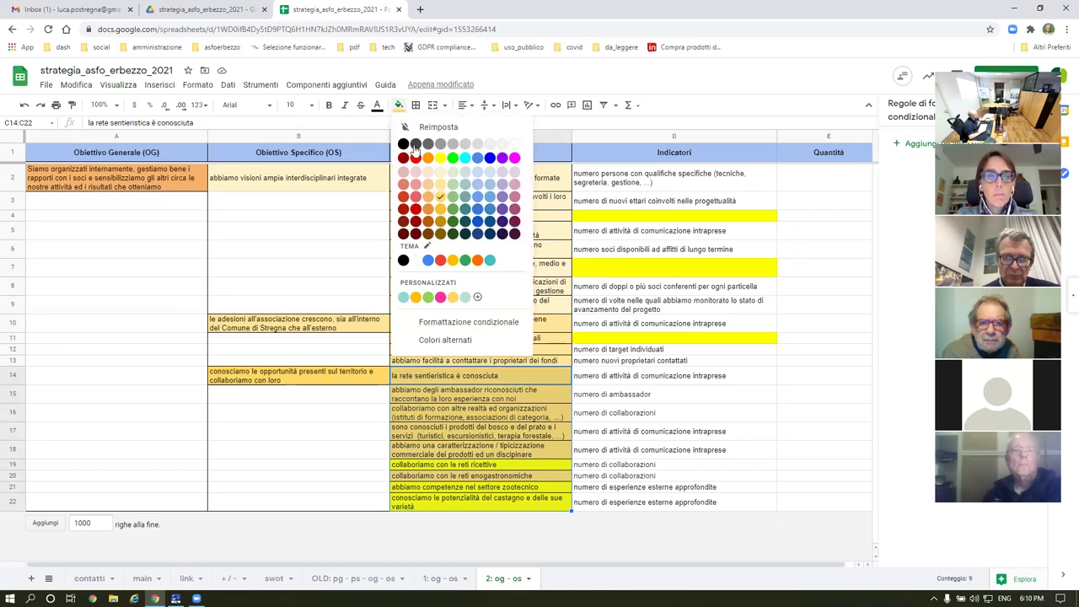
left_click(440, 196)
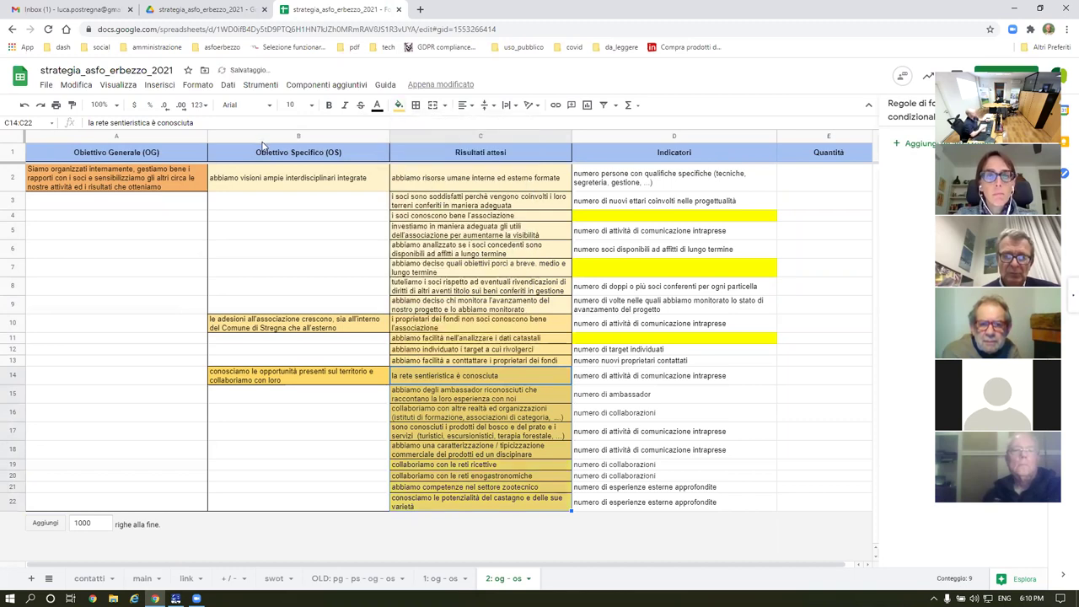
Step: Hide columns A and B and set the sheet zoom to 200%
left_click(255, 136)
left_click(168, 137, "ctrl")
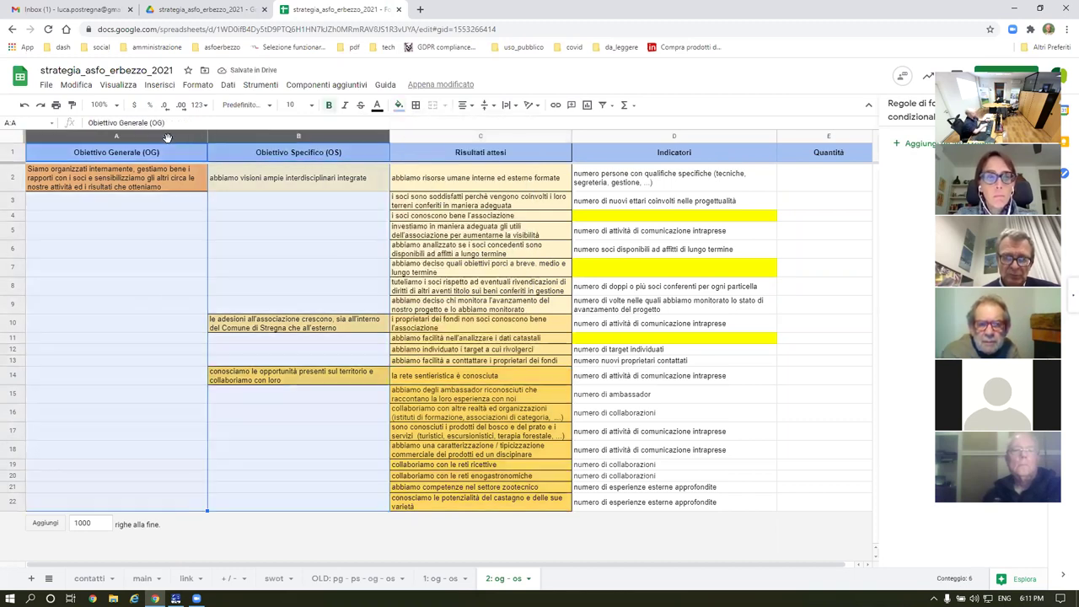
right_click(168, 138)
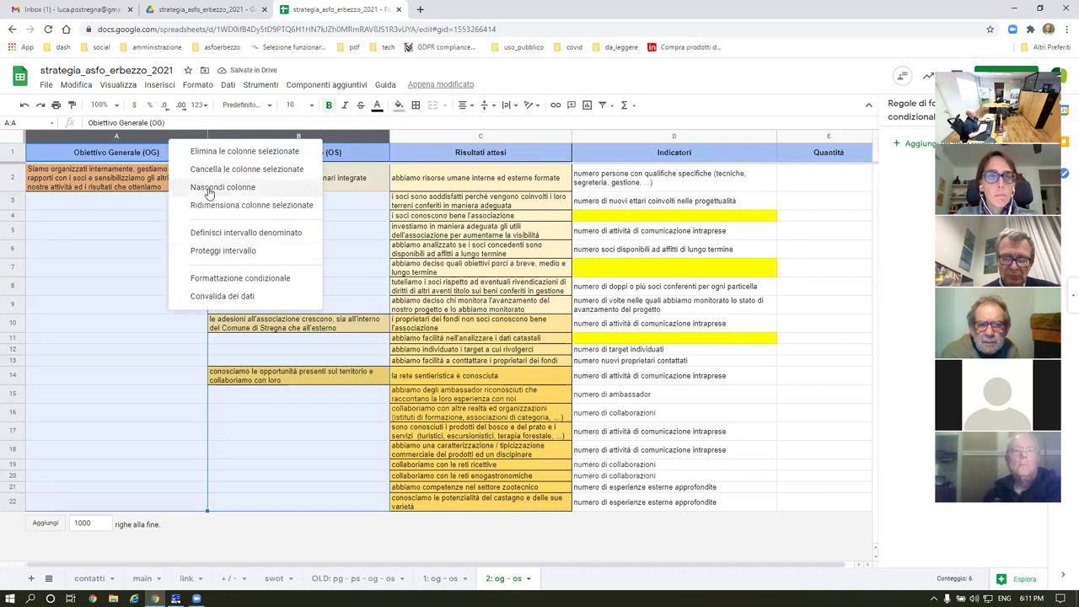
left_click(210, 189)
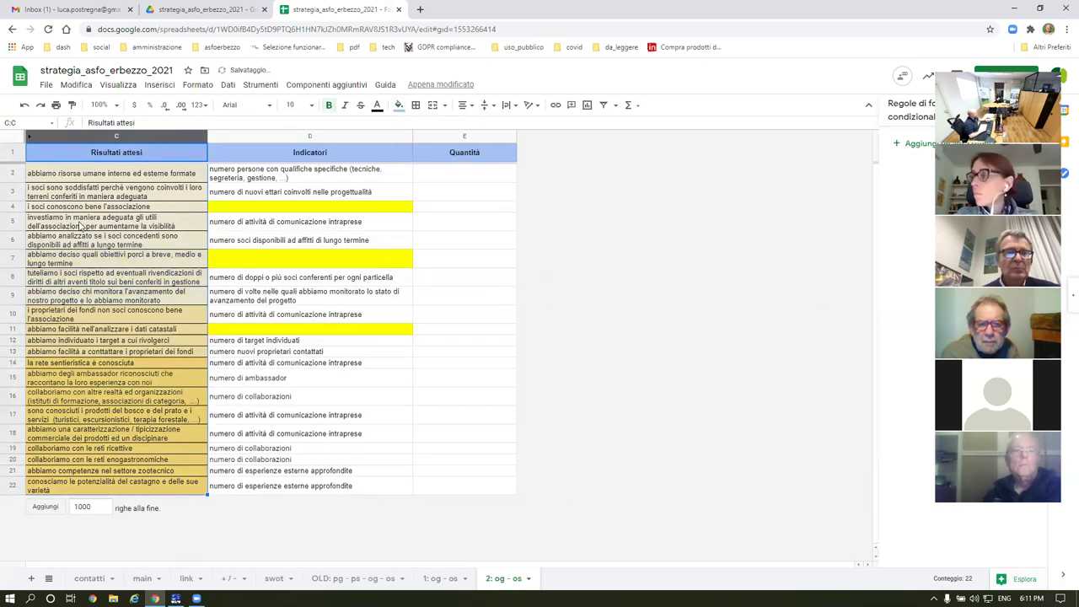
left_click(115, 104)
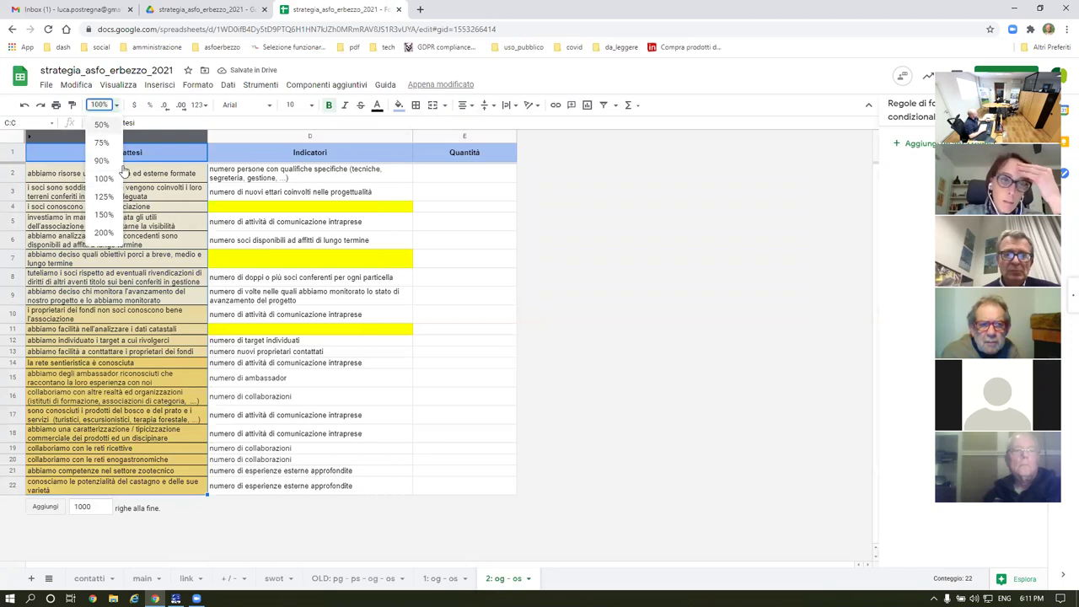
left_click(102, 232)
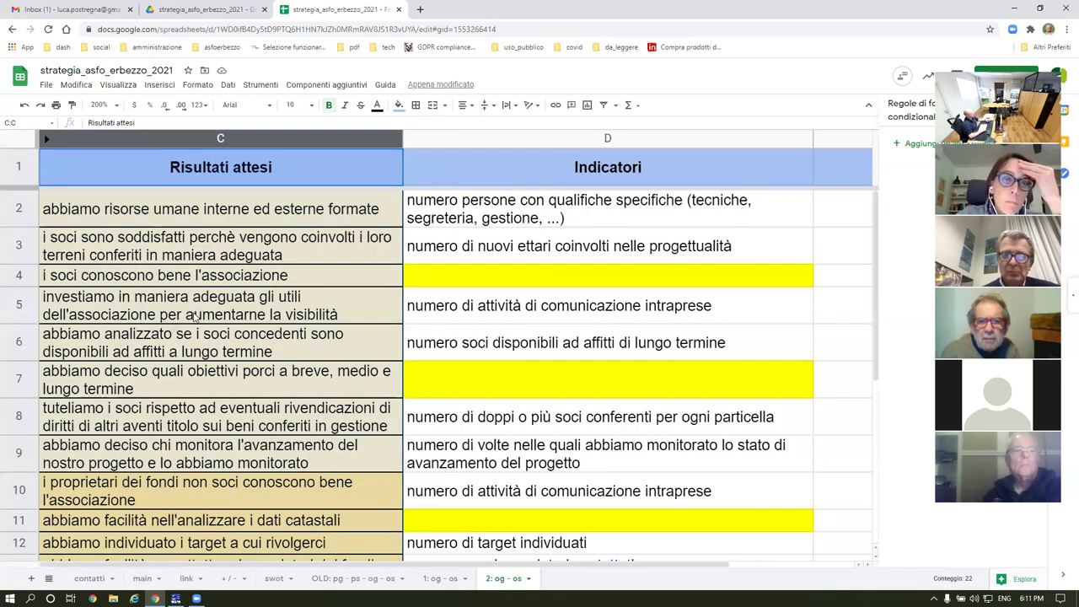
Step: Insert twelve blank rows above the "abbiamo analizzato se i soci concedenti sono disponibili ad affitti a lungo termine" row
left_click(17, 377)
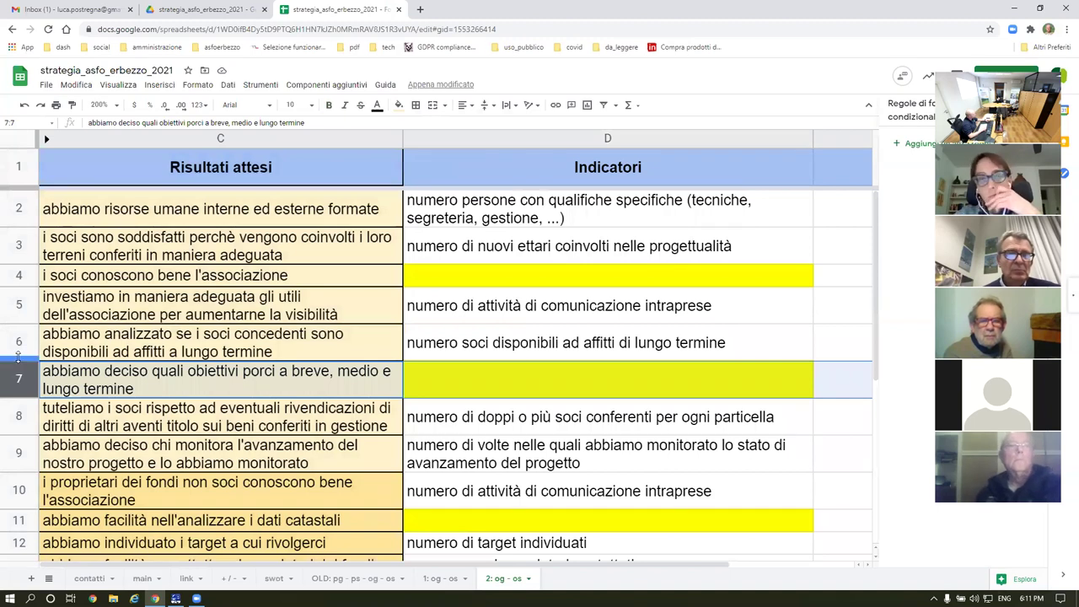
left_click(14, 345)
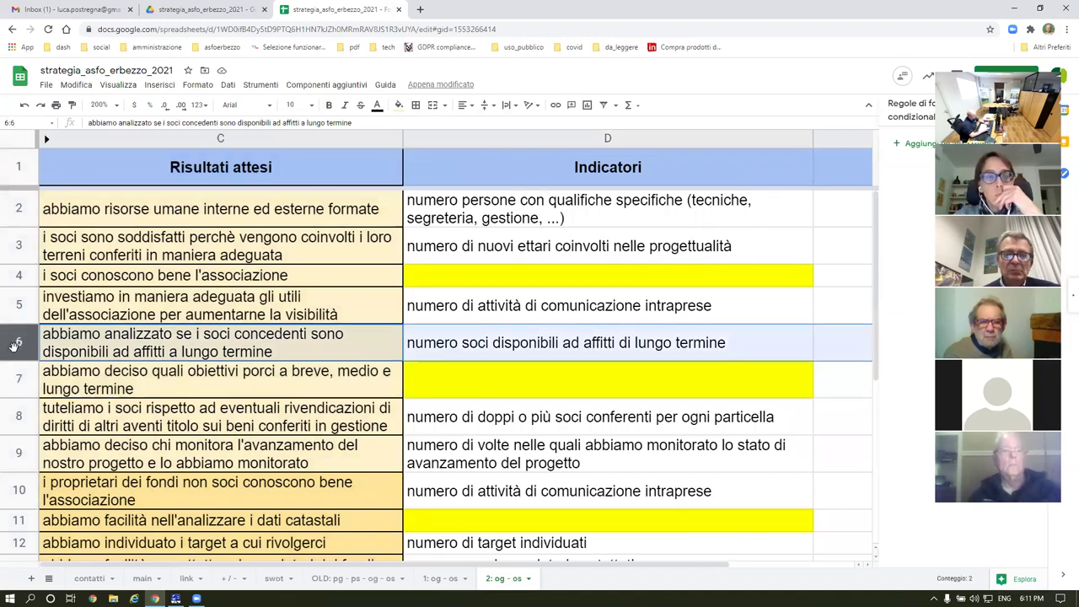
key("ctrl+alt+equal")
key("ctrl+alt+equal")
key("ctrl+alt+equal")
key("ctrl+alt+equal")
key("ctrl+alt+equal")
key("ctrl+alt+equal")
key("ctrl+alt+equal")
key("ctrl+alt+equal")
key("ctrl+alt+equal")
key("ctrl+alt+equal")
key("ctrl+alt+equal")
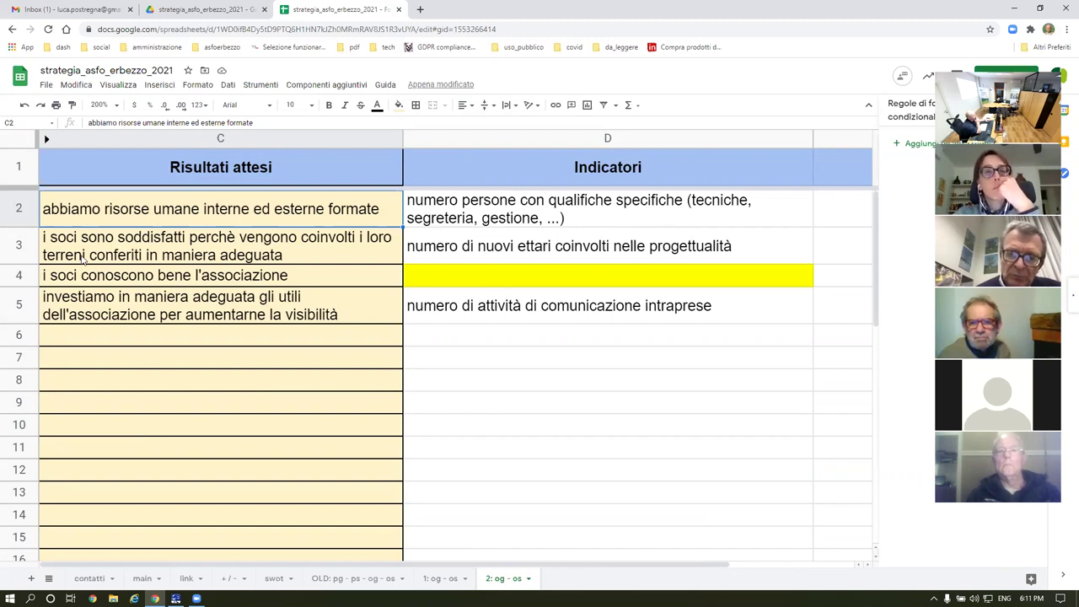
Step: Review the expected results in rows 2 and 3 and the indicators in the last two rows, 33 and 34
left_click(159, 250)
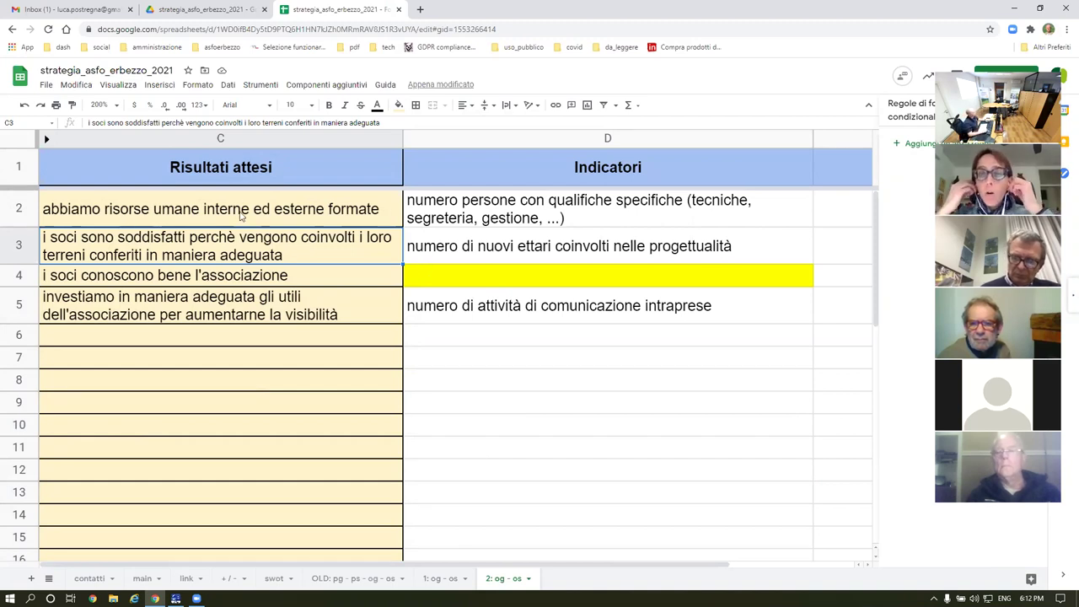
left_click(142, 218)
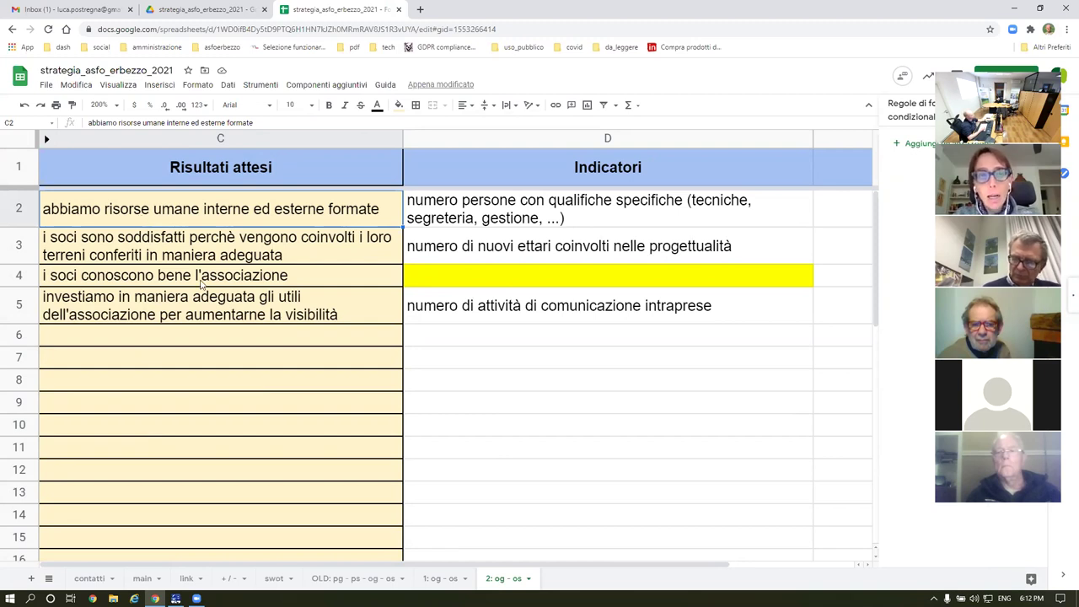
scroll(490, 281, "down", 6)
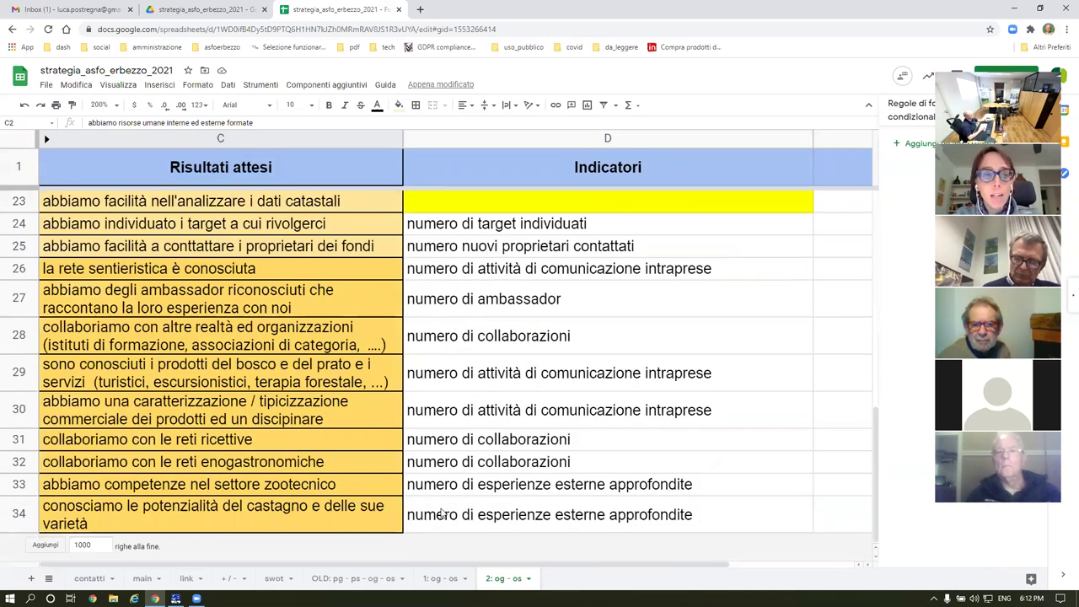
left_click(504, 490)
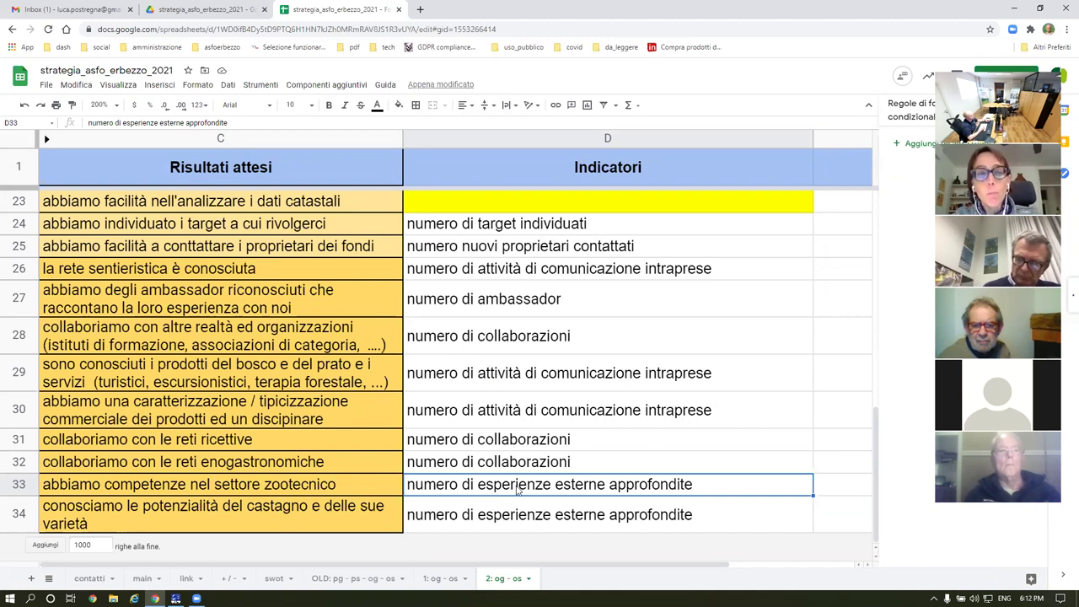
left_click(487, 521)
left_click(482, 488)
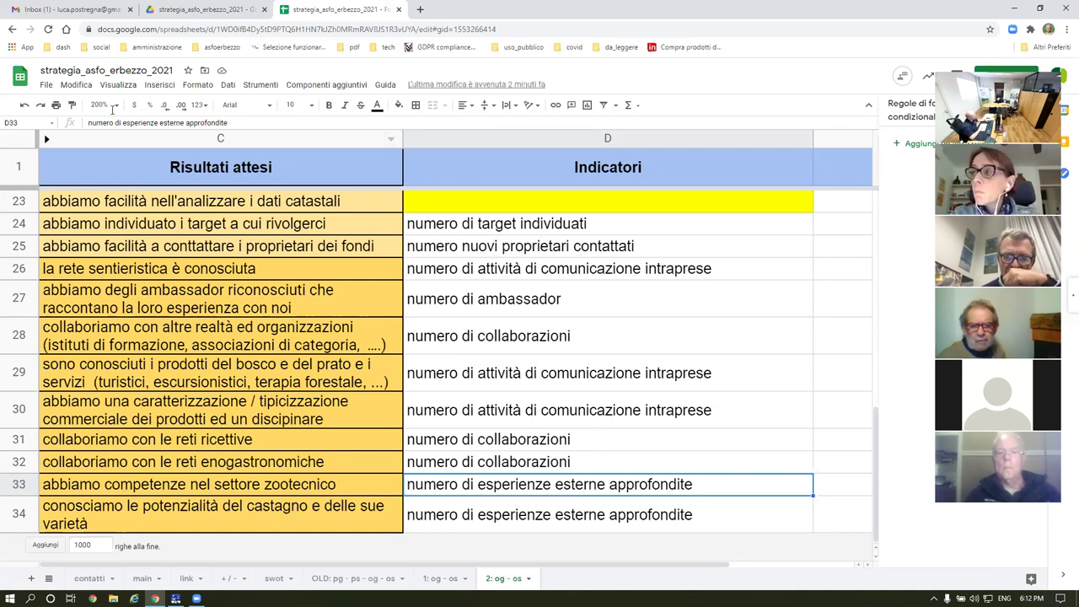
Step: Reveal hidden columns A and B at 100% zoom and review which general and specific objectives the expected results belong to
left_click(48, 140)
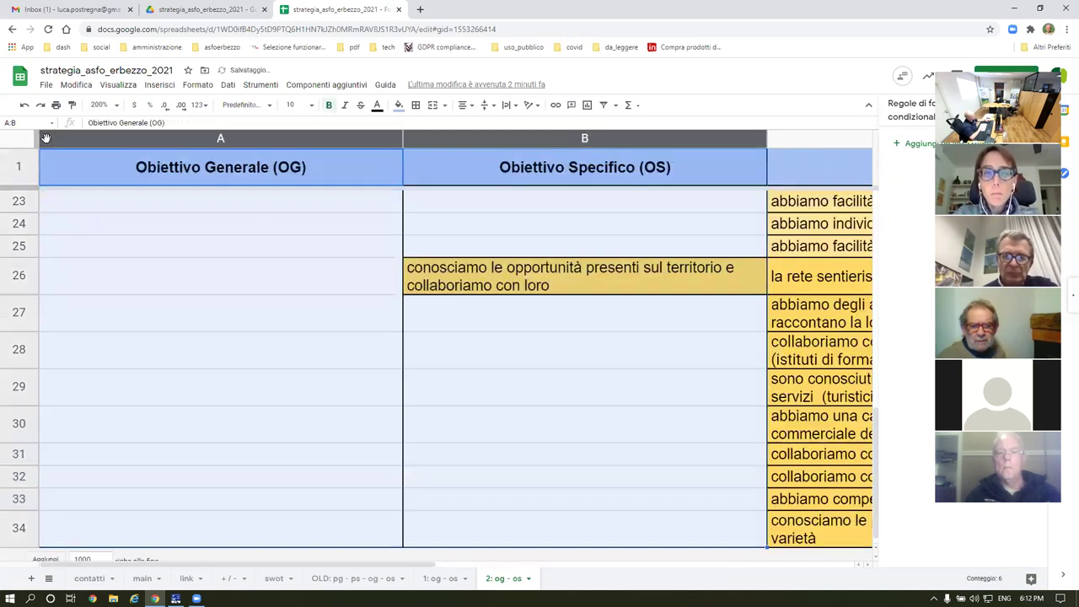
left_click(99, 105)
left_click(104, 180)
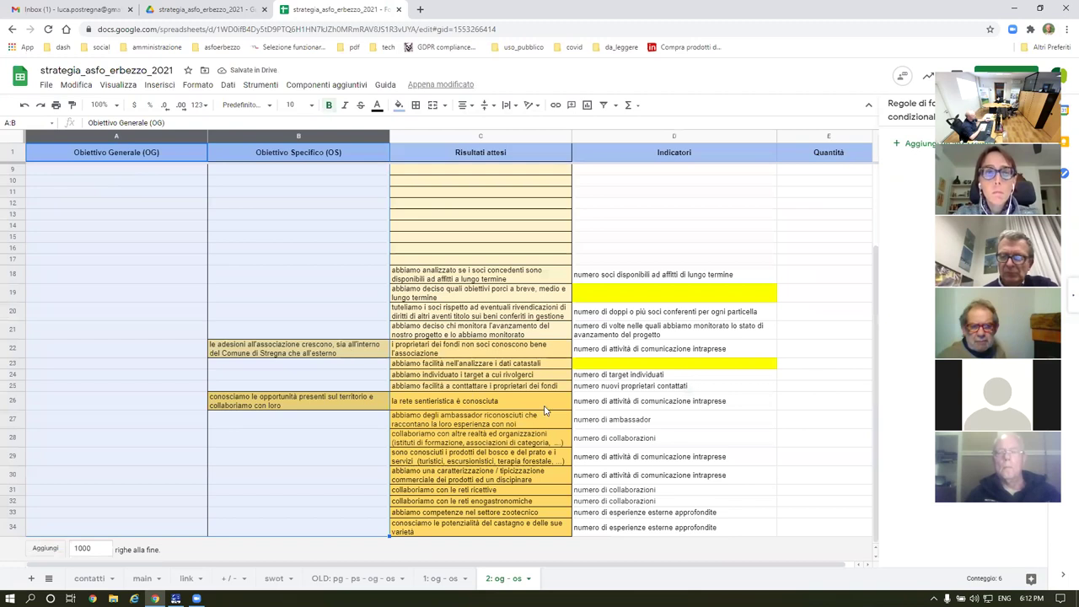
scroll(468, 269, "up", 3)
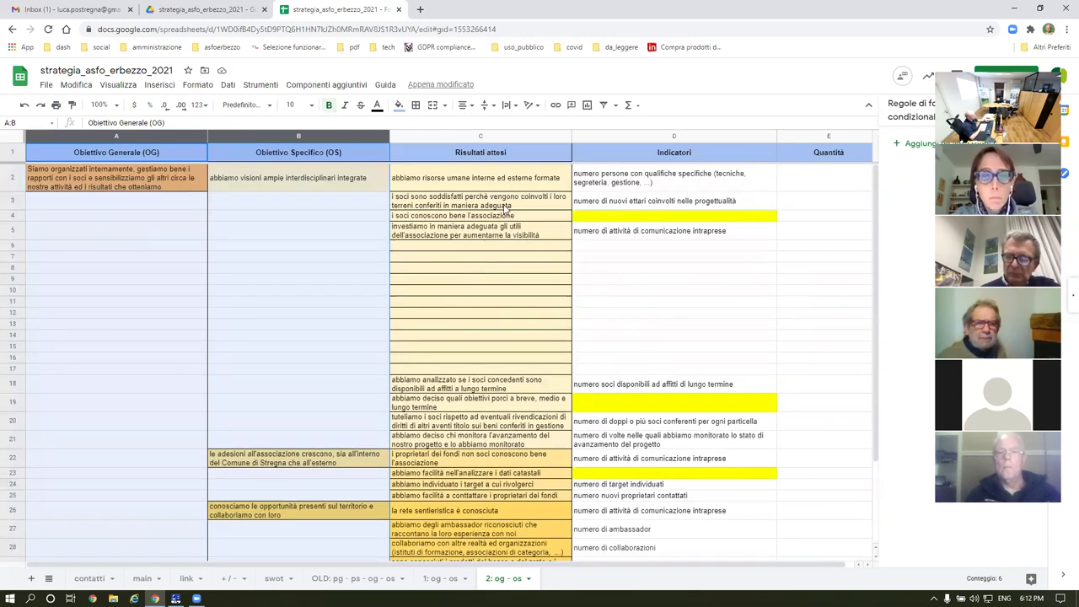
left_click(463, 181)
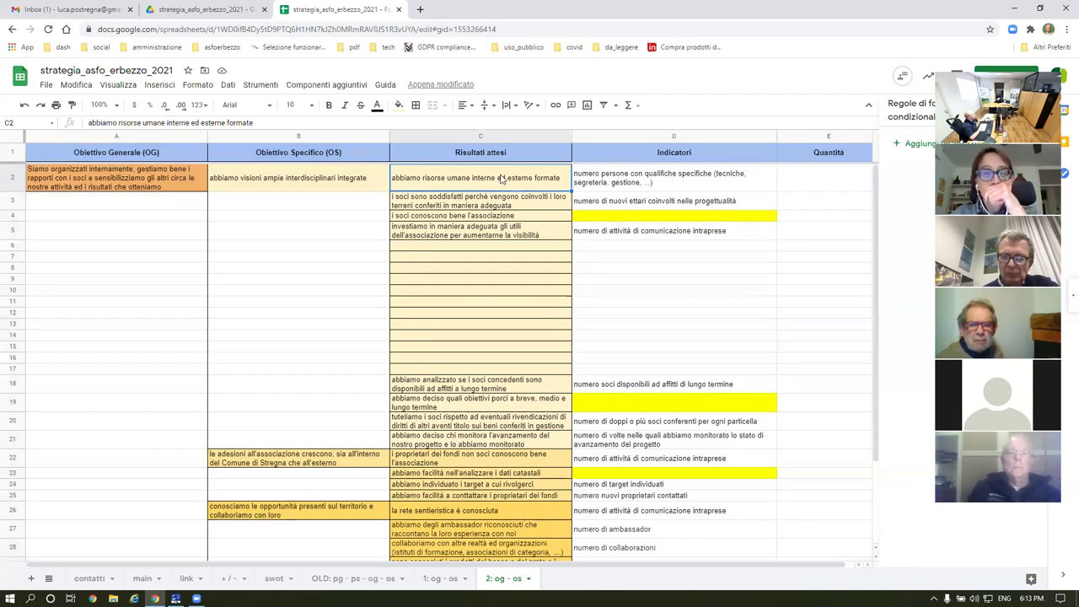
left_click(275, 179)
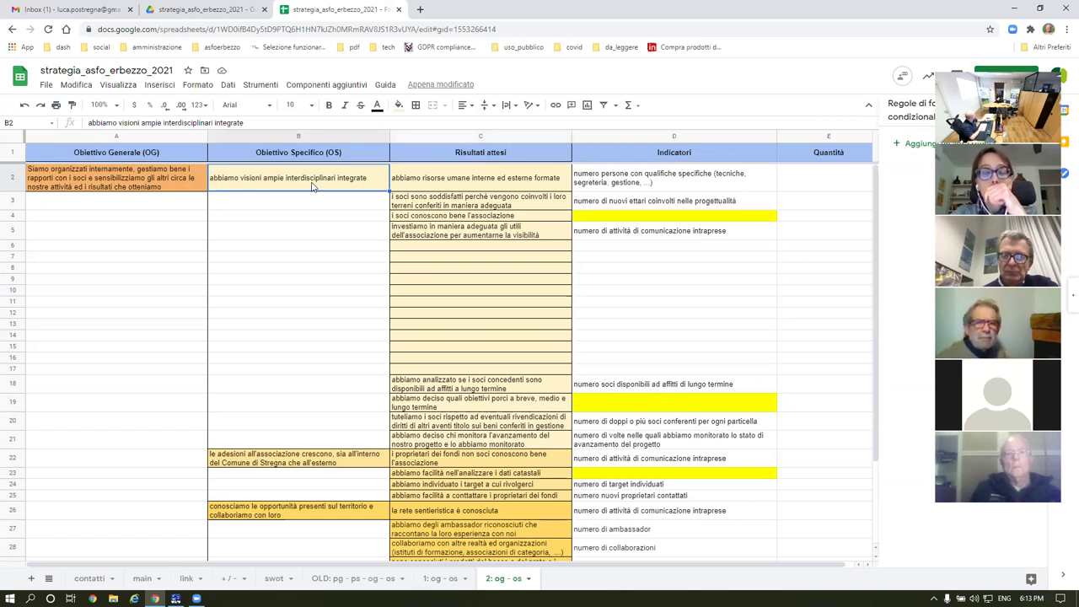
scroll(482, 264, "down", 2)
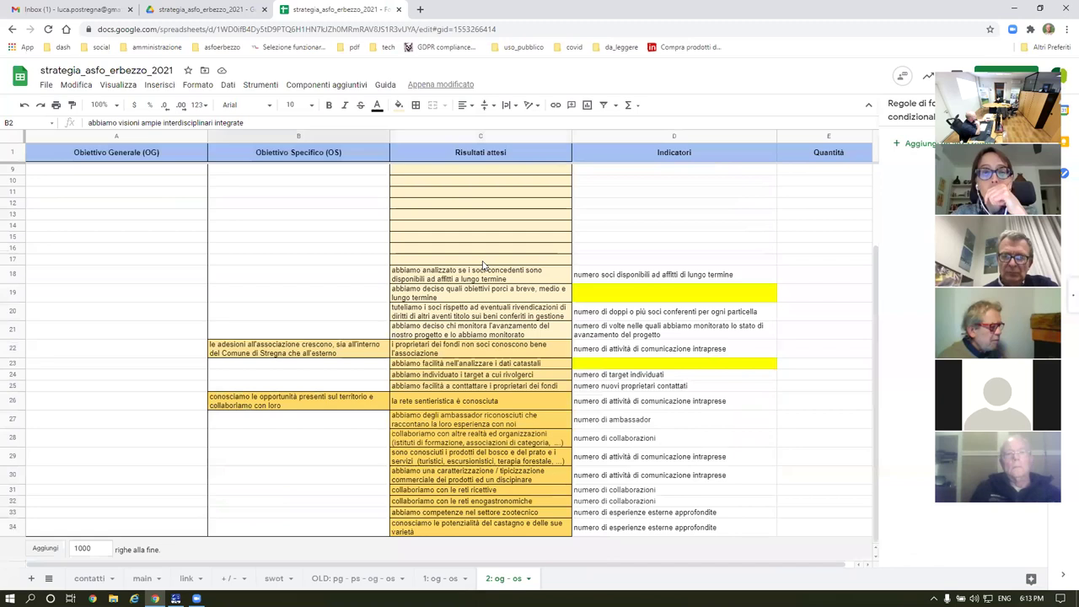
left_click(479, 515)
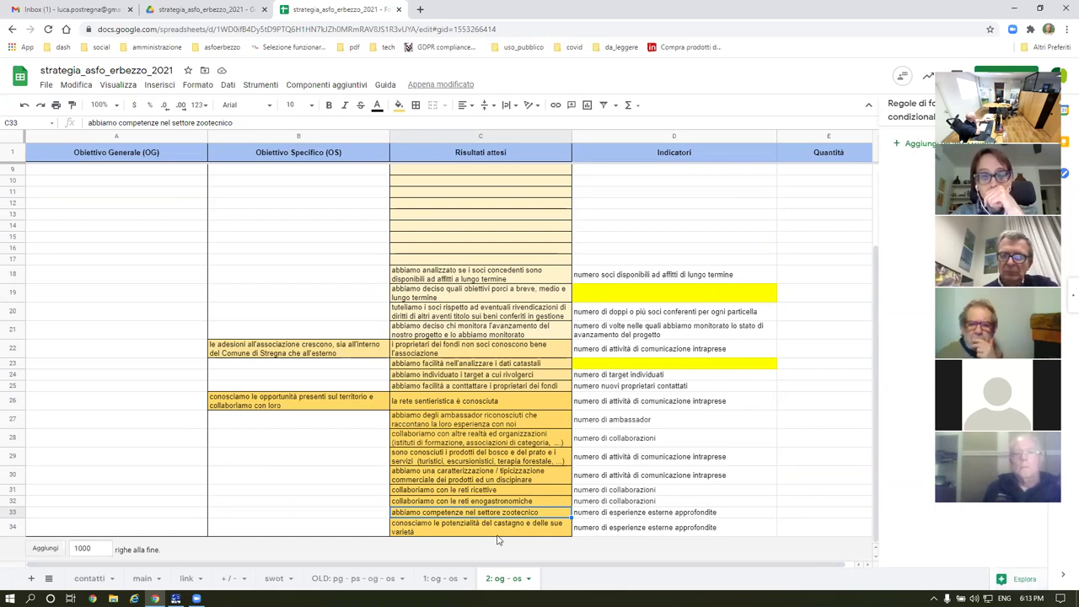
left_click(287, 411)
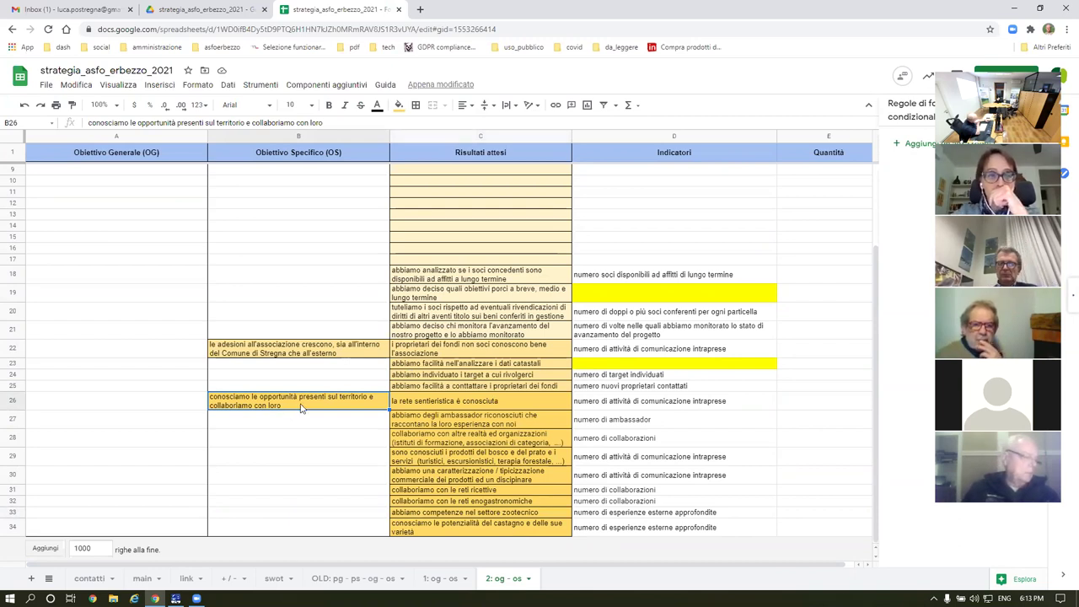
left_click(526, 514)
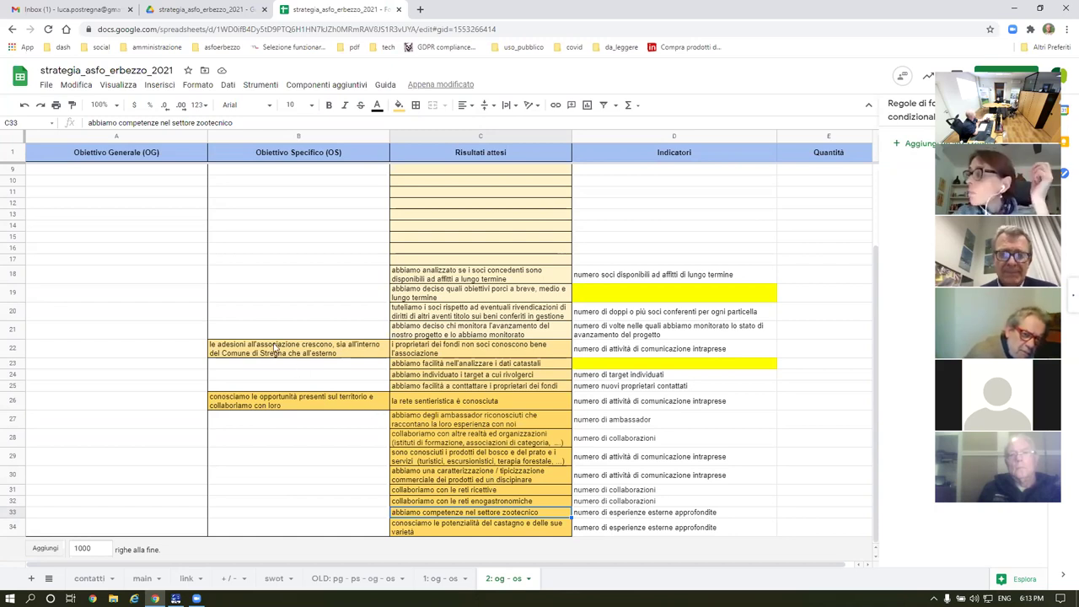
scroll(405, 289, "up", 3)
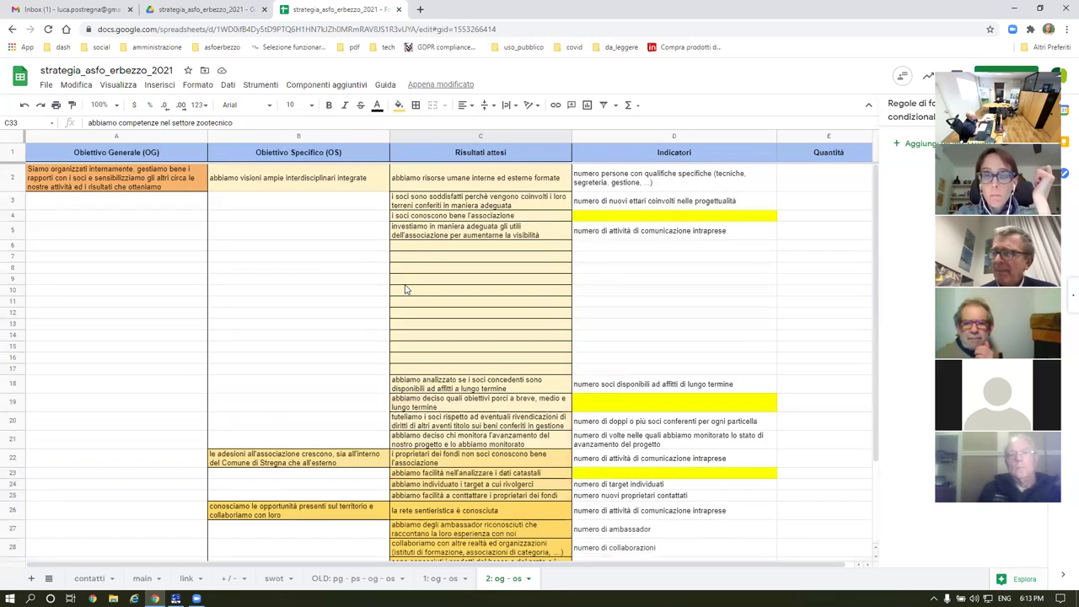
Step: Hide the Obiettivo Generale and Obiettivo Specifico columns and set the sheet zoom to 200%
left_click(124, 140)
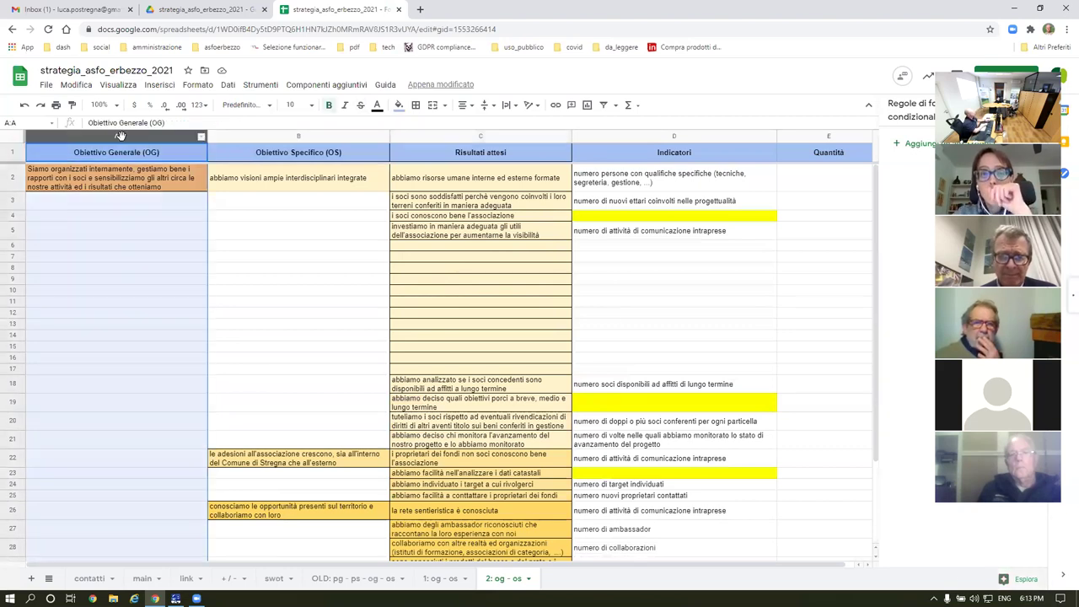
right_click(120, 139)
left_click(211, 142)
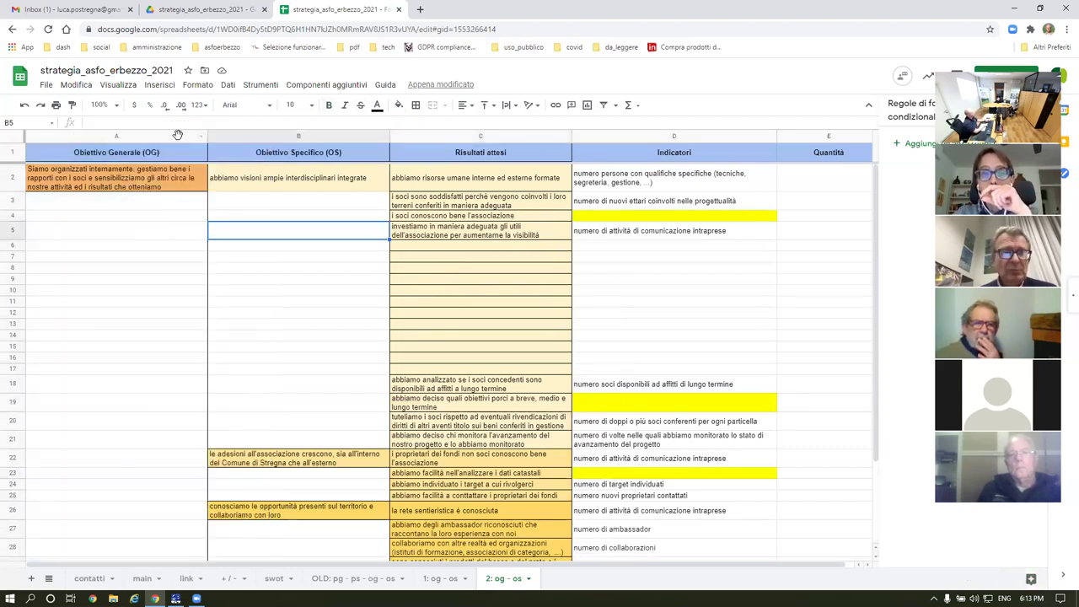
left_click(189, 137)
left_click(237, 137, "ctrl")
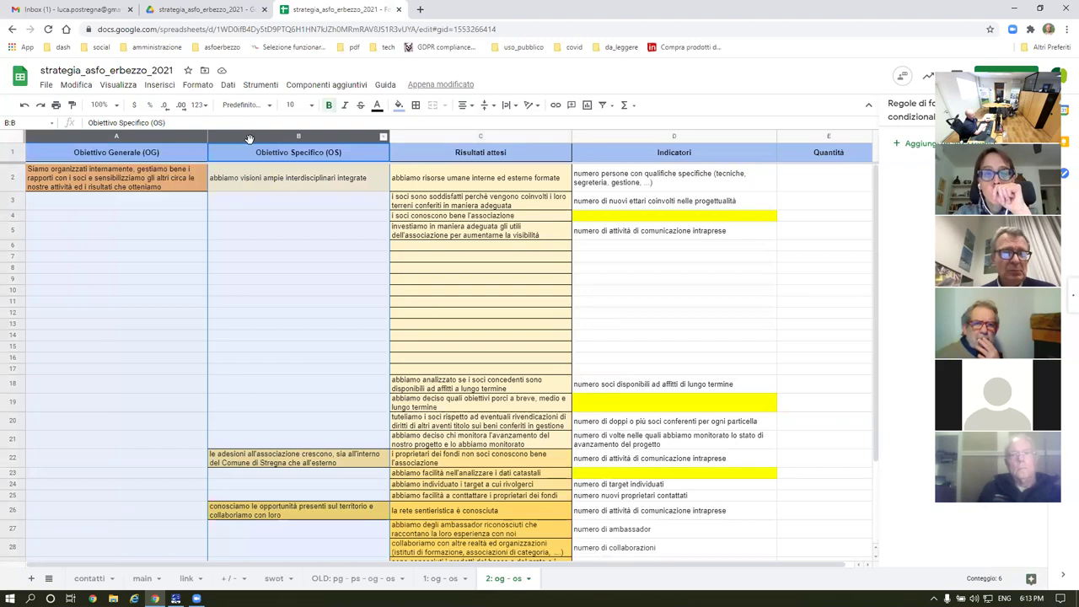
right_click(247, 137)
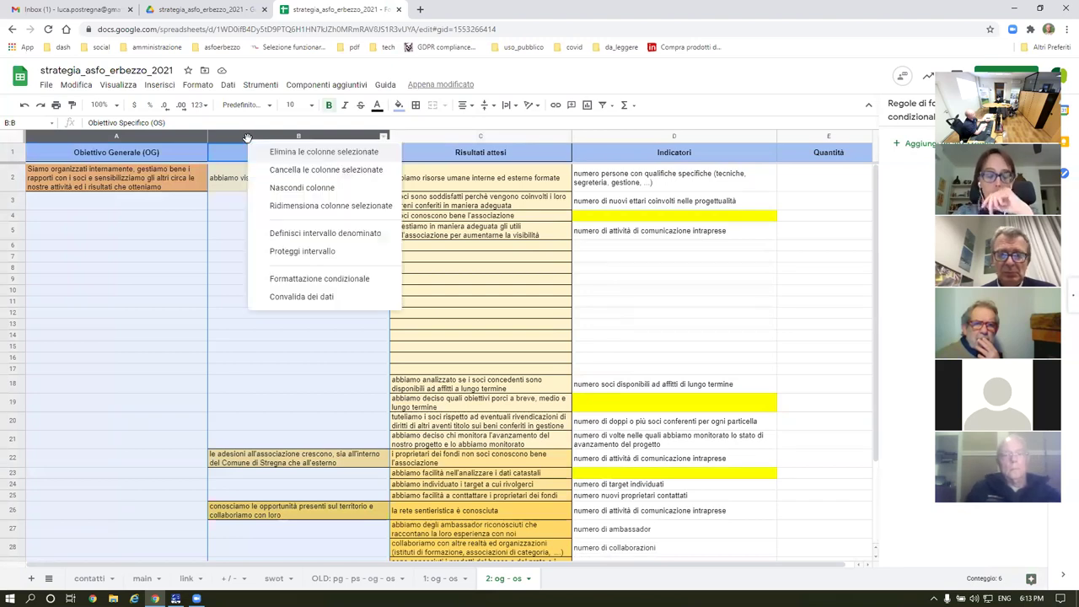
left_click(280, 187)
left_click(119, 107)
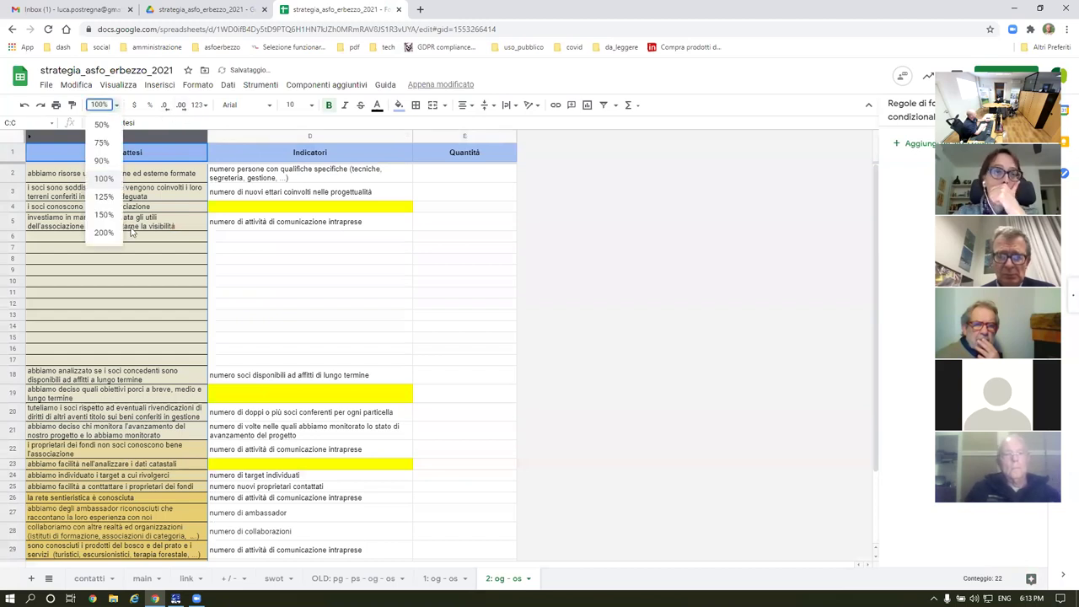
left_click(103, 239)
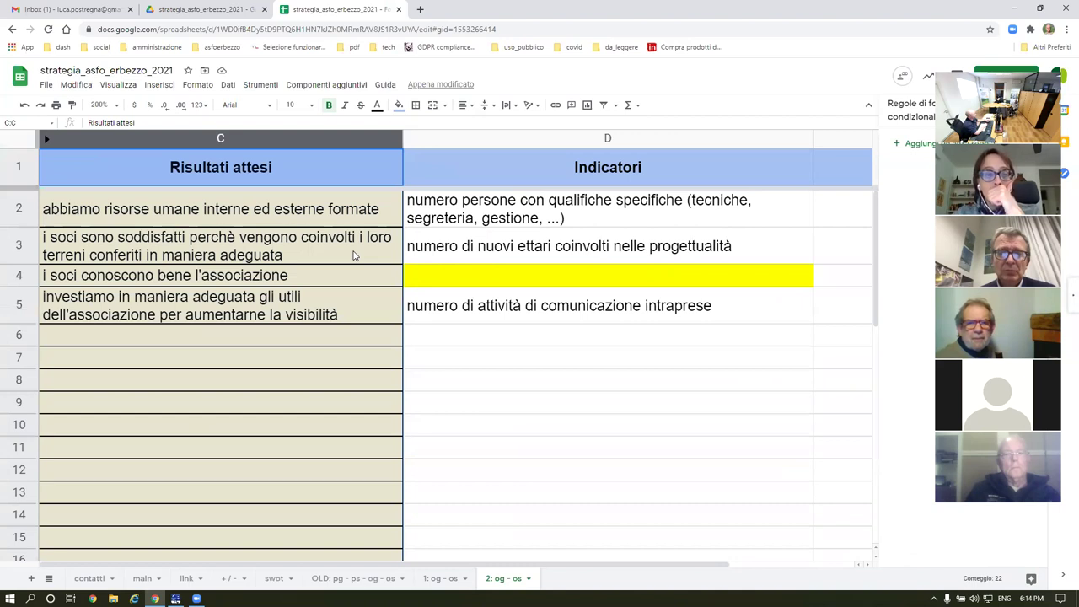
Step: Copy the indicator "numero di attività di comunicazione intraprese" from D5 into the empty yellow cell D4
left_click(102, 246)
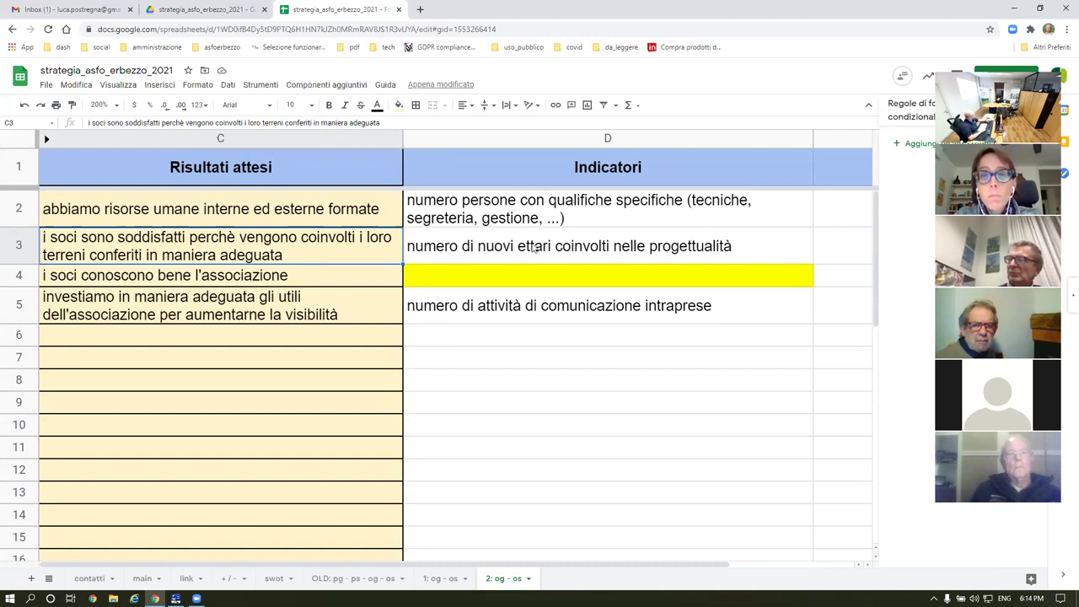
left_click(585, 253)
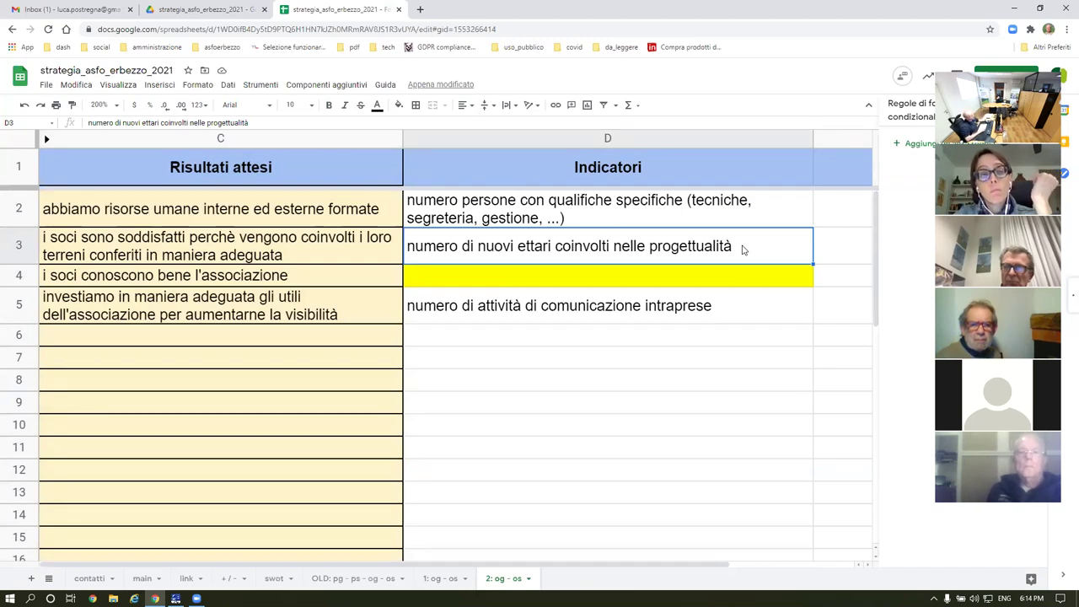
left_click(98, 281)
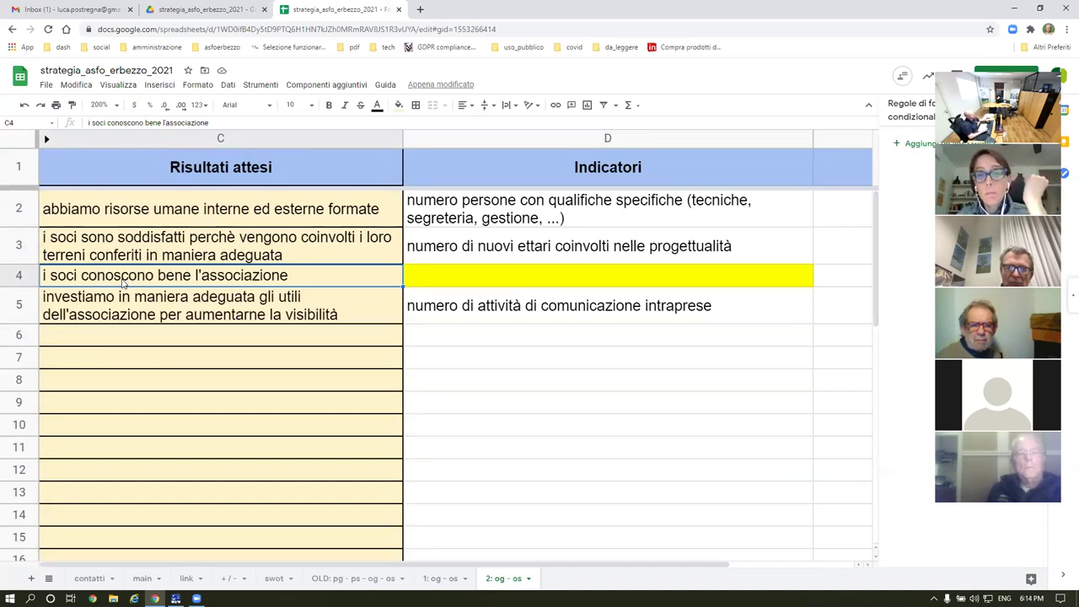
left_click(528, 314)
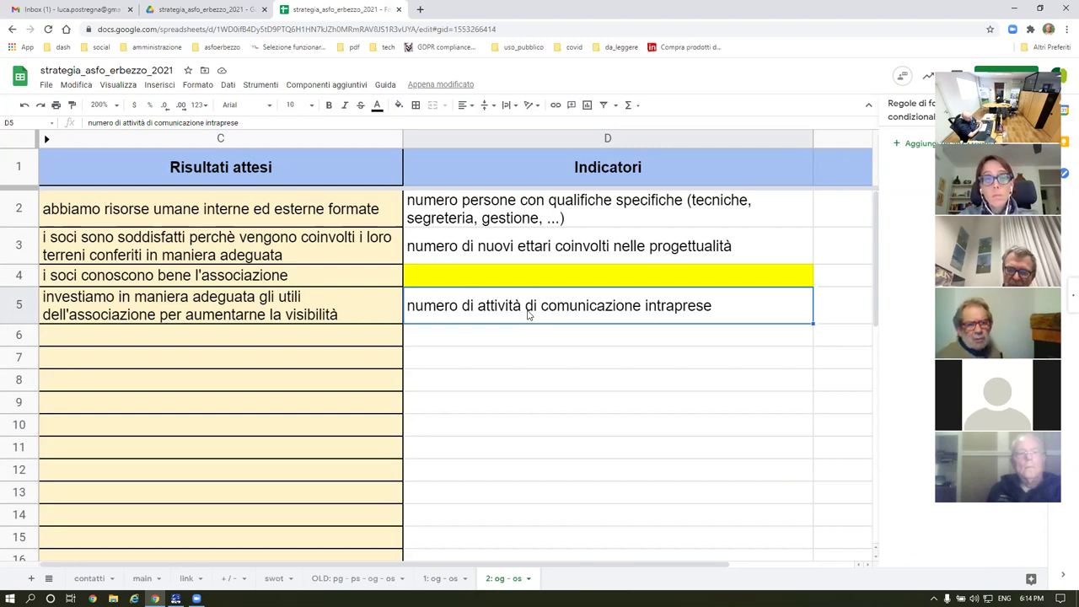
key("ctrl+c")
key("Up")
key("ctrl+v")
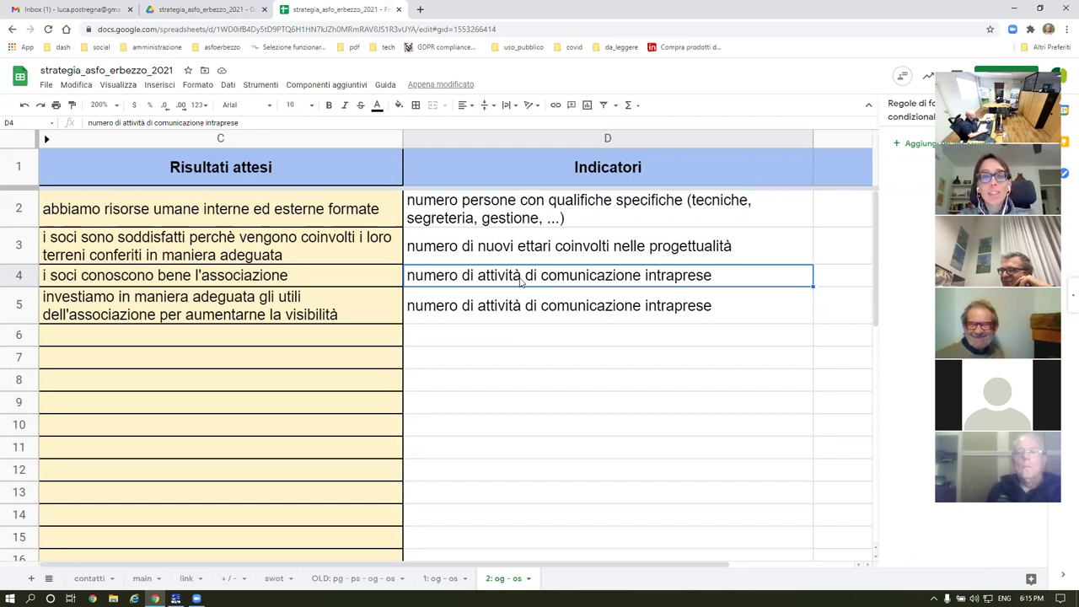
Step: Change the indicator in D4 to "numero di soci che partecipano attivamente"
left_click(86, 285)
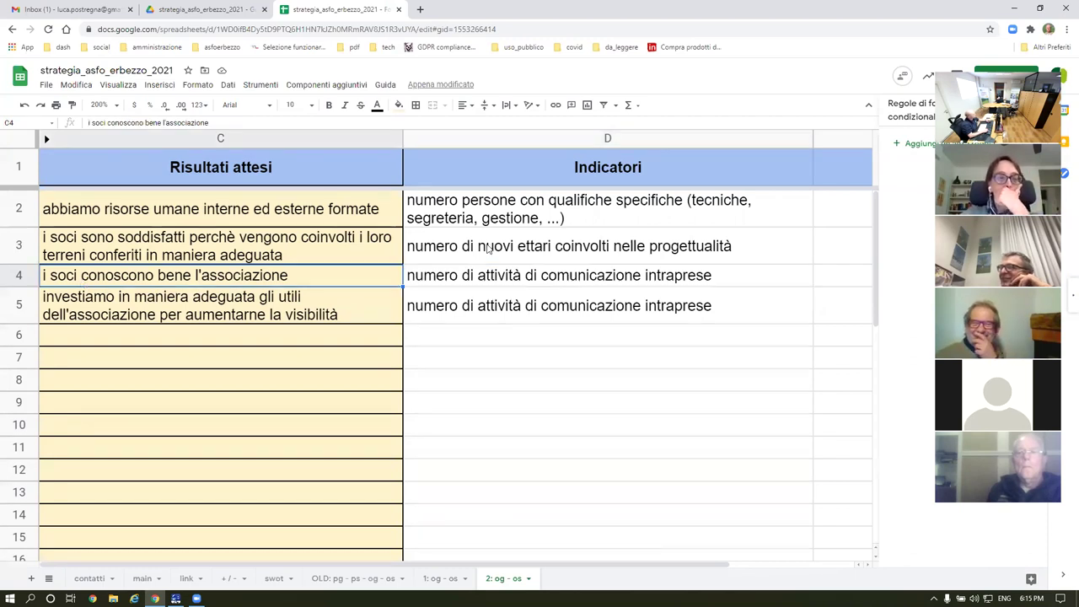
left_click(531, 275)
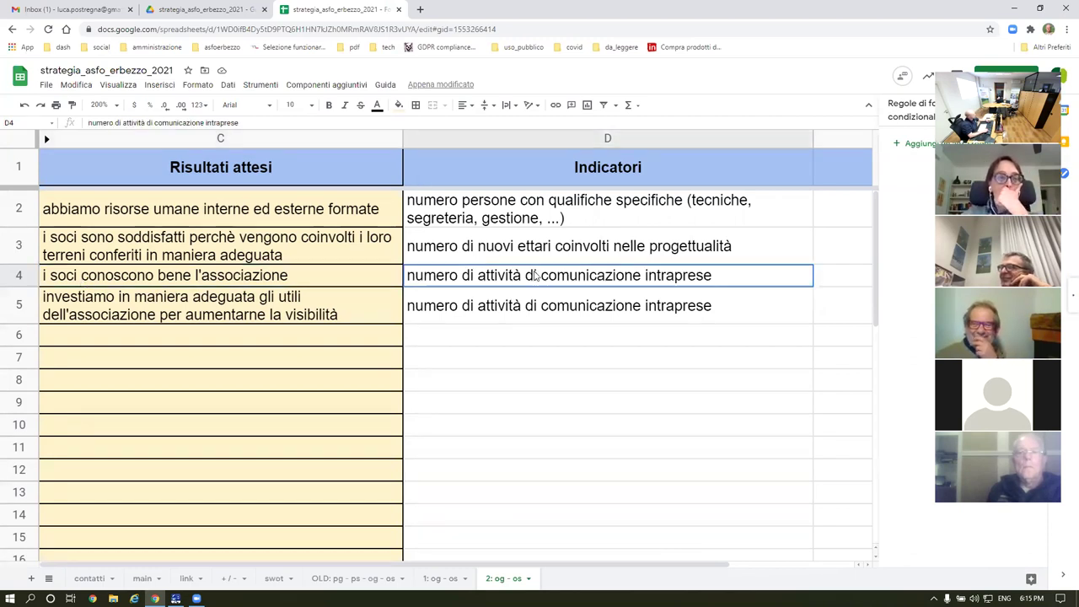
left_click(115, 123)
type("di soci che partecipano attivamente")
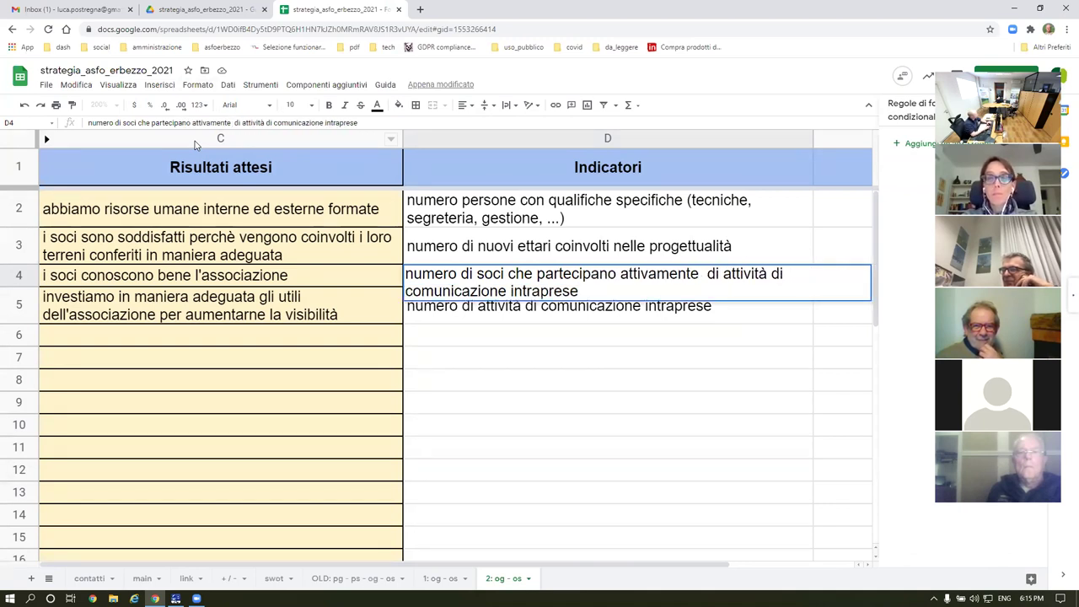
key("shift+End")
key("Delete")
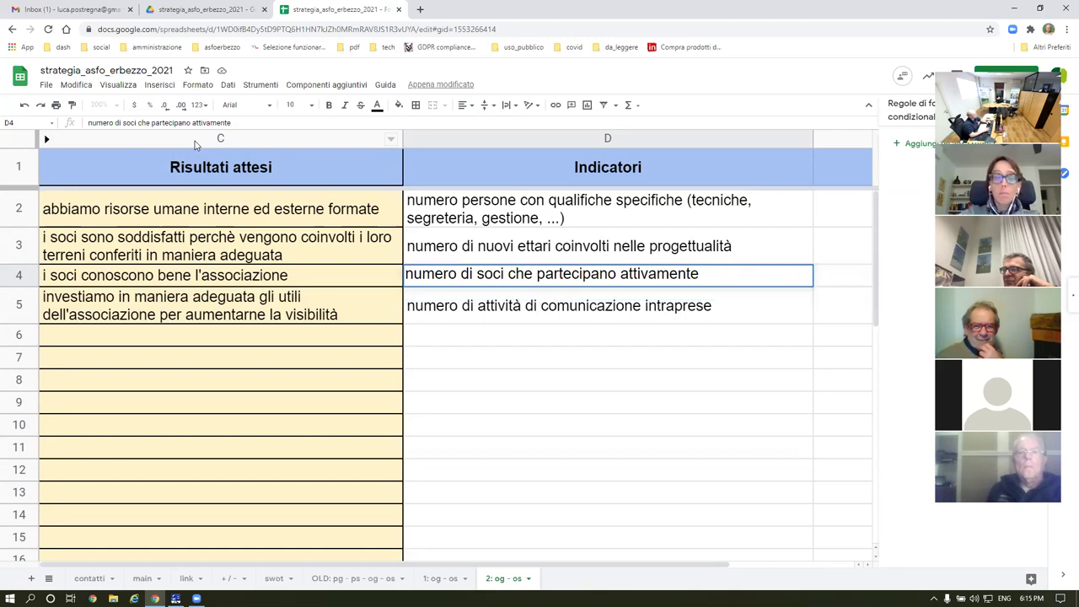
key("Return")
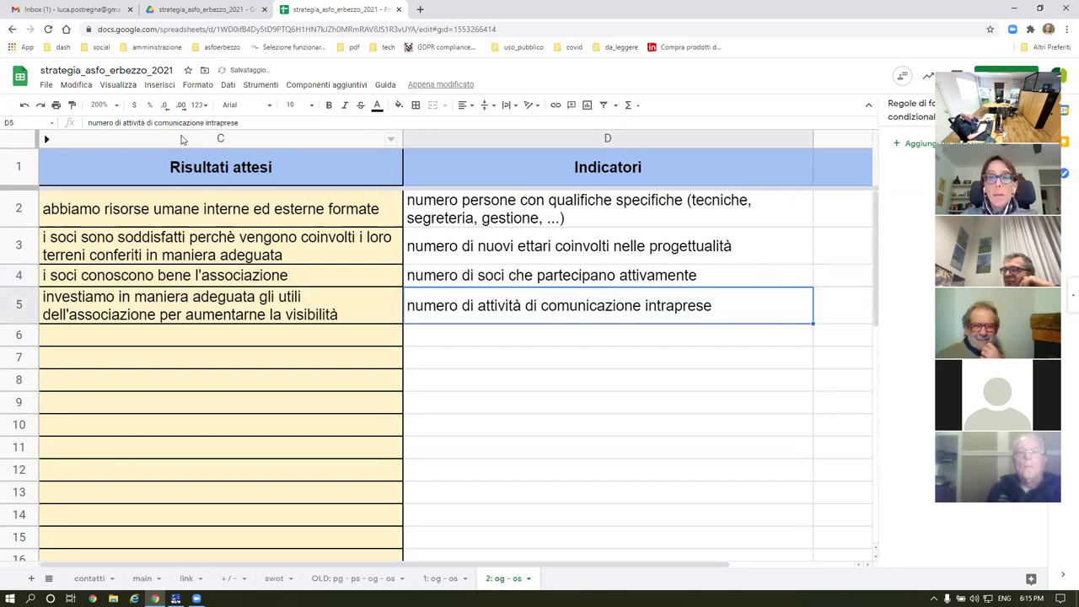
Step: Extend the indicator in D4 to "numero di soci che partecipano attivamente alle assemblee"
left_click(656, 278)
left_click(243, 123)
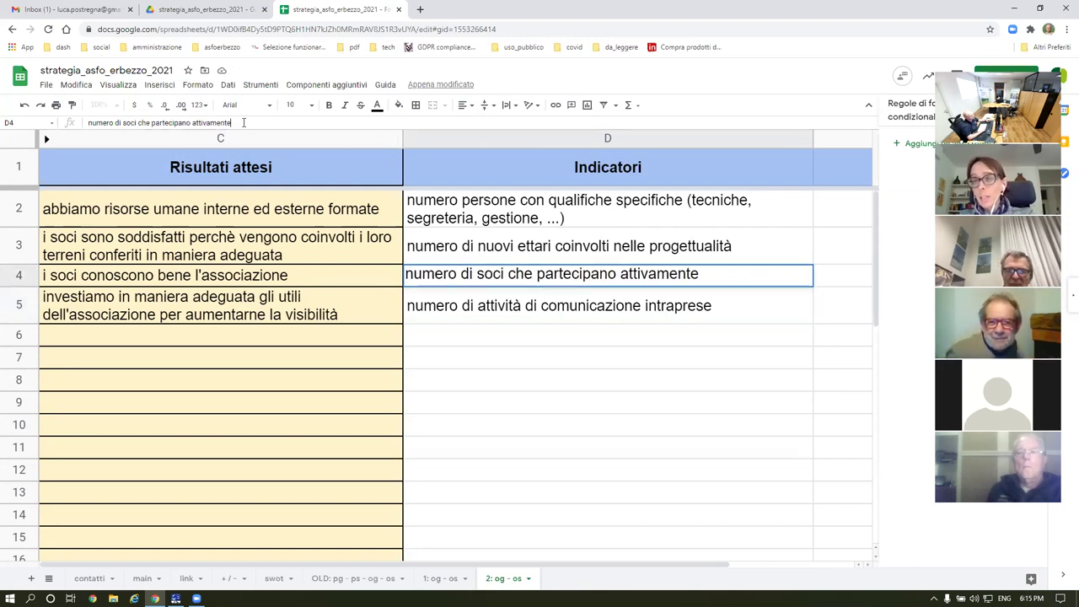
type("alle a")
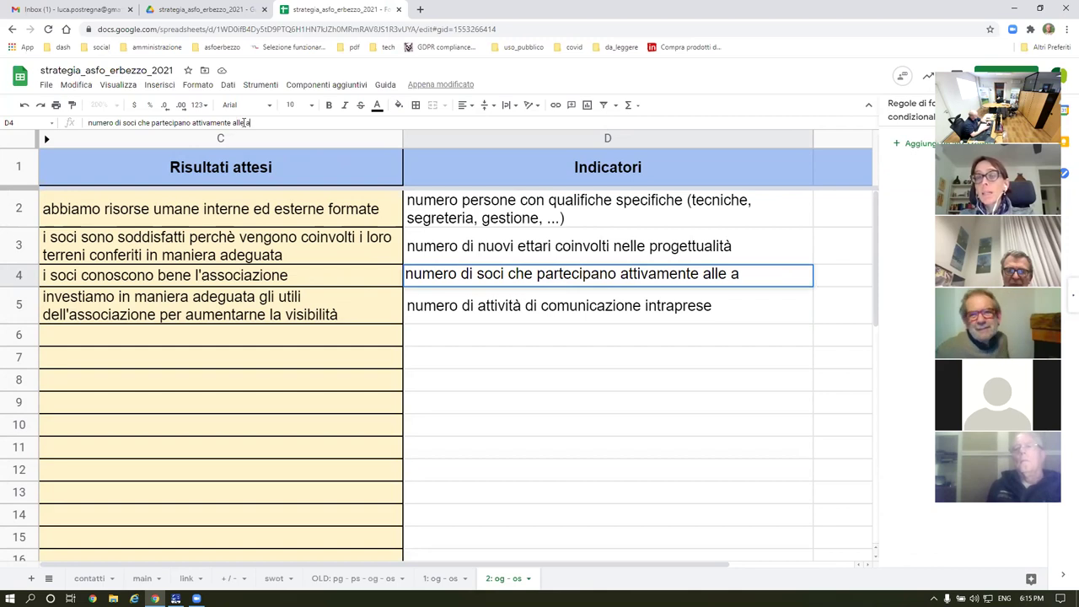
type("ssemblee")
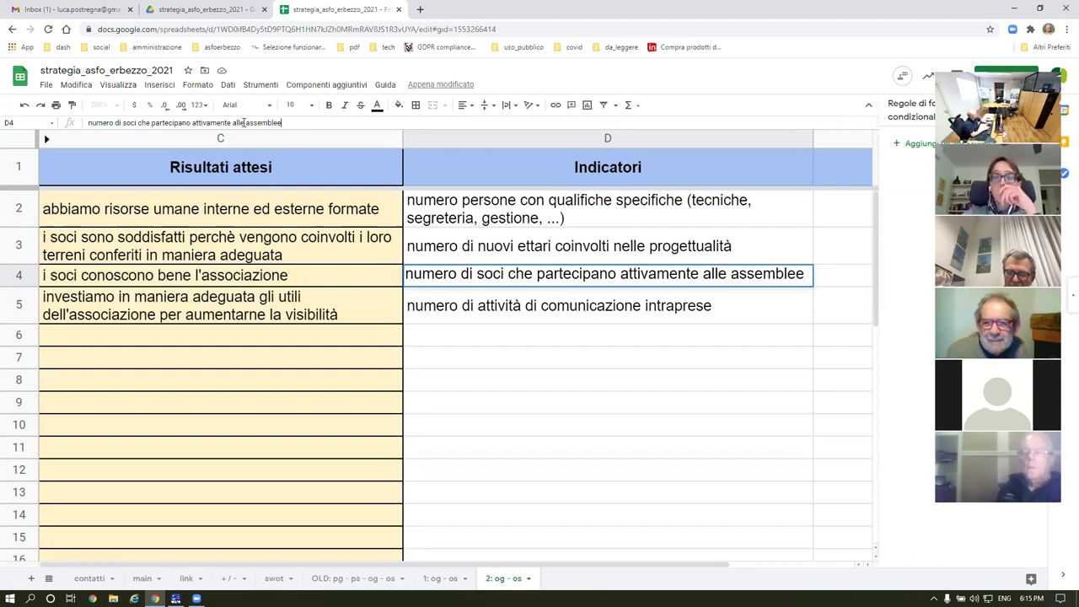
key("Return")
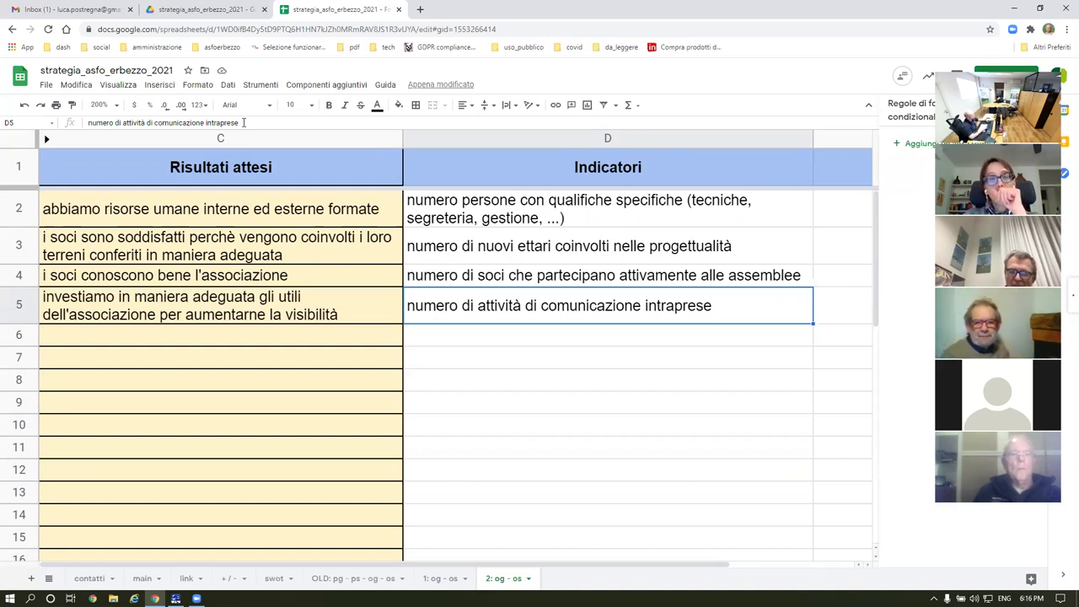
Step: Delete surplus blank rows starting at row 6, leaving four blank rows above "abbiamo analizzato se i soci concedenti sono disponibili"
left_click(17, 335)
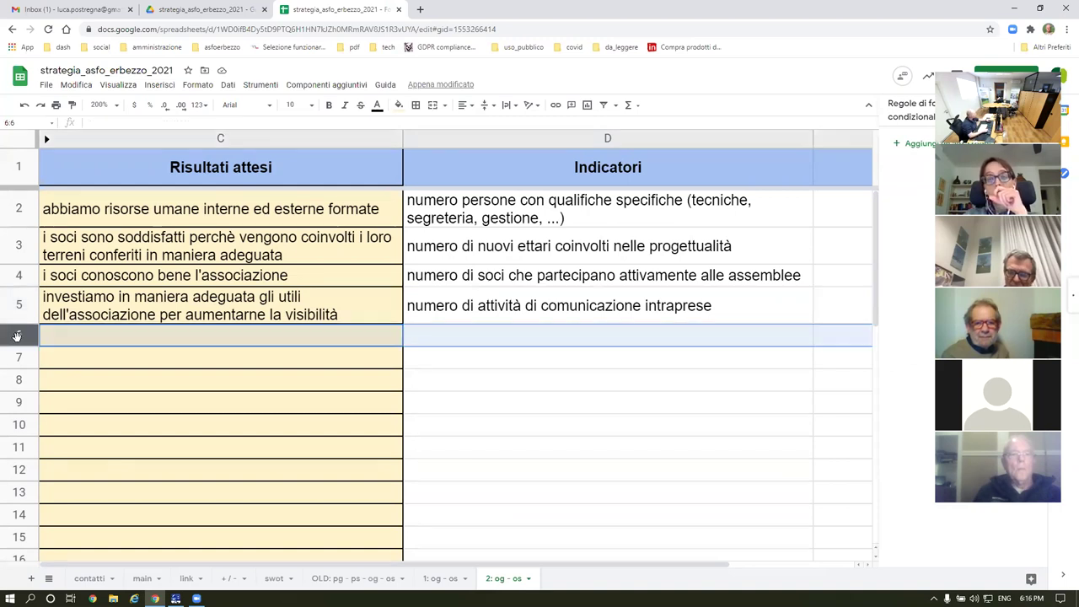
key("ctrl+alt+minus")
key("ctrl+alt+minus")
key("ctrl+alt+minus")
key("ctrl+alt+minus")
key("ctrl+alt+minus")
key("ctrl+alt+minus")
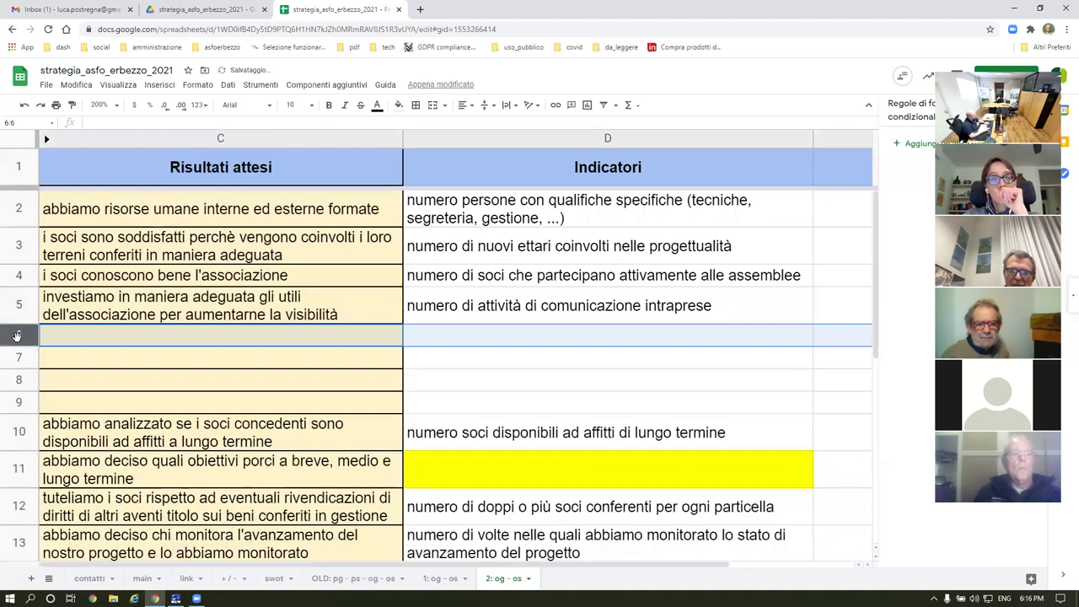
Step: Insert eight blank rows above the result "i proprietari dei fondi non soci conoscono bene l'associazione" in row 14
scroll(133, 369, "down", 3)
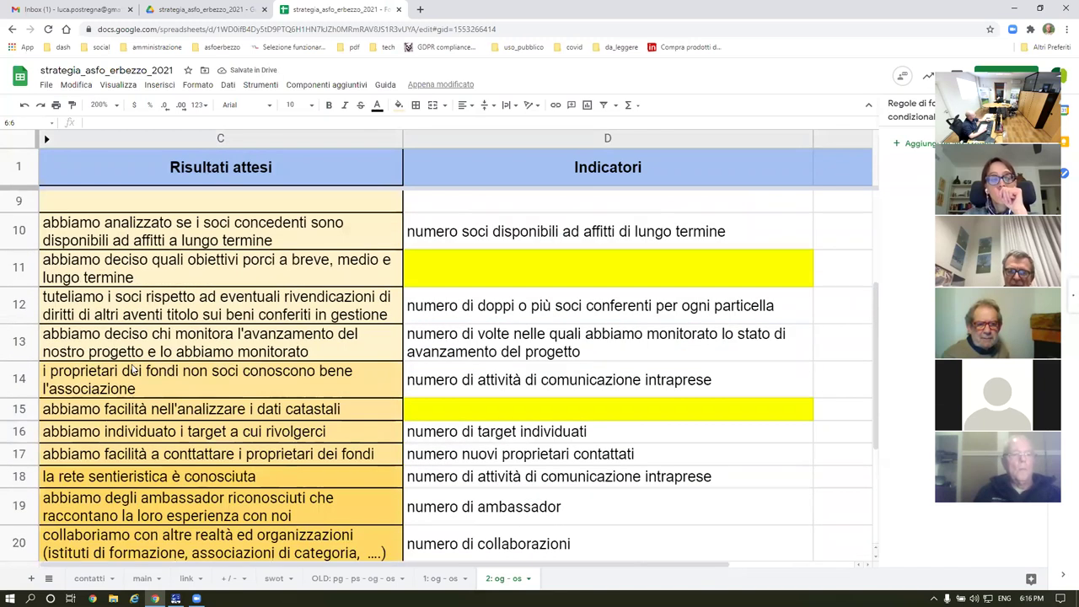
left_click(18, 379)
key("ctrl+alt+=")
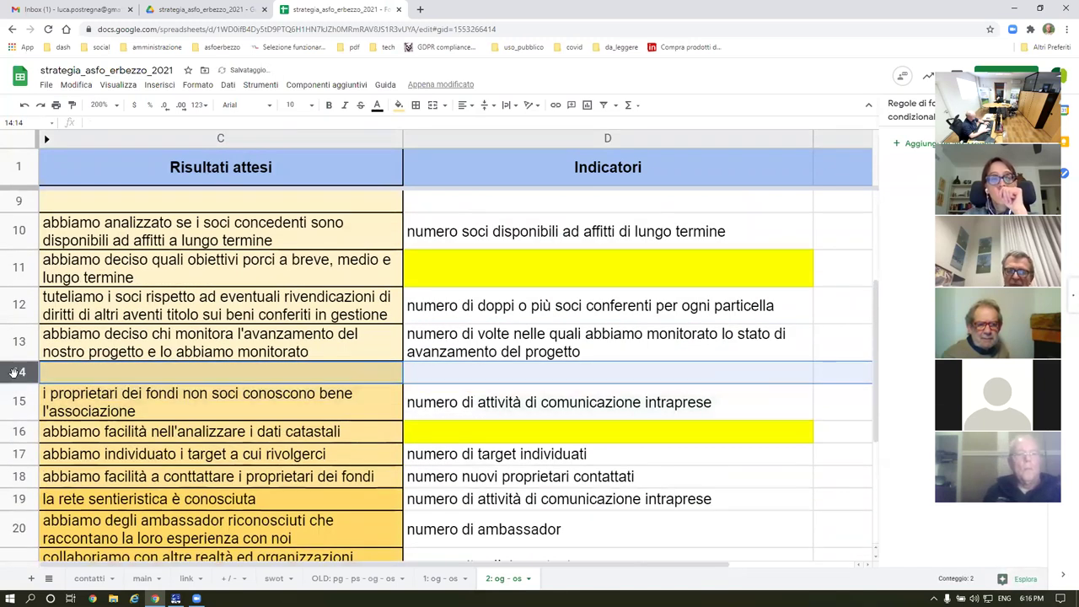
key("ctrl+alt+=")
key("ctrl+alt+=")
key("ctrl+alt+=")
key("ctrl+alt+=")
key("ctrl+alt+=")
key("ctrl+alt+=")
key("ctrl+alt+=")
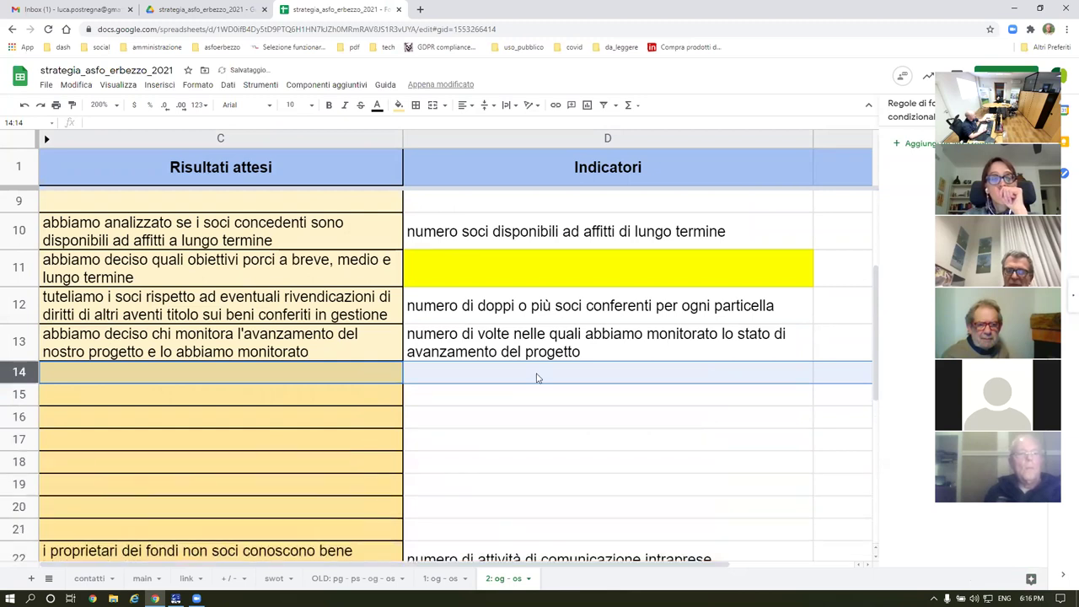
Step: Enter the indicator "conferma o aggiornamento degli obiettivi predeterminati" in the yellow cell D11
scroll(536, 378, "up", 3)
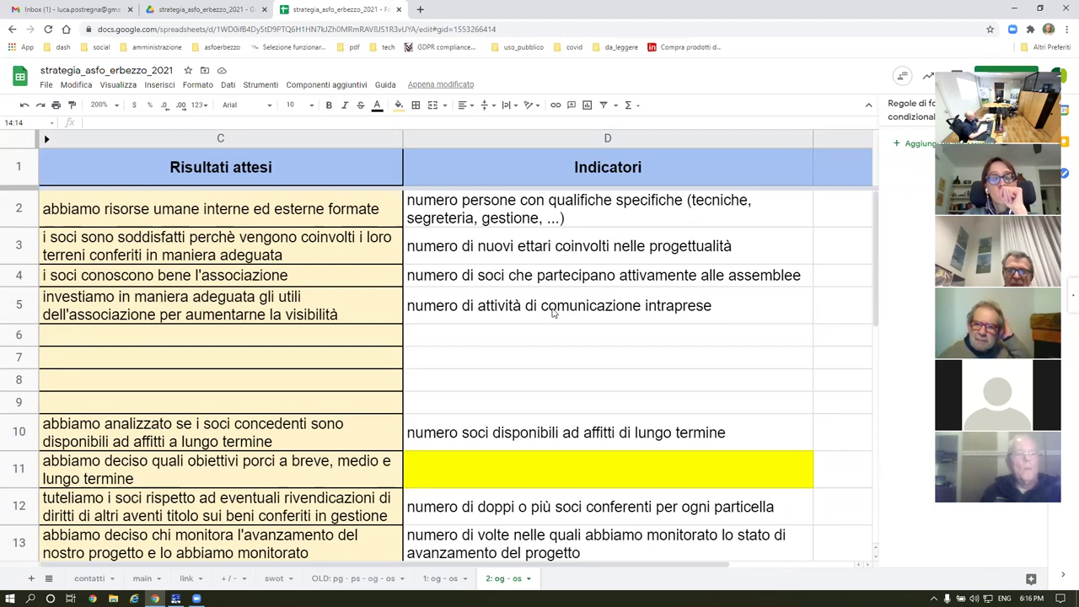
scroll(553, 312, "down", 3)
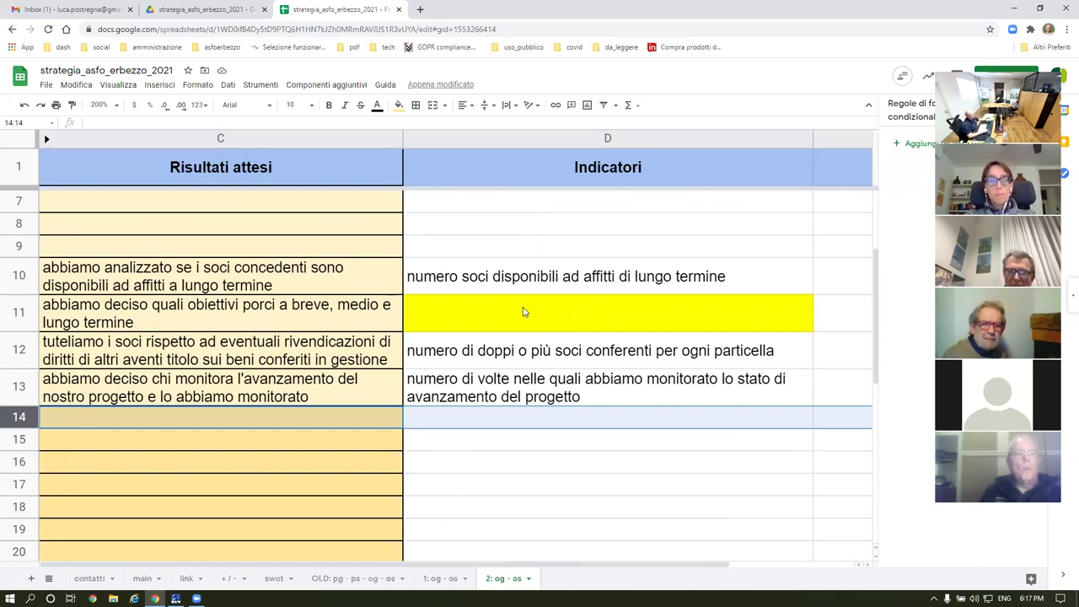
left_click(522, 311)
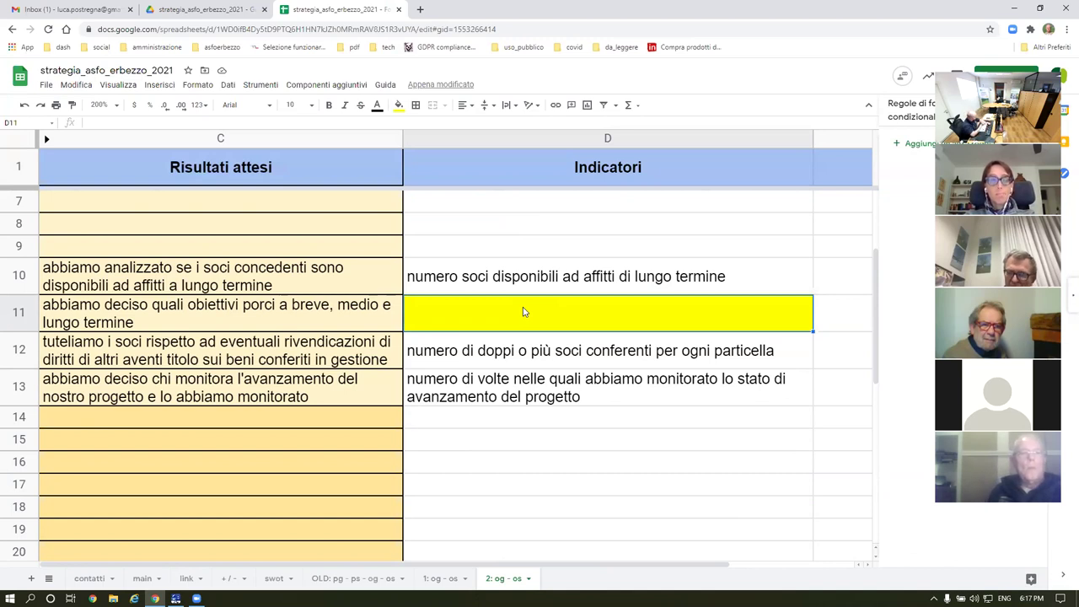
type("con")
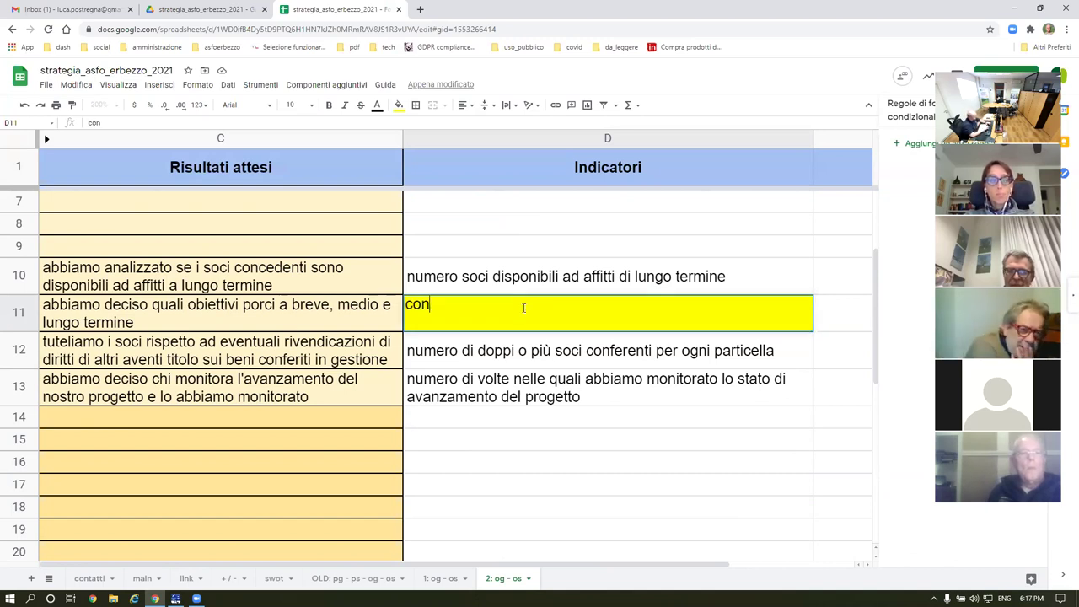
type("ferma")
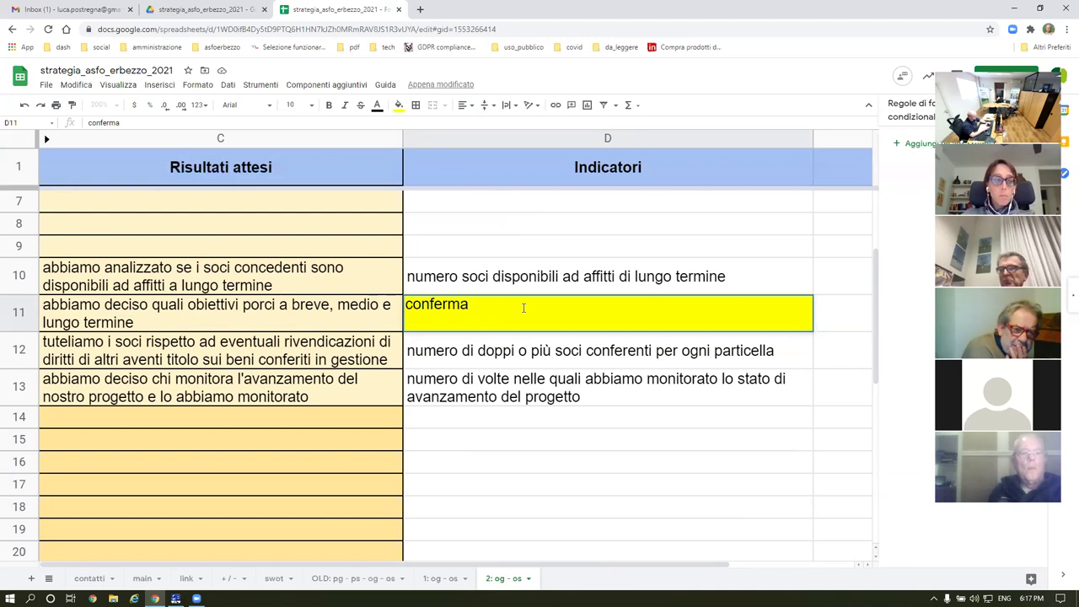
type("o")
type(" ag")
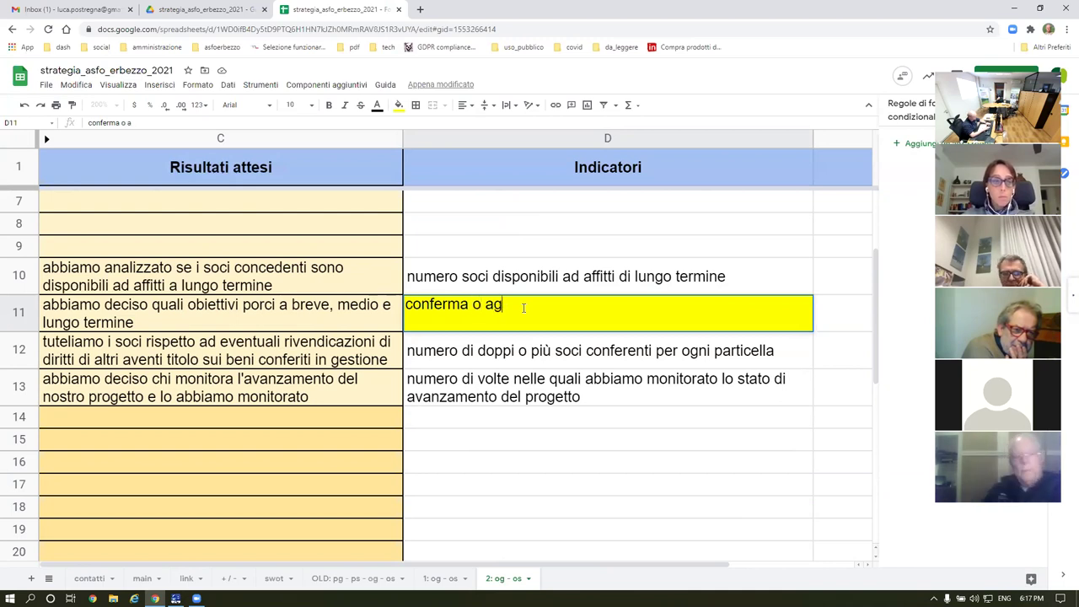
type("giornamento")
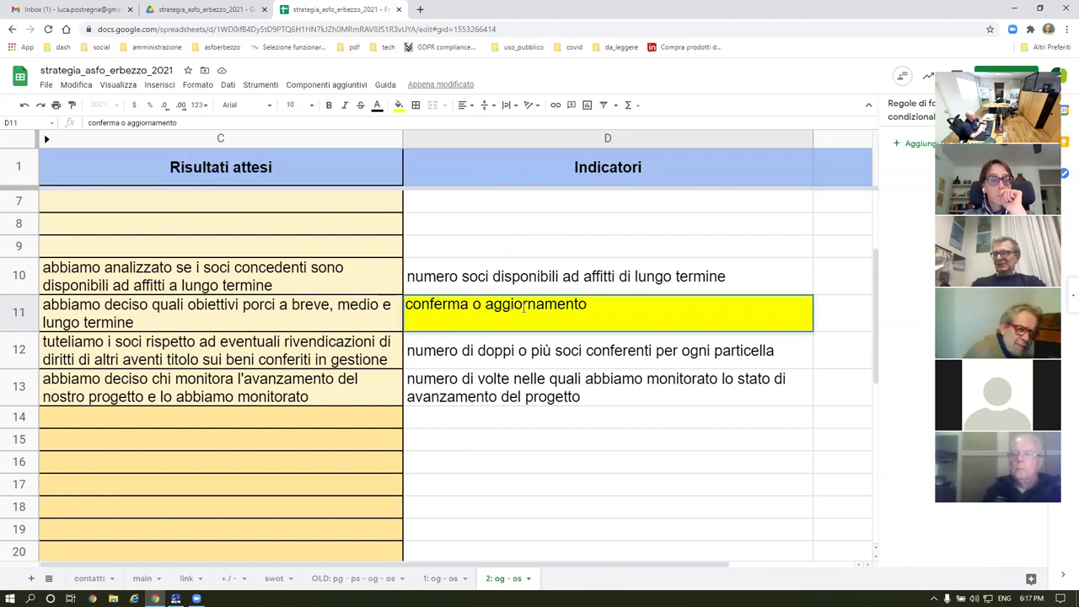
type("degli")
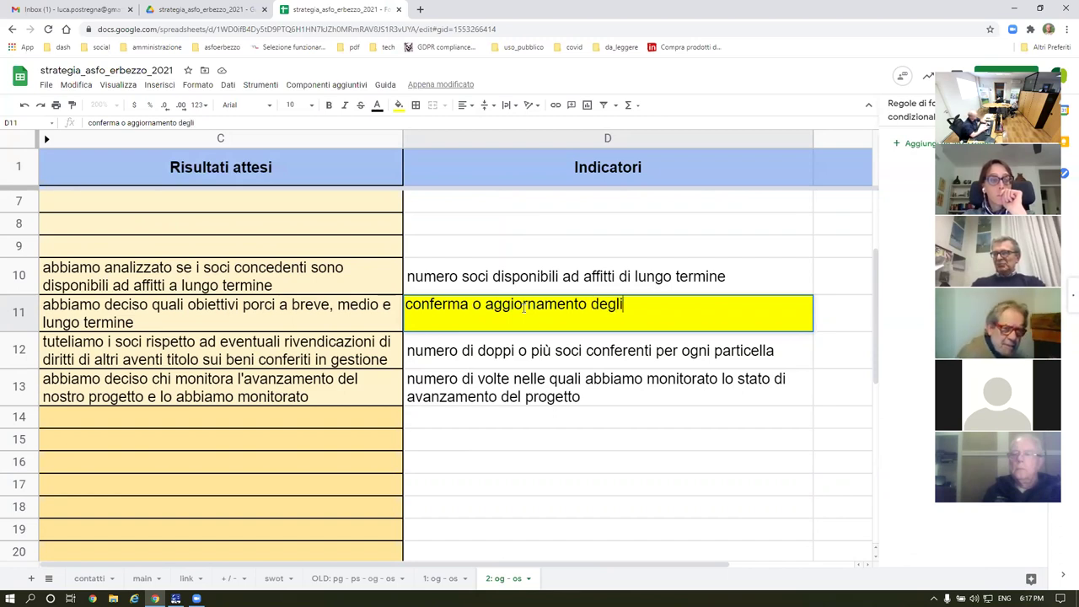
type(" obiettivi p")
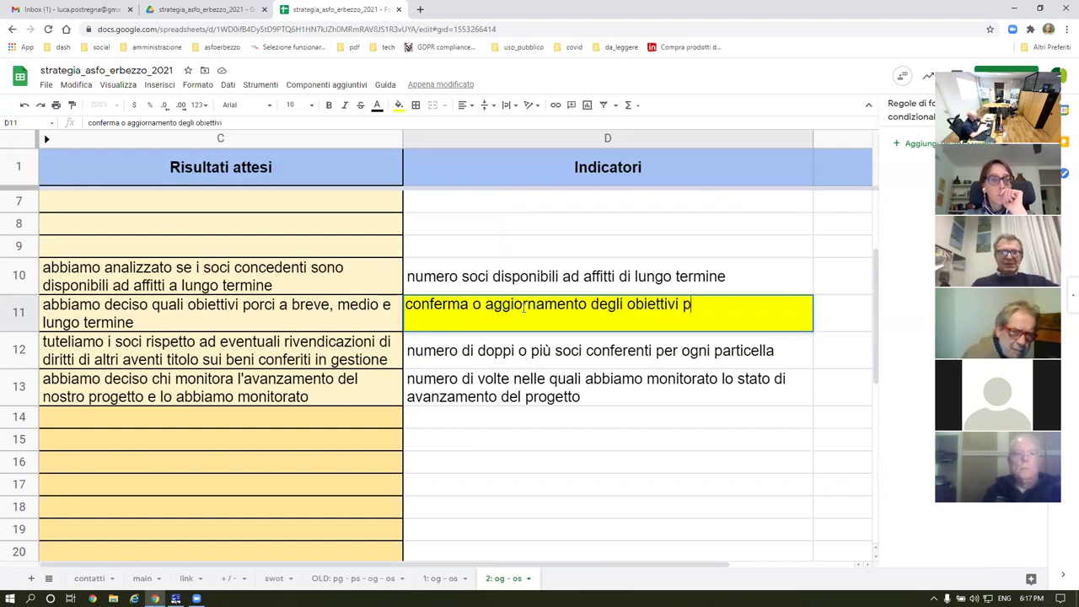
type("redeterm")
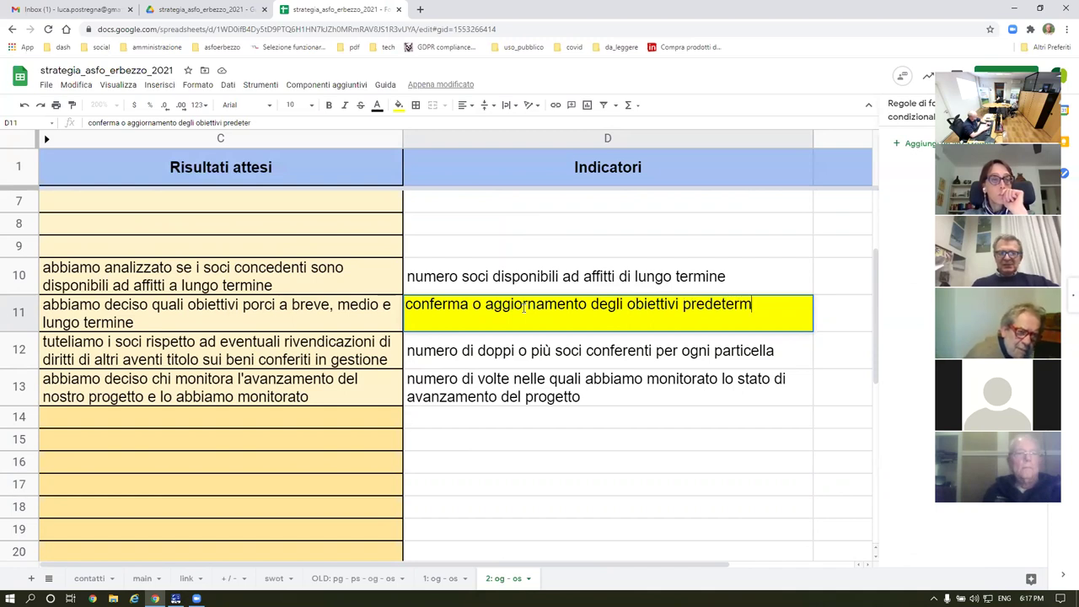
type("inati")
key("Return")
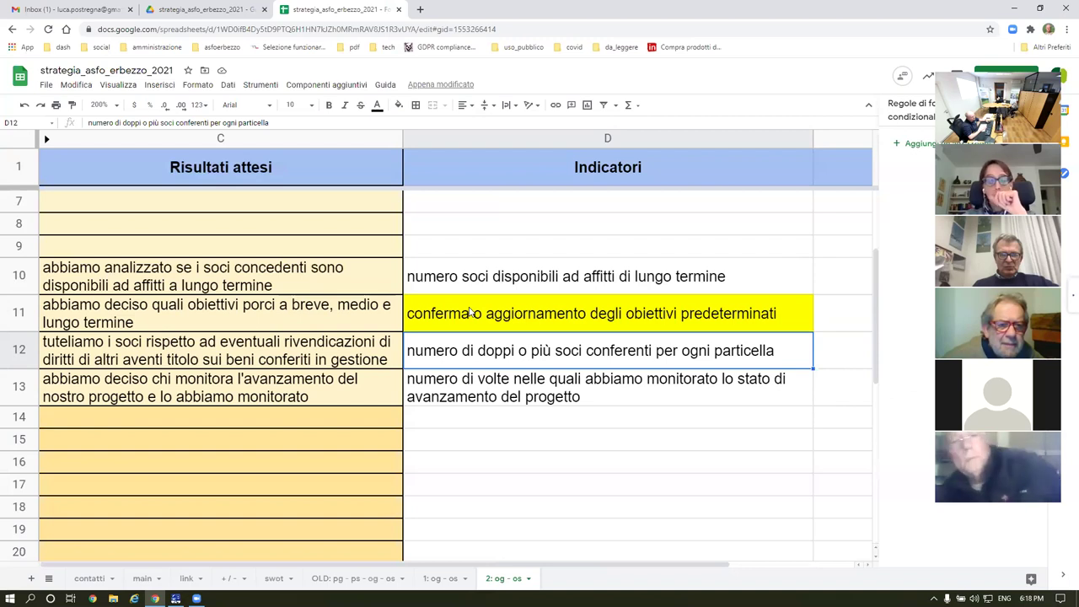
left_click_drag(477, 313, 354, 313)
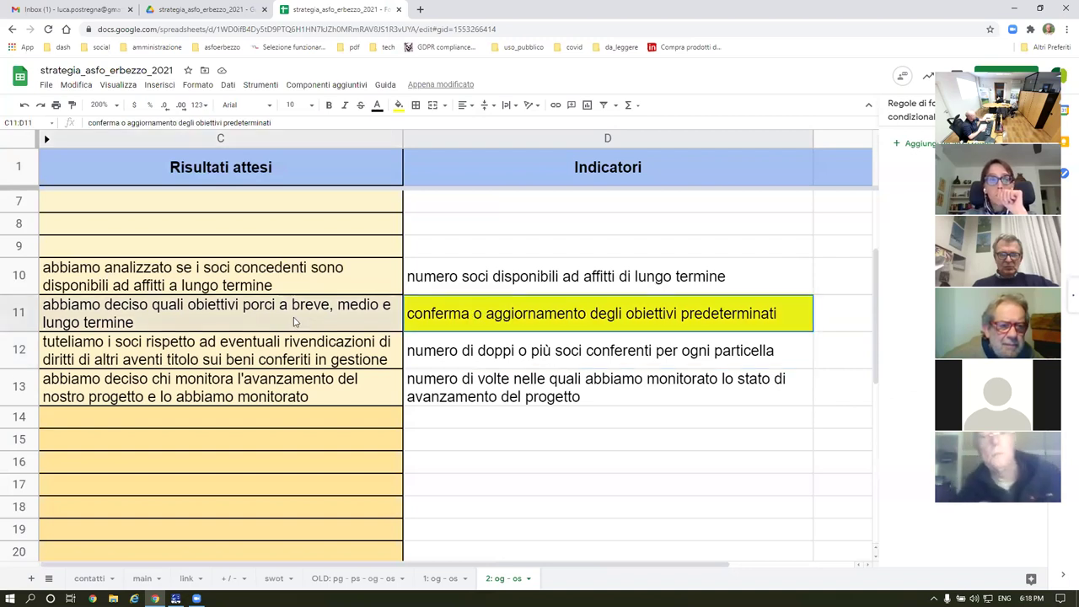
left_click(398, 106)
left_click(619, 269)
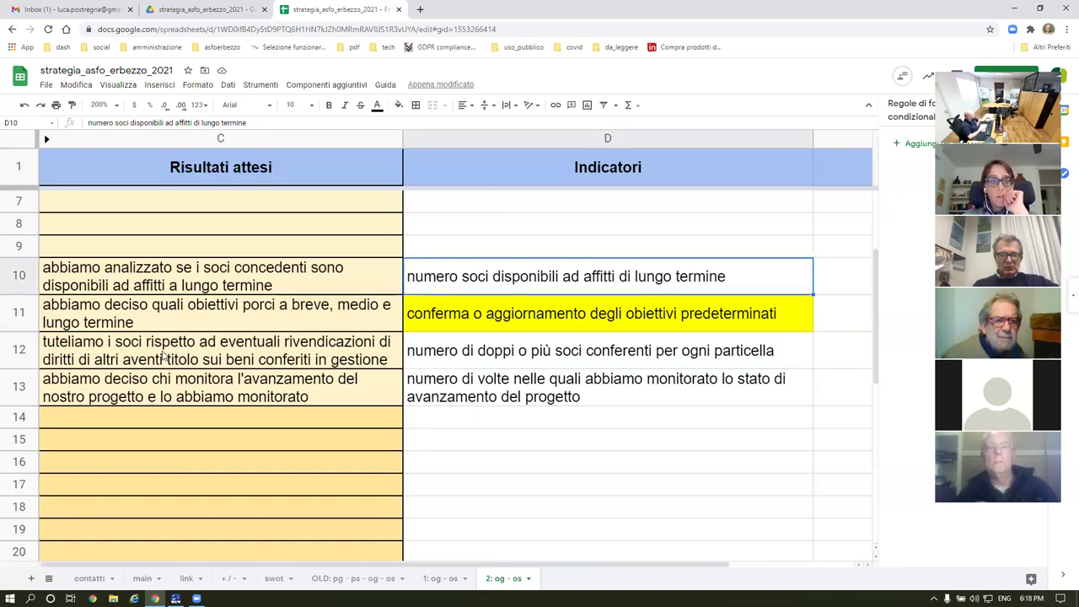
Step: Insert "all'anno" after "numero di volte" in the project monitoring indicator in D13
left_click(209, 363)
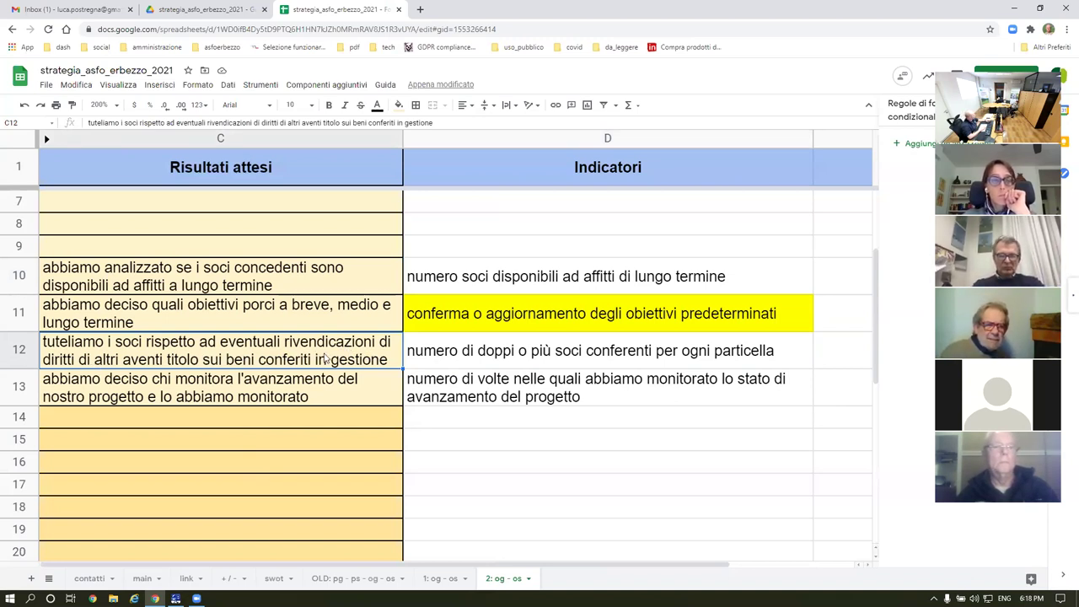
left_click(515, 356)
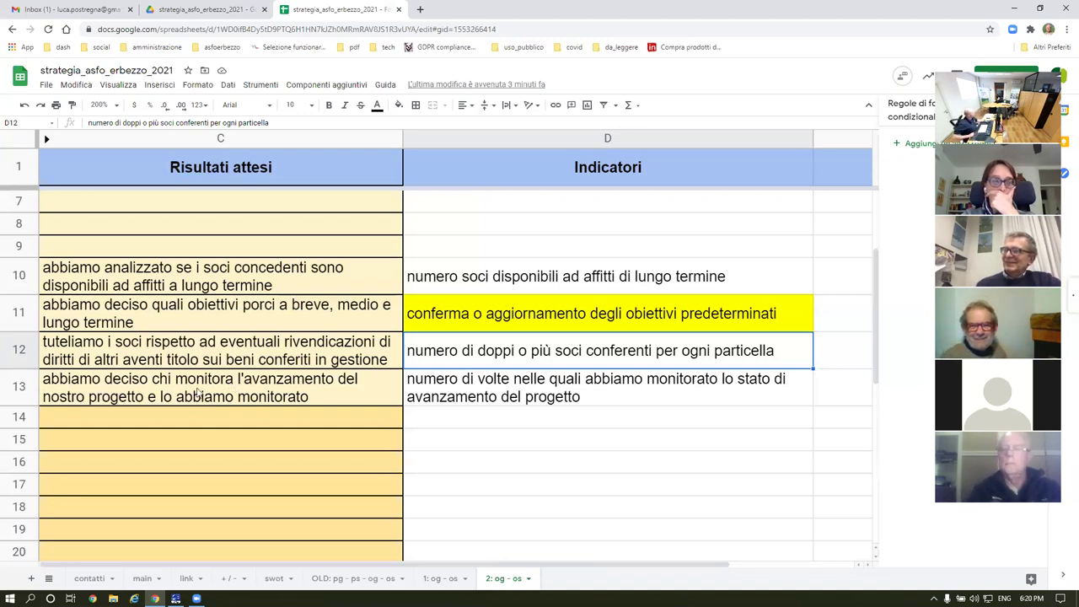
left_click(198, 392)
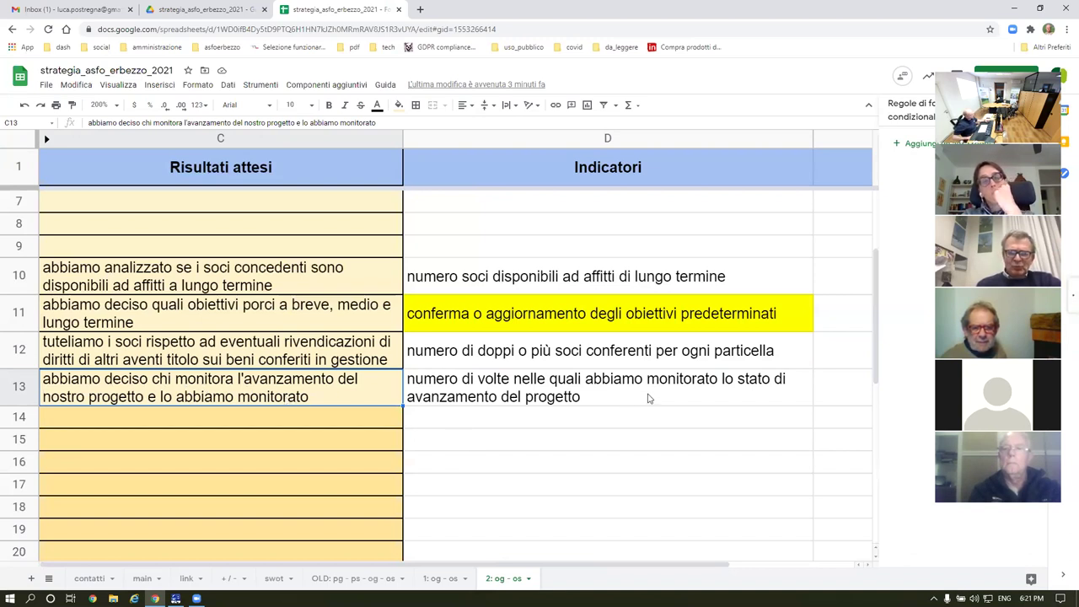
left_click(479, 396)
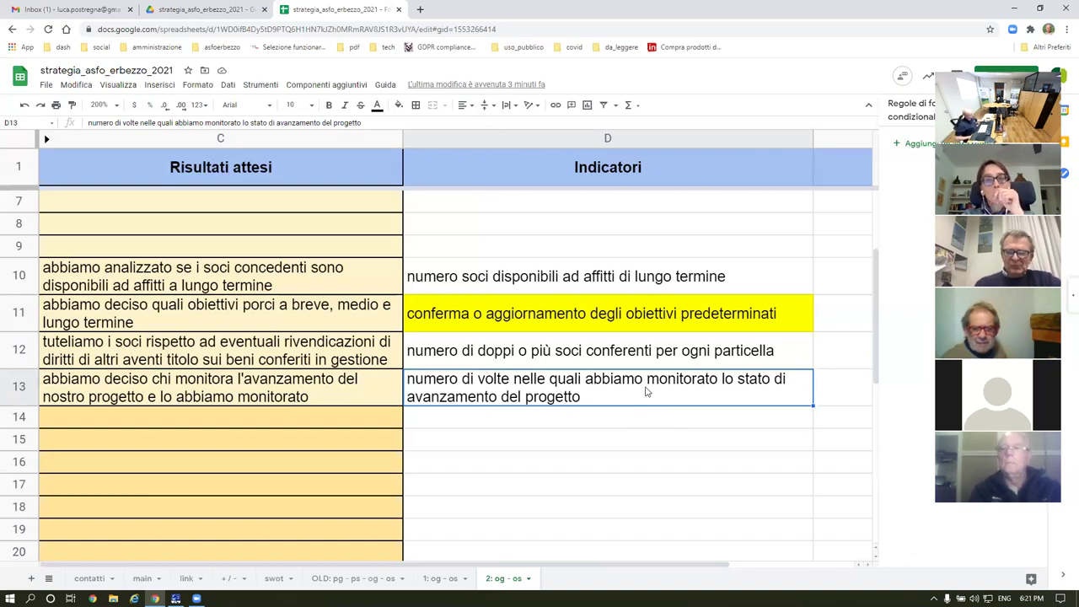
left_click(142, 123)
type("all'anno")
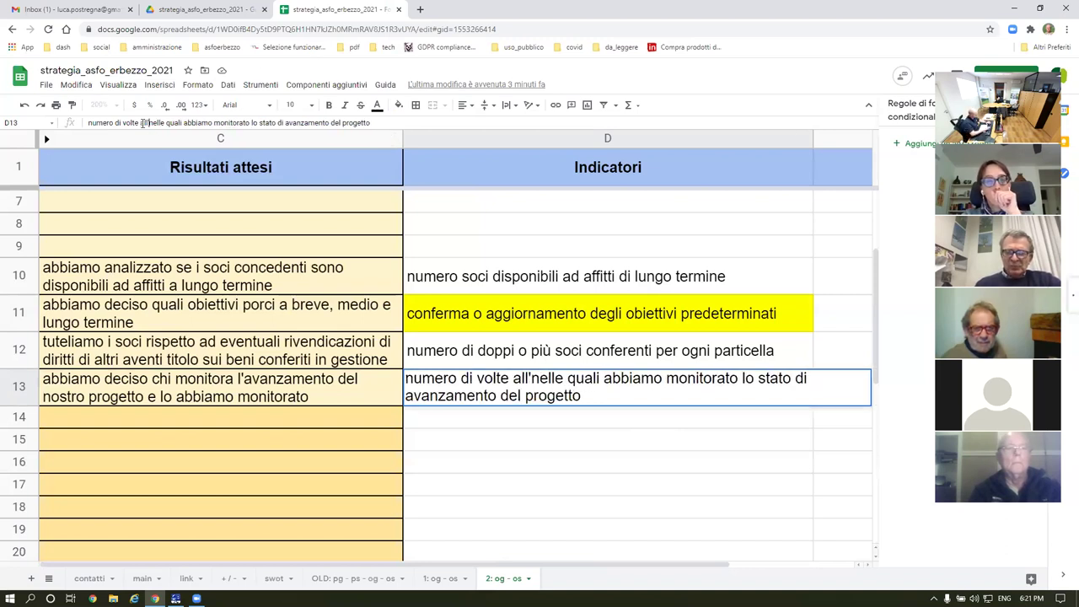
key("Return")
key("Up")
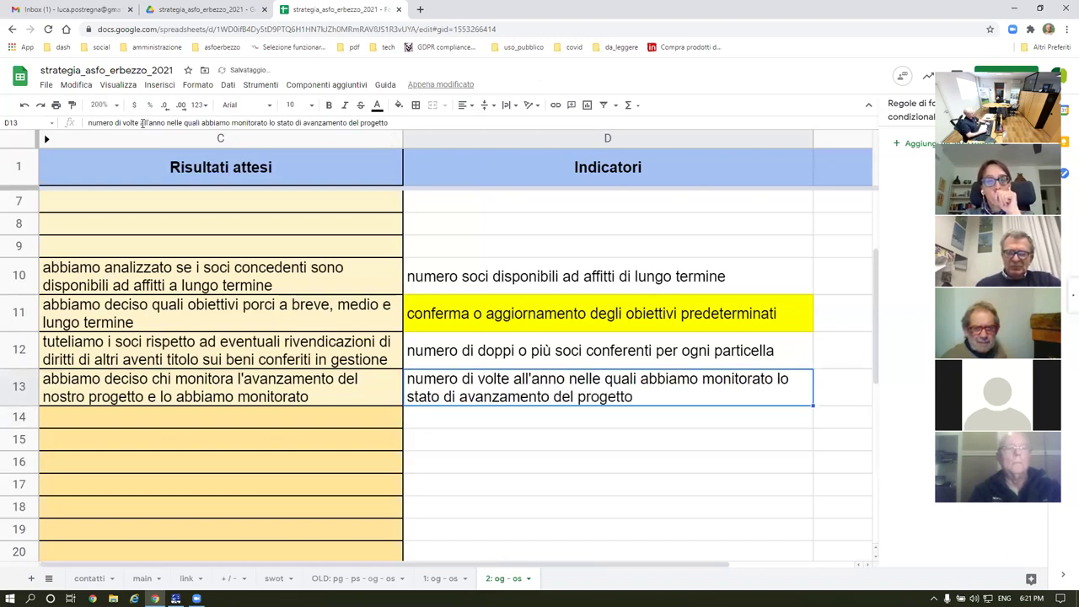
Step: Set the Quantità of the project monitoring indicator in row 13 to 2
key("Right")
key("Return")
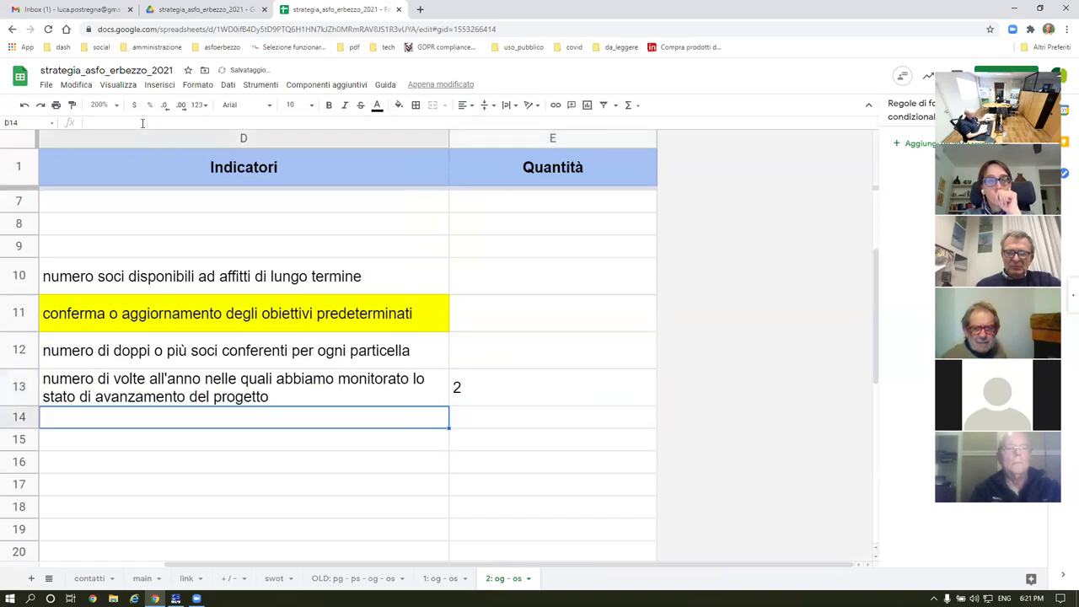
key("Left")
Step: Insert nine blank rows above the result "la rete sentieristica è conosciuta" in row 26
scroll(232, 208, "down", 5)
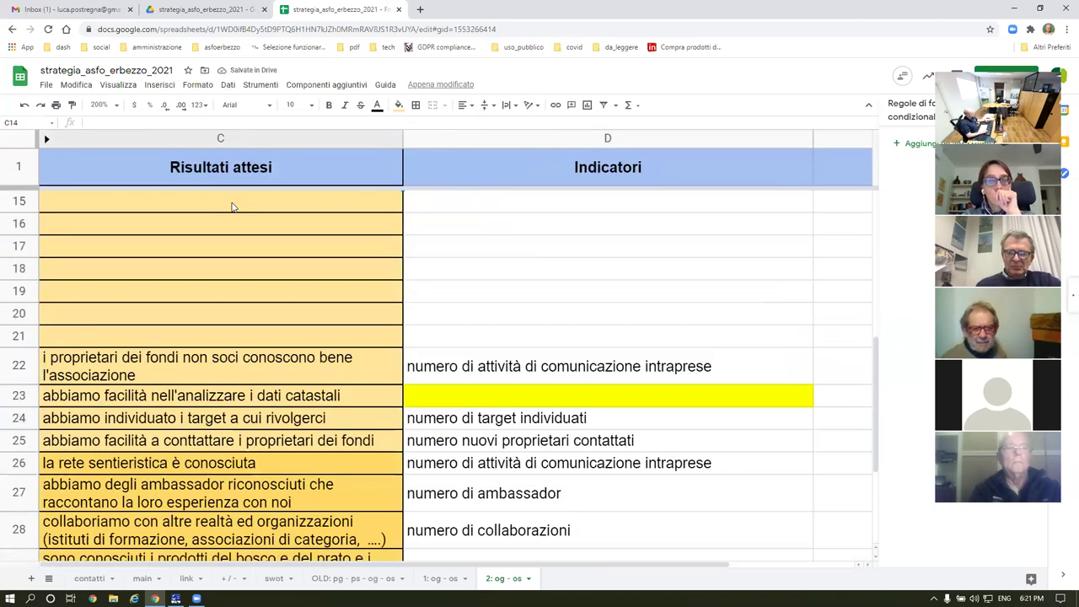
left_click(19, 350)
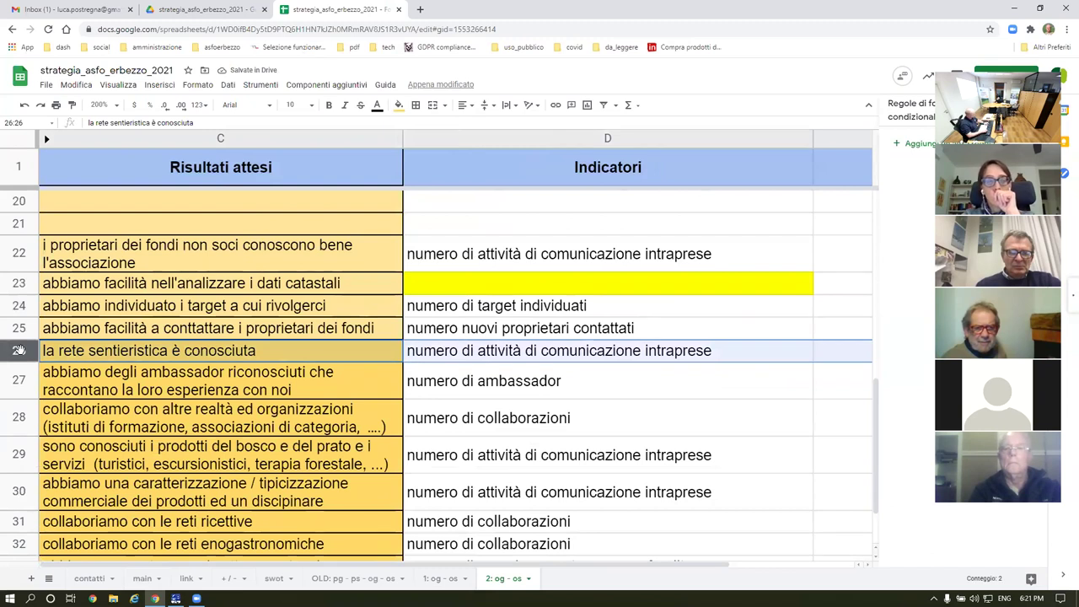
key("ctrl+alt+equal")
key("ctrl+alt+equal")
key("ctrl+alt+equal")
key("ctrl+alt+equal")
key("ctrl+alt+equal")
key("ctrl+alt+equal")
key("ctrl+alt+equal")
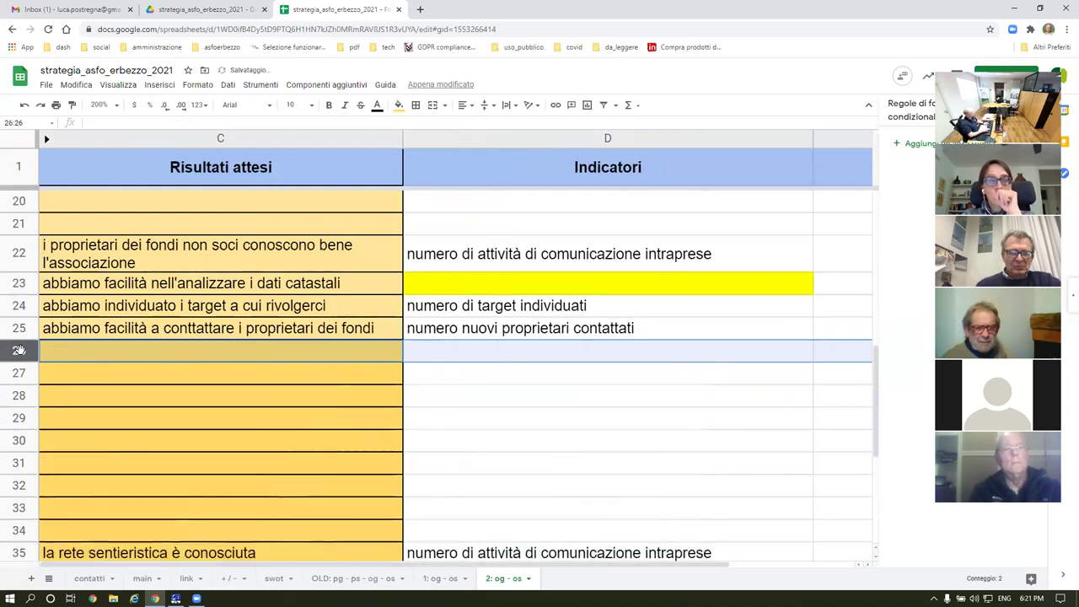
scroll(687, 244, "up", 3)
scroll(687, 244, "up", 2)
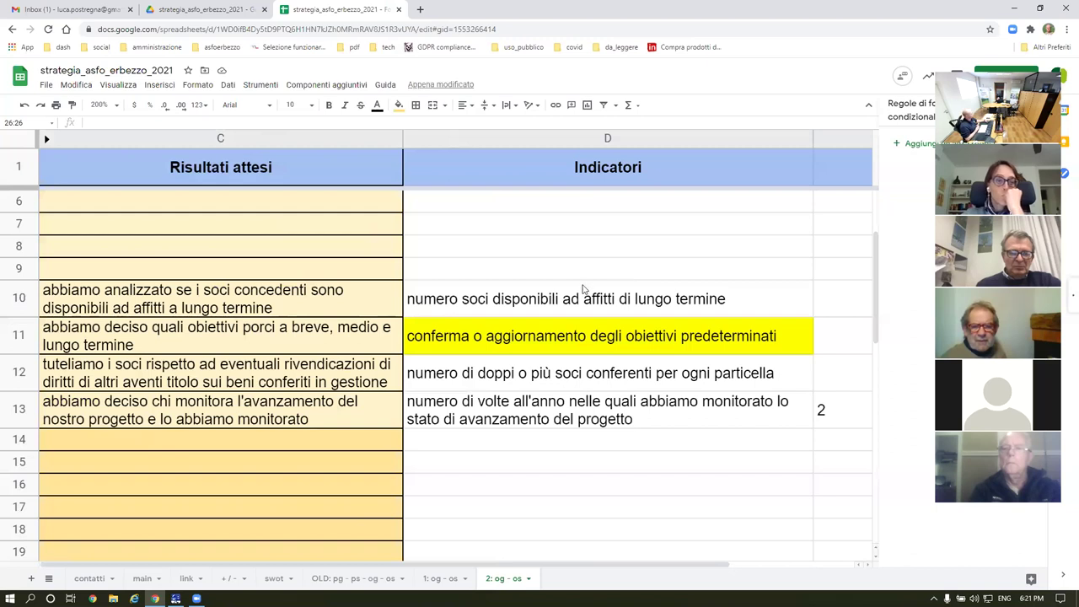
scroll(512, 262, "down", 2)
scroll(513, 262, "down", 5)
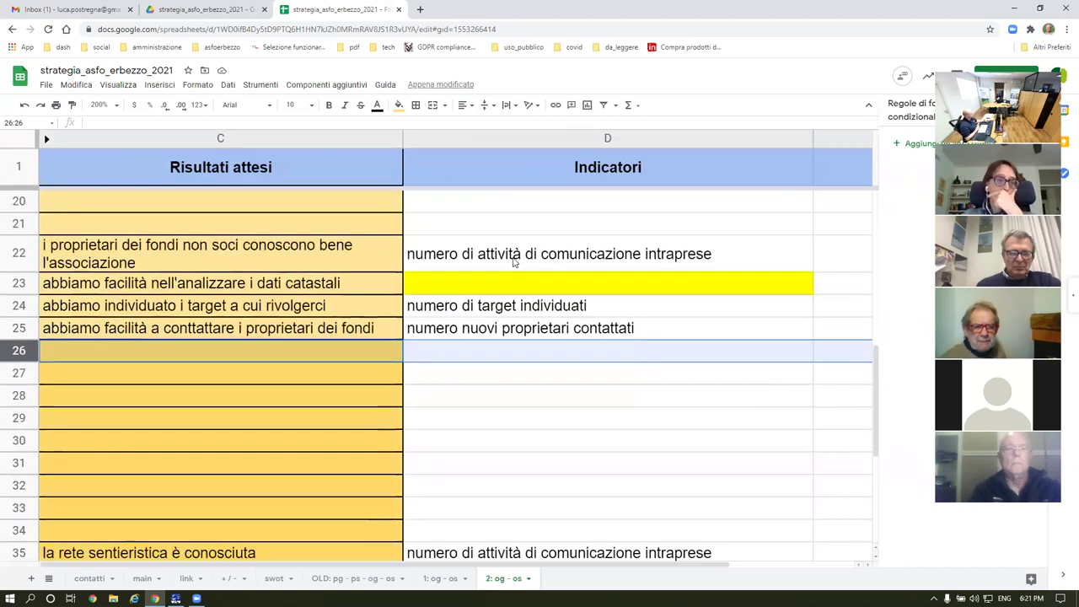
scroll(513, 262, "up", 2)
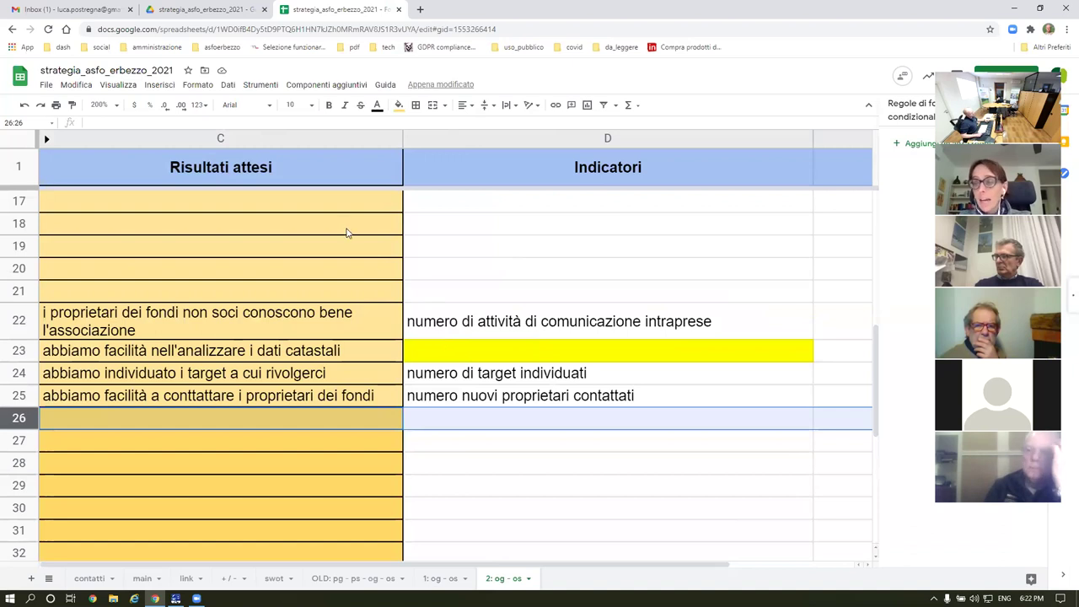
left_click(106, 324)
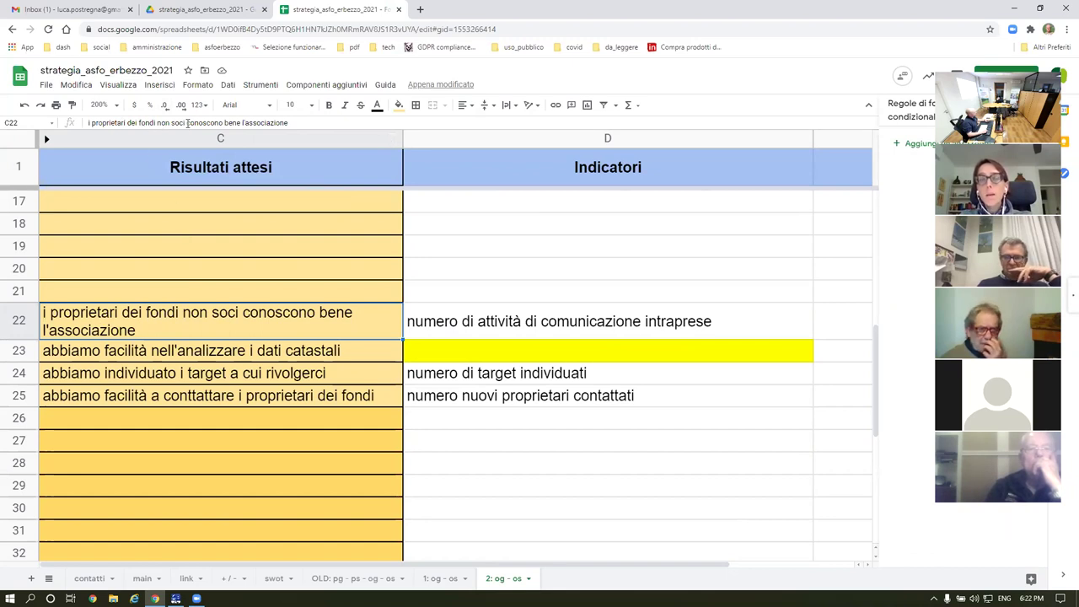
left_click(186, 123)
type("dest")
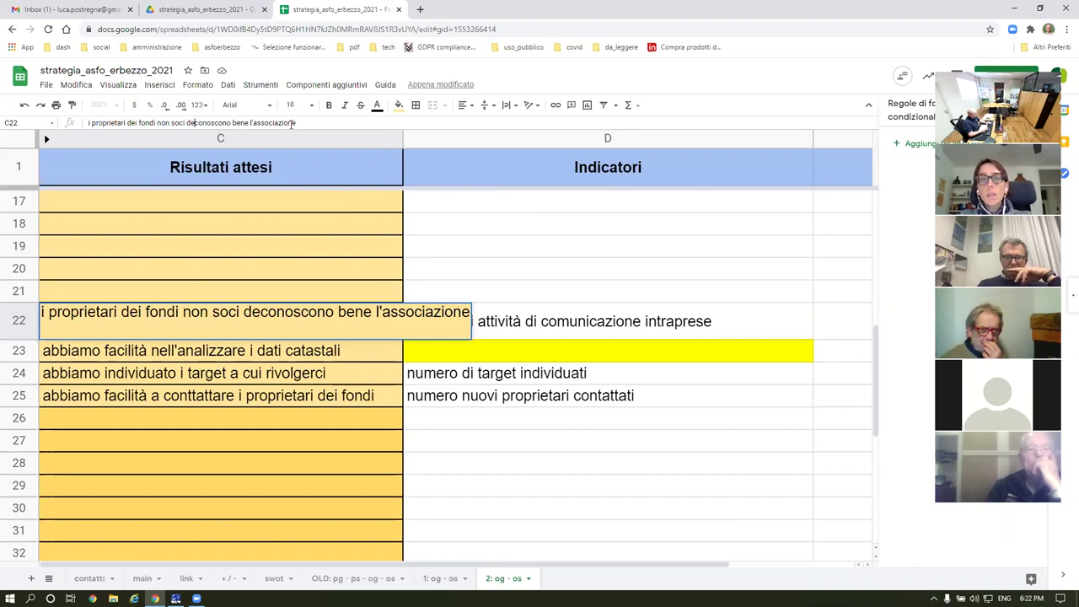
key("BackSpace")
key("BackSpace")
key("BackSpace")
key("BackSpace")
key("Return")
key("Up")
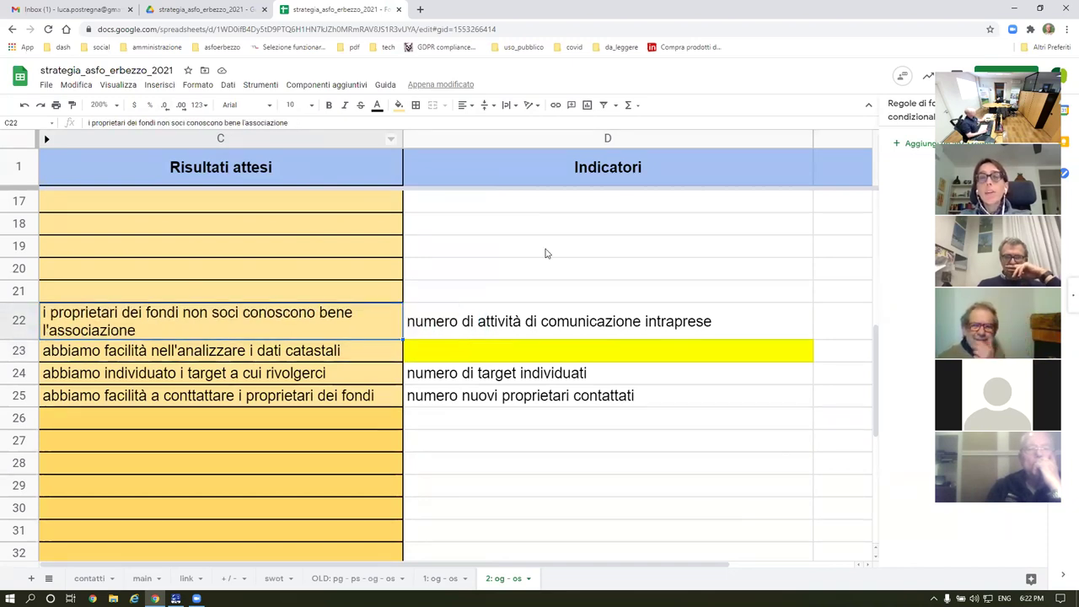
Step: Change the indicator in D22 to "numero di non soci destinatari delle attività di comunicazione"
key("Right")
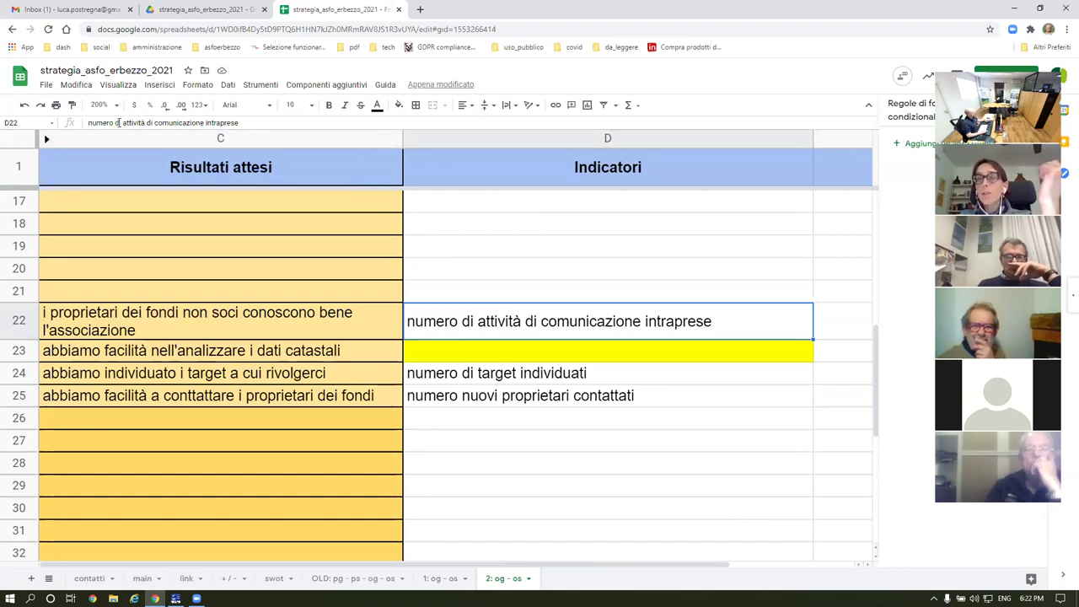
left_click_drag(121, 124, 240, 124)
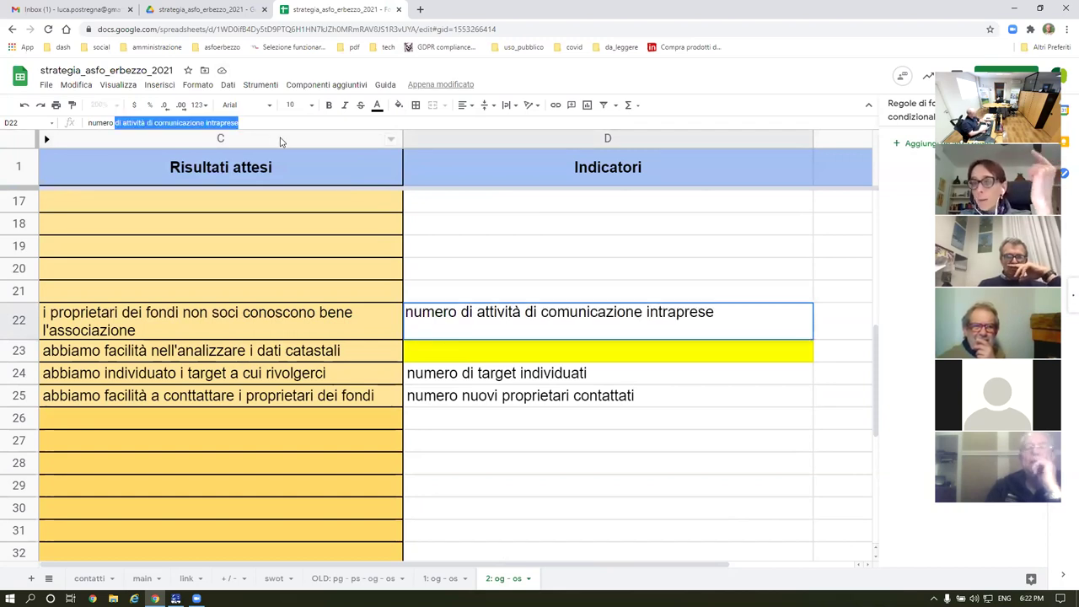
key("BackSpace")
type("non soci")
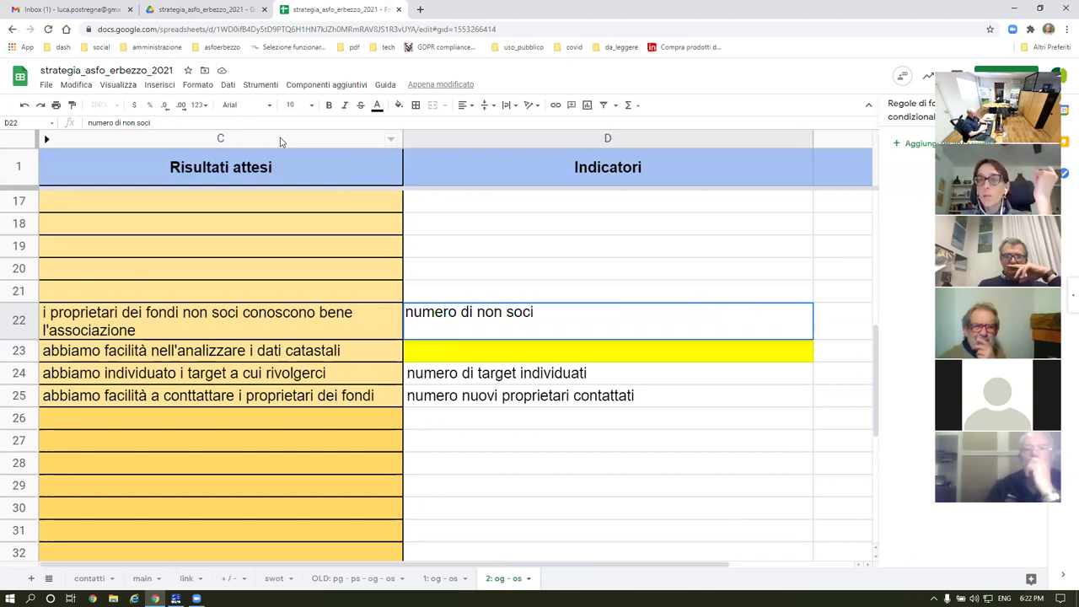
type(" destina")
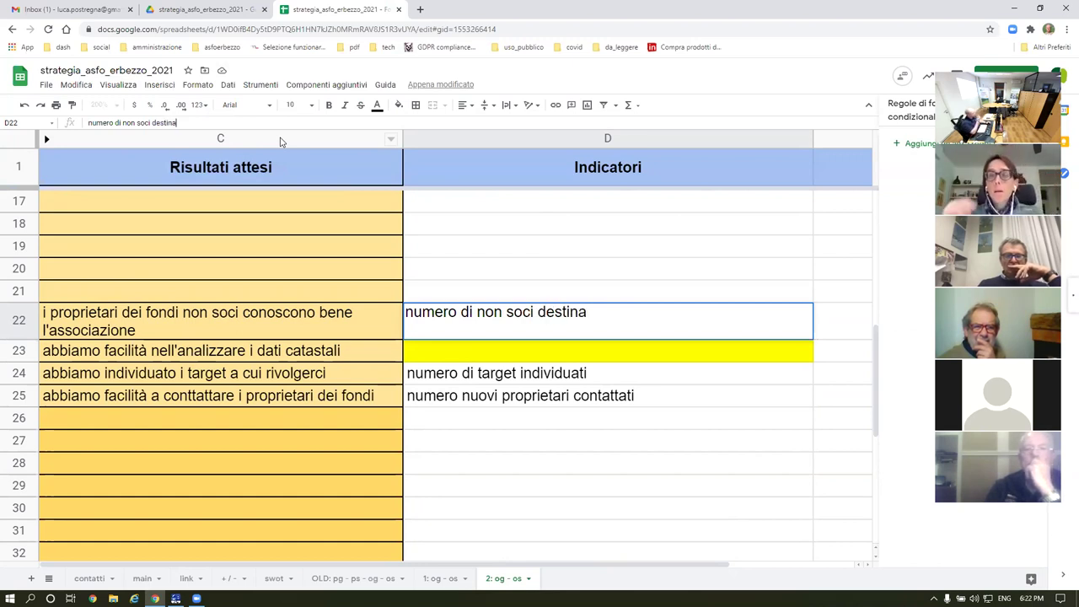
type("tari")
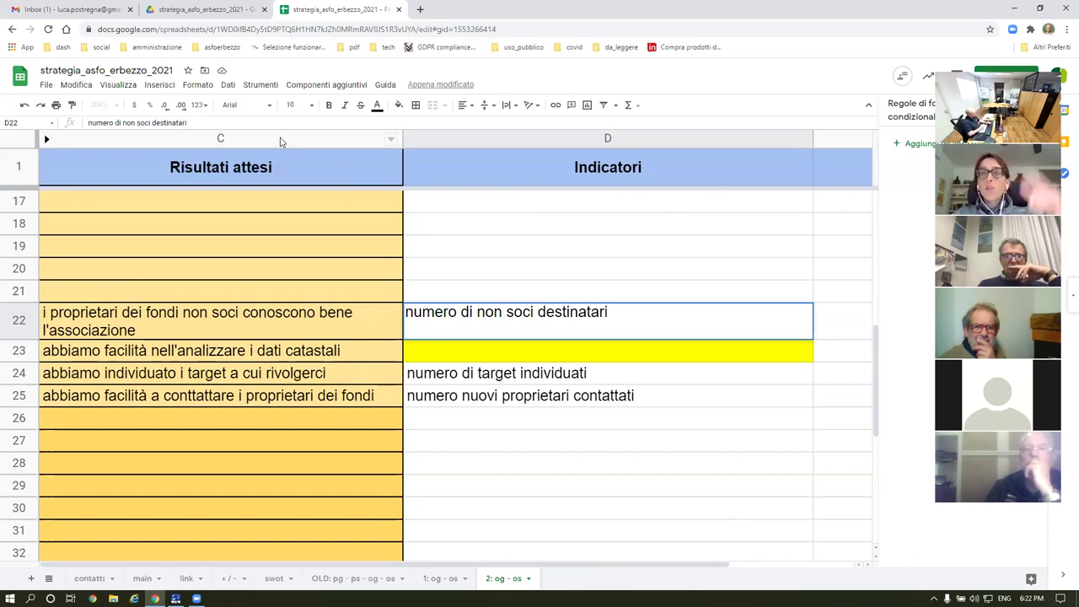
type(" del")
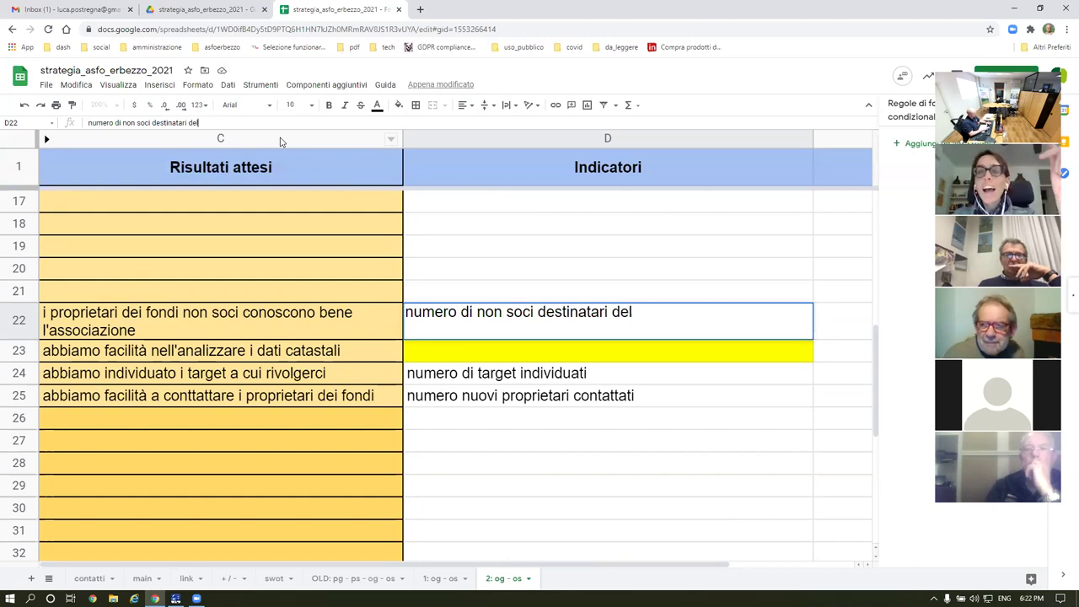
type("le attività")
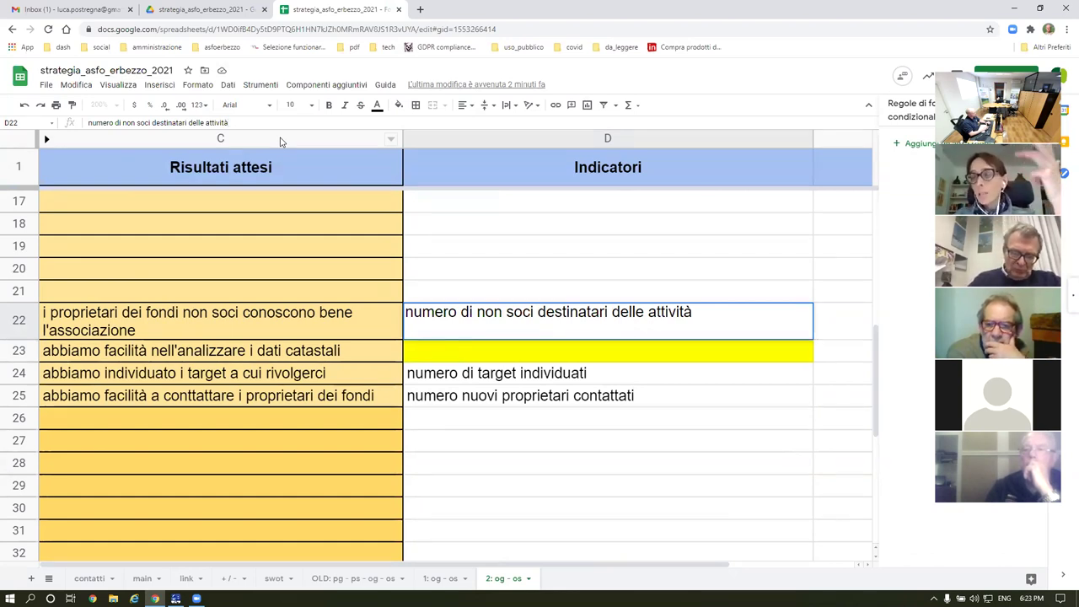
type("di comunicazione")
key("Return")
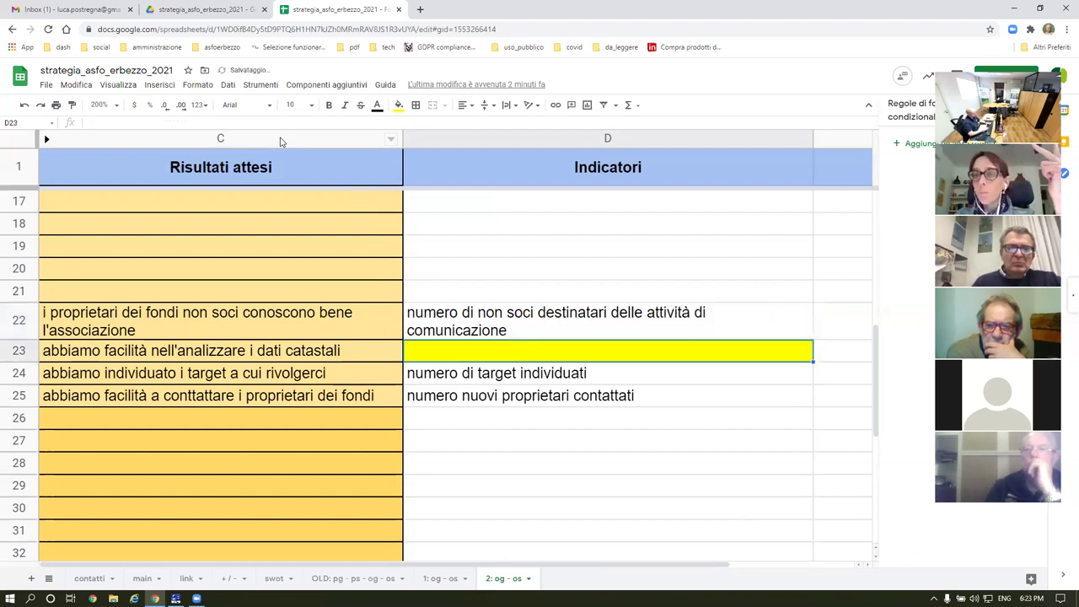
key("Up")
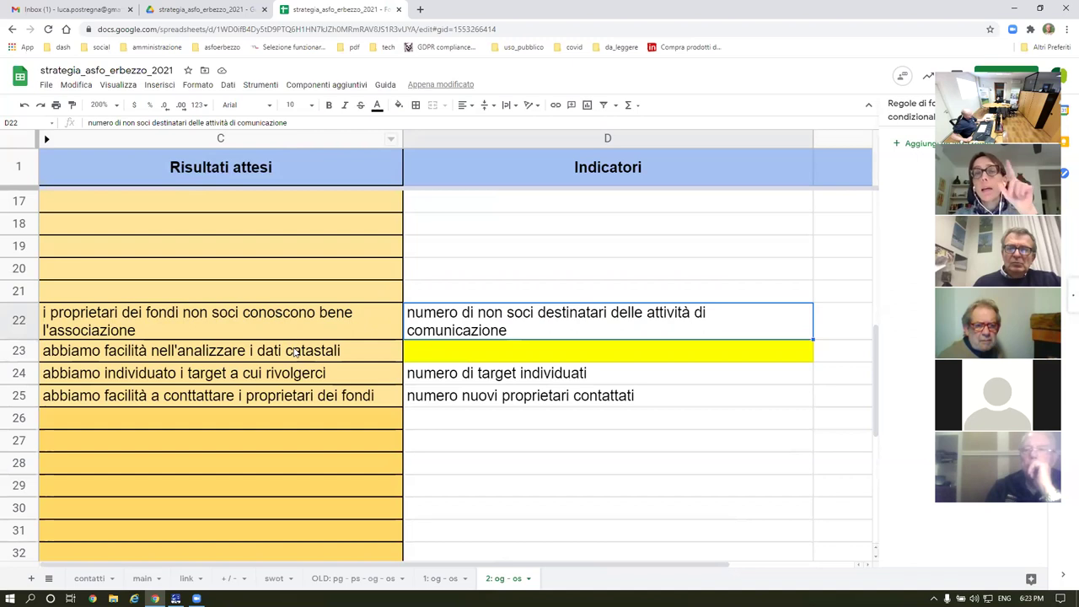
left_click(260, 356)
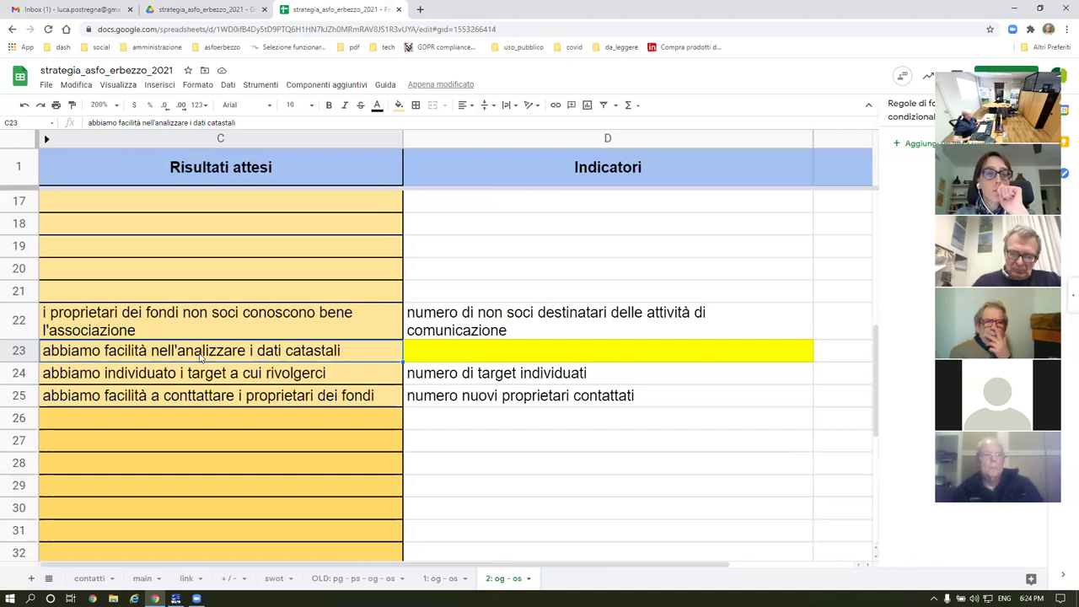
left_click(481, 356)
left_click(175, 353)
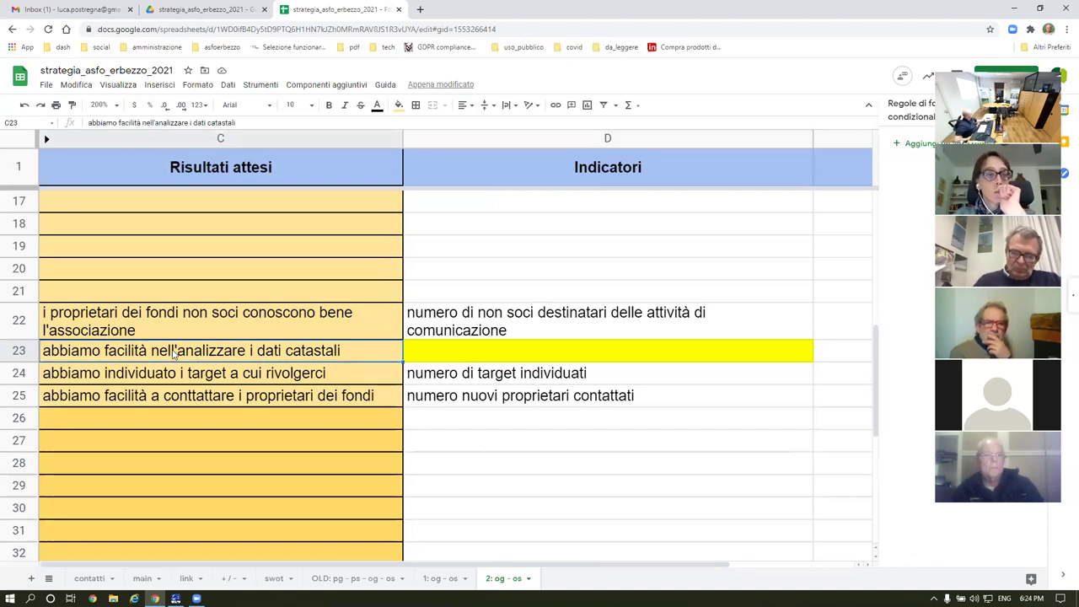
left_click(443, 355)
left_click(352, 355)
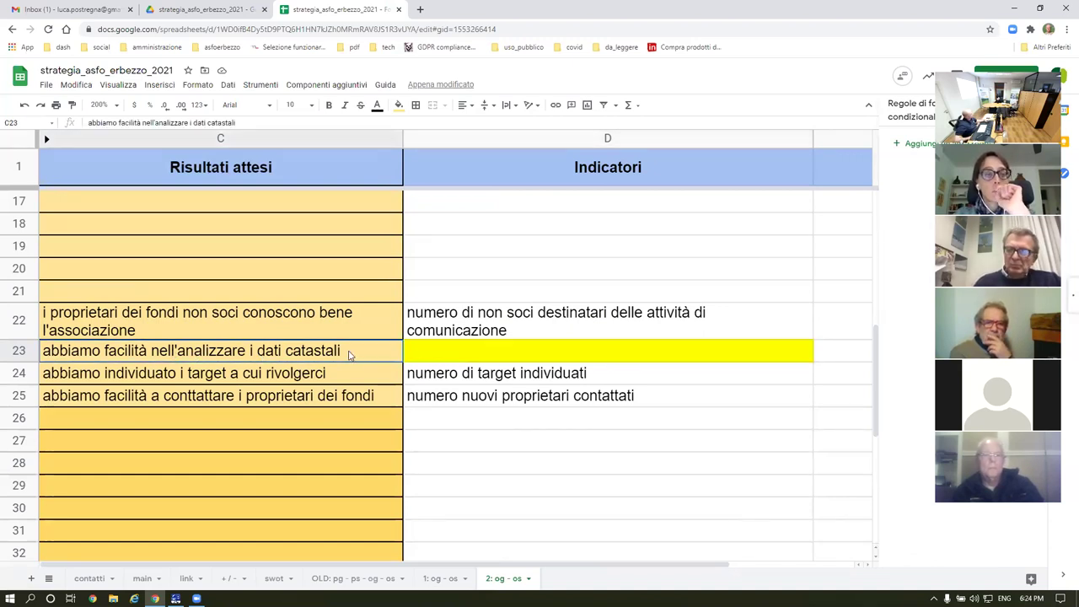
left_click(446, 355)
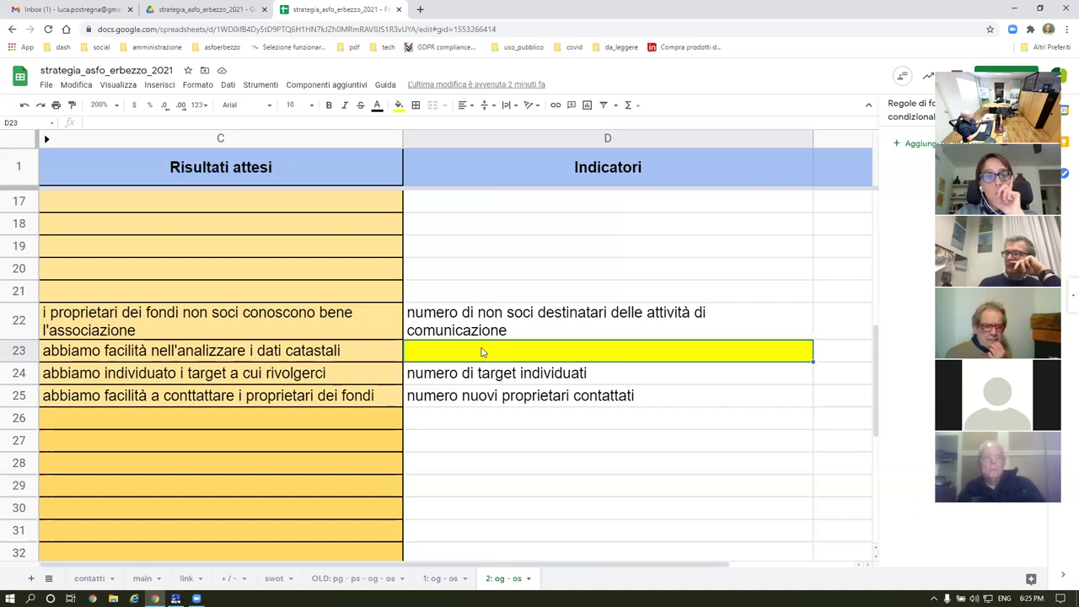
Step: Fill the cadastral data result in C23 with yellow and strike through its text
left_click(278, 354)
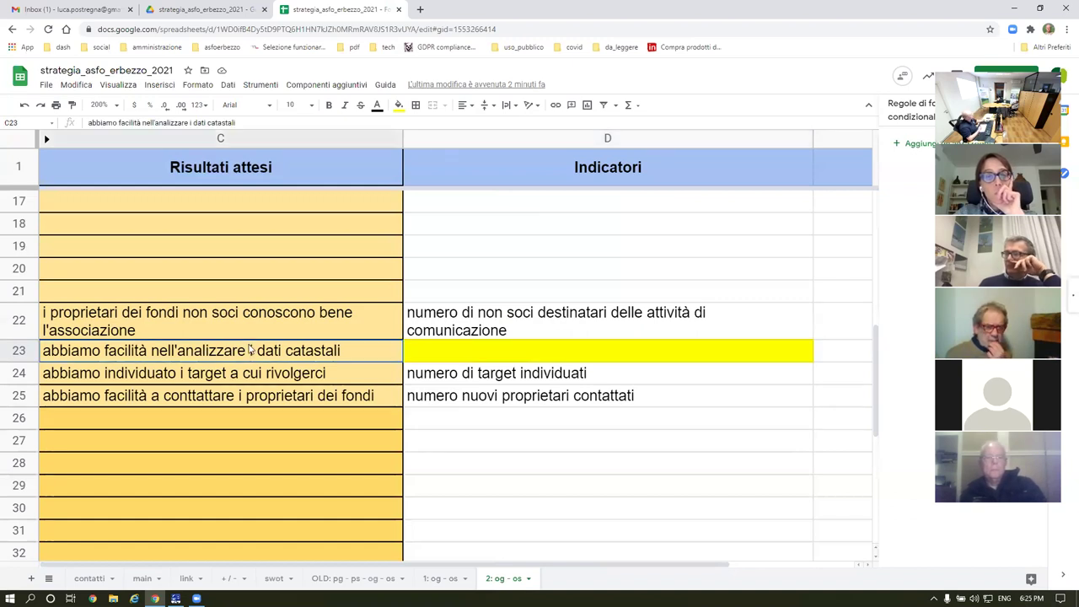
left_click(399, 104)
left_click(438, 159)
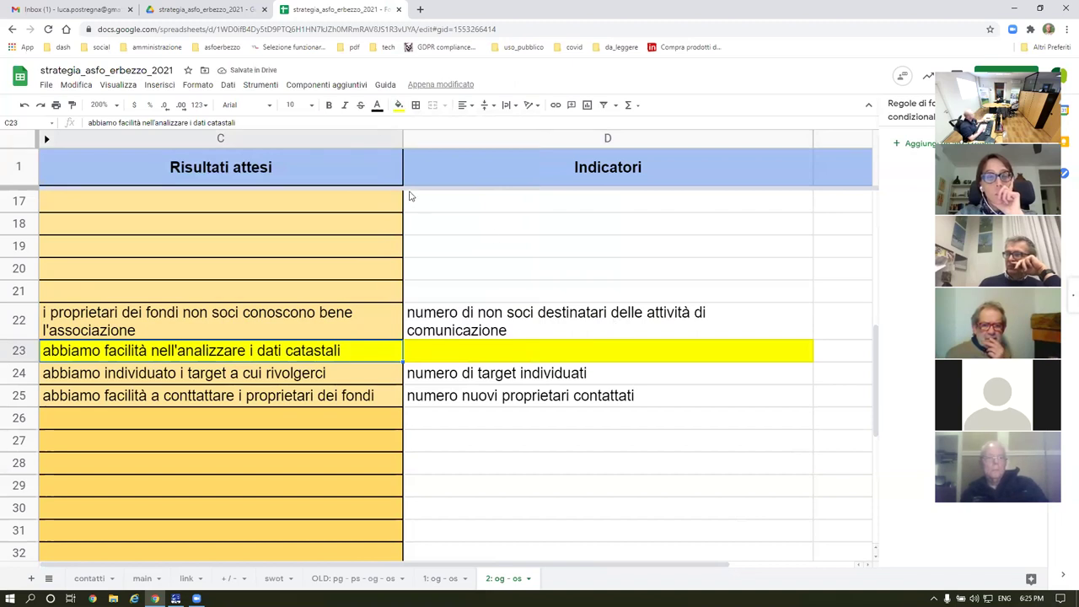
left_click(362, 107)
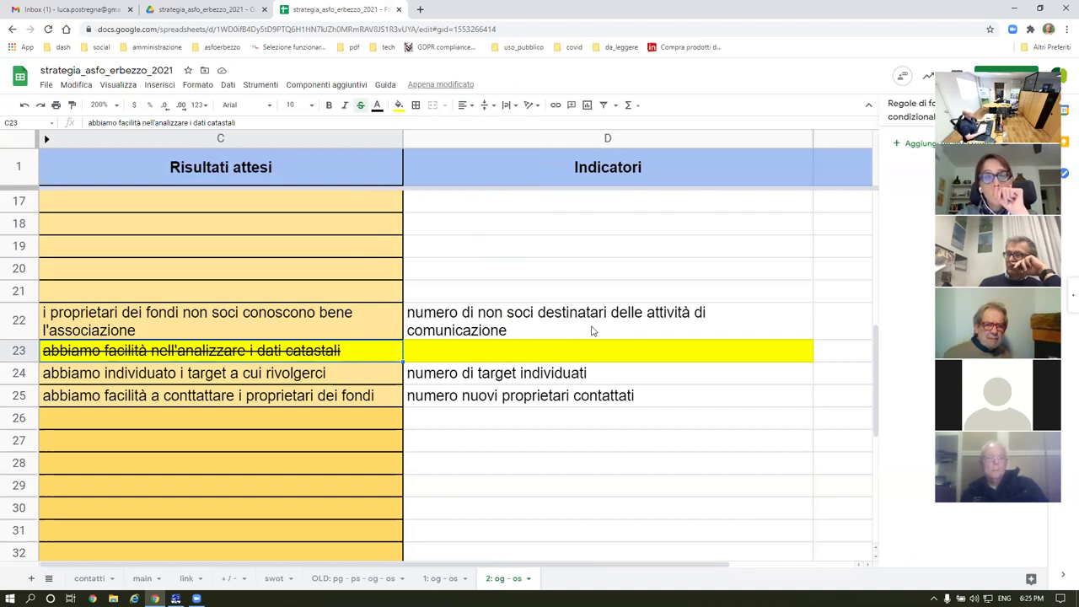
Step: Insert ten blank rows above the result "abbiamo una caratterizzazione / tipicizzazione commerciale dei prodotti" in row 39
left_click(477, 396)
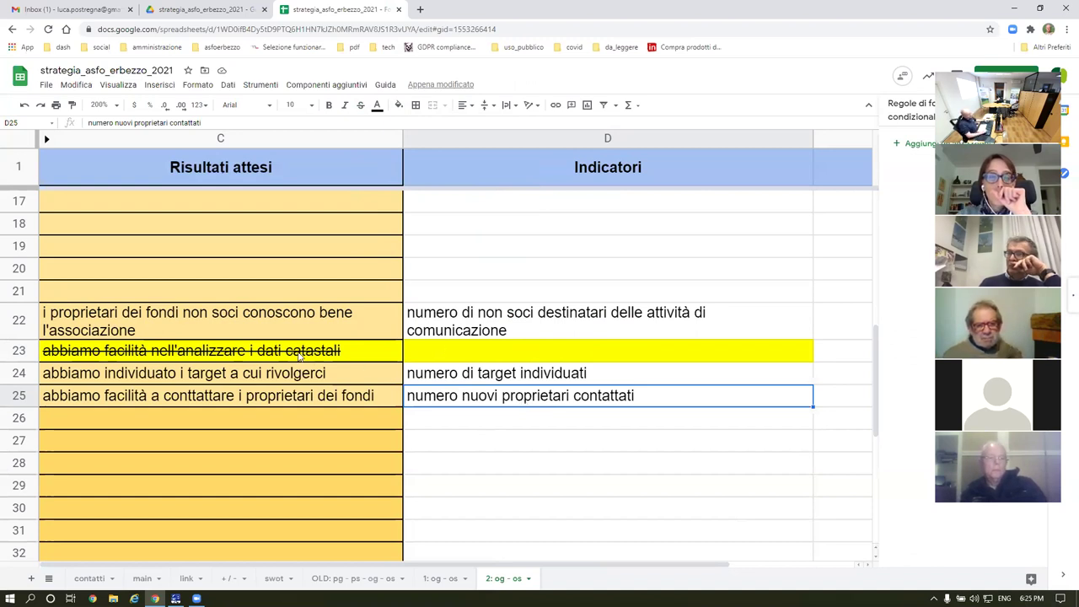
scroll(303, 364, "down", 3)
scroll(304, 364, "down", 2)
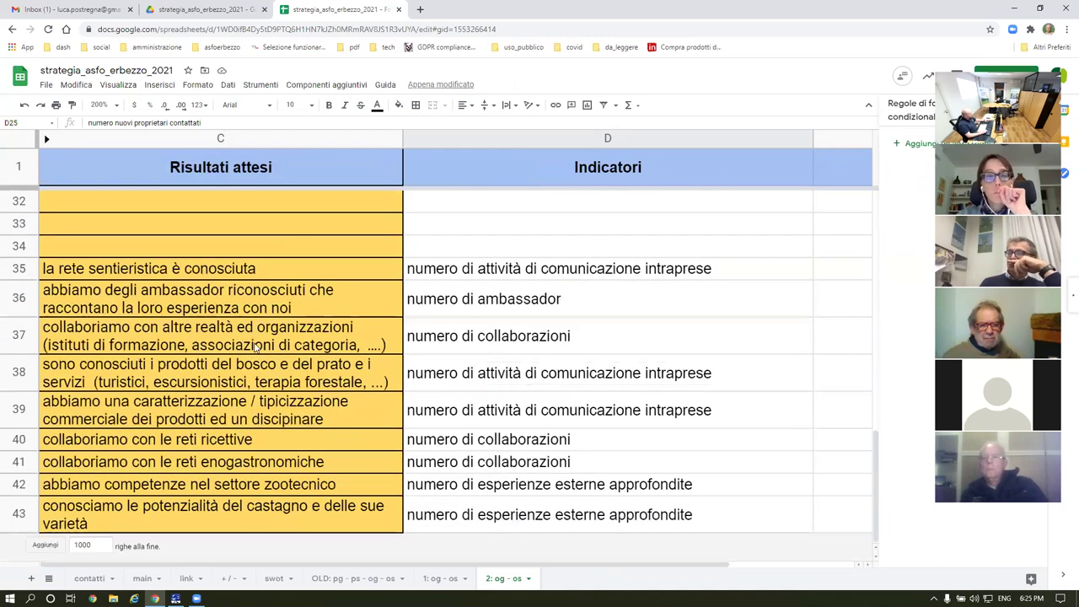
left_click(18, 409)
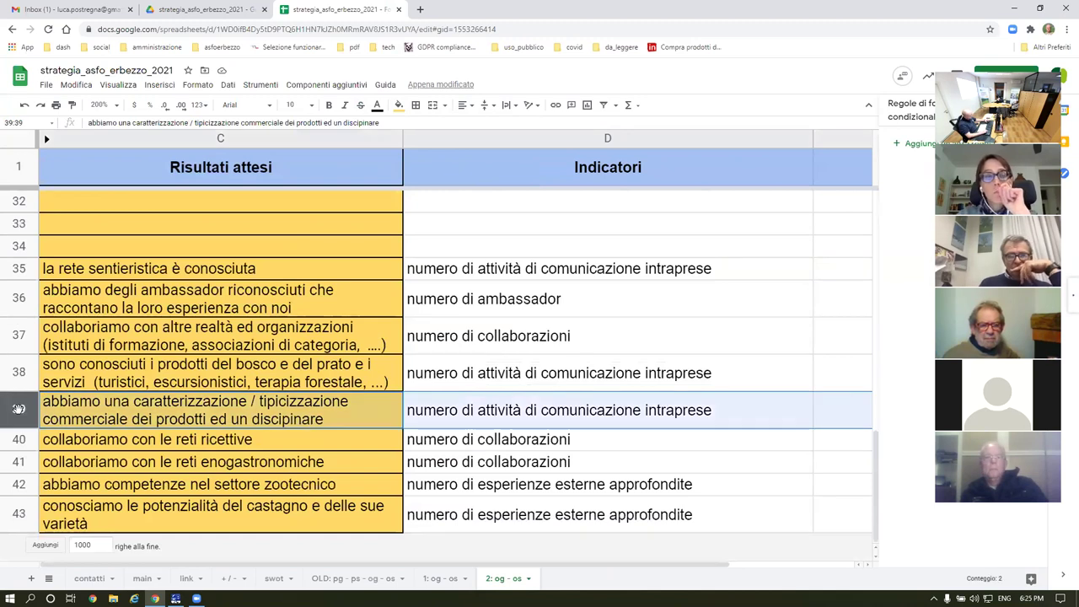
key("ctrl+alt+equal")
key("ctrl+alt+equal")
key("ctrl+alt+equal")
key("ctrl+alt+equal")
key("ctrl+alt+equal")
key("ctrl+alt+equal")
key("ctrl+alt+equal")
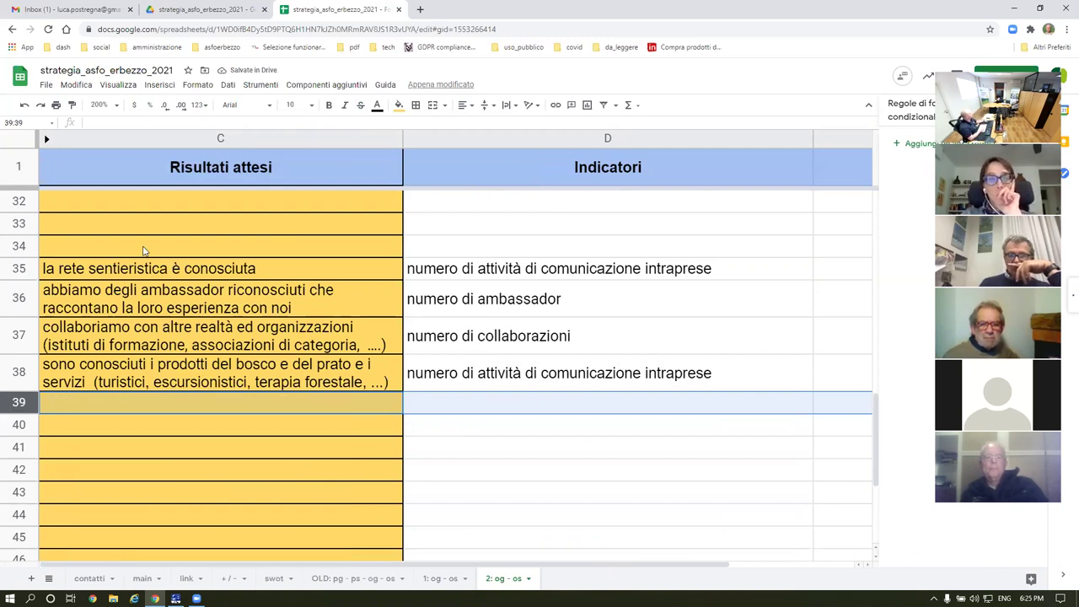
Step: Insert one blank row between the result "la rete sentieristica è conosciuta" and the ambassador result
left_click(193, 276)
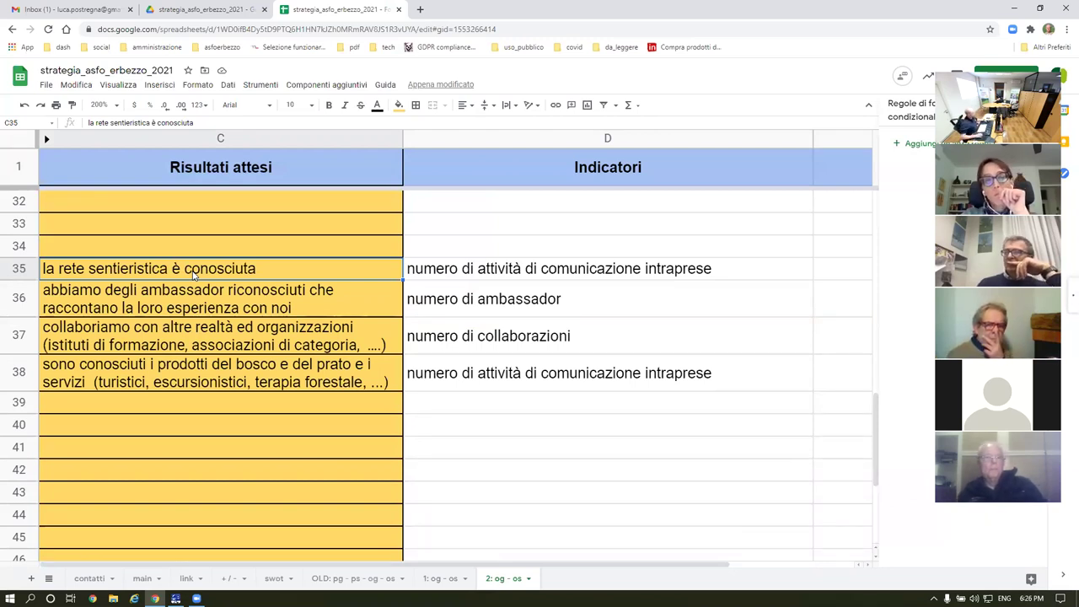
left_click(13, 270)
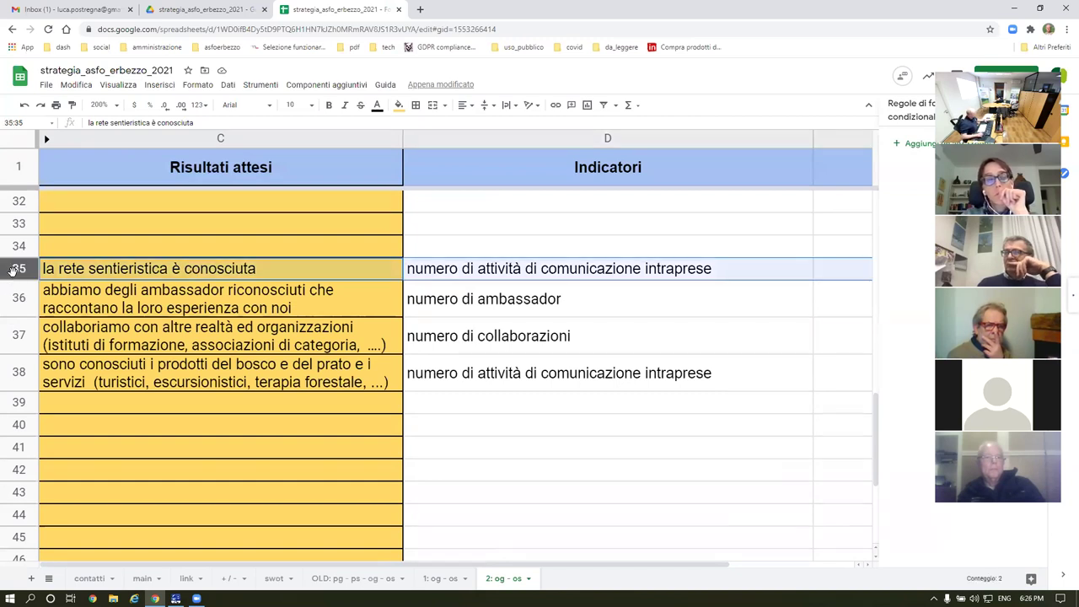
key("Down")
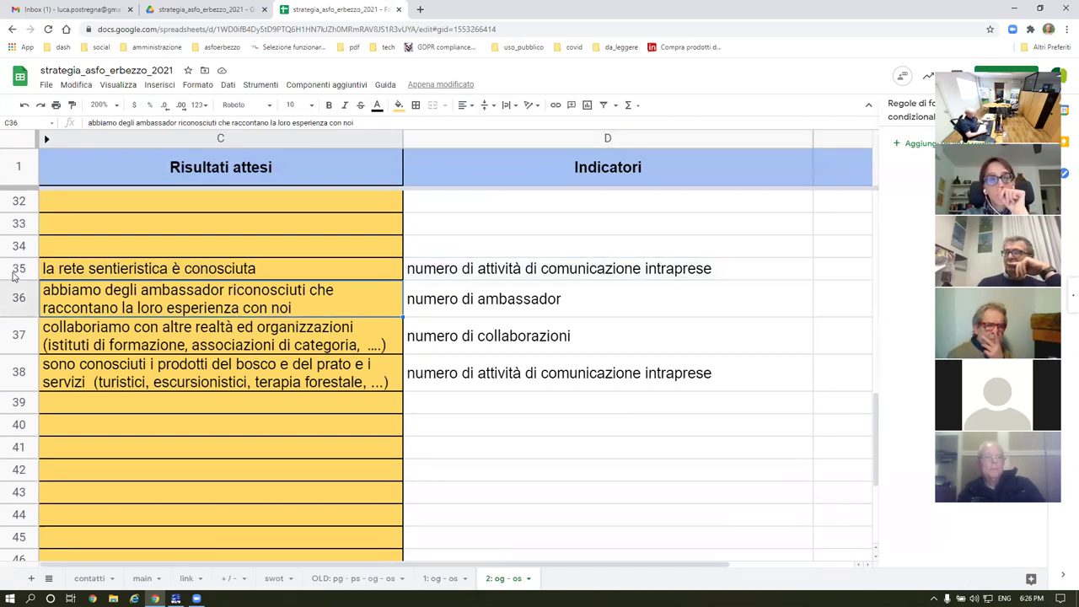
key("ctrl+alt+equal")
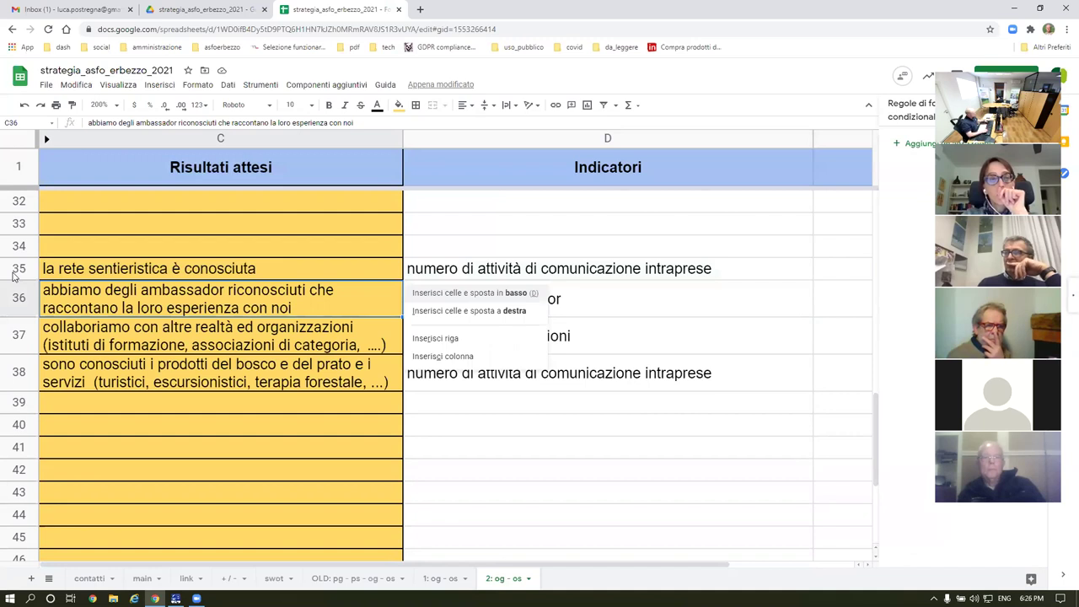
left_click(20, 295)
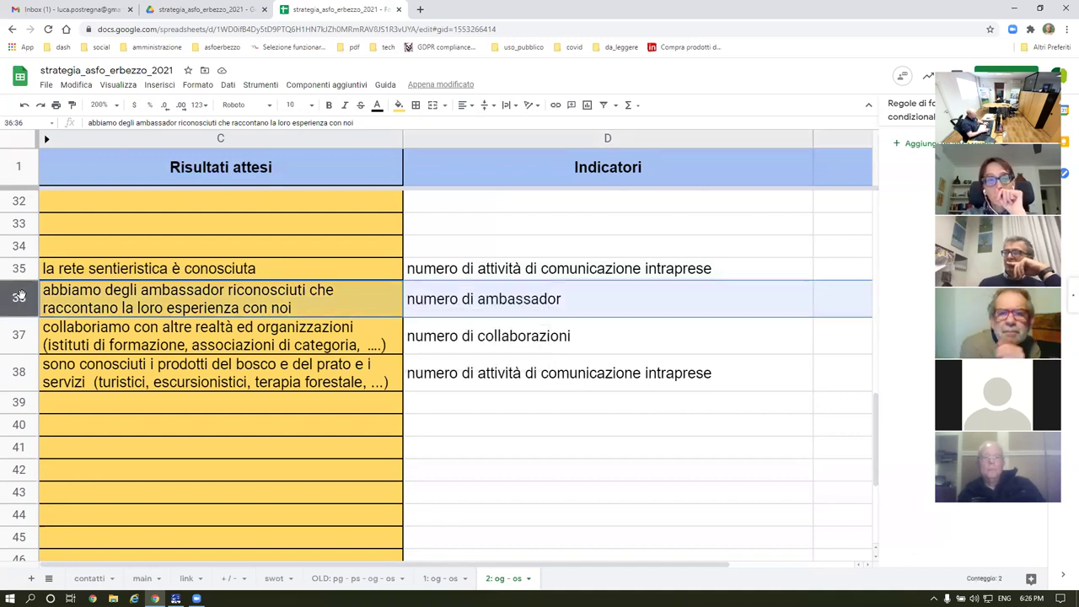
key("ctrl+alt+equal")
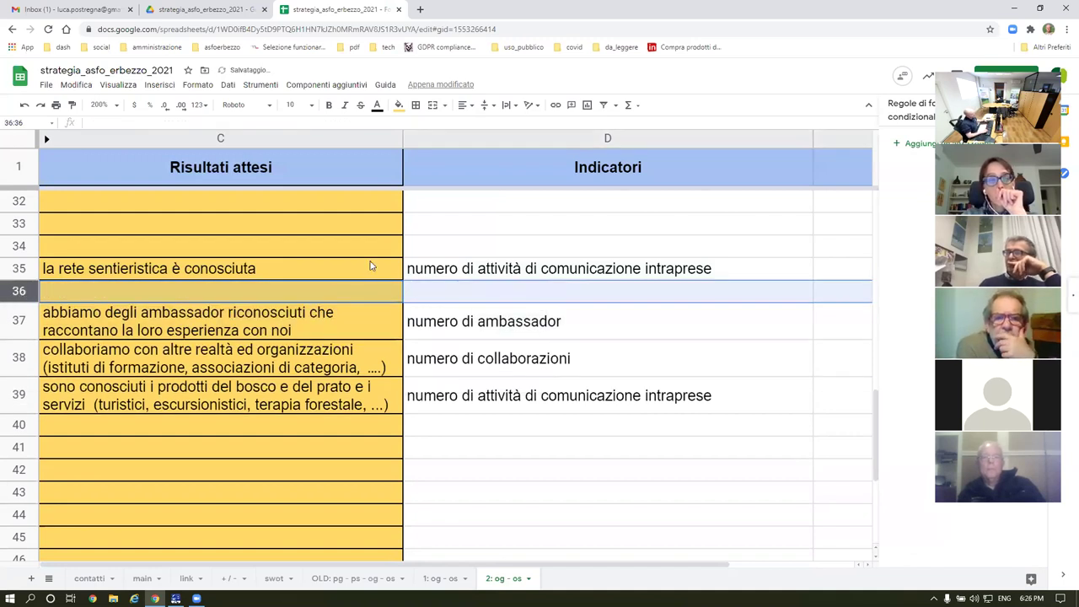
Step: Enter the indicator "km di sentieri manutentati e valorizzati" in D36, under the communication indicator for the trail network result
left_click(462, 296)
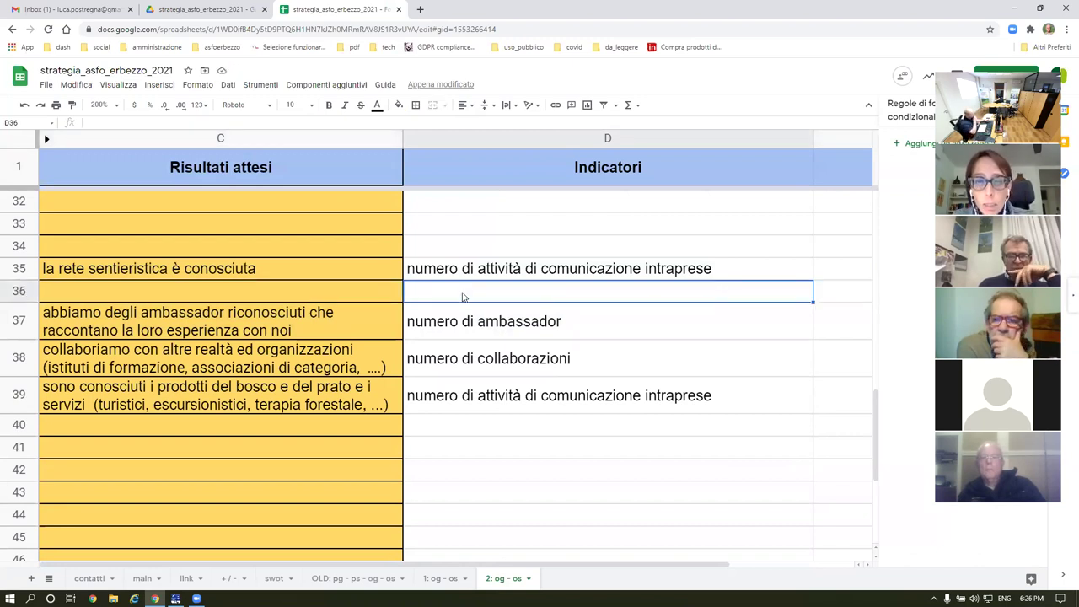
scroll(506, 380, "down", 3)
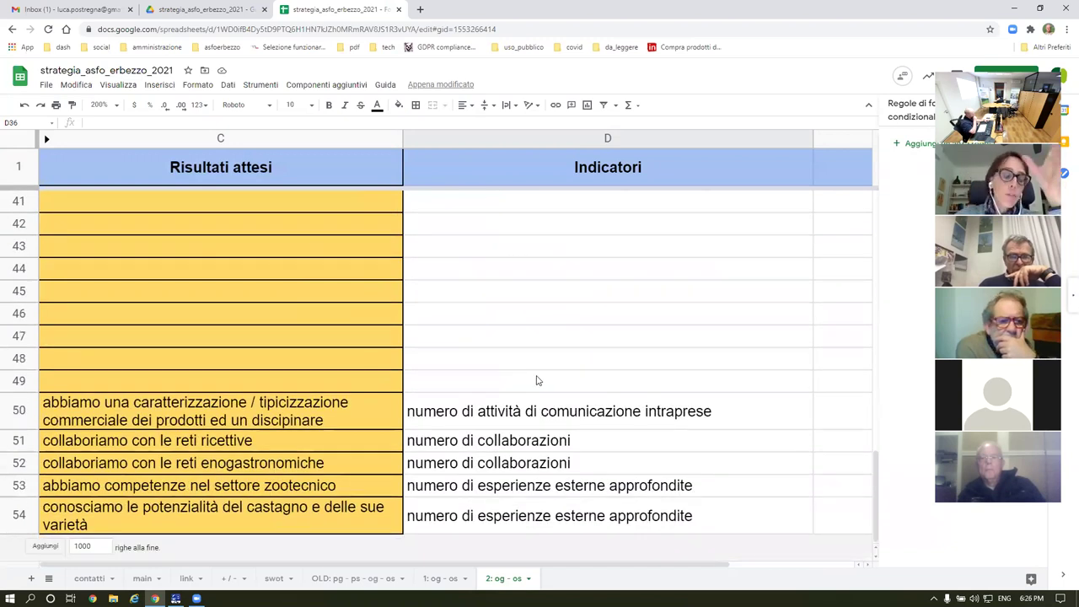
scroll(536, 380, "up", 3)
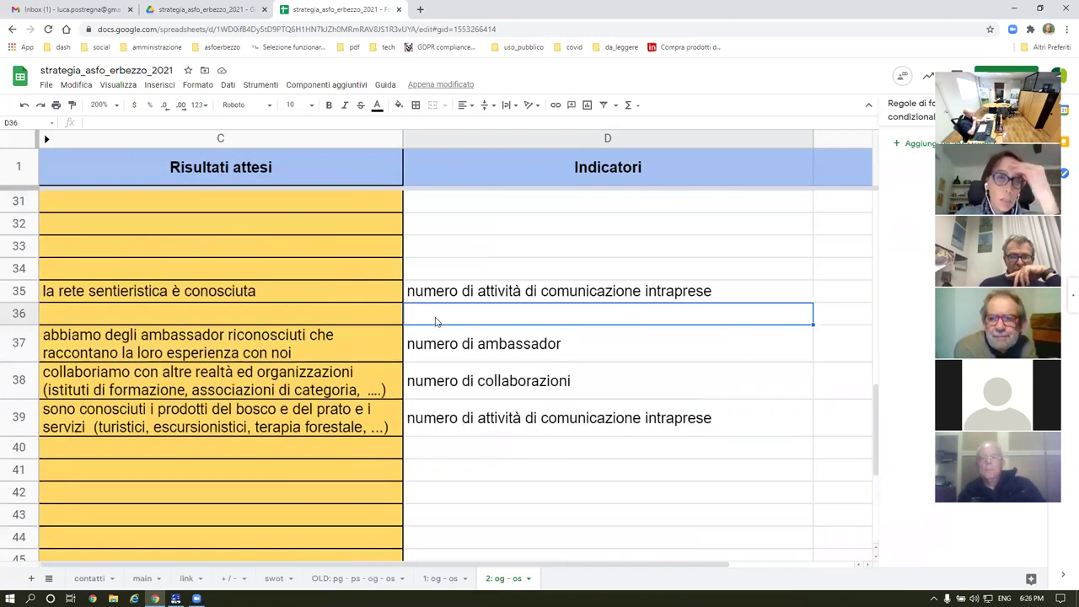
type("km di sentieri")
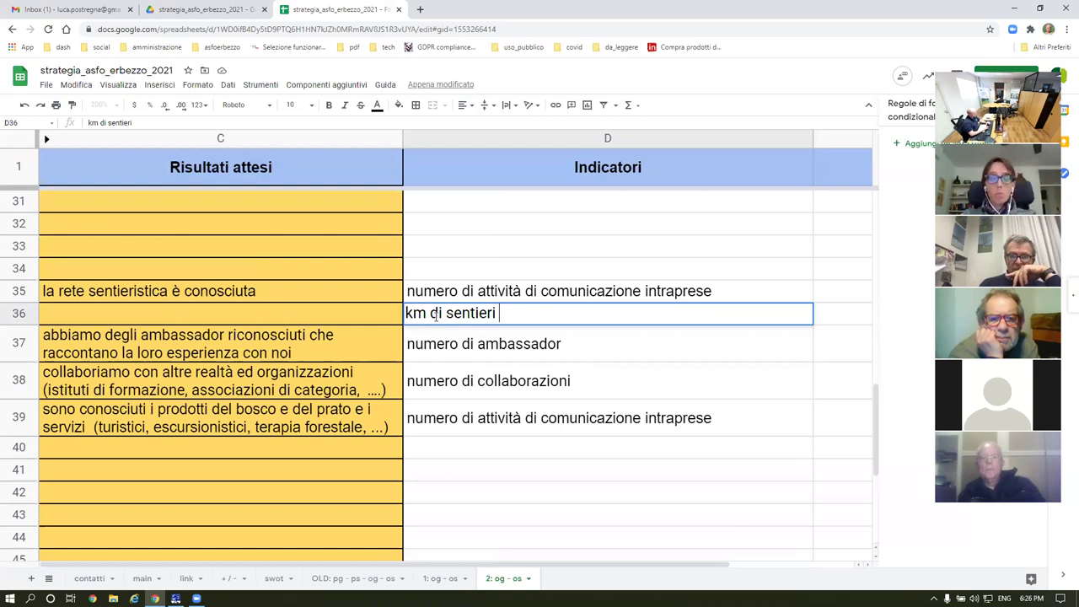
type(" manuten")
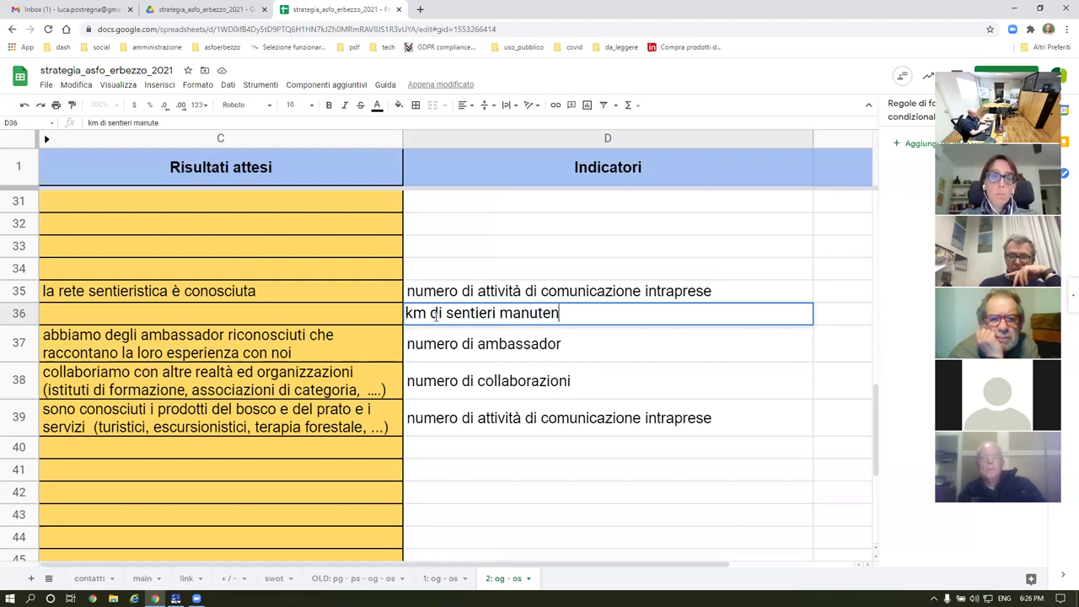
type("tati")
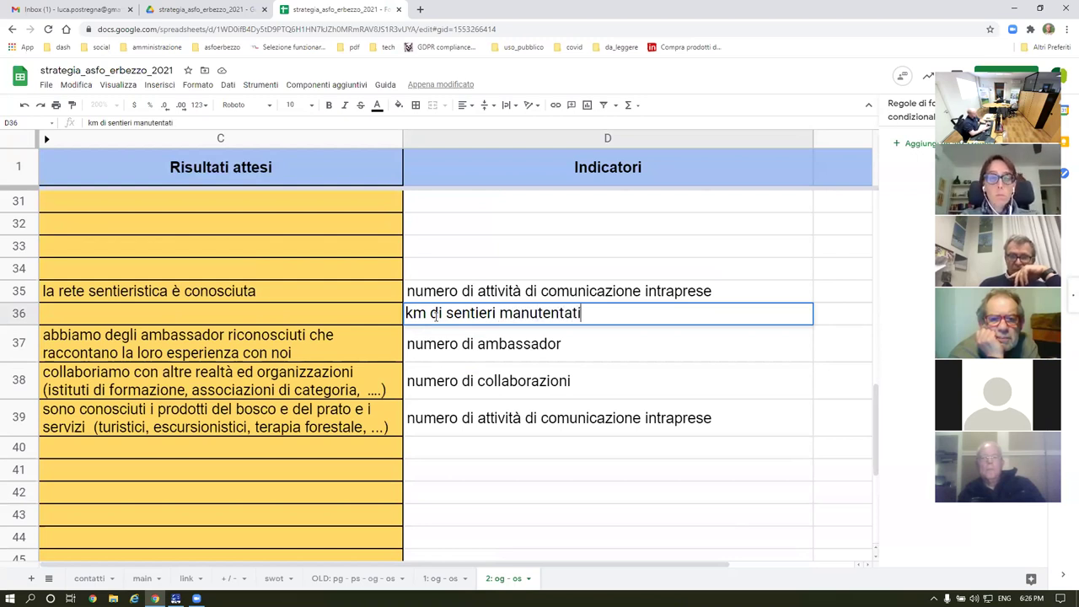
type(" e valorizzati")
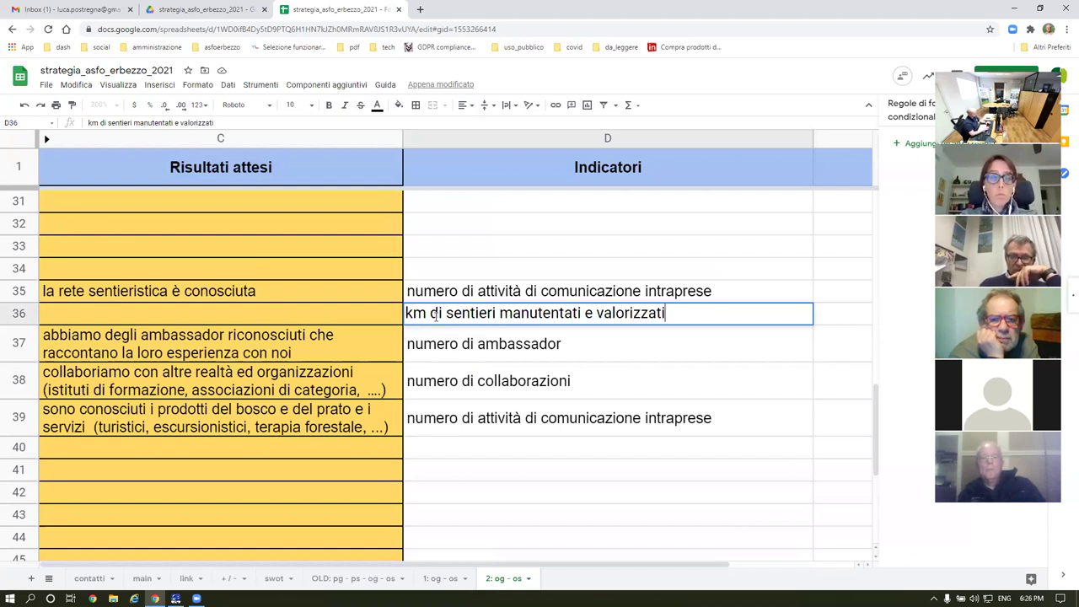
key("Return")
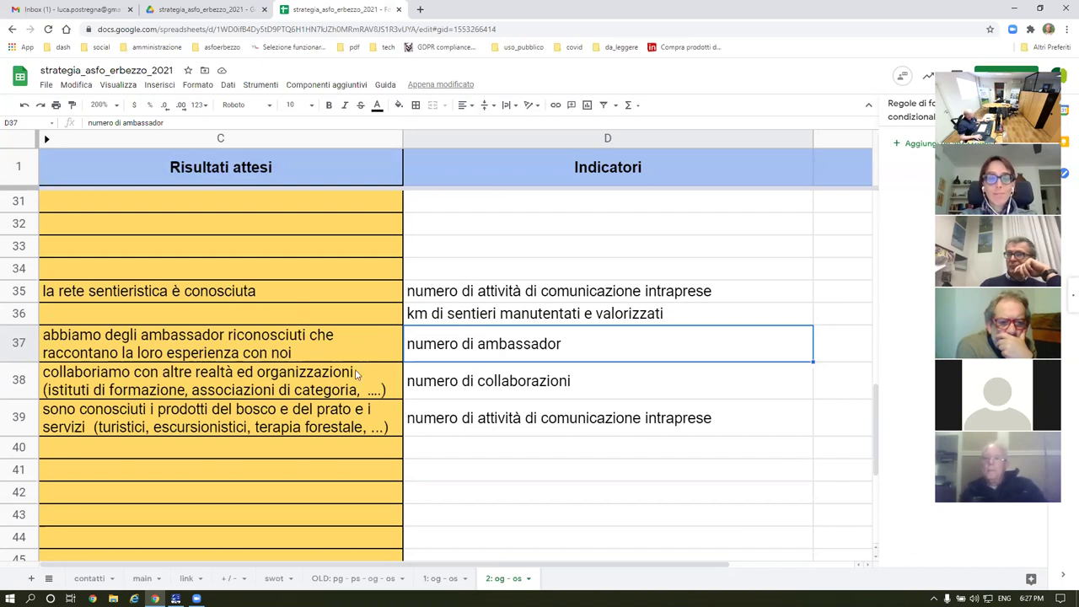
left_click(169, 387)
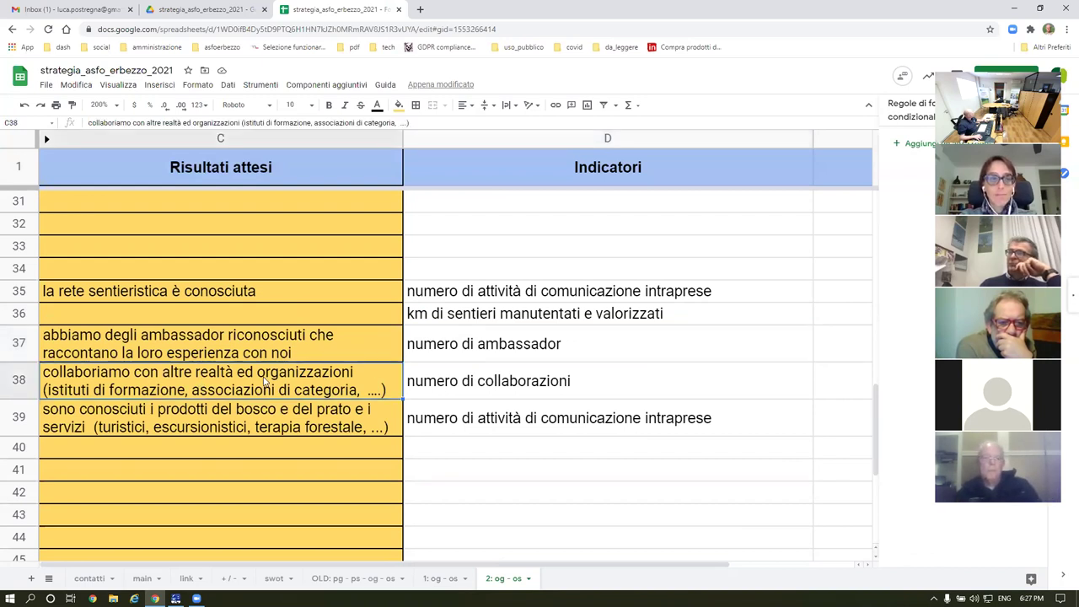
left_click(485, 358)
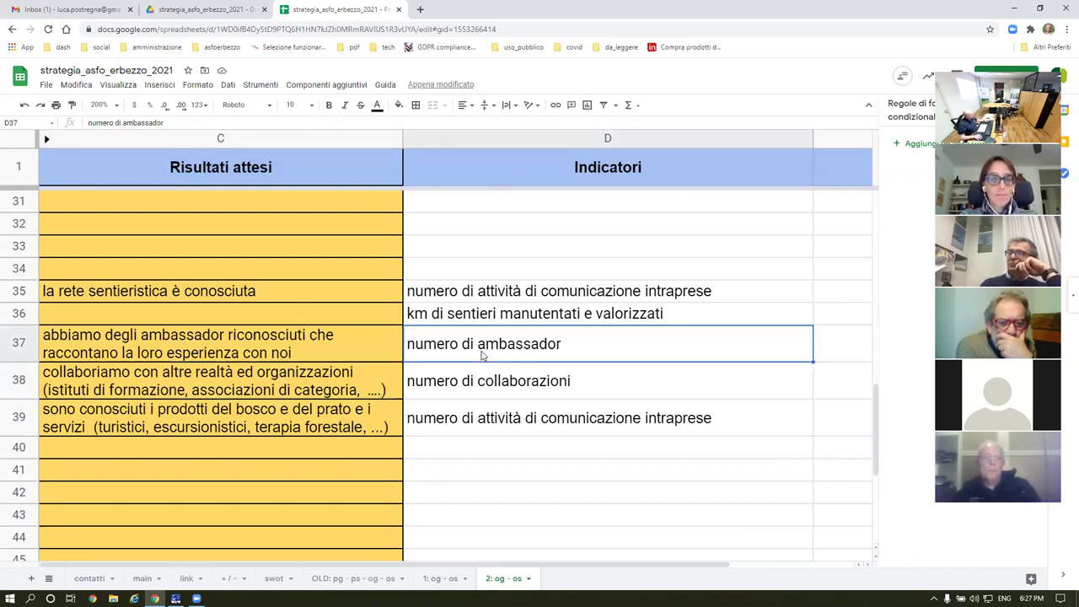
left_click(192, 342)
left_click(138, 386)
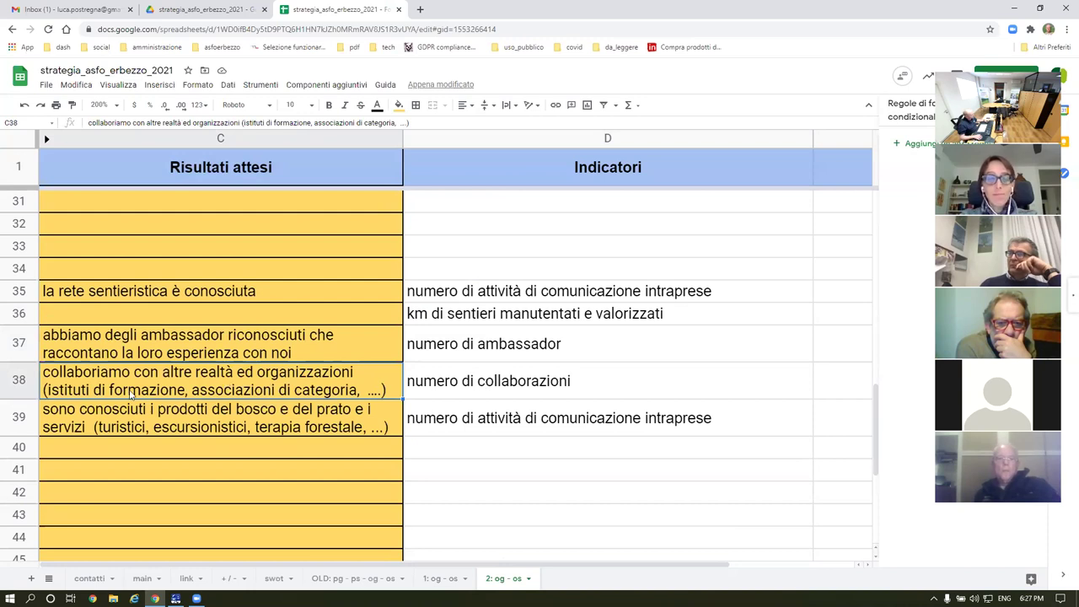
left_click(484, 391)
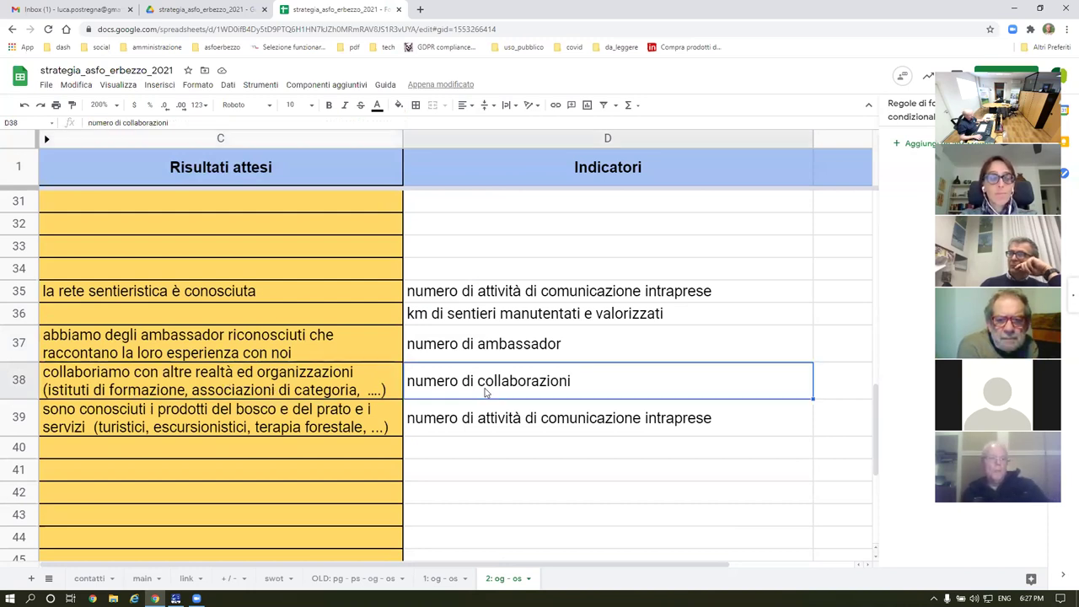
Step: Fill the indicator cell D39, beside the result on forest and meadow products and services, with yellow
left_click(120, 424)
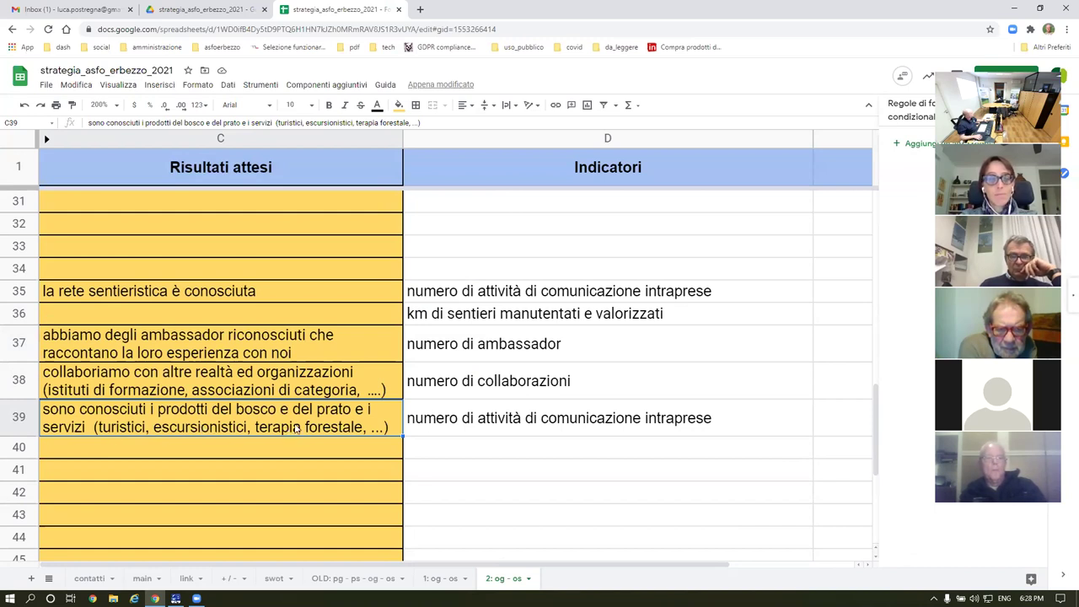
left_click(514, 422)
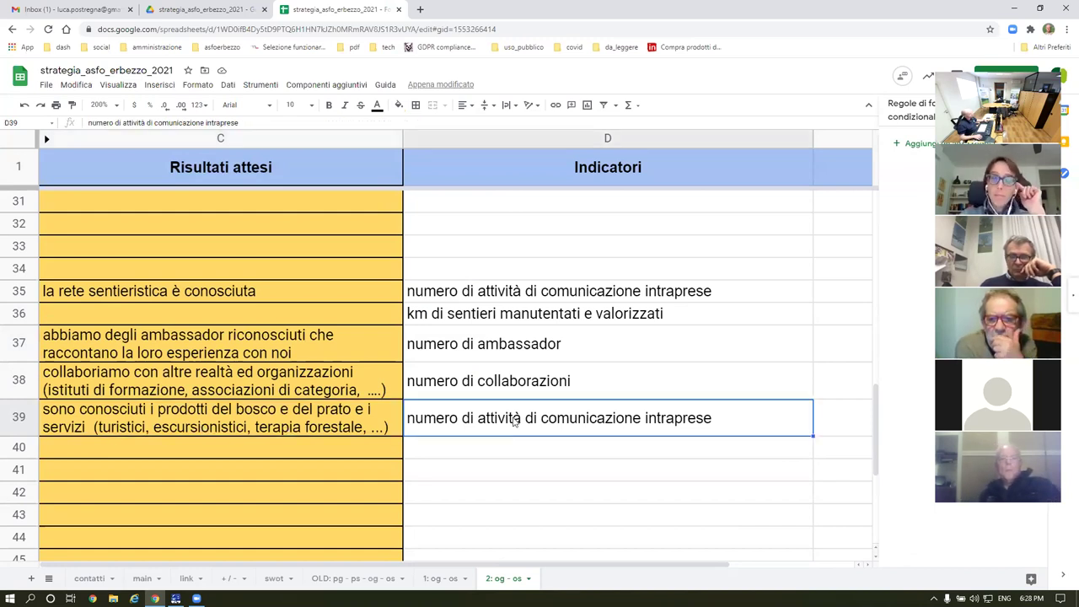
left_click(398, 104)
left_click(440, 158)
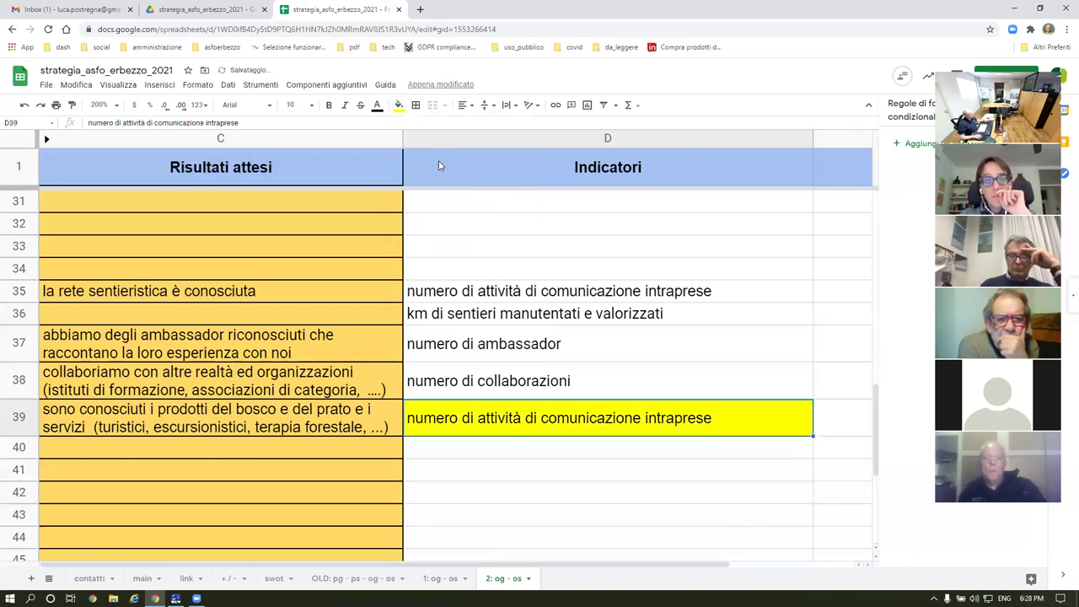
left_click(743, 389)
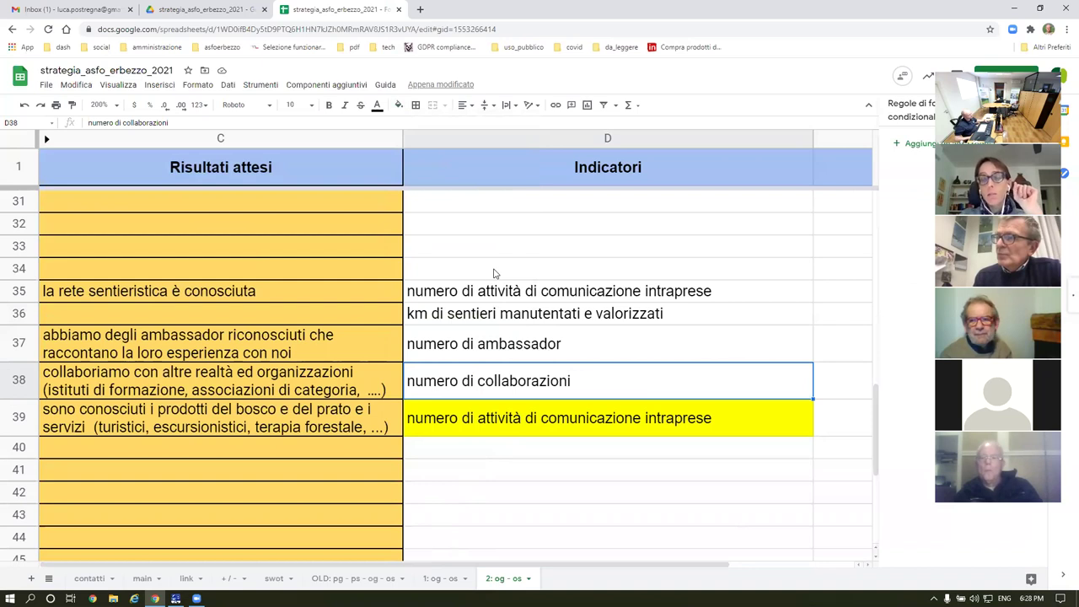
scroll(495, 295, "down", 1)
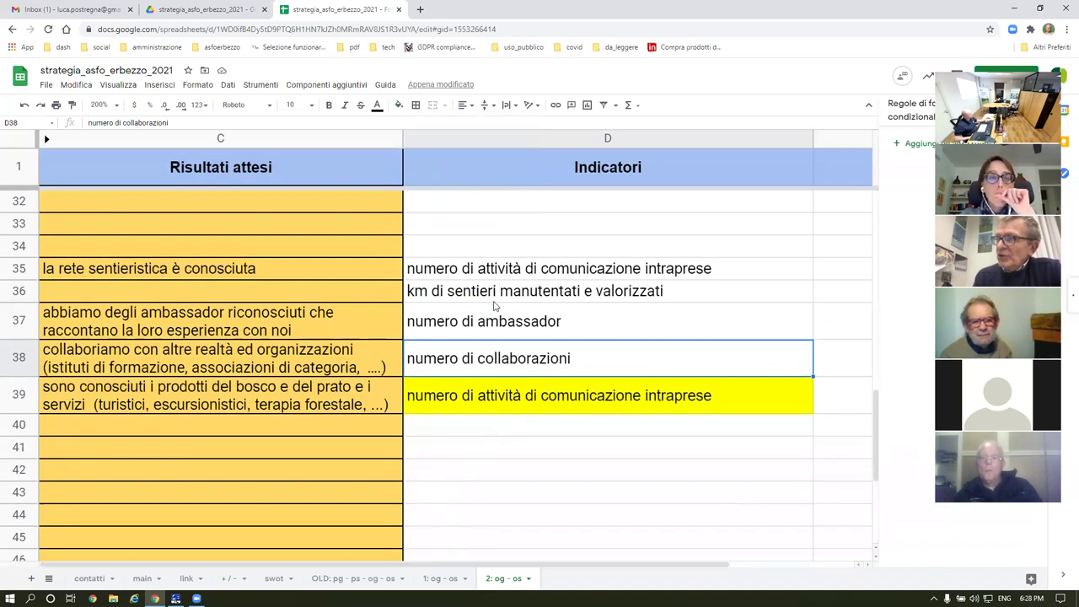
scroll(495, 306, "up", 1)
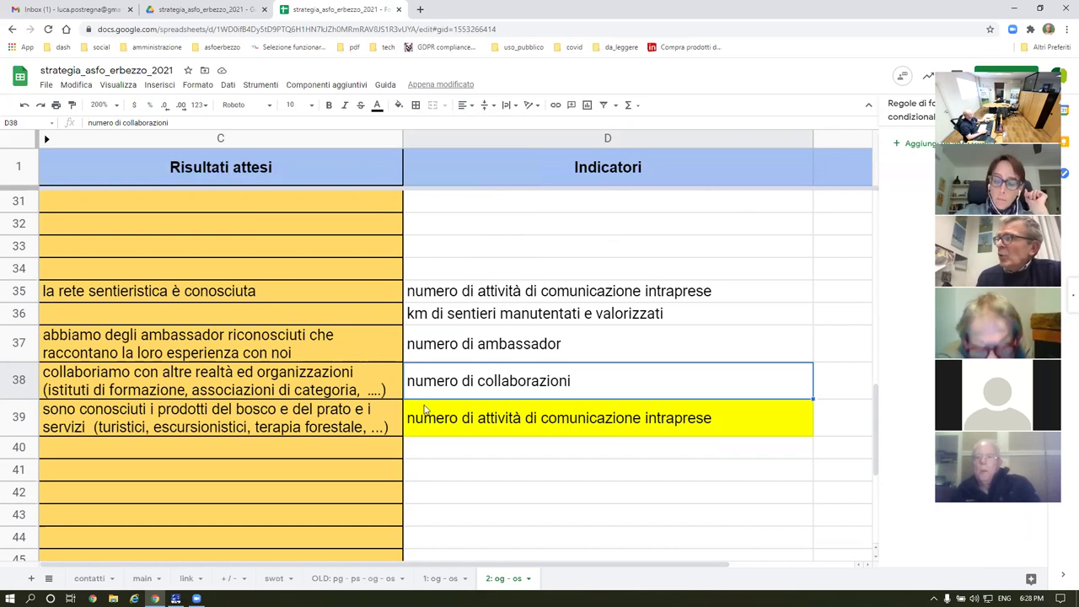
left_click(168, 421)
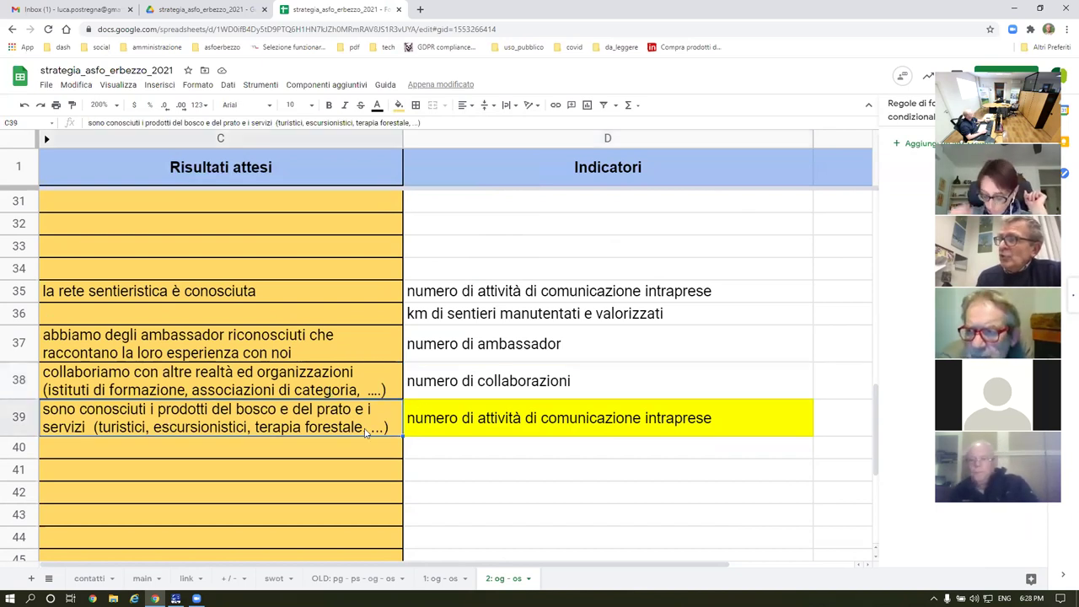
left_click(553, 421)
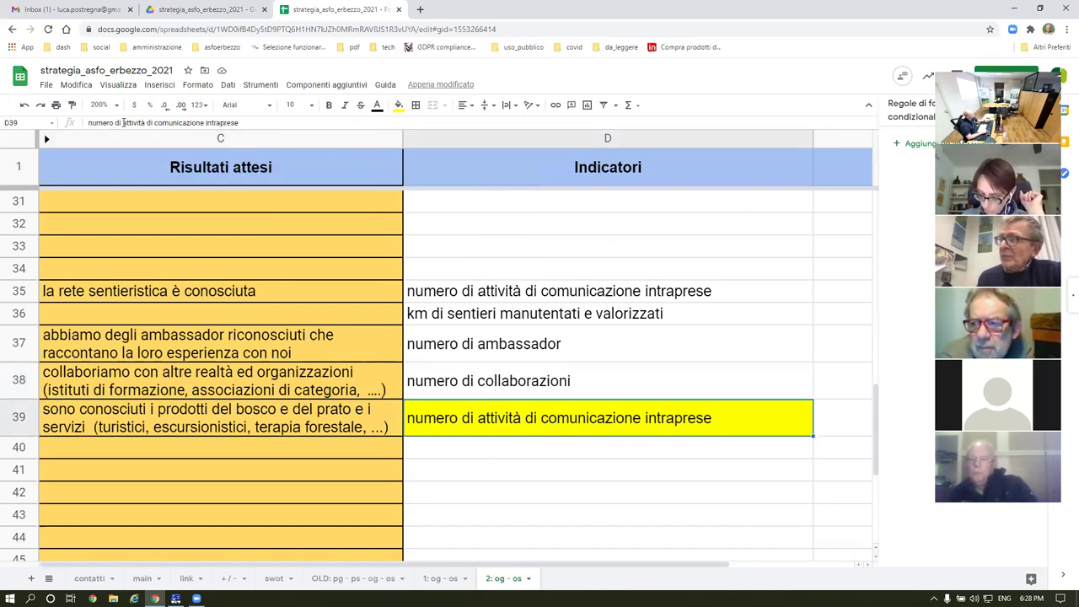
left_click_drag(116, 122, 279, 134)
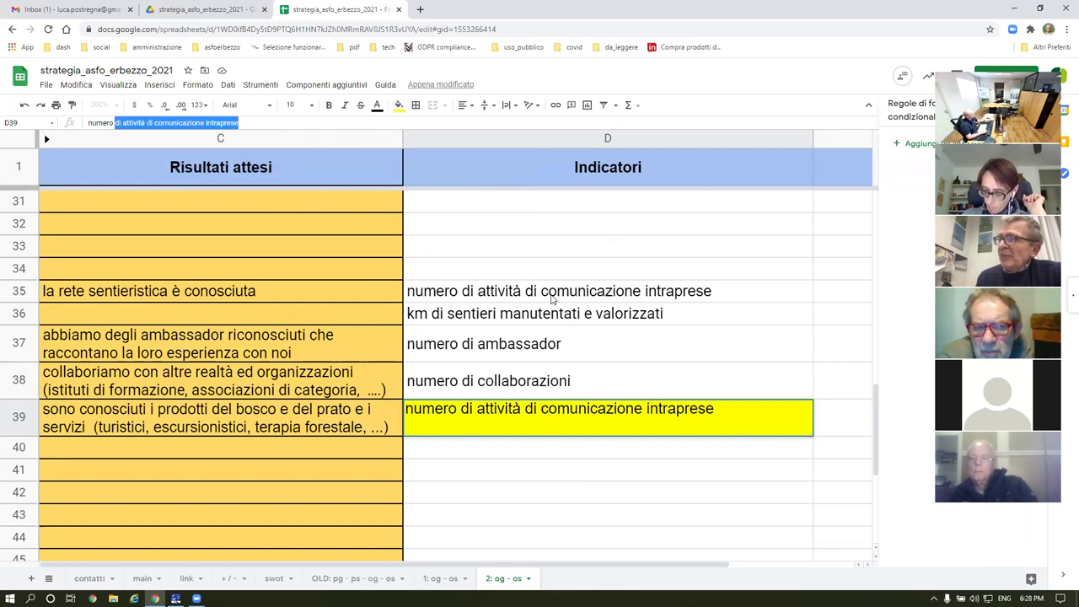
scroll(588, 295, "up", 5)
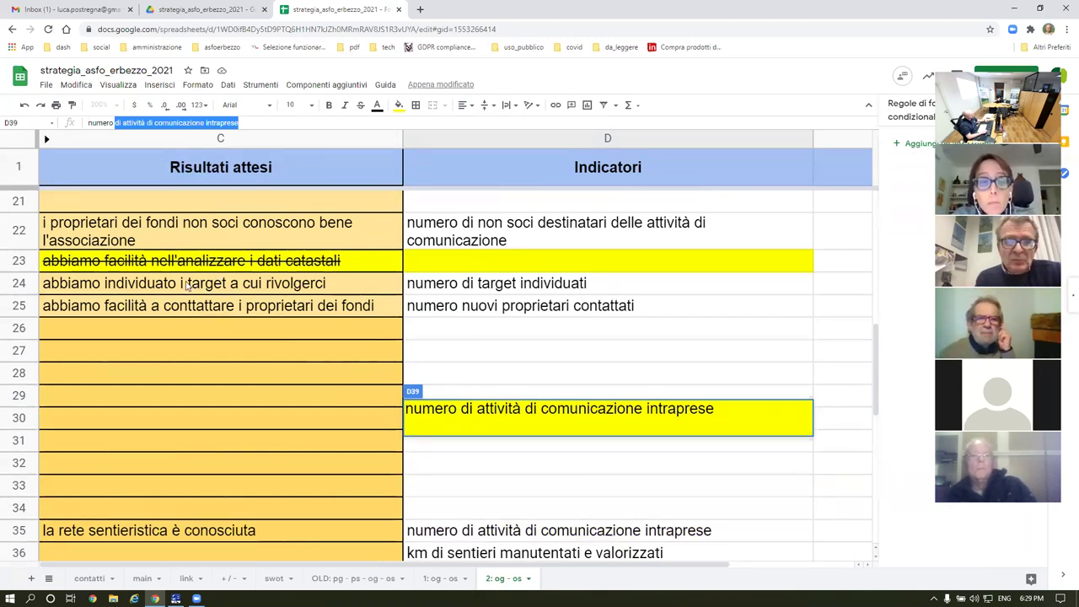
scroll(556, 278, "down", 5)
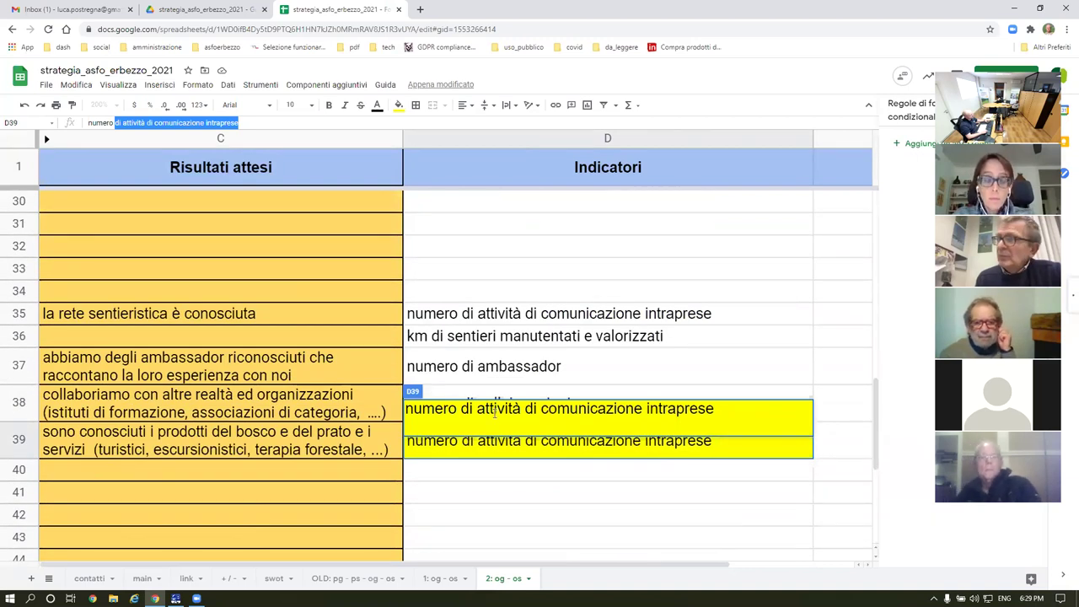
key("Return")
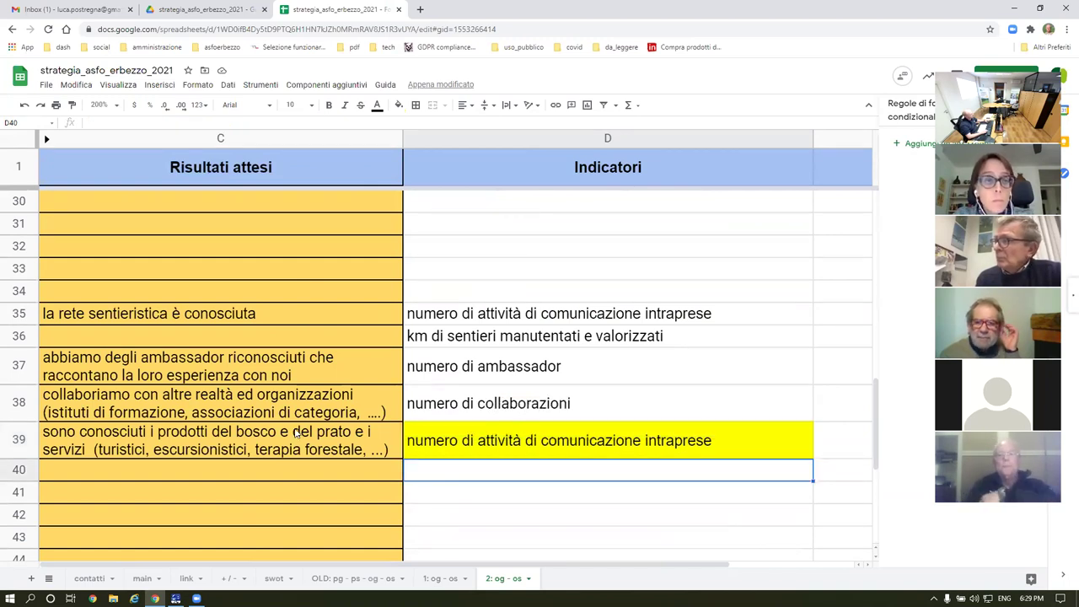
Step: Change the indicator in D39 to "numero di target esterni individuati e destinatari delle attività di comunicazione intraprese"
key("Up")
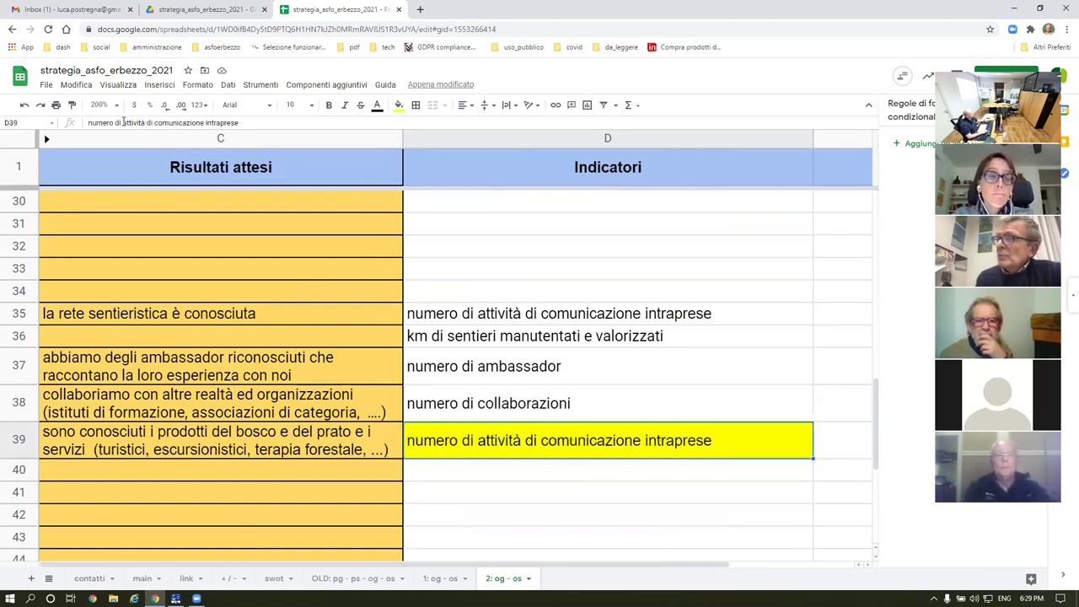
left_click(123, 123)
type("targe")
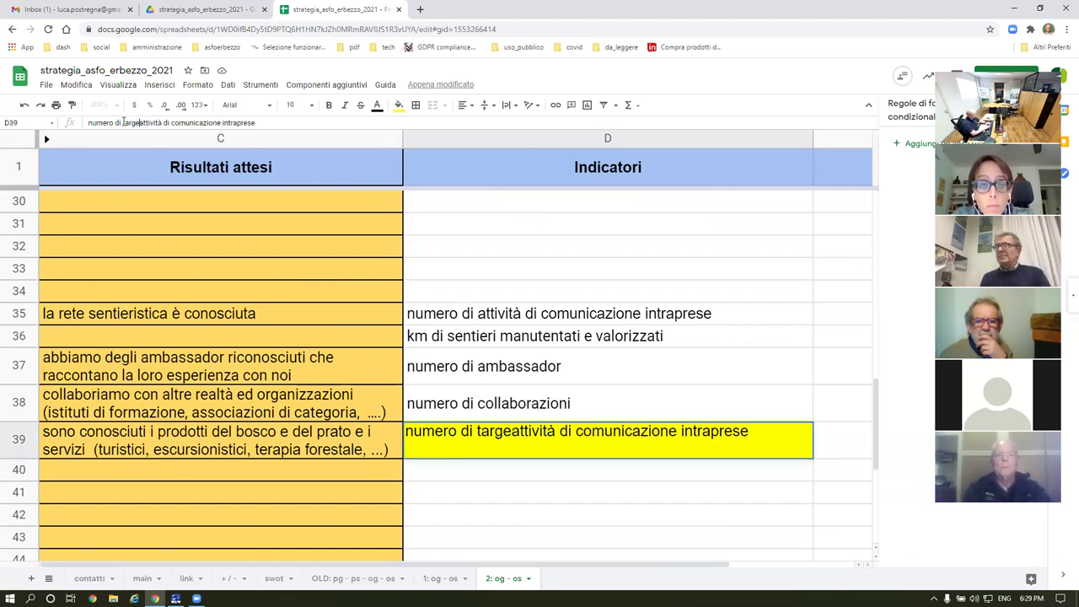
type("t este")
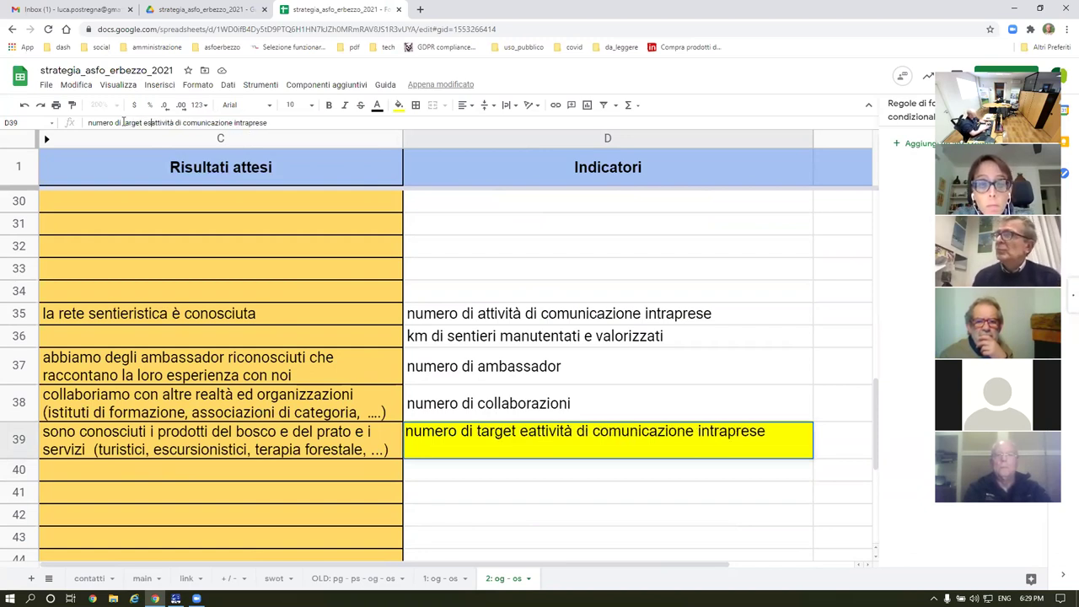
type("rni individuati e destinatari")
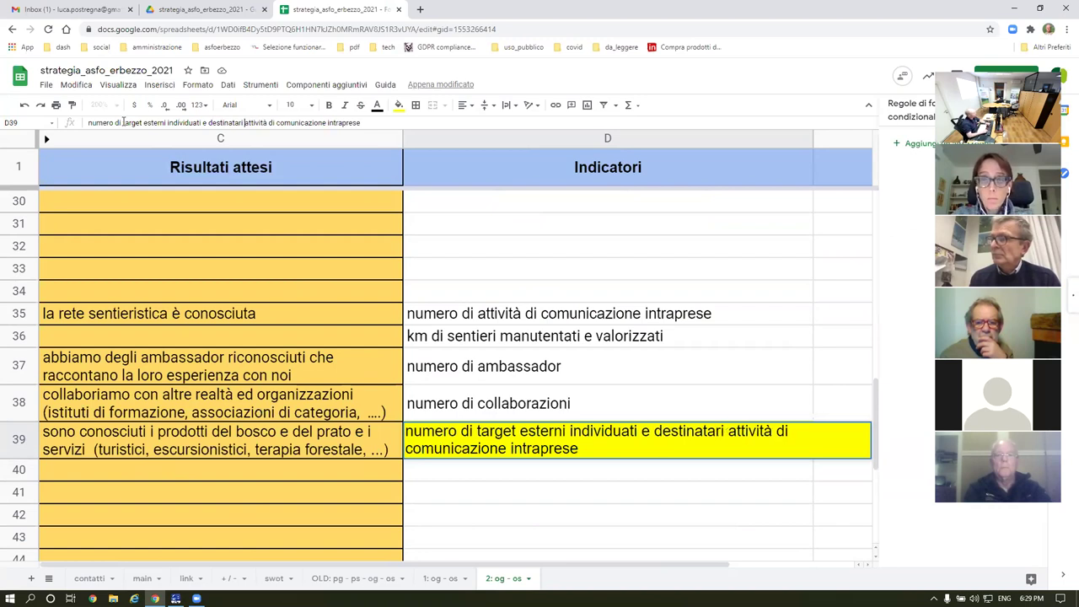
type(" delle")
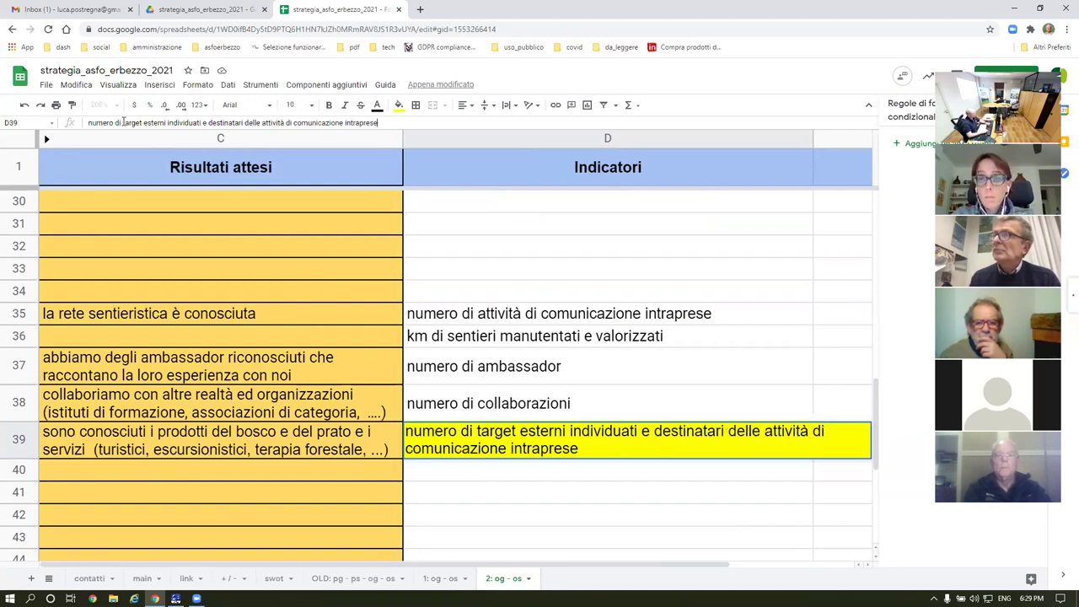
key("BackSpace")
key("BackSpace")
key("BackSpace")
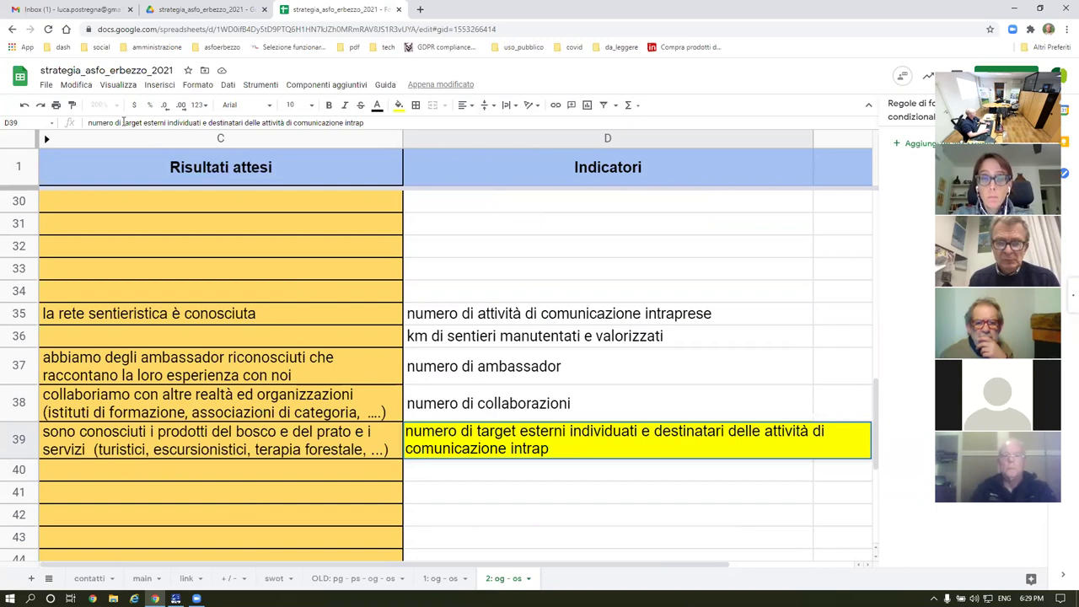
key("Return")
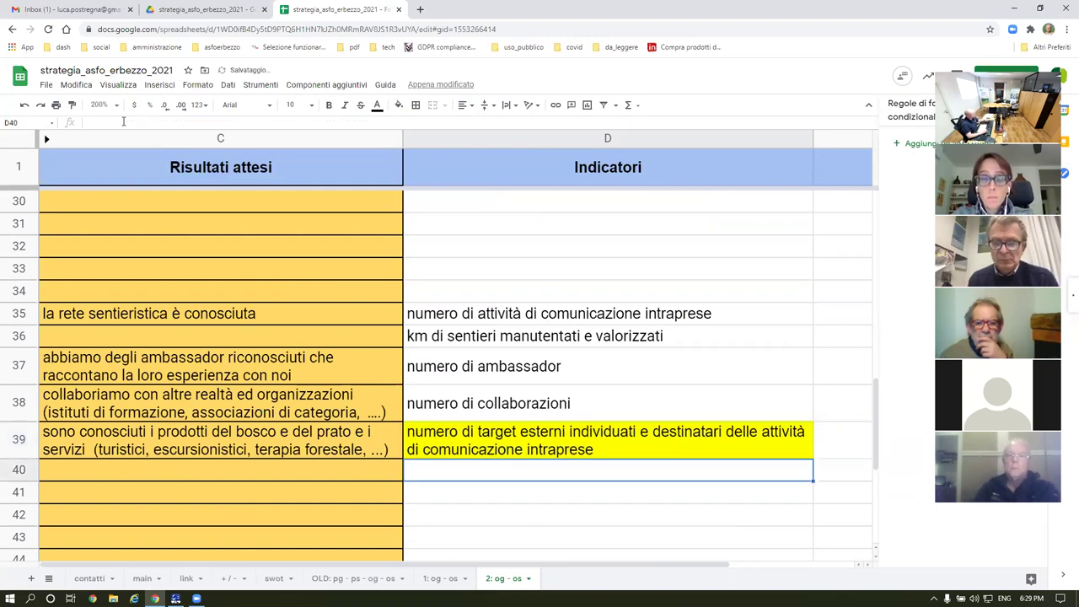
Step: Remove the yellow fill from the indicator cell D39
key("Up")
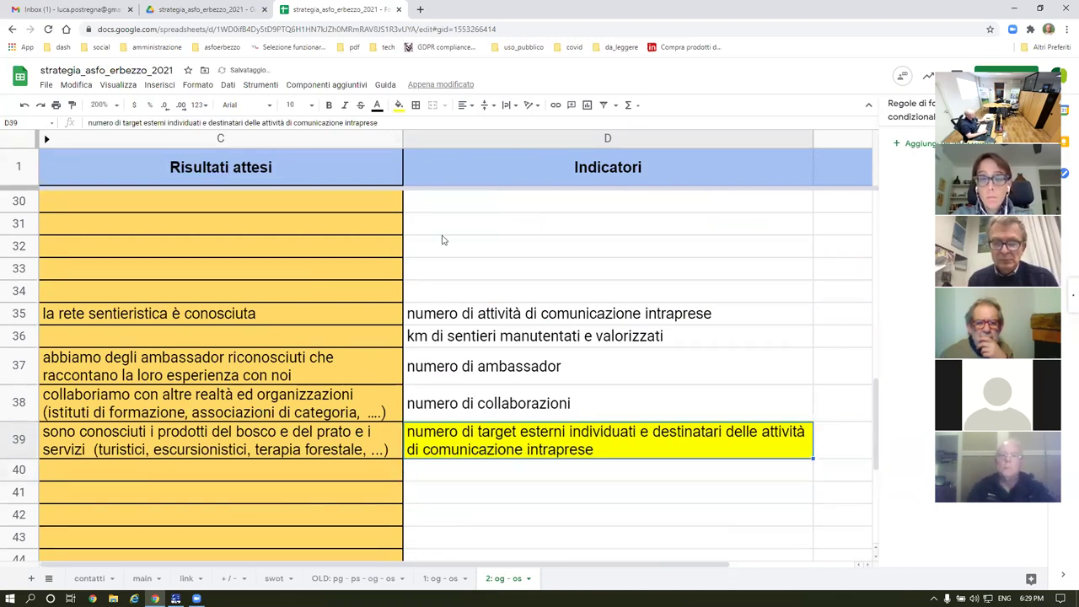
left_click(399, 105)
left_click(420, 128)
Step: Change the indicator in D24, beside the result on identified targets, to "numero di target interni individuati"
scroll(550, 367, "up", 3)
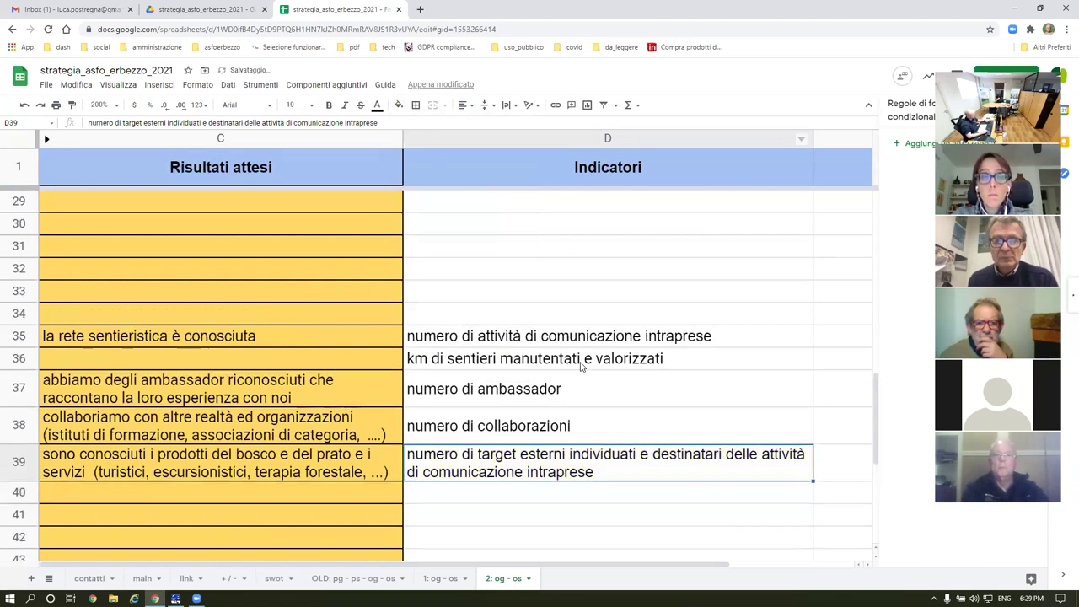
left_click(467, 329)
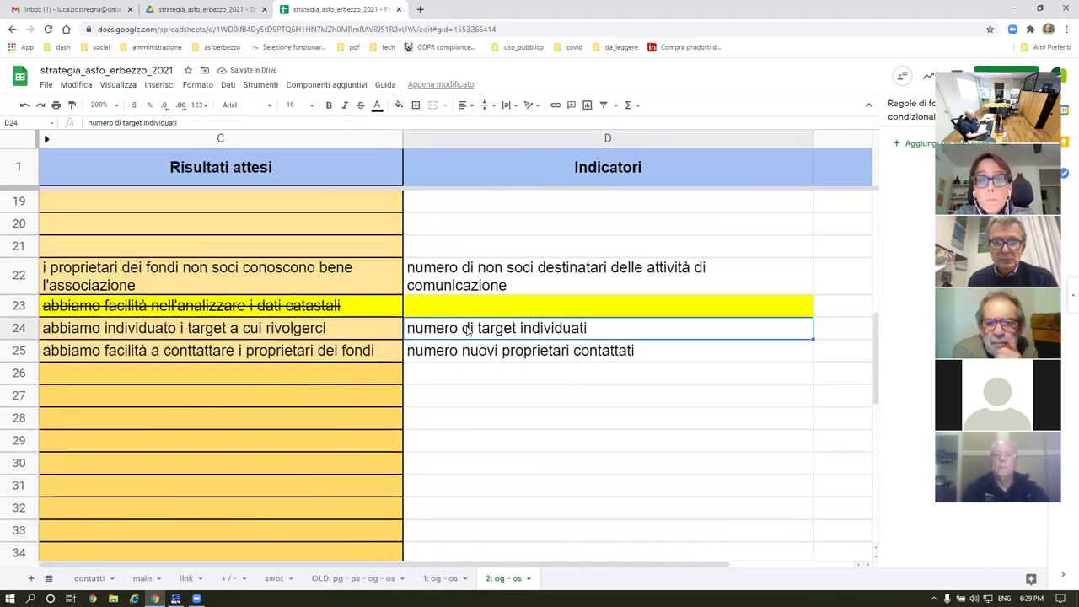
left_click(143, 123)
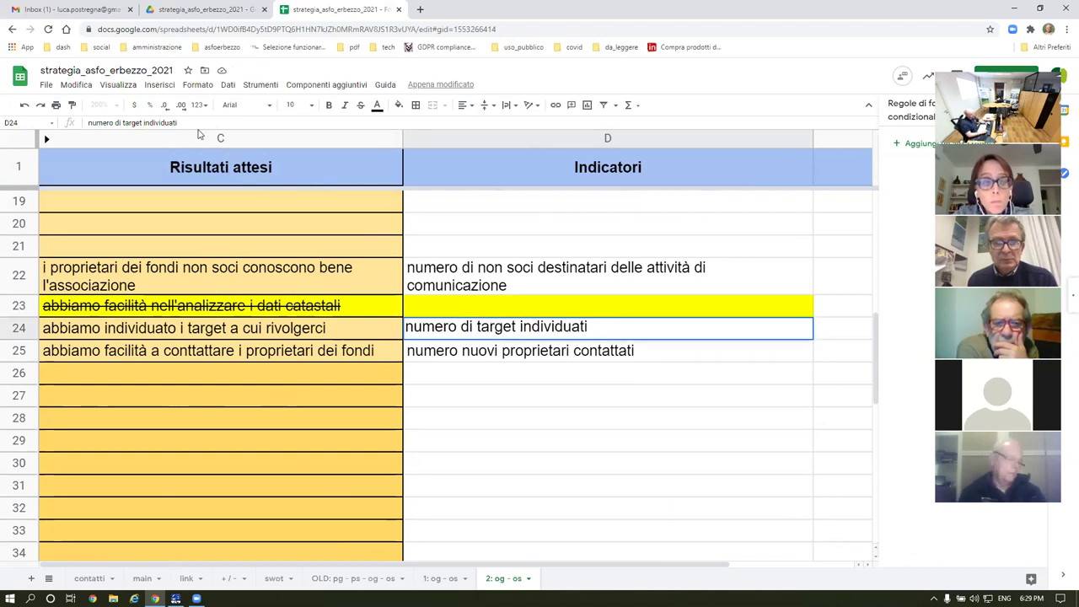
type("plau")
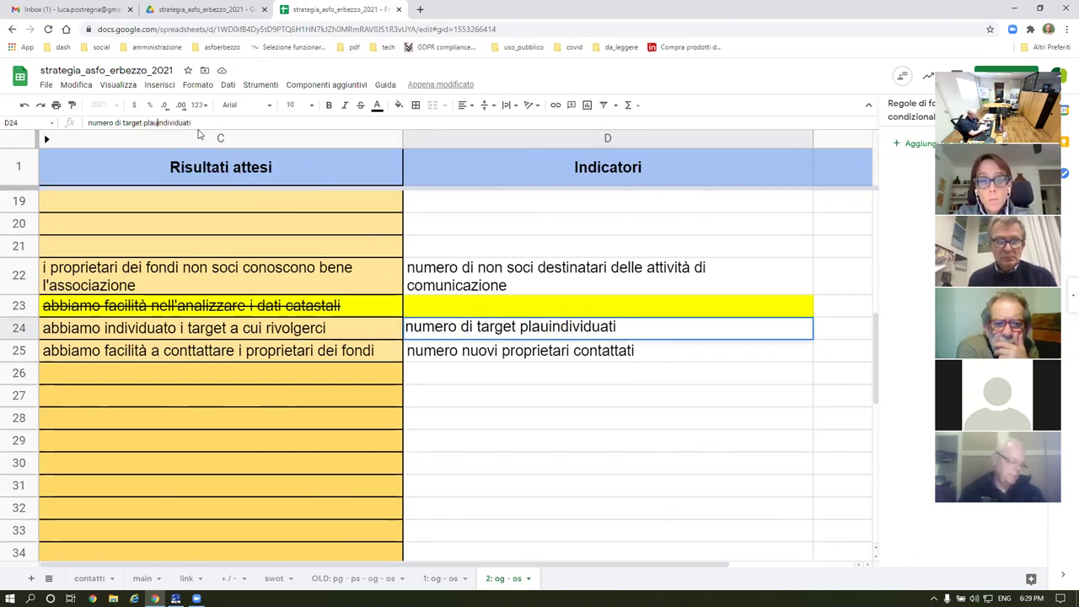
key("BackSpace")
key("BackSpace")
key("BackSpace")
type("interni")
key("Return")
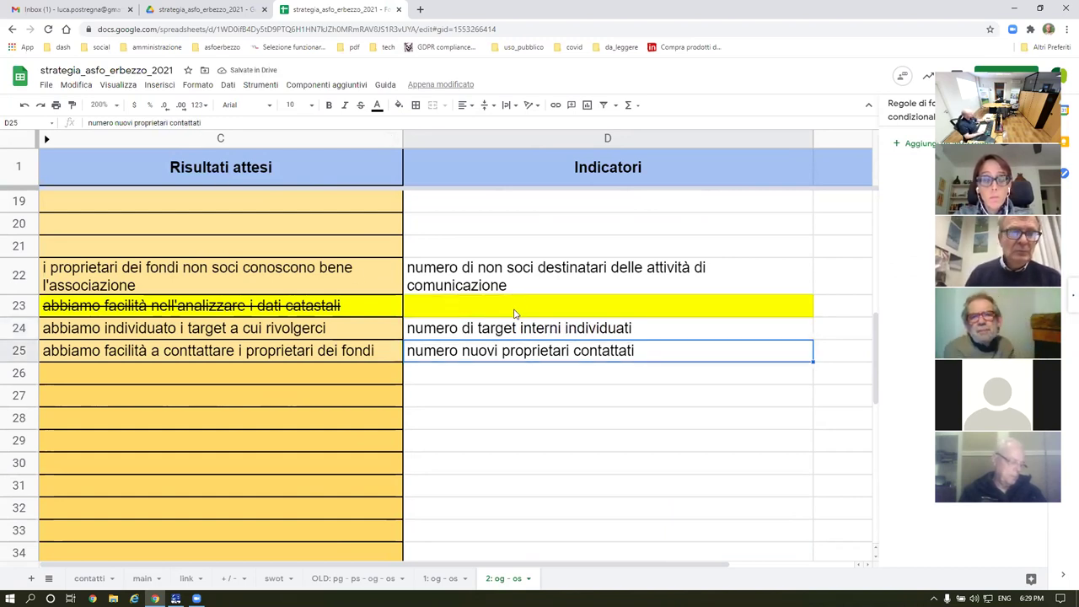
Step: Fill D50, beside the product characterisation result, with yellow and replace its indicator with "abbiamo uno studio di settore"
scroll(518, 309, "down", 5)
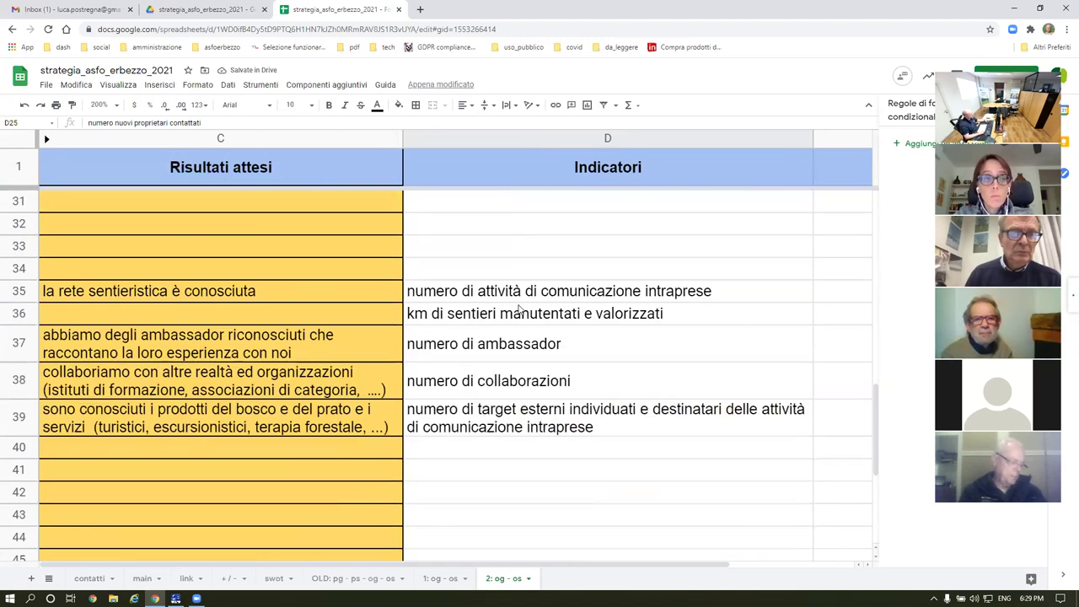
scroll(518, 308, "down", 3)
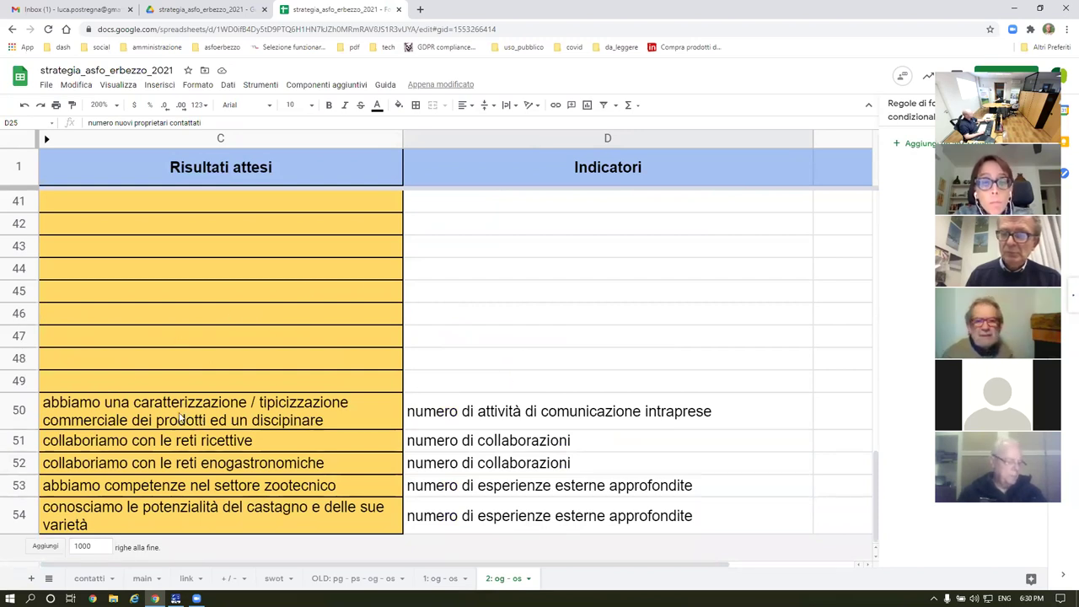
left_click(114, 413)
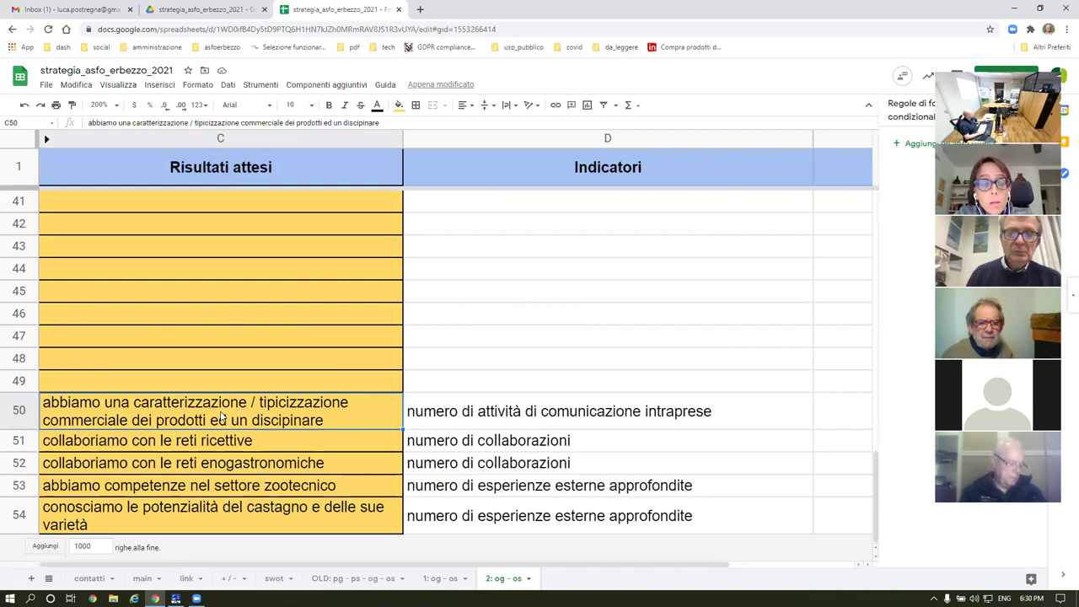
left_click(554, 417)
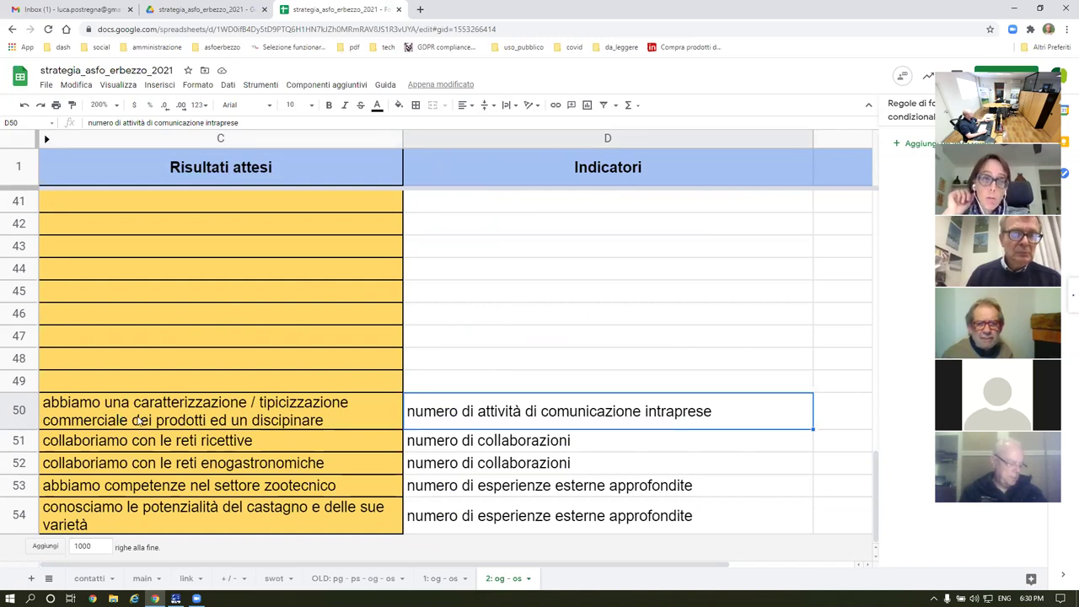
key("Delete")
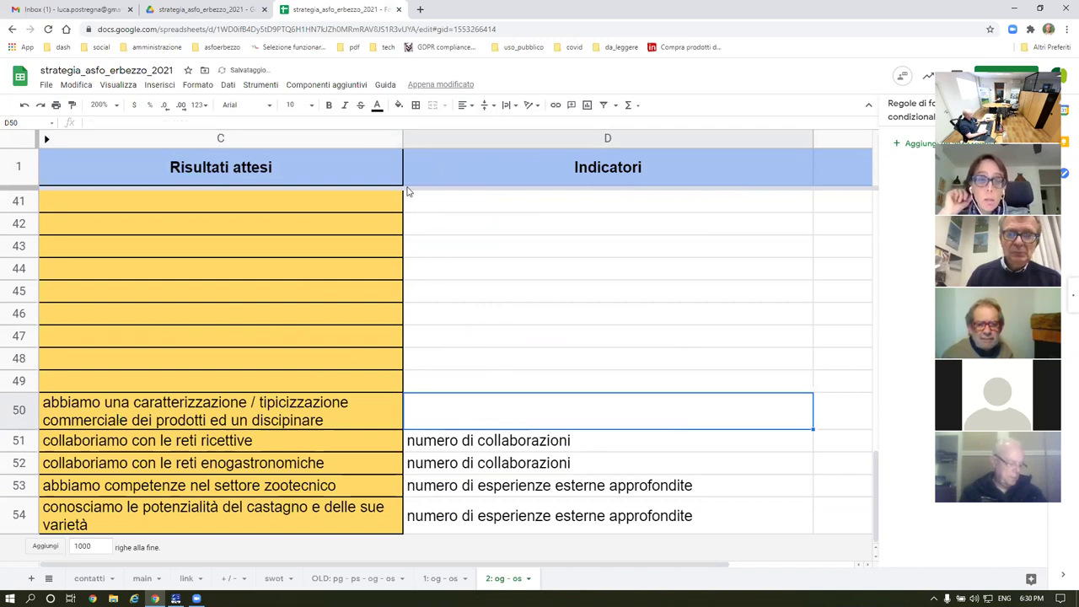
left_click(398, 105)
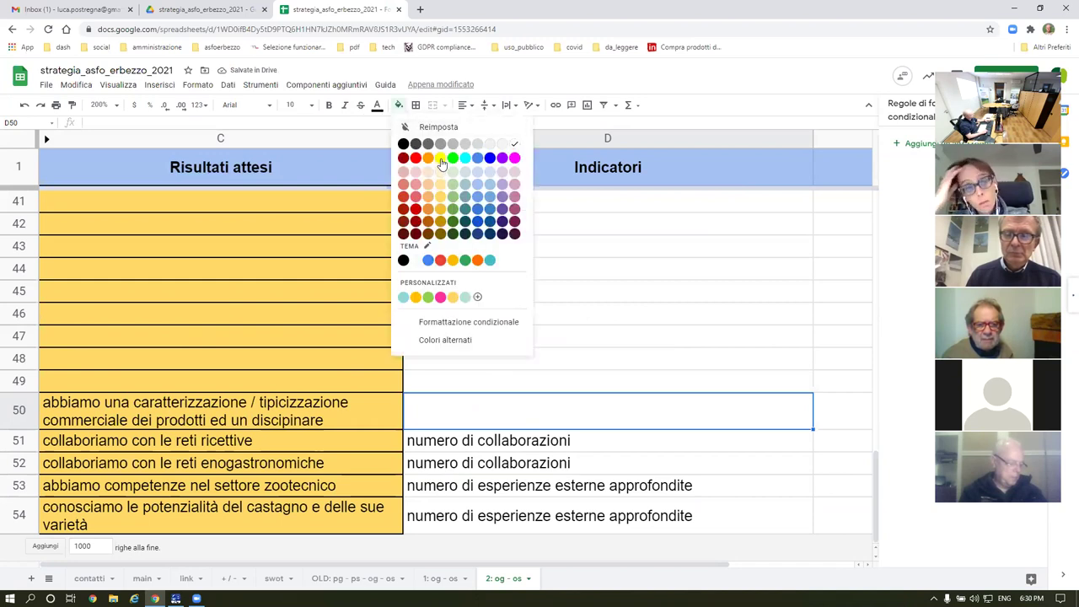
left_click(441, 160)
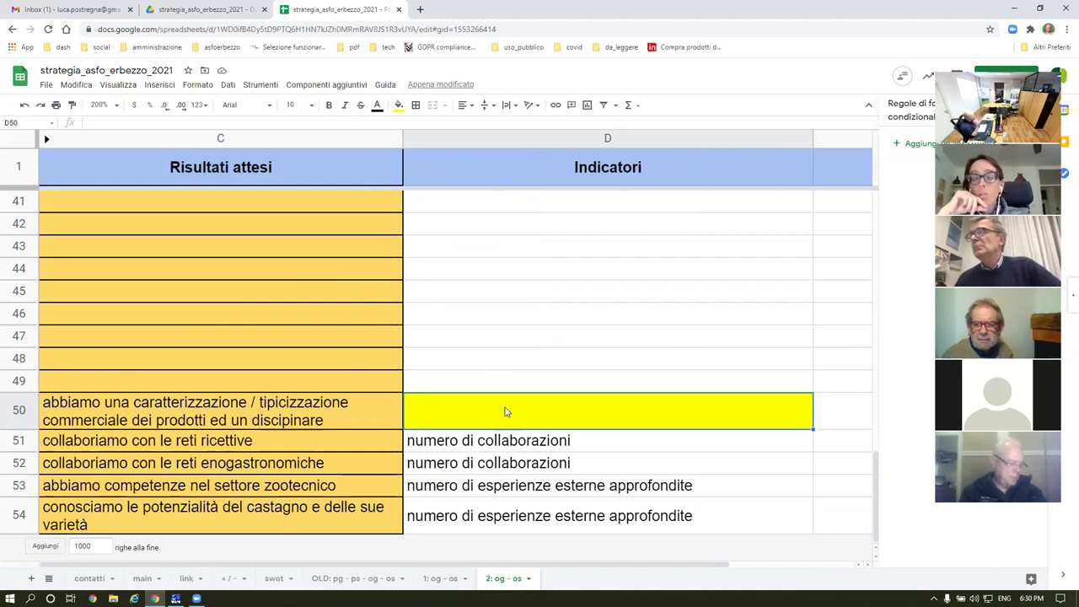
type("abbiamo uno studio di settore")
key("Return")
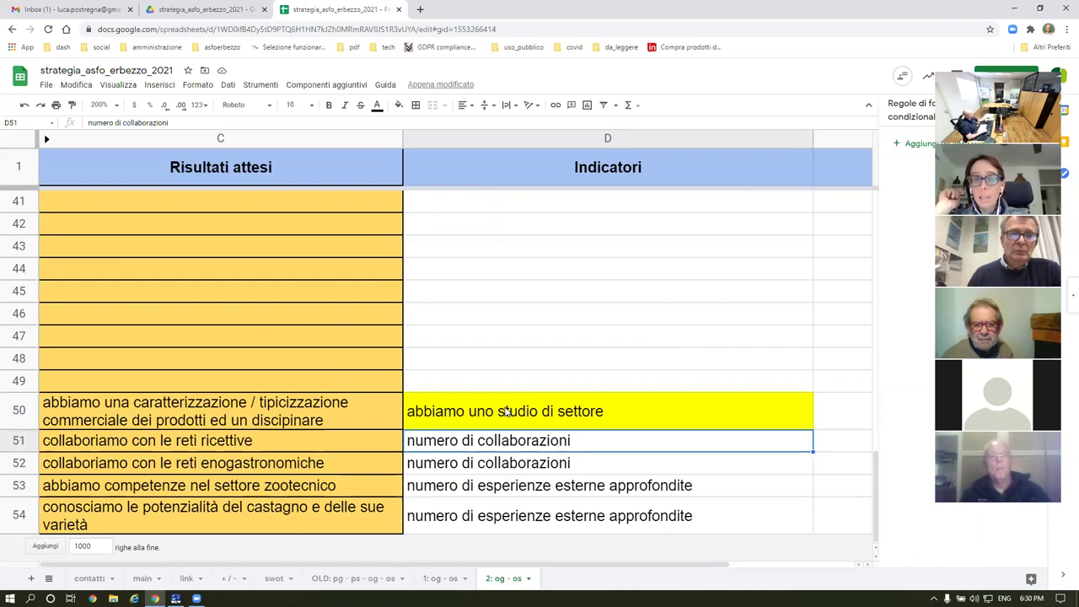
Step: Correct the spelling of the last word to "disciplinare" in the expected result in C50
left_click(460, 414)
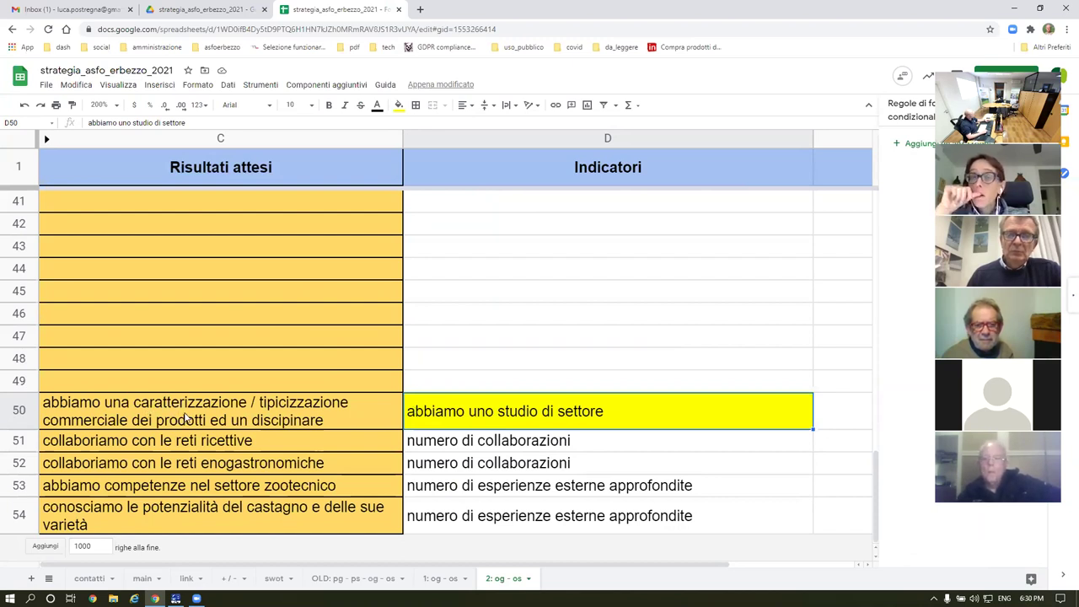
left_click(261, 423)
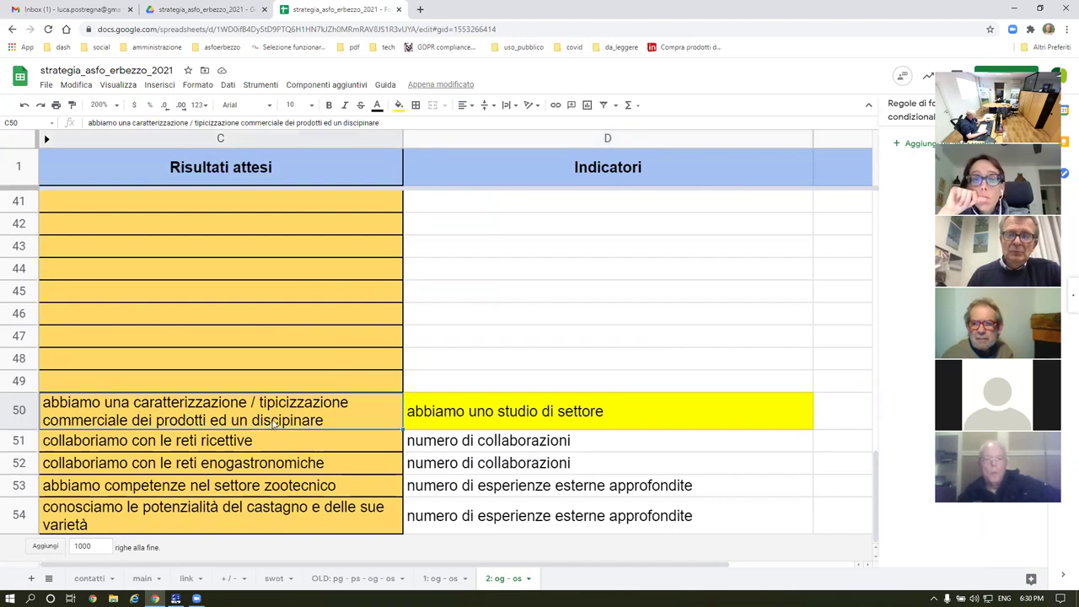
left_click(360, 123)
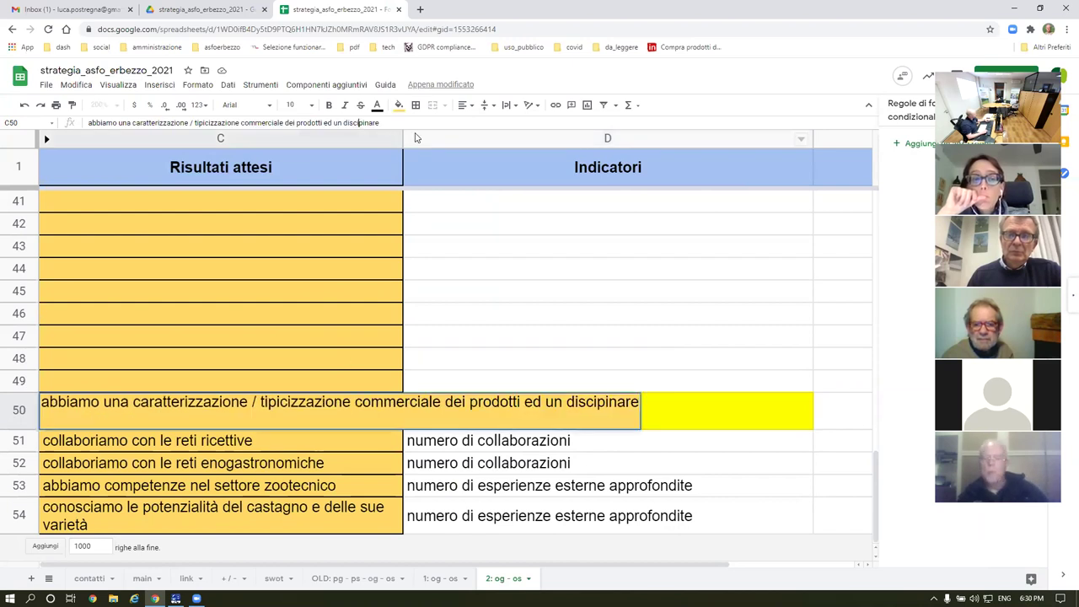
key("Return")
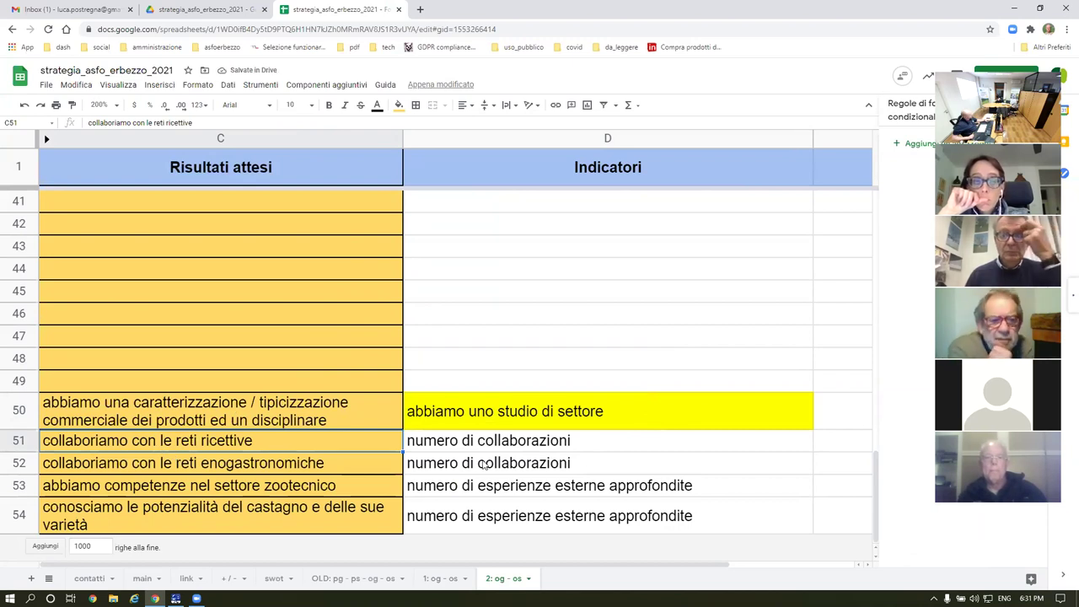
Step: Review the expected results and their indicators in rows 51 to 54, from the accommodation networks to the chestnut varieties
left_click(510, 444)
left_click(232, 471)
left_click(472, 468)
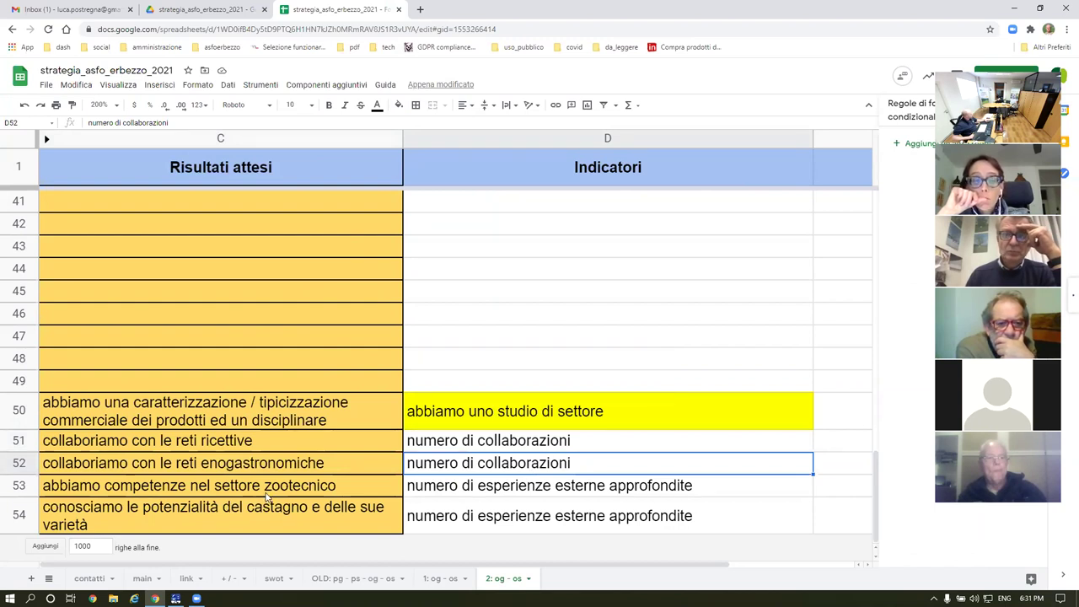
left_click(240, 488)
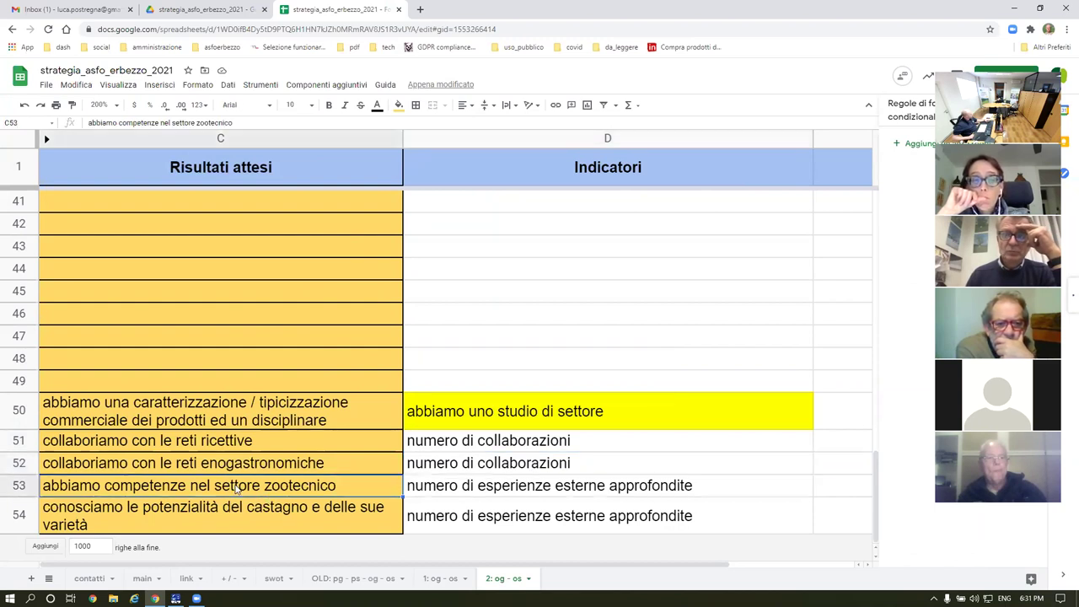
left_click(190, 519)
left_click(580, 492)
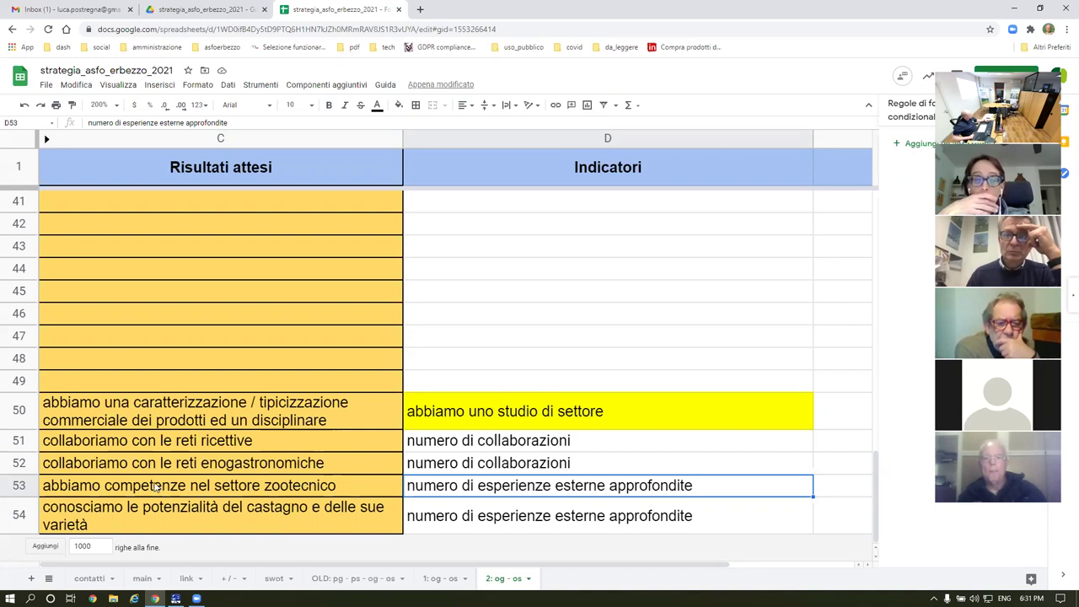
left_click(305, 495)
left_click(526, 494)
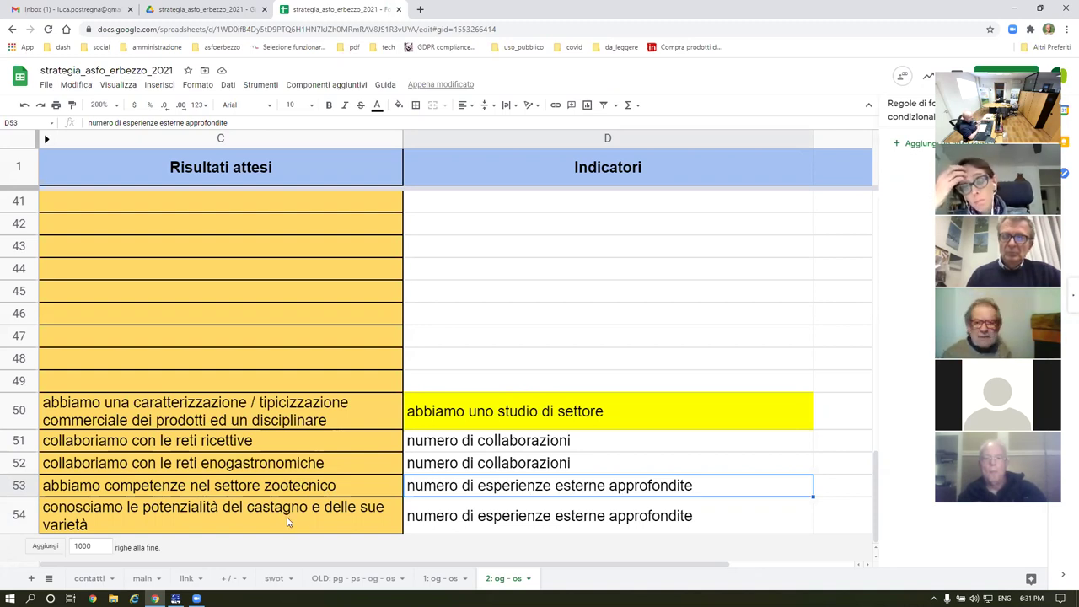
left_click(261, 521)
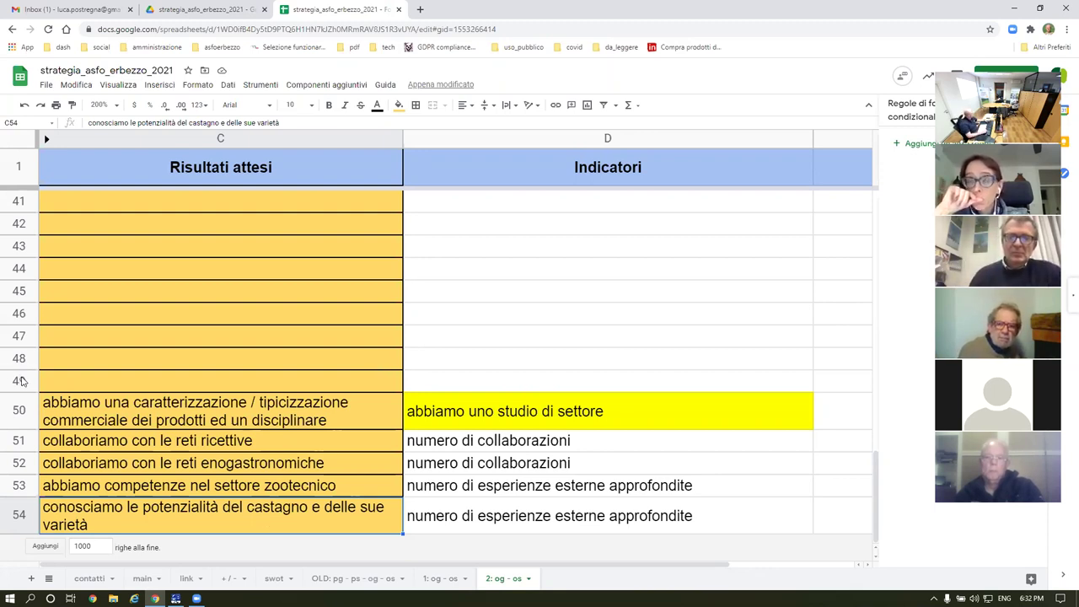
Step: Delete the blank rows 40 to 49, between the forest and meadow products result and the product characterisation result
scroll(34, 320, "up", 3)
left_click(14, 312)
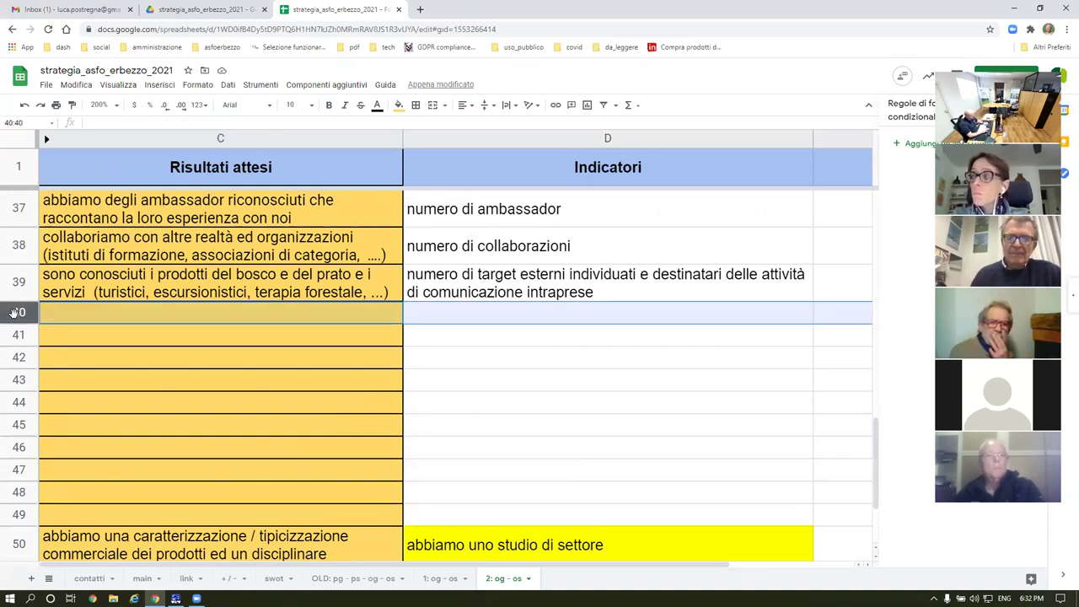
key("ctrl+alt+minus")
key("ctrl+alt+minus")
key("ctrl+alt+minus")
key("ctrl+alt+minus")
key("ctrl+alt+minus")
key("ctrl+alt+minus")
key("ctrl+alt+minus")
key("ctrl+alt+minus")
key("ctrl+alt+minus")
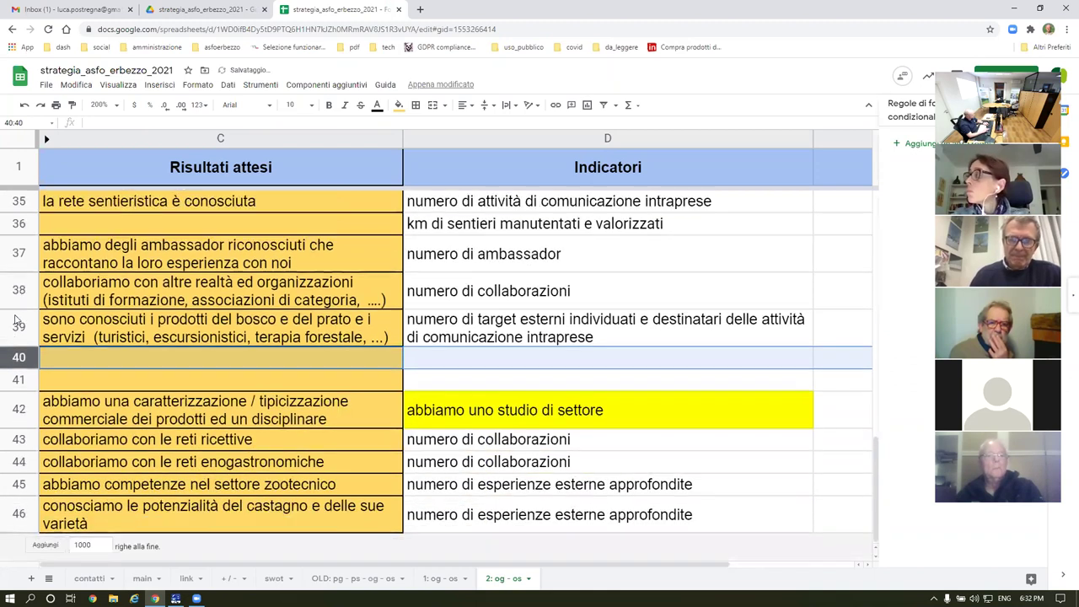
key("ctrl+alt+minus")
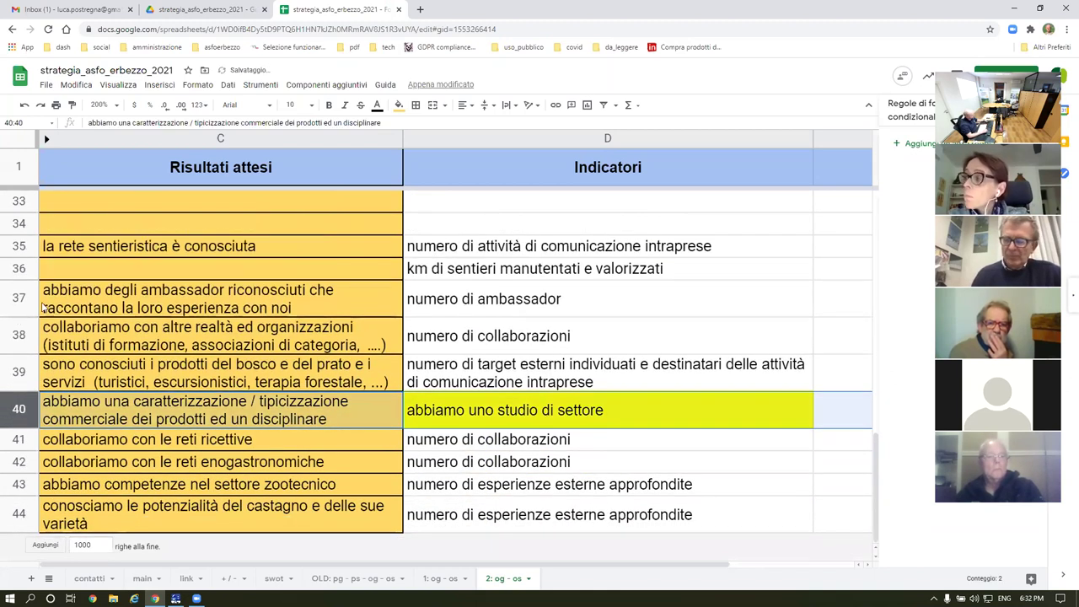
Step: Delete the blank rows 26 to 34, above the result "la rete sentieristica è conosciuta"
scroll(257, 266, "up", 5)
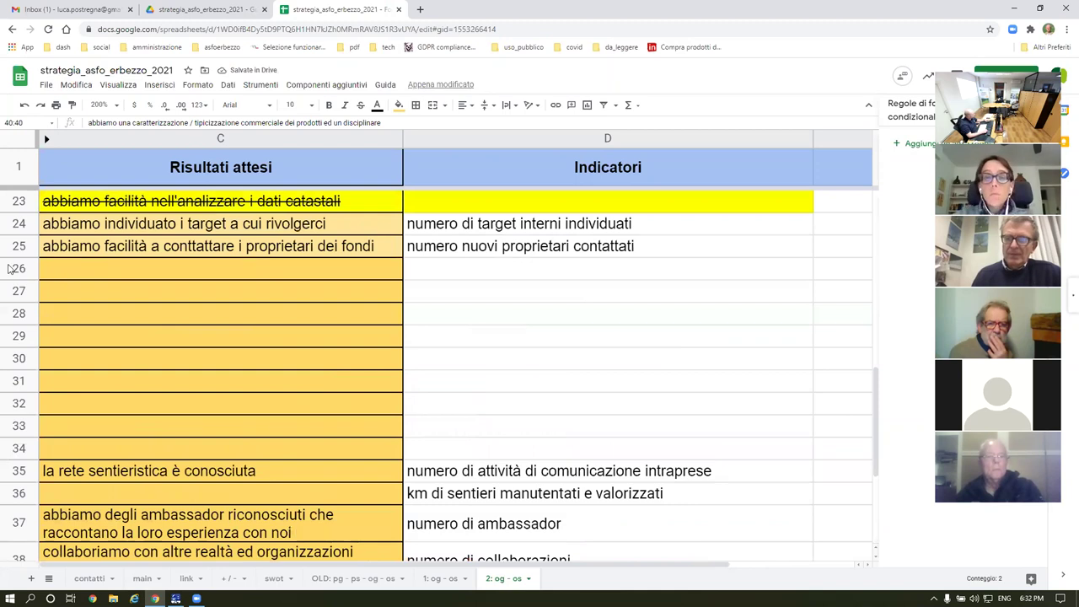
left_click(7, 268)
key("ctrl+alt+minus")
key("ctrl+alt+minus")
key("ctrl+alt+minus")
key("ctrl+alt+minus")
key("ctrl+alt+minus")
key("ctrl+alt+minus")
key("ctrl+alt+minus")
key("ctrl+alt+minus")
key("ctrl+alt+minus")
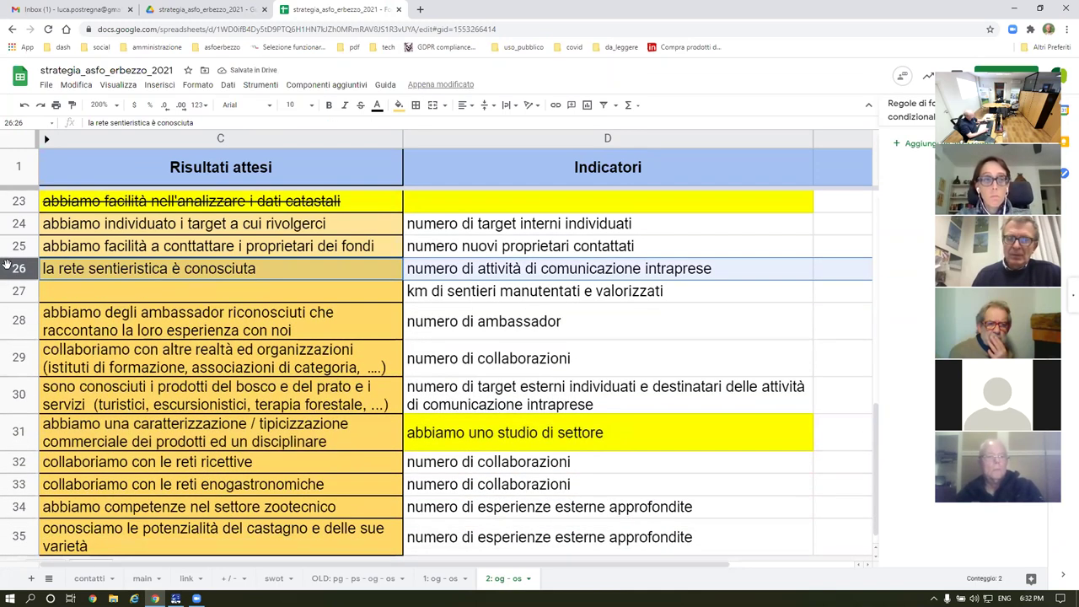
Step: Delete the blank rows 14 to 21, between the progress monitoring result and the non-member landowners result
scroll(313, 268, "up", 3)
scroll(305, 267, "up", 2)
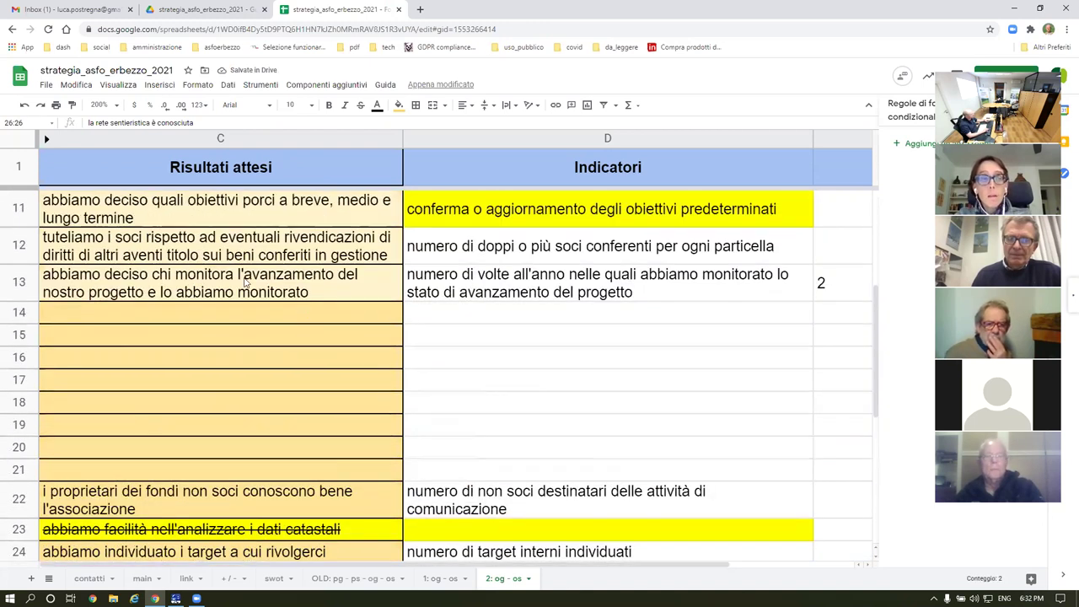
left_click(10, 312)
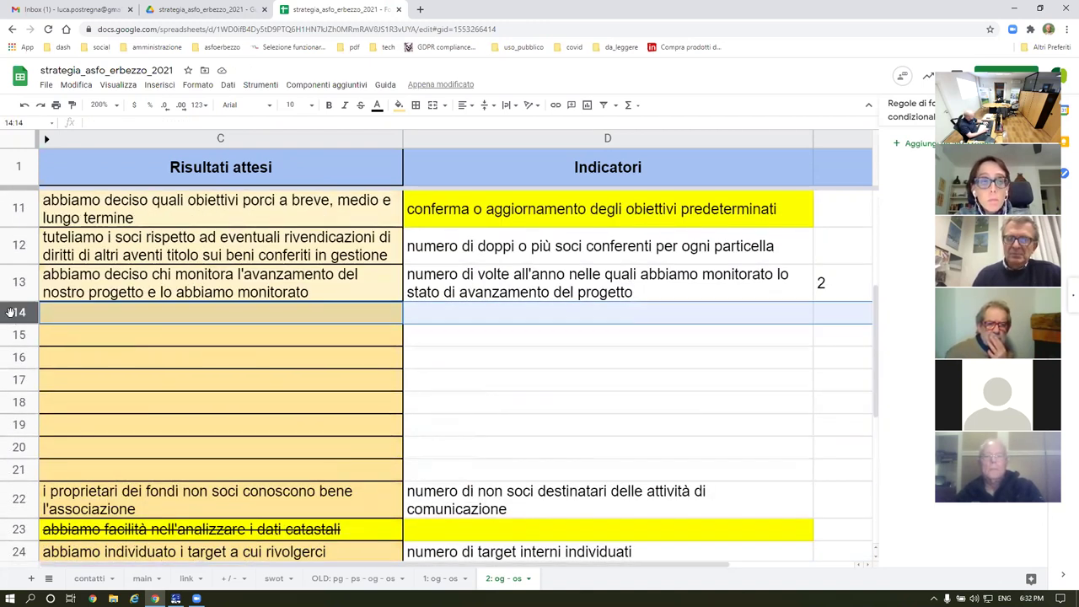
key("ctrl+alt+minus")
key("ctrl+alt+minus")
key("ctrl+alt+minus")
key("ctrl+alt+minus")
key("ctrl+alt+minus")
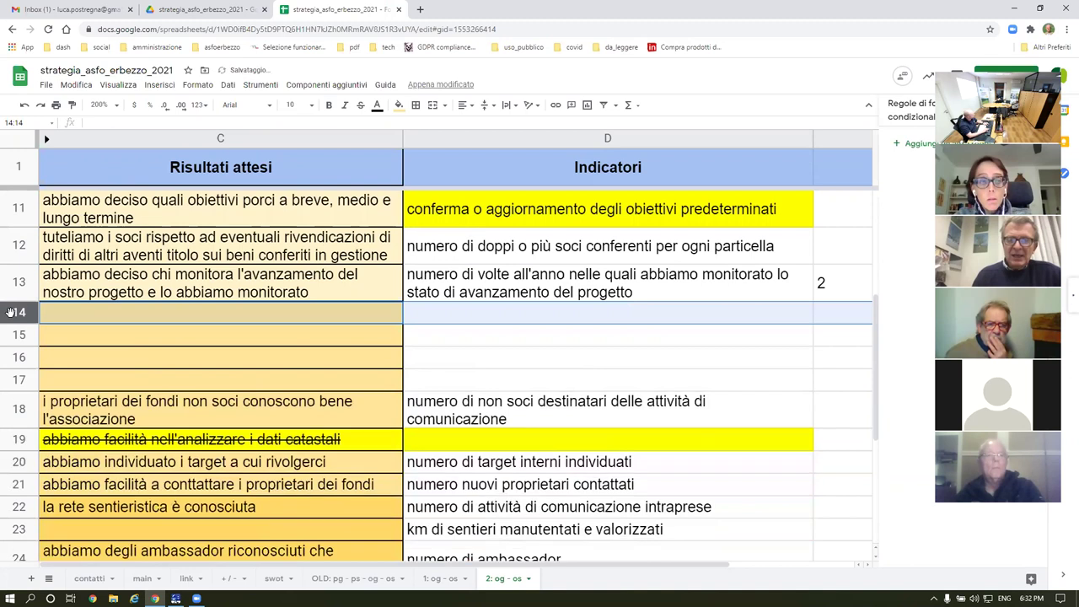
key("ctrl+alt+minus")
key("ctrl+alt+minus")
key("ctrl+alt+minus")
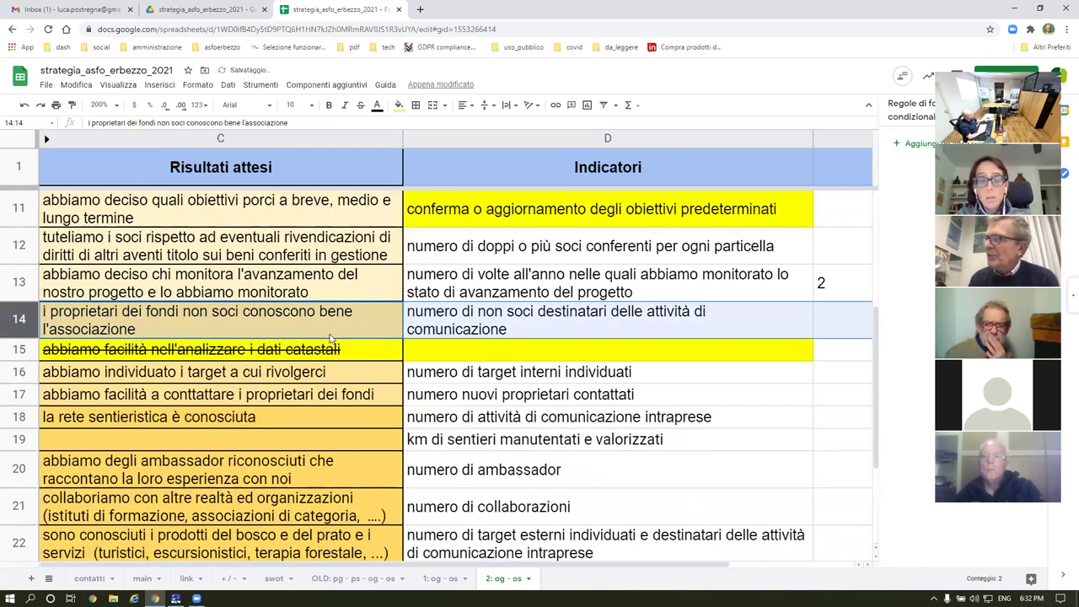
Step: Delete the blank rows 6 to 9, above the result on members' availability for long-term leases
scroll(336, 349, "up", 5)
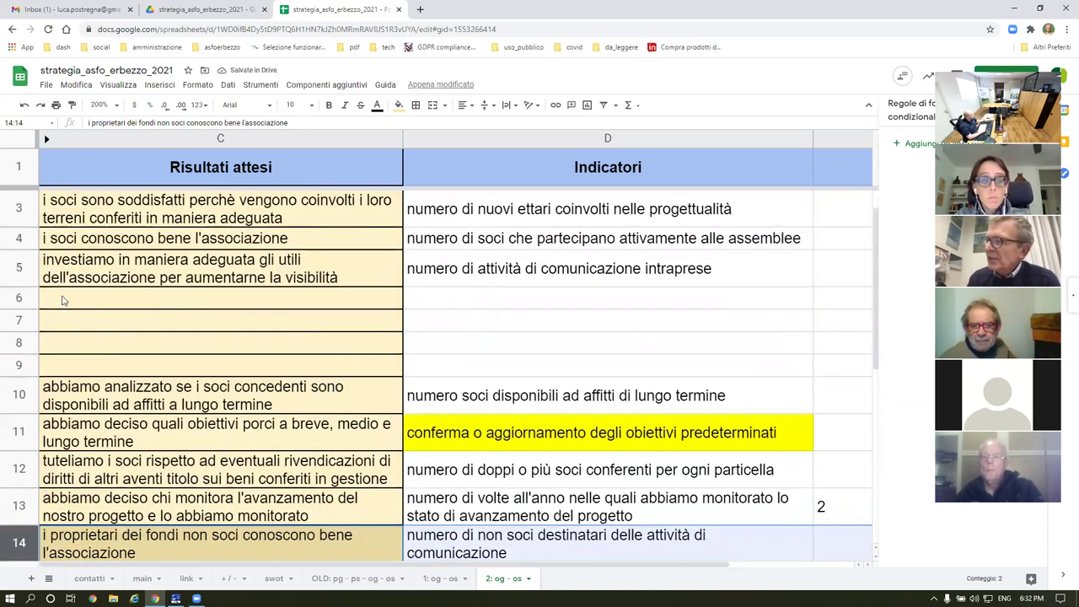
left_click(17, 297)
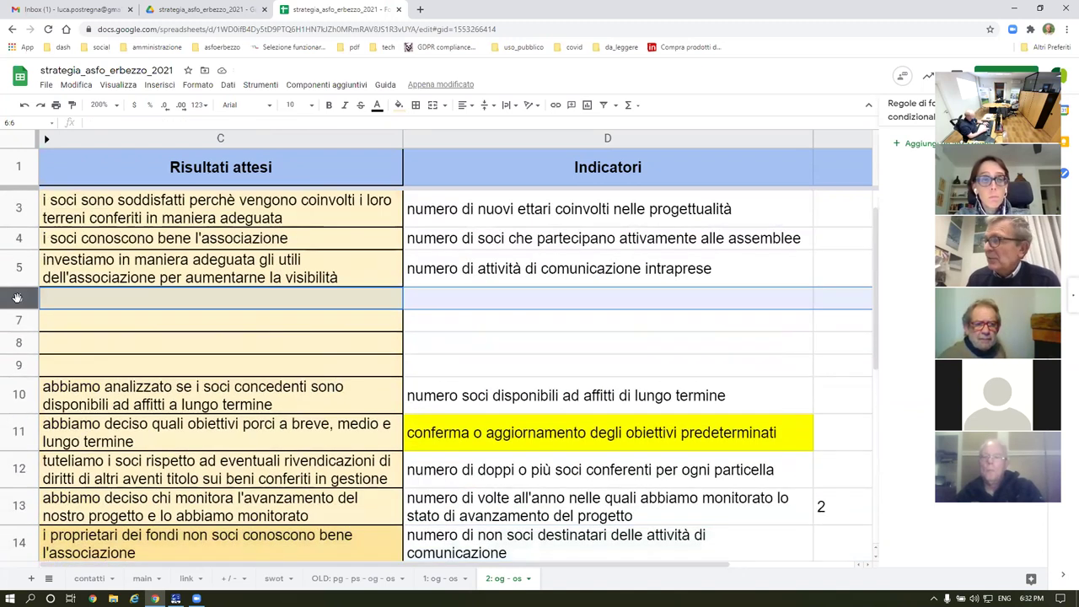
key("ctrl+alt+minus")
key("ctrl+alt+minus")
key("ctrl+alt+minus")
key("ctrl+alt+minus")
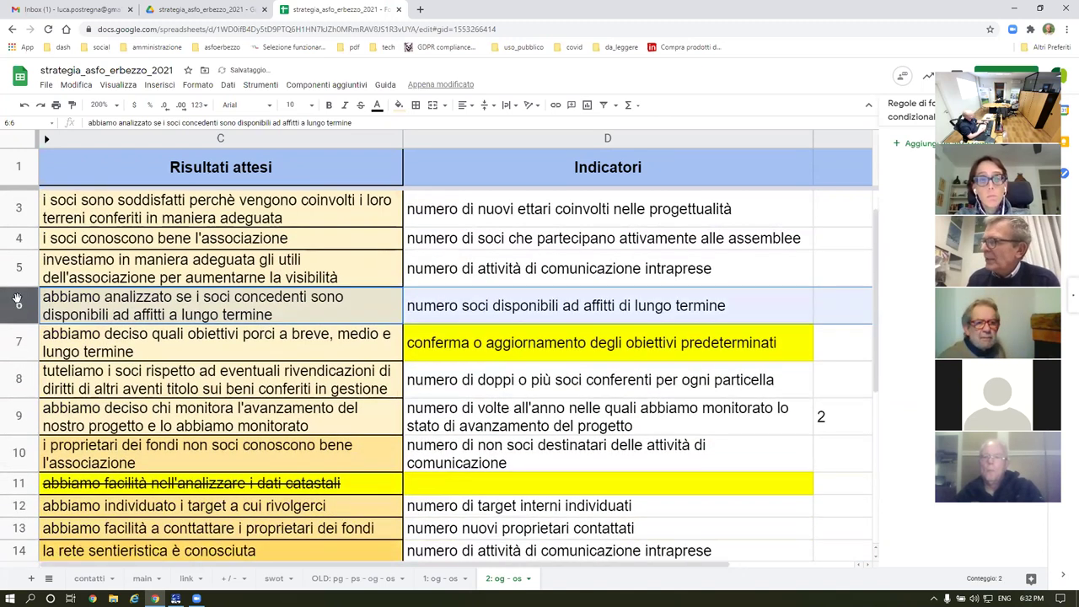
scroll(263, 373, "up", 1)
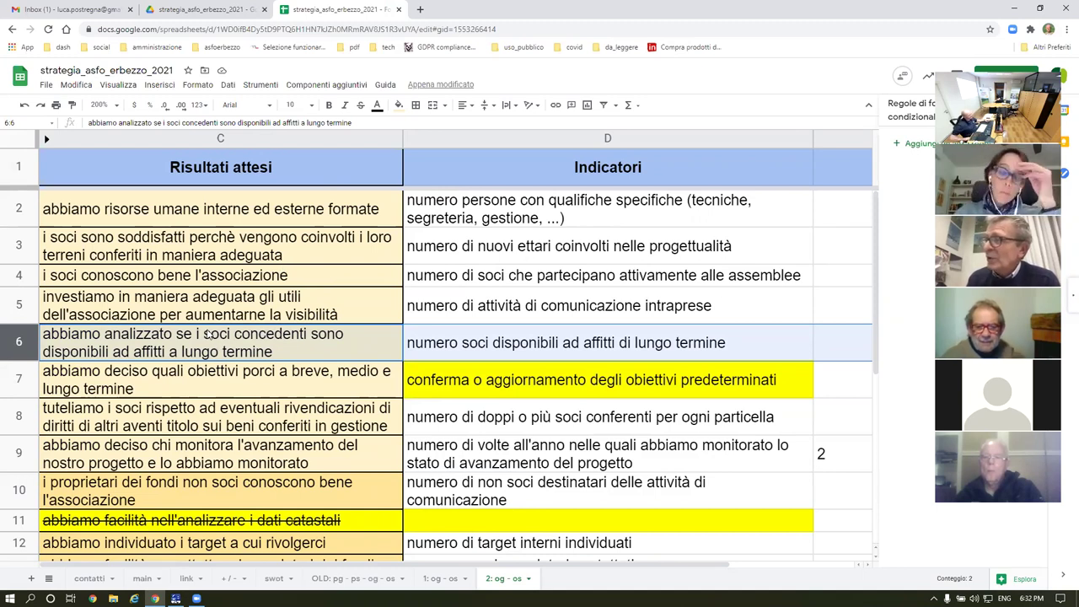
Step: Set the sheet zoom to 100% and unhide the general and specific objective columns A and B
left_click(102, 105)
left_click(103, 179)
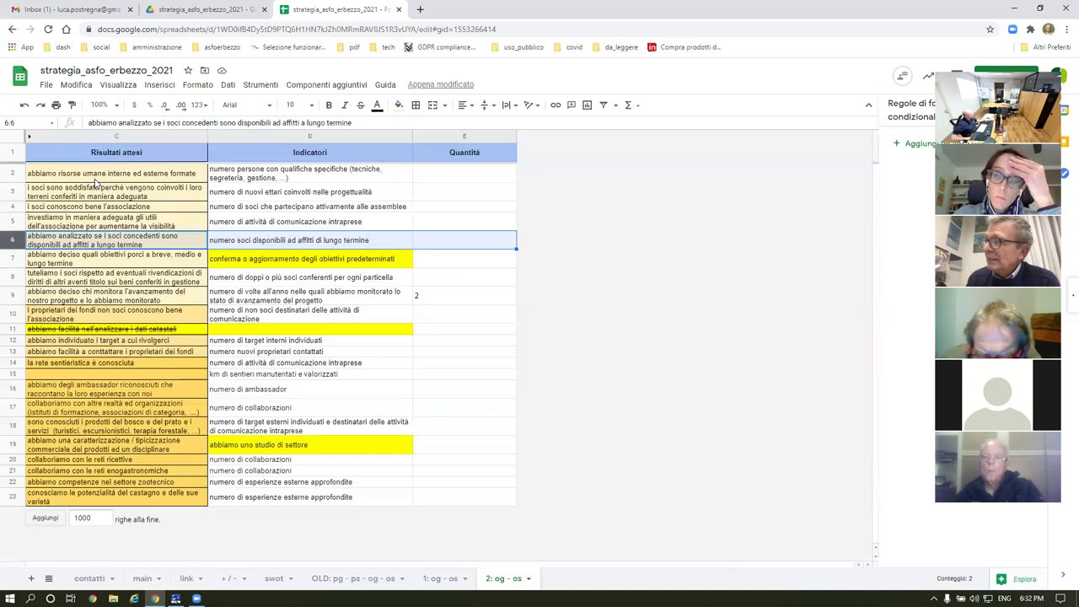
left_click(30, 139)
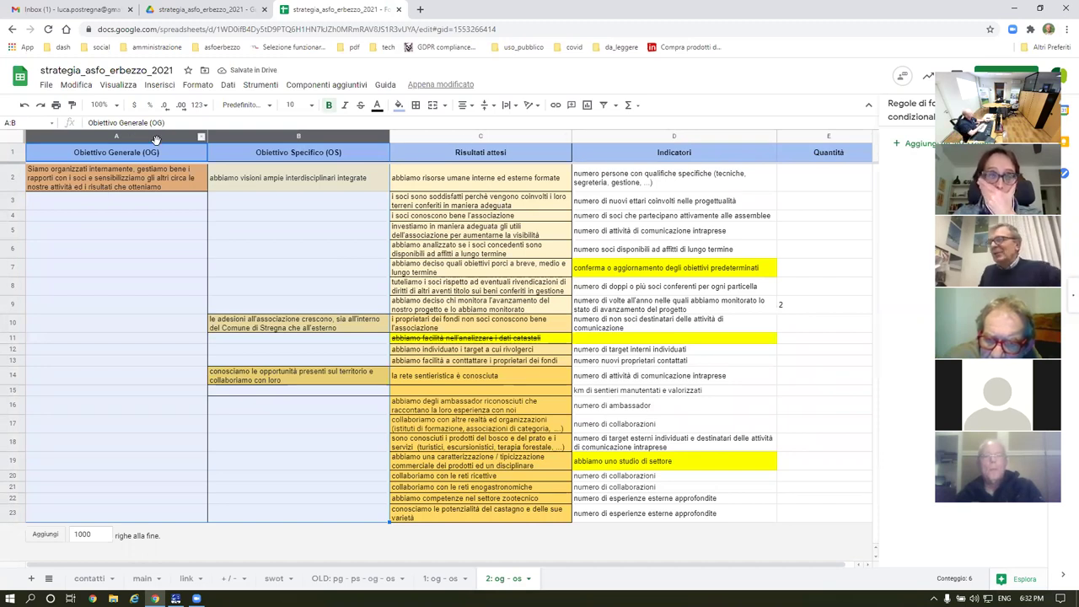
left_click(278, 267)
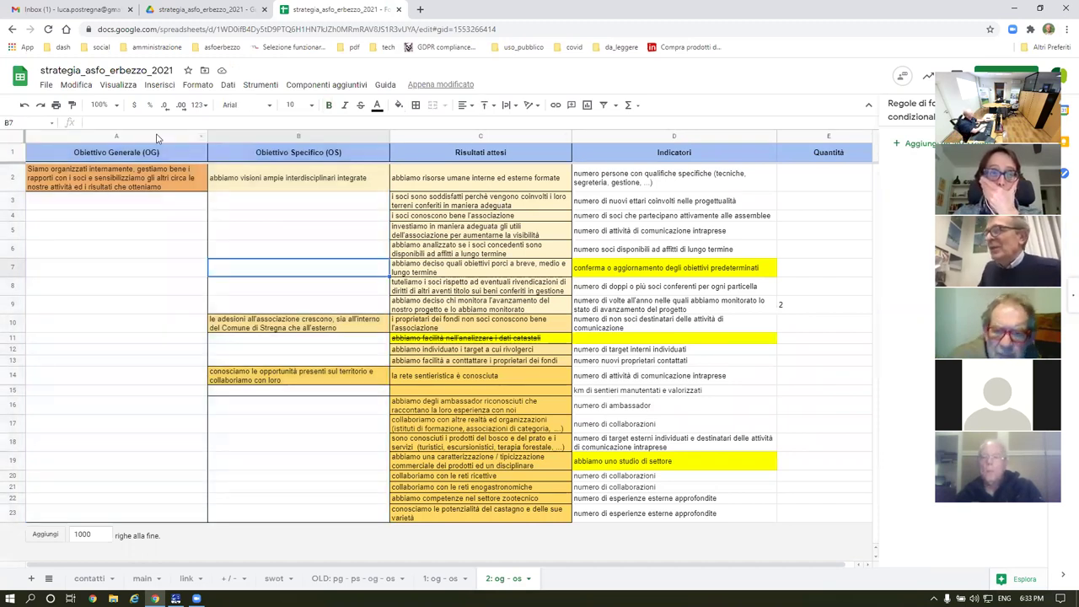
Step: Narrow columns A to D, from general objective to indicators, to one equal width
left_click_drag(156, 138, 278, 137)
left_click_drag(443, 138, 603, 139)
left_click_drag(205, 136, 188, 136)
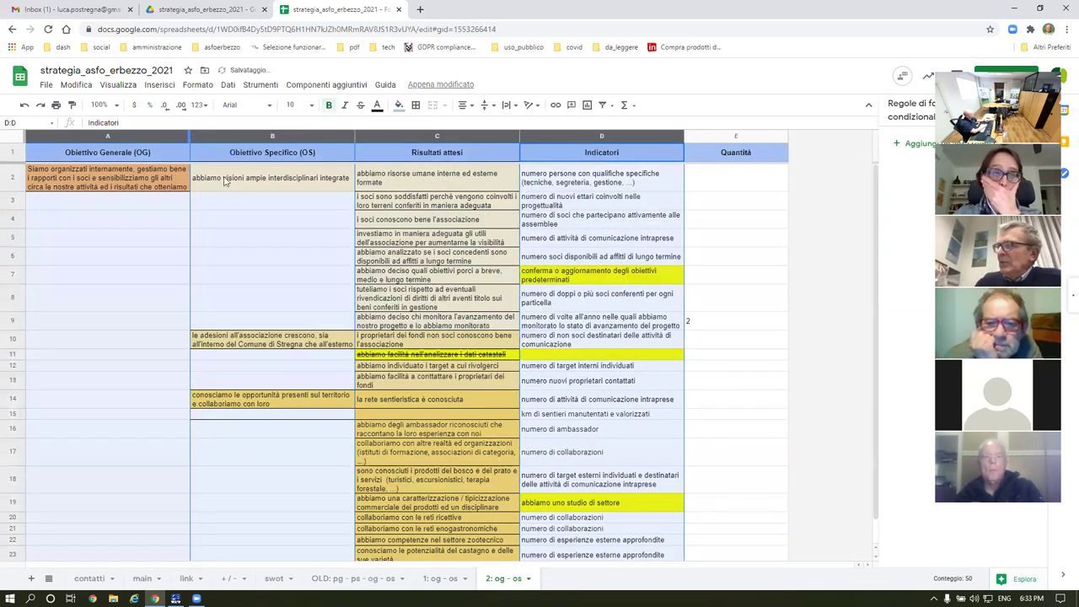
Step: Delete row 11 with the struck-through result "abbiamo facilità nell'analizzare i dati catastali"
scroll(510, 289, "down", 1)
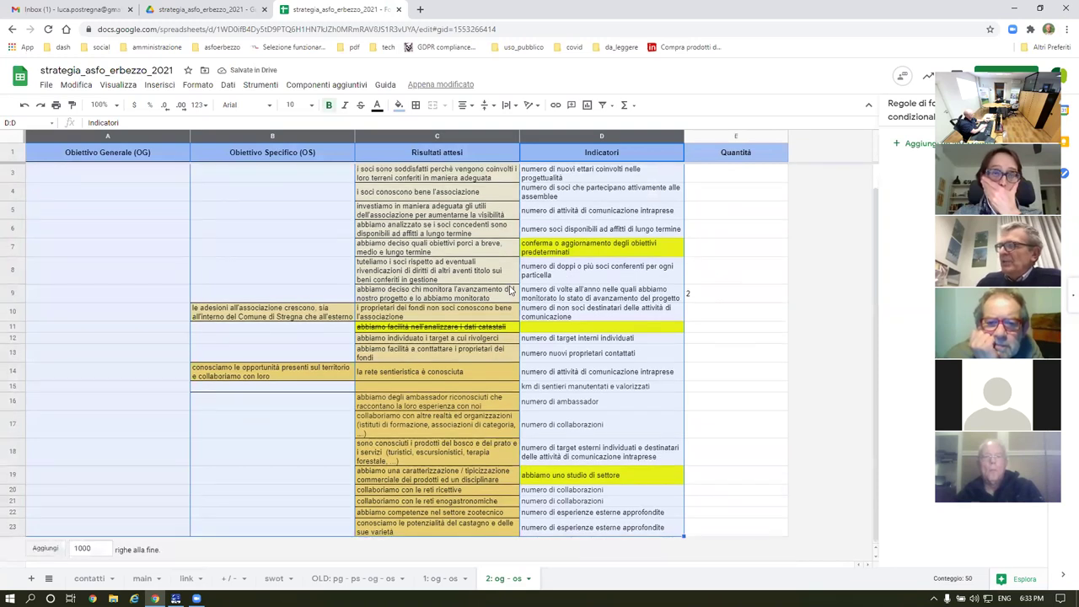
left_click(570, 327)
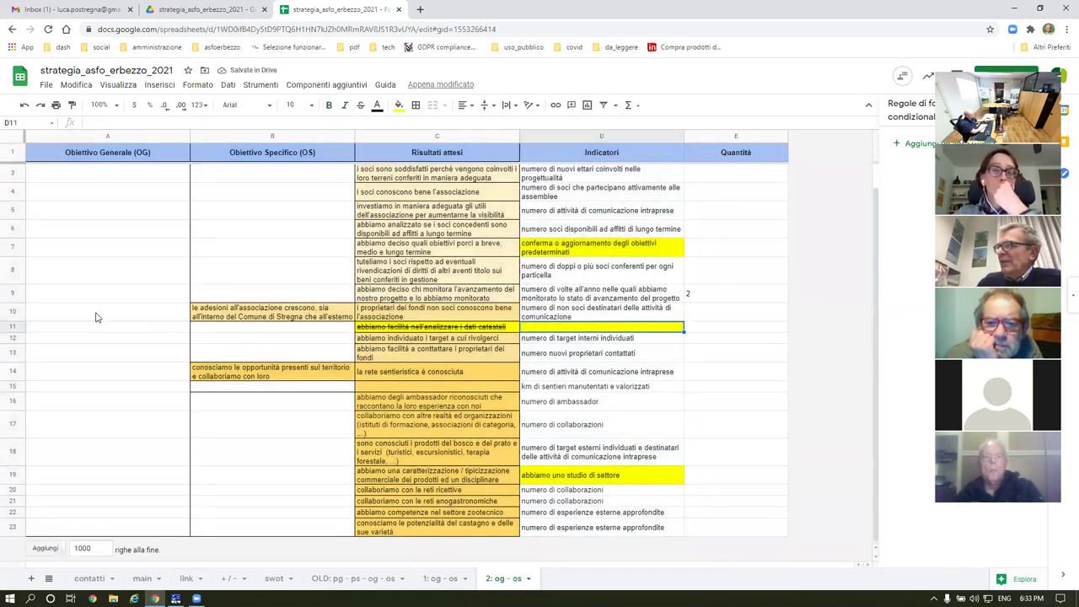
left_click(10, 327)
right_click(10, 327)
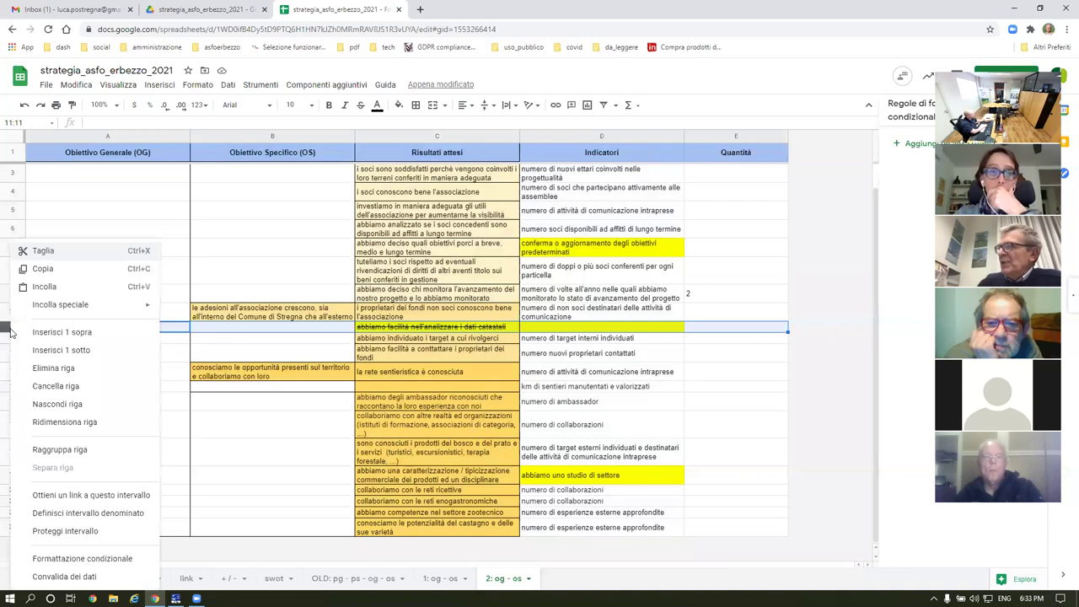
left_click(42, 368)
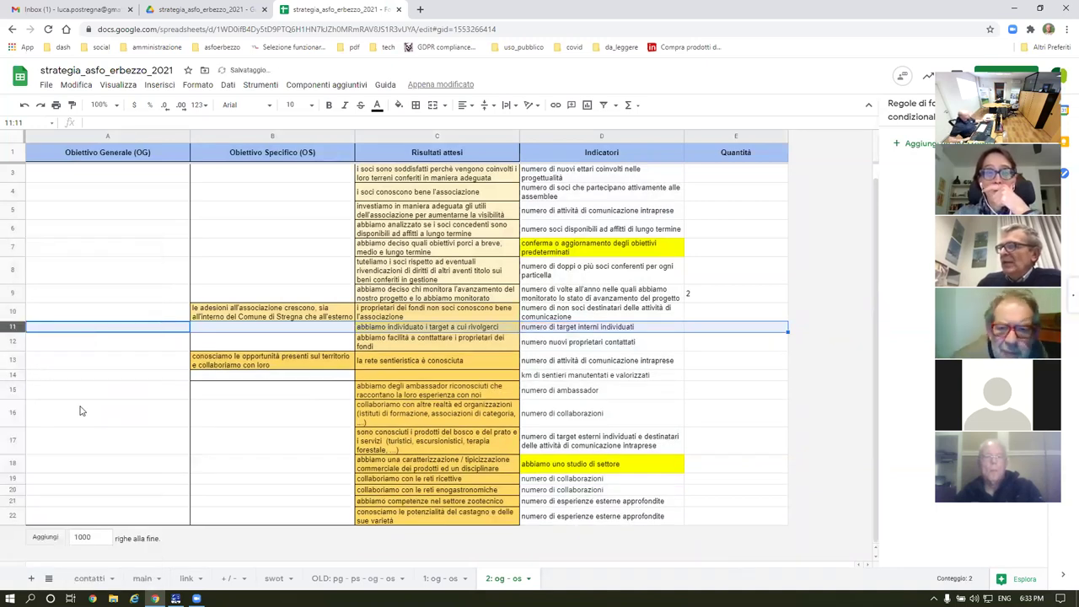
Step: Remove the borders and the fill colour from the empty expected result cell C14
left_click(423, 373)
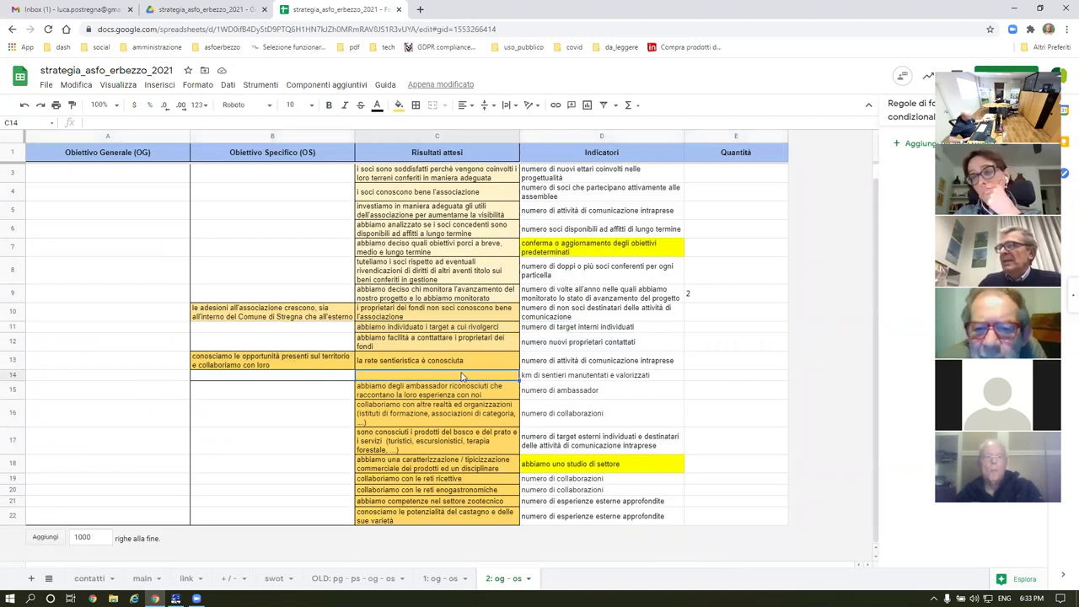
left_click(415, 106)
left_click(481, 143)
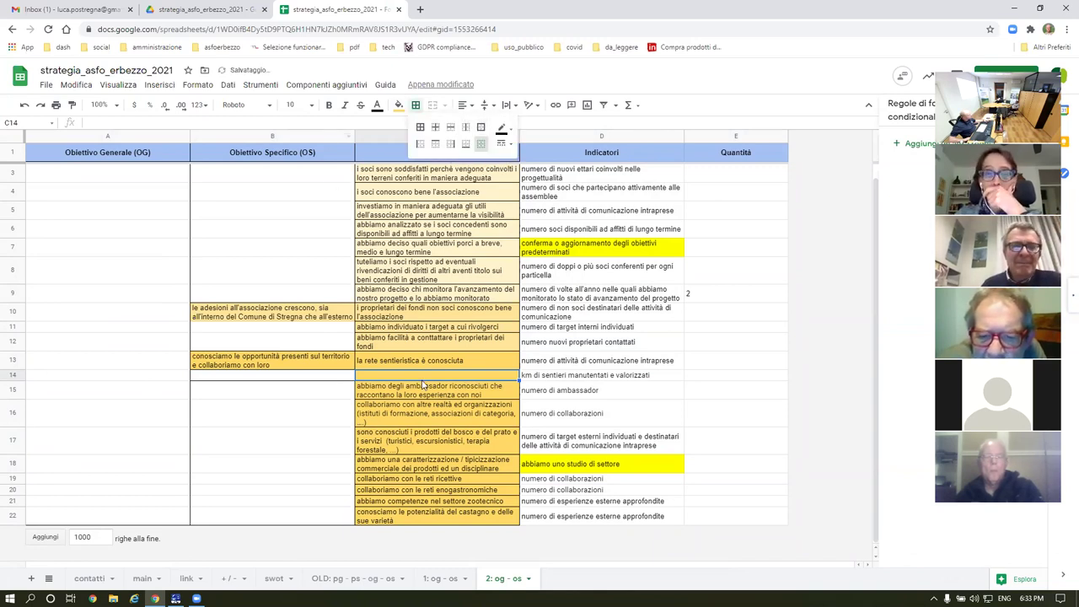
left_click(367, 400)
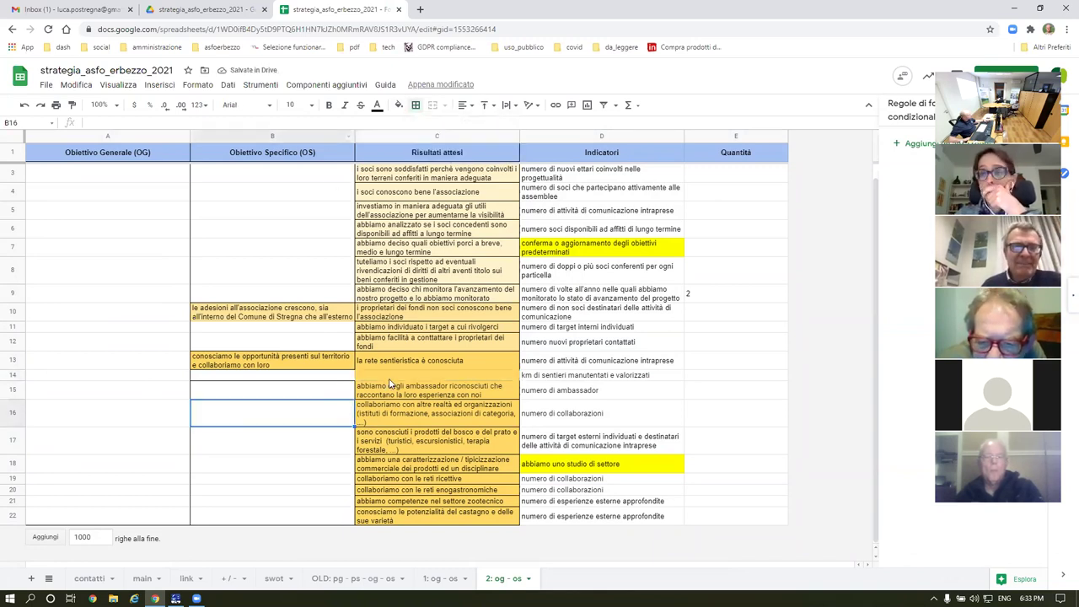
left_click(399, 105)
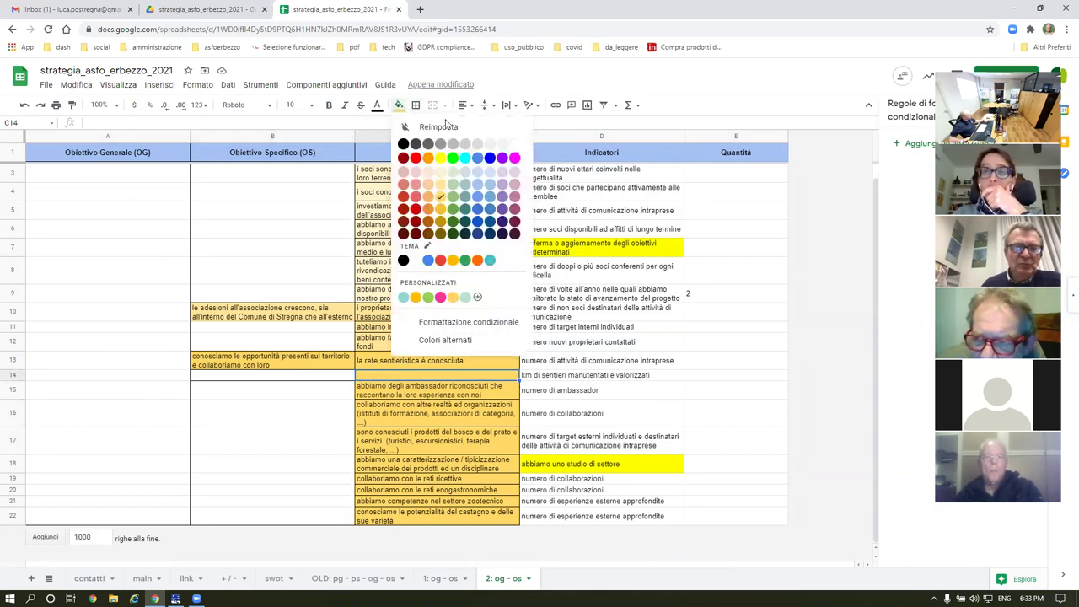
left_click(436, 128)
left_click(268, 378)
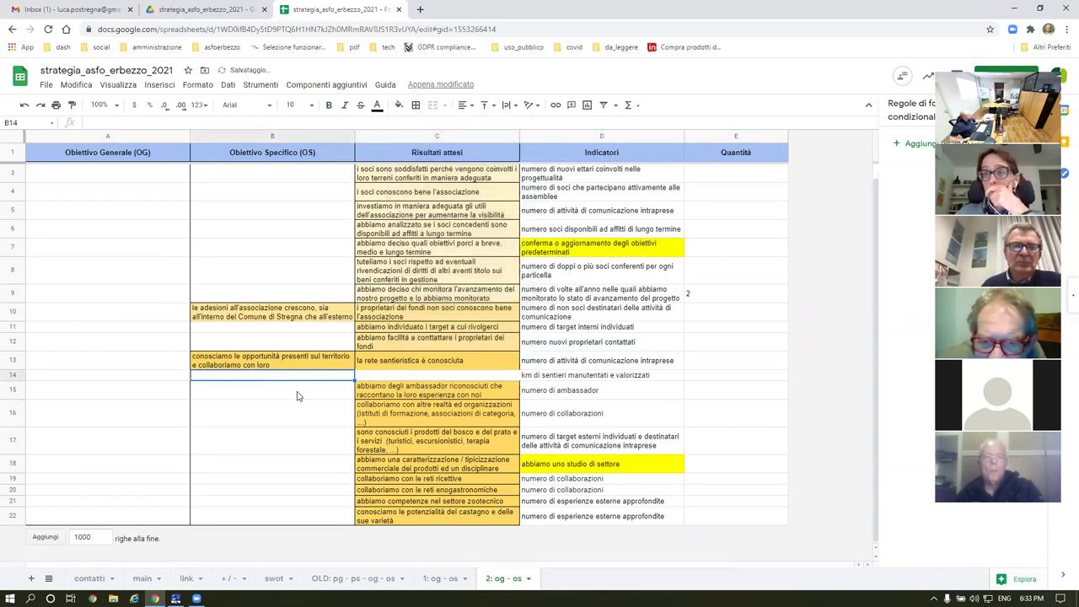
Step: Reset the fill of the specific objective cells B14:B22 and give the range only an outer border
left_click_drag(296, 513, 277, 382)
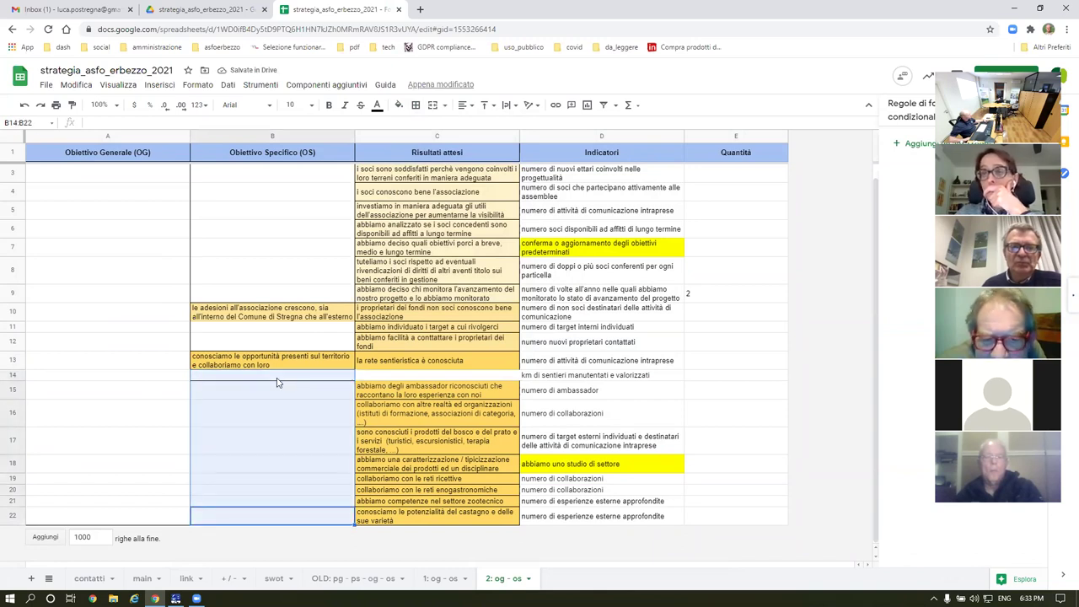
left_click(399, 104)
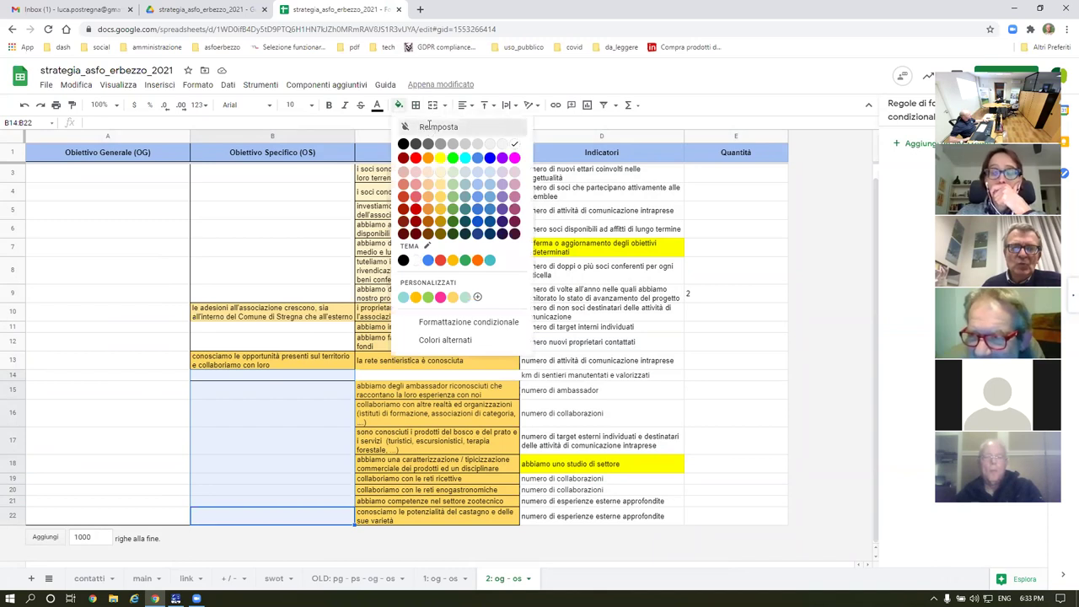
left_click(429, 125)
left_click(415, 106)
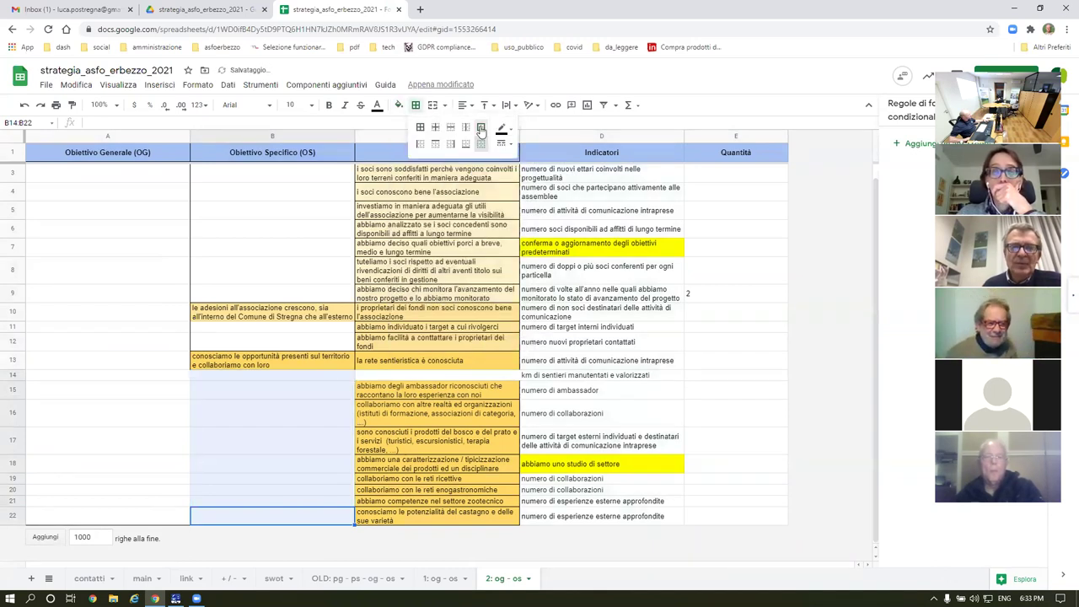
left_click(481, 127)
Step: Apply an outer border to cell C15, the expected result about recognised ambassadors
left_click(496, 418)
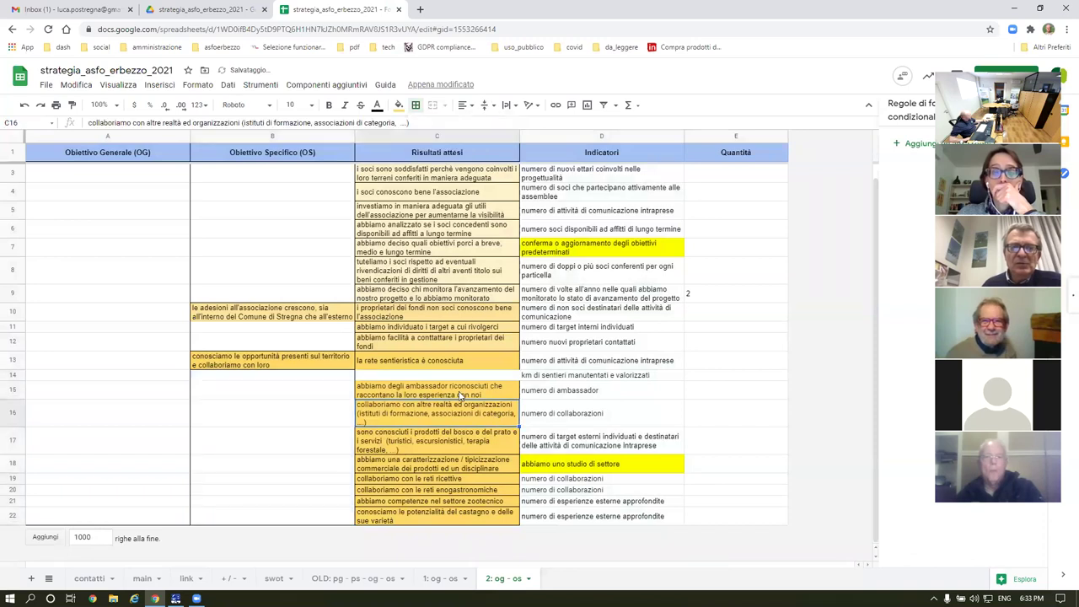
left_click(426, 392)
left_click(415, 104)
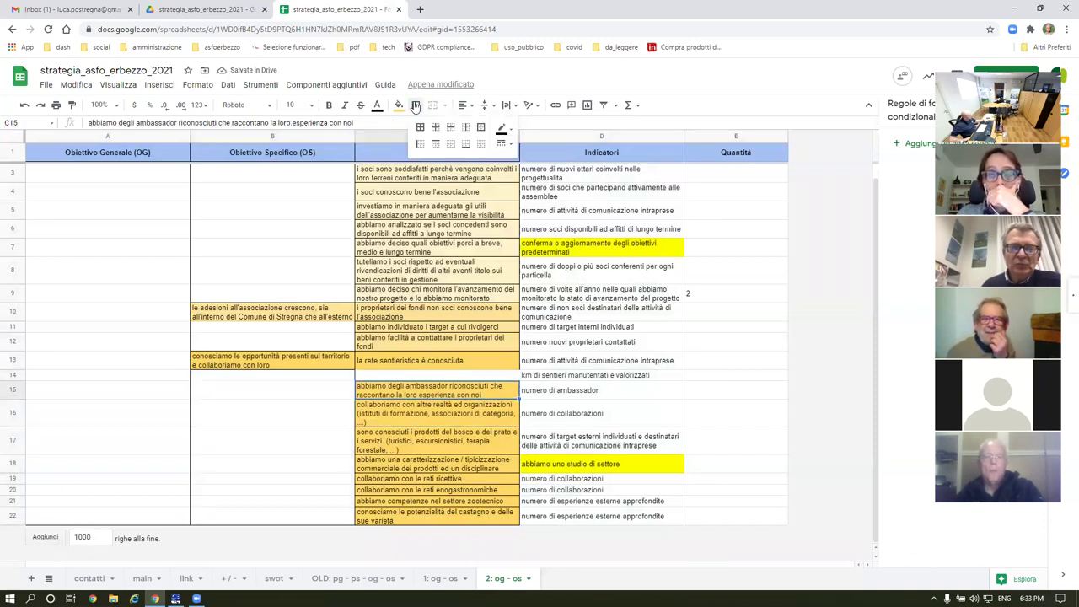
left_click(481, 127)
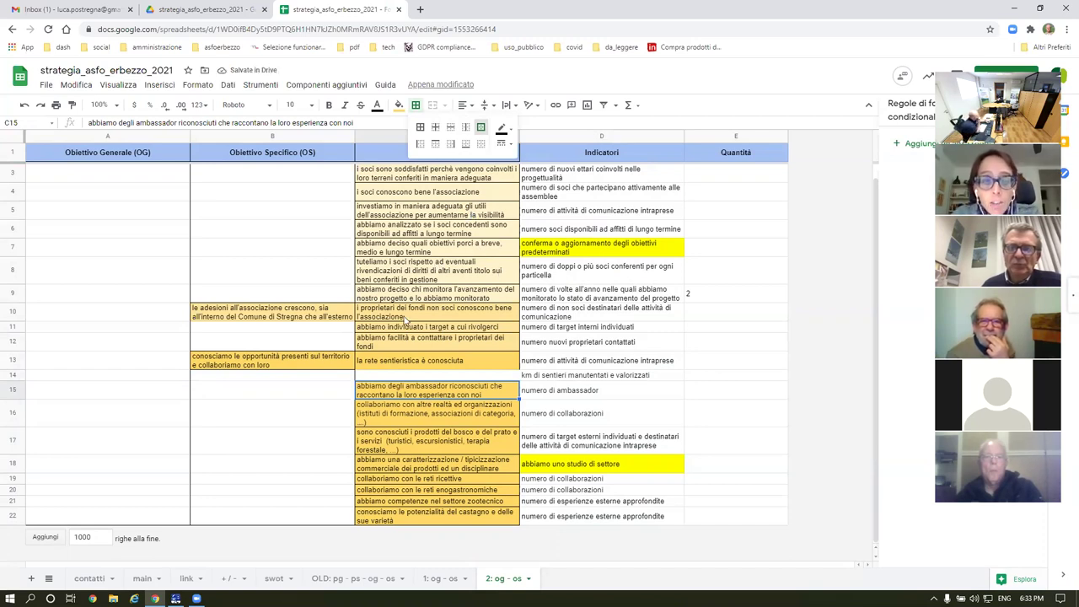
Step: Insert a blank row 11 above the result "abbiamo individuato i target a cui rivolgerci" and select its expected result cell
left_click(10, 328)
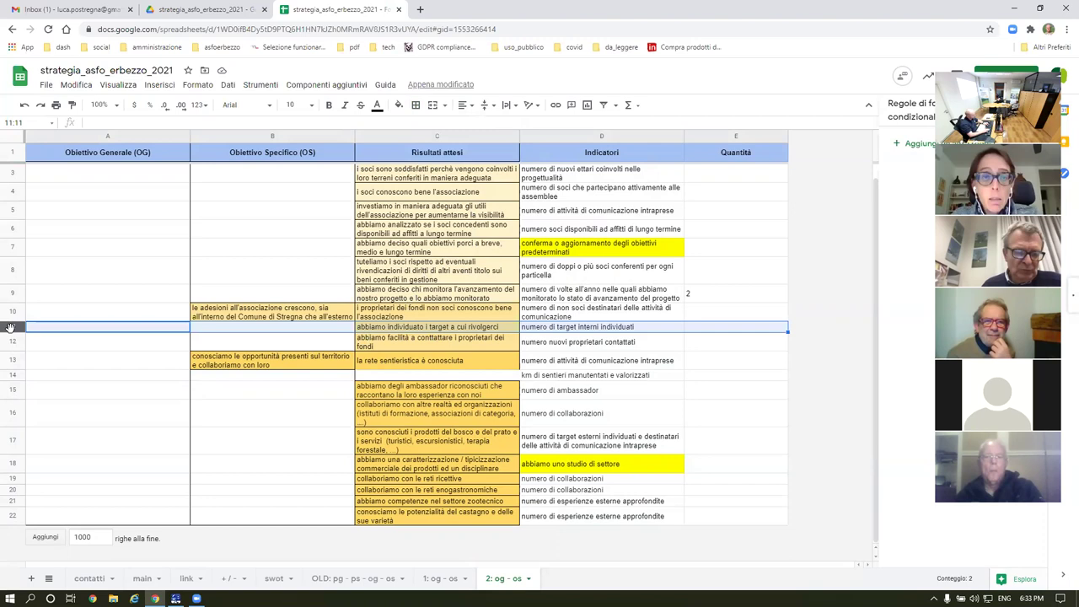
key("ctrl+alt+equal")
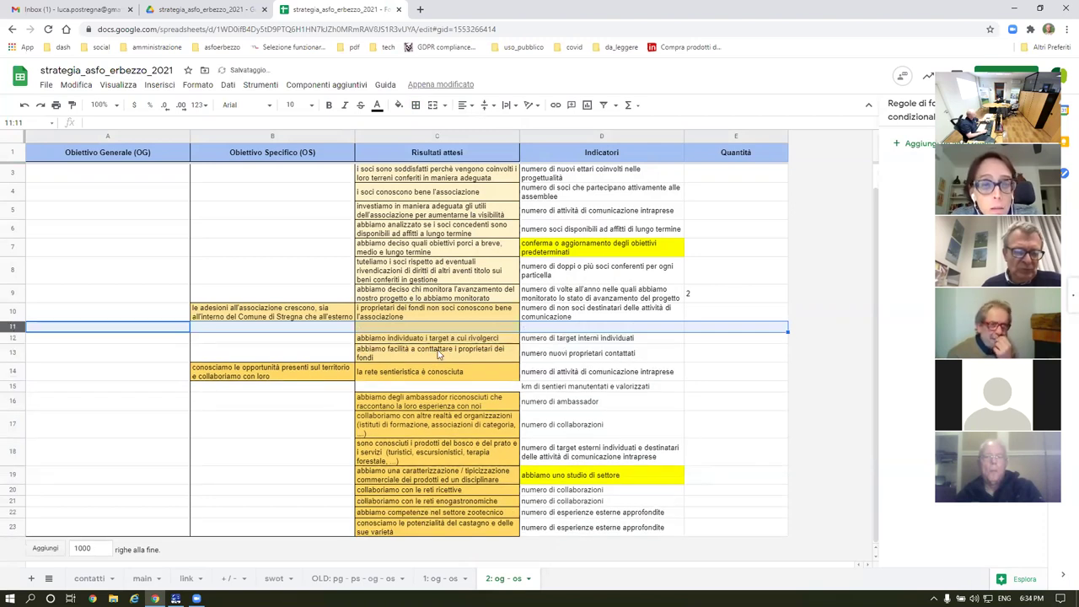
left_click(421, 328)
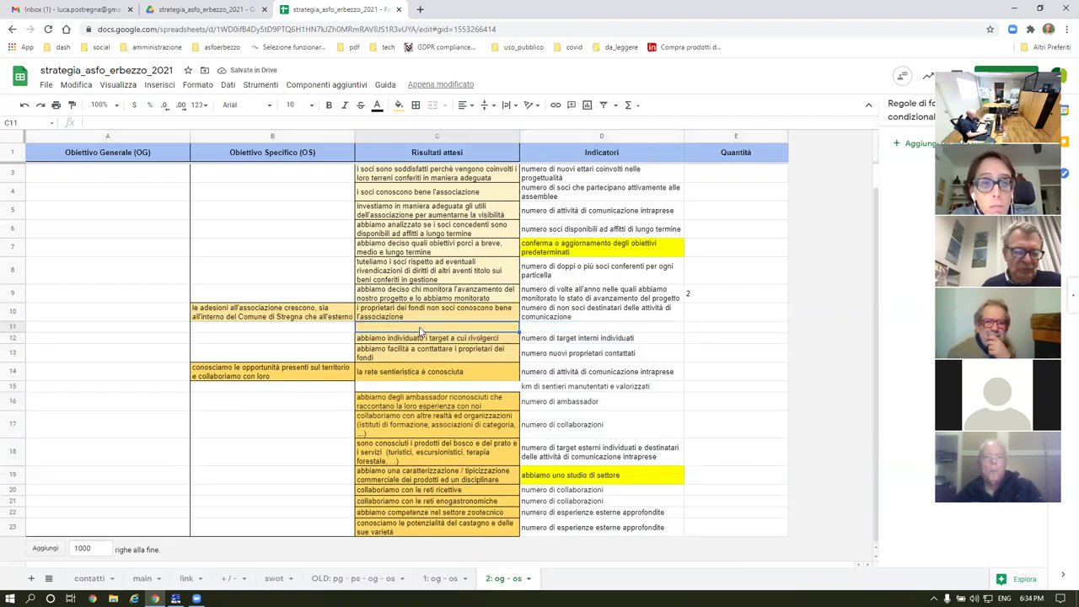
Step: Select the cause "abbiamo difficoltà ad analizzare i dati catastali" on the "OLD: pg - ps - og - os" sheet
left_click(349, 578)
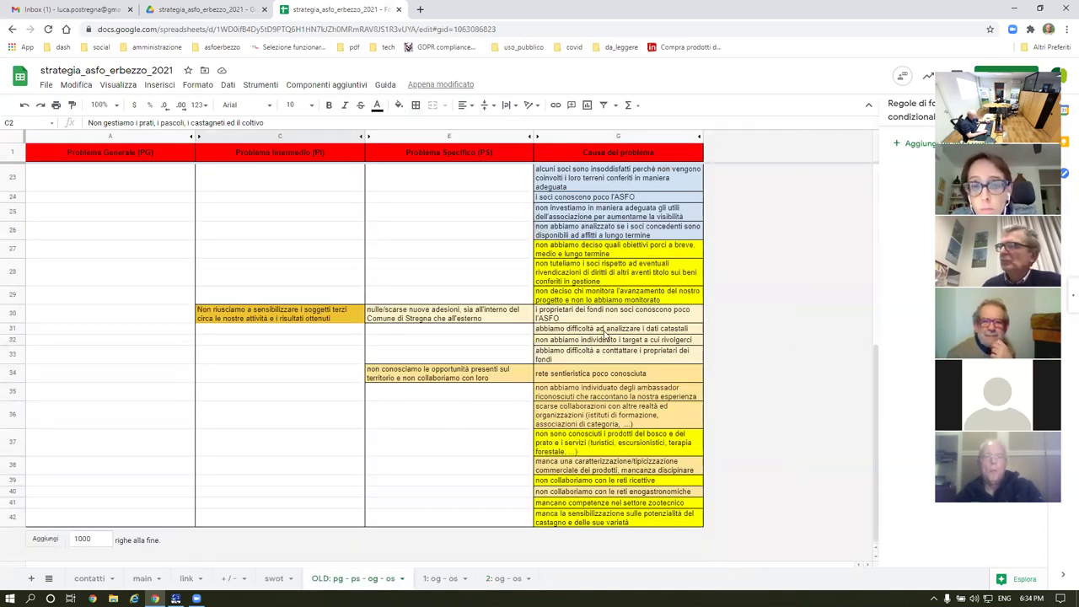
left_click(603, 331)
type("numero di attività di comunicazione intraprese")
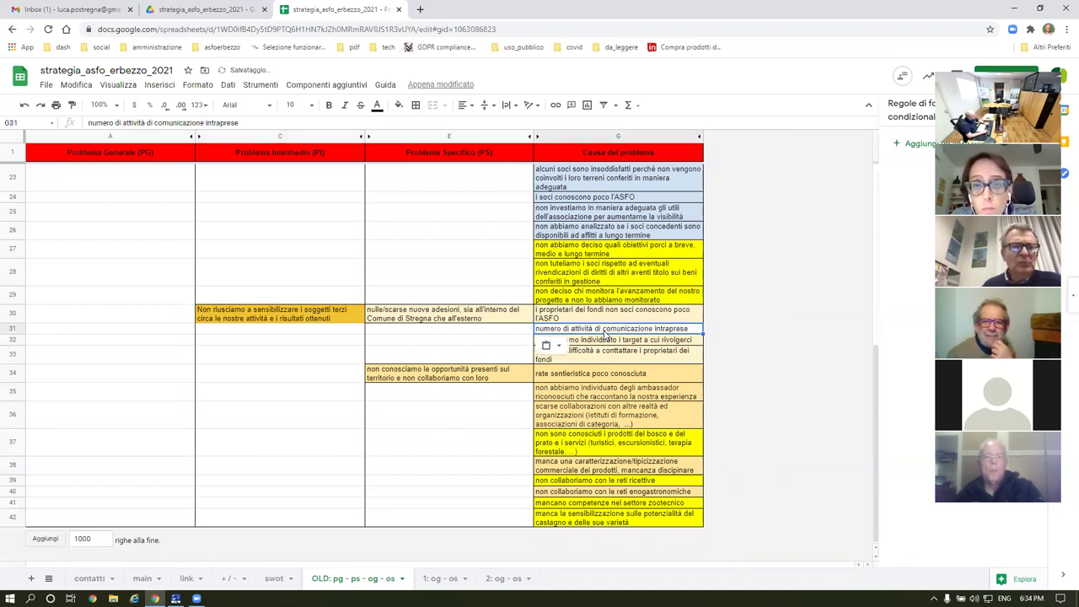
key("Down")
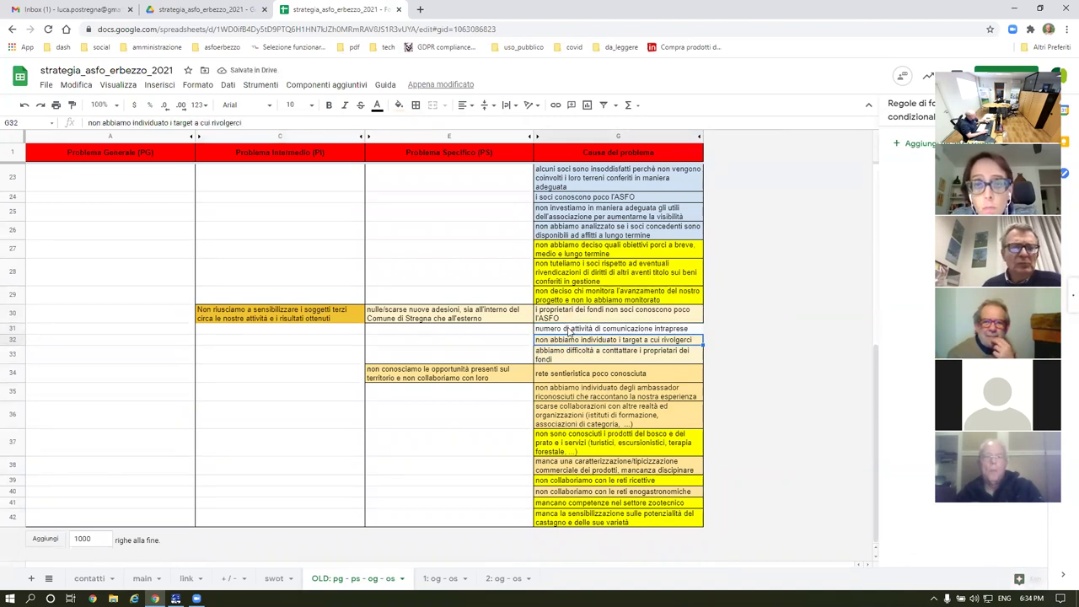
key("ctrl+z")
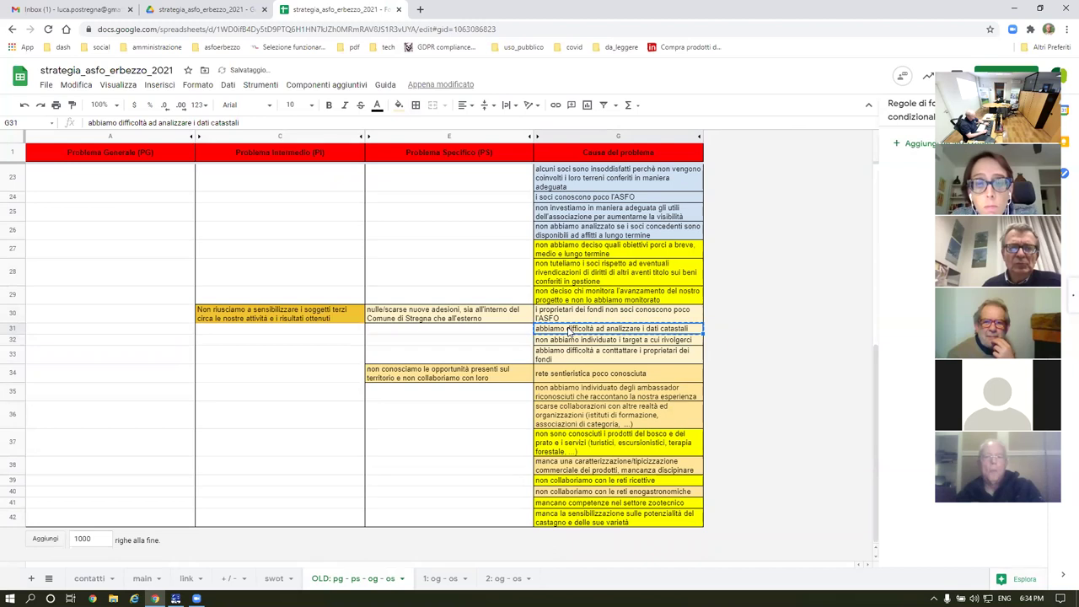
Step: Enter "abbiamo difficoltà ad analizzare i dati catastali" as the expected result in C11 of the "2: og - os" sheet
left_click(441, 578)
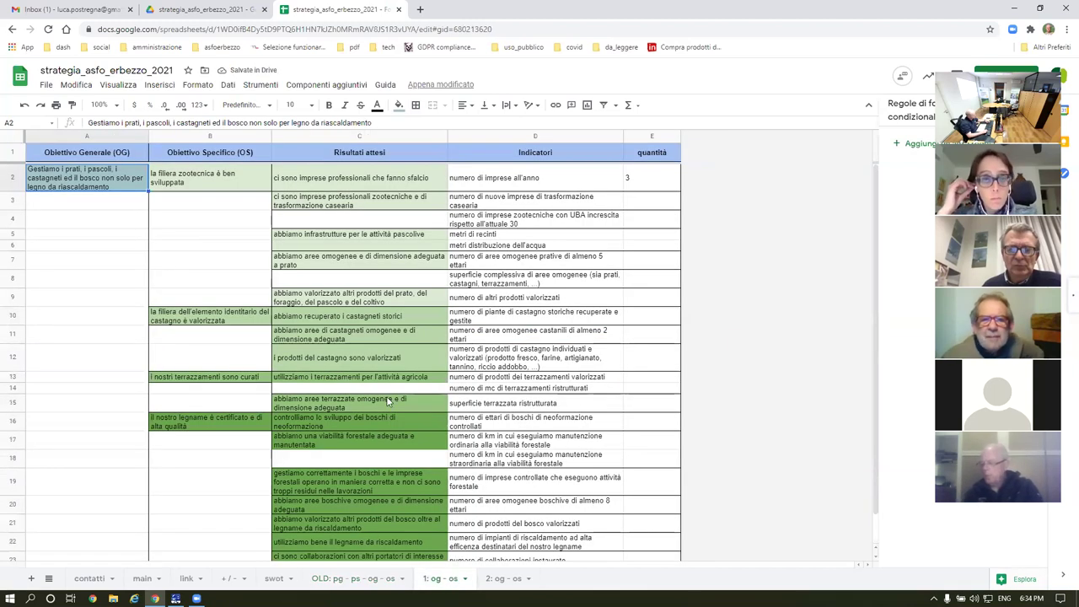
left_click(495, 578)
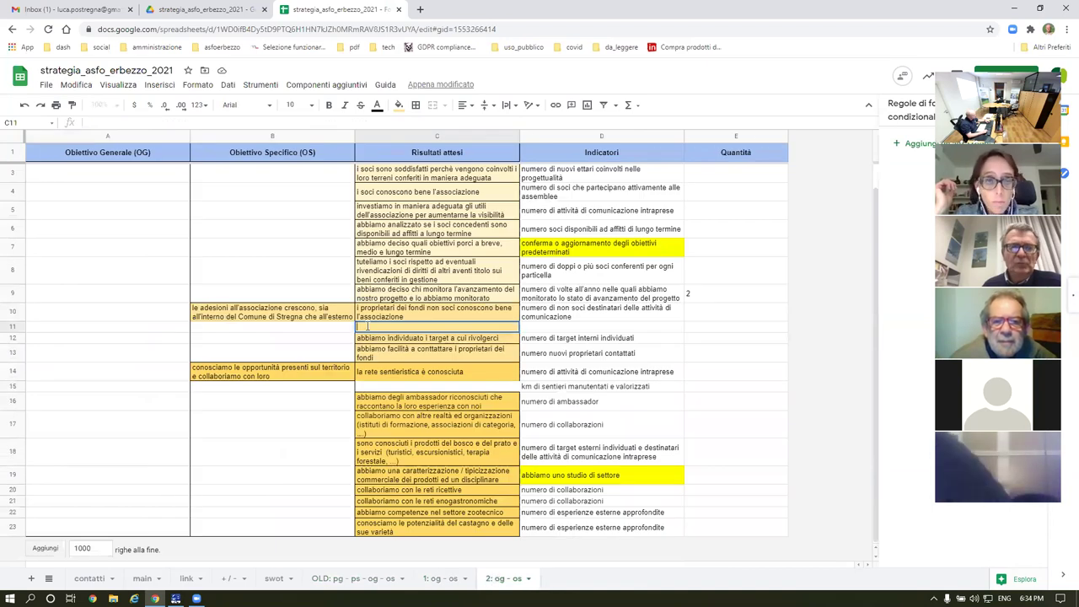
type("abbiamo difficoltà ad analizzare i dati catastali")
left_click(432, 338)
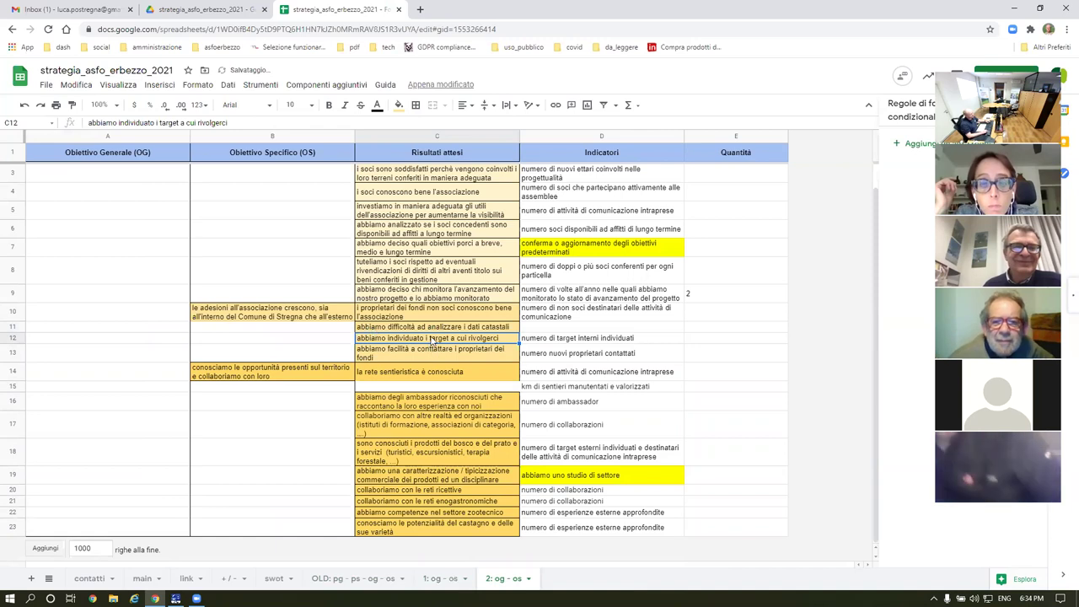
Step: Enter the indicator "numero di persone che possono analizzare i dati" in D11 for the cadastral data result
left_click(561, 328)
type("numero di per")
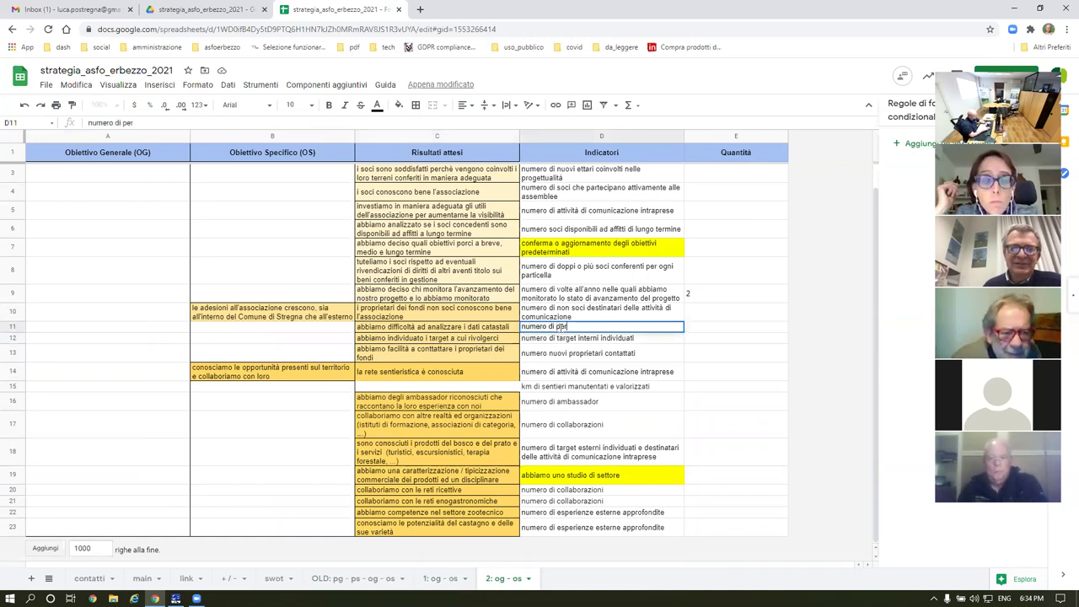
type("sone che")
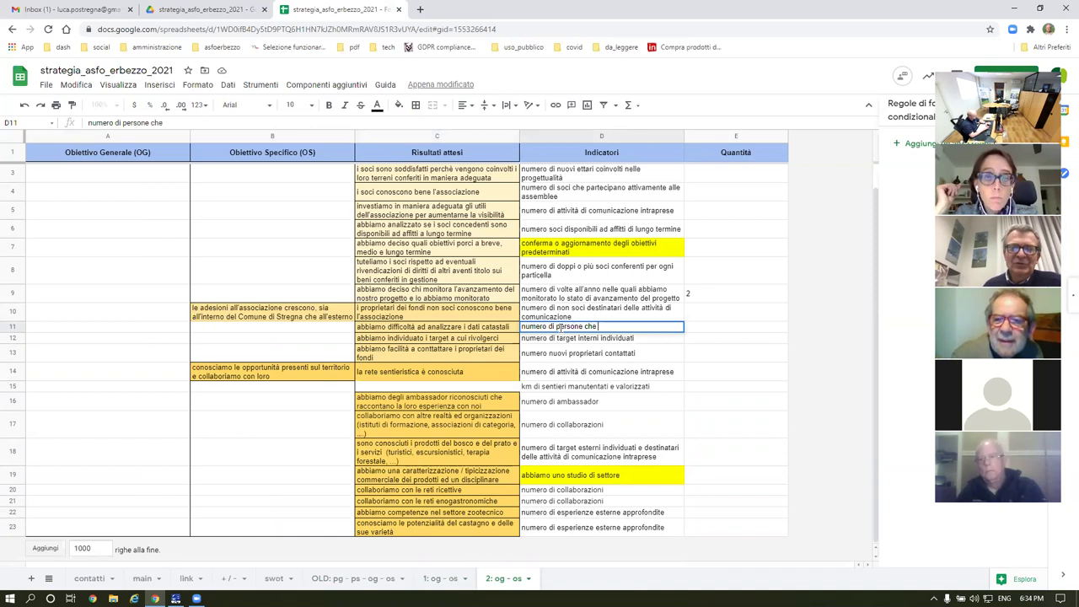
type(" possono")
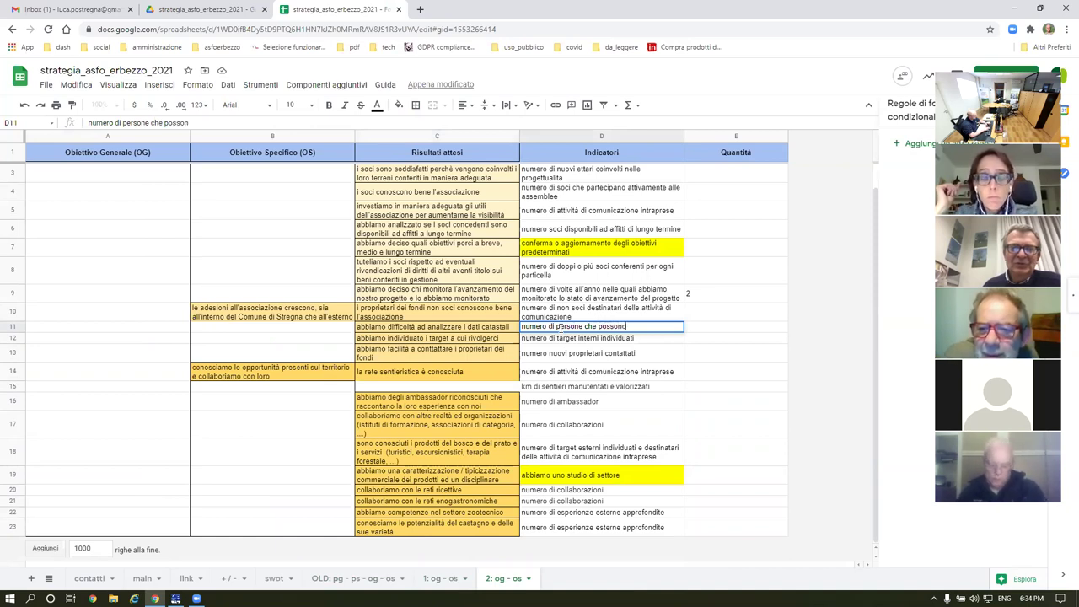
type(" analizzare i dati")
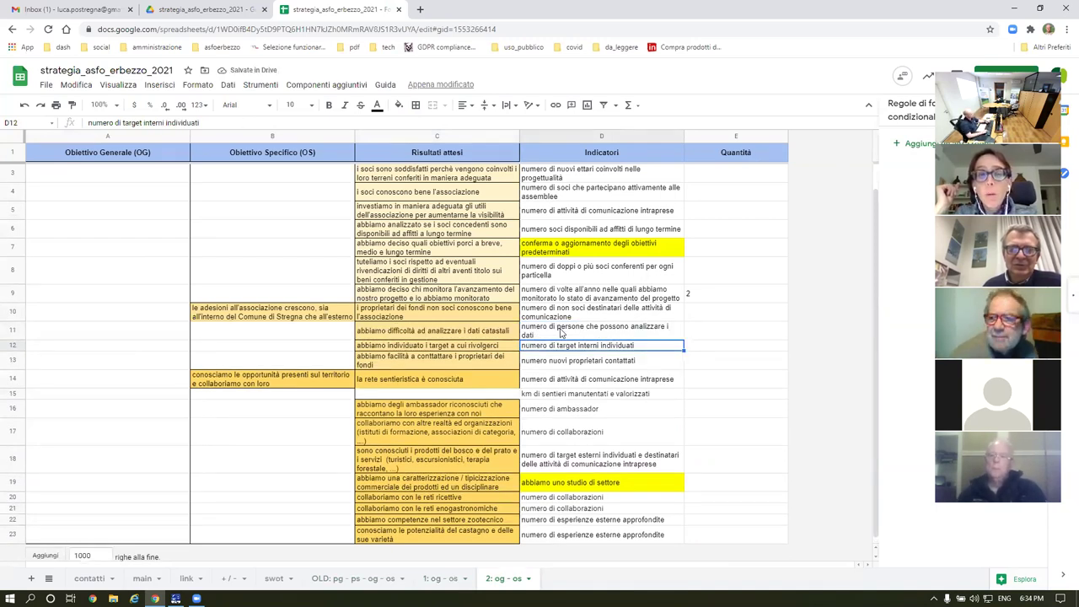
Step: Reword the expected result in C11 as "sappiamo analizzare i dati catastali"
left_click(428, 334)
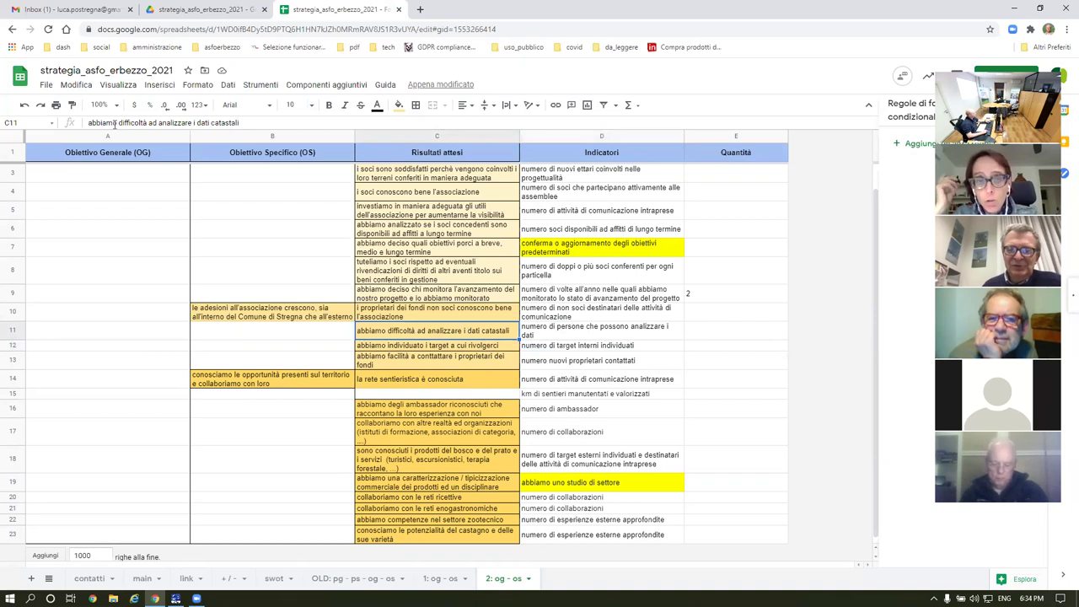
left_click_drag(119, 124, 74, 124)
type("sappiamo")
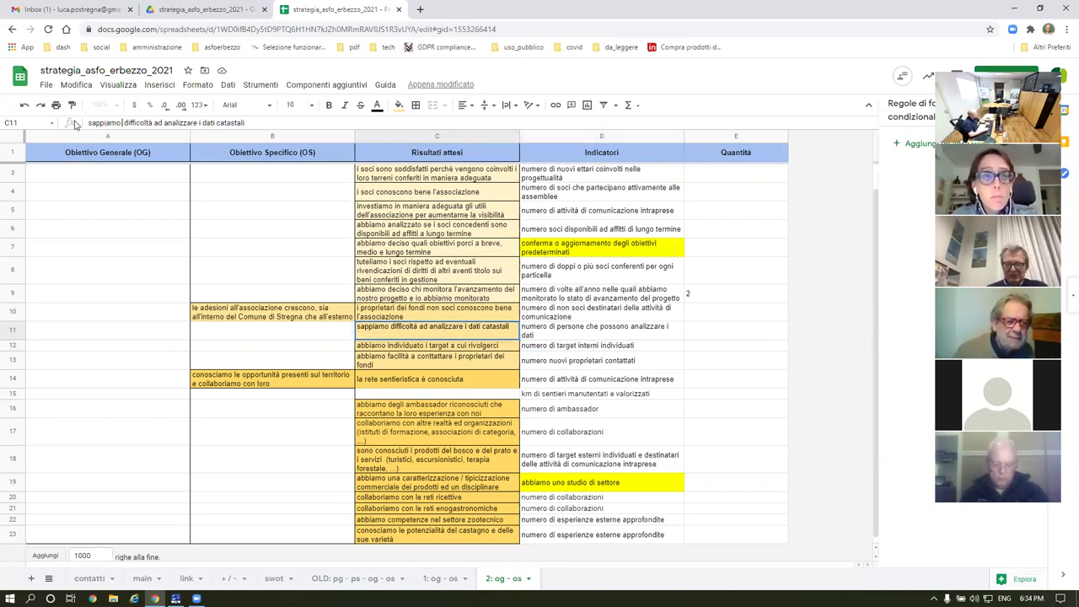
key("Delete")
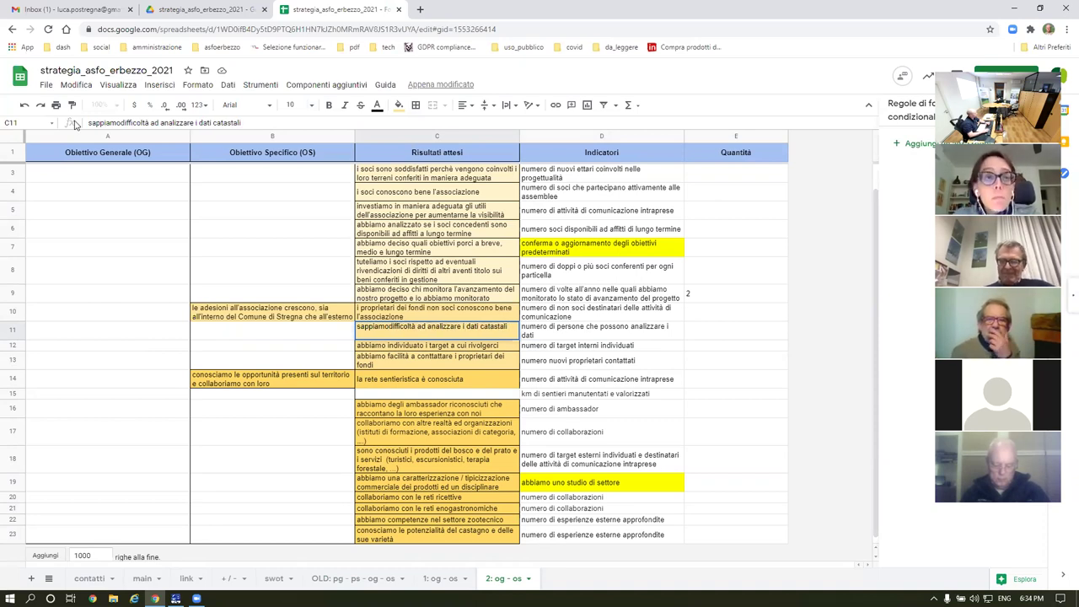
key("Delete")
key("Delete")
key("Delete")
key("Delete")
key("Delete")
key("Delete")
key("Delete")
key("Delete")
key("Delete")
key("Delete")
key("Delete")
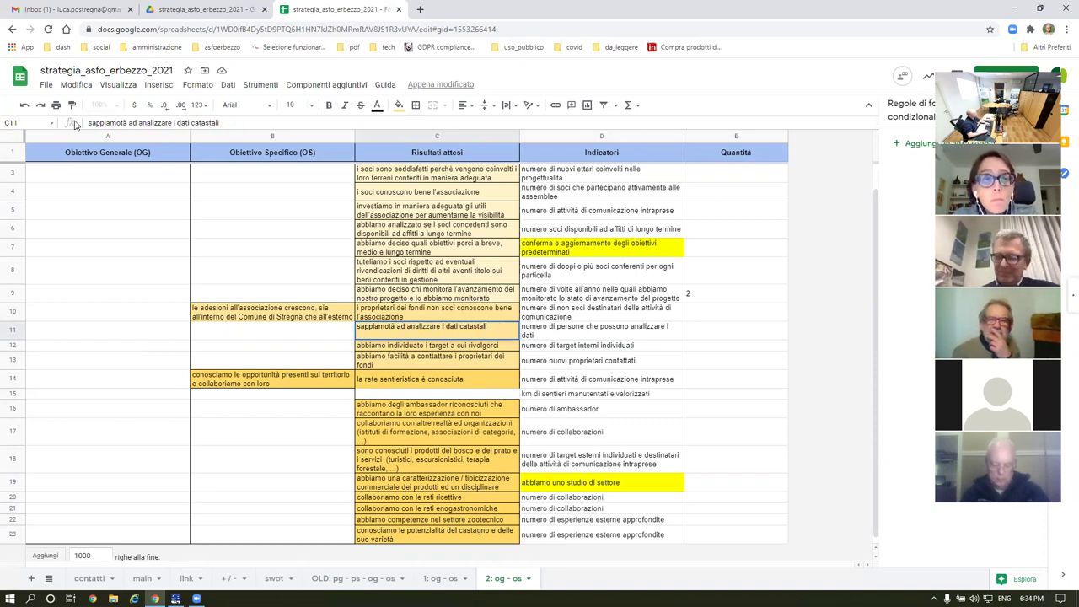
key("Delete")
key("Delete")
key("Return")
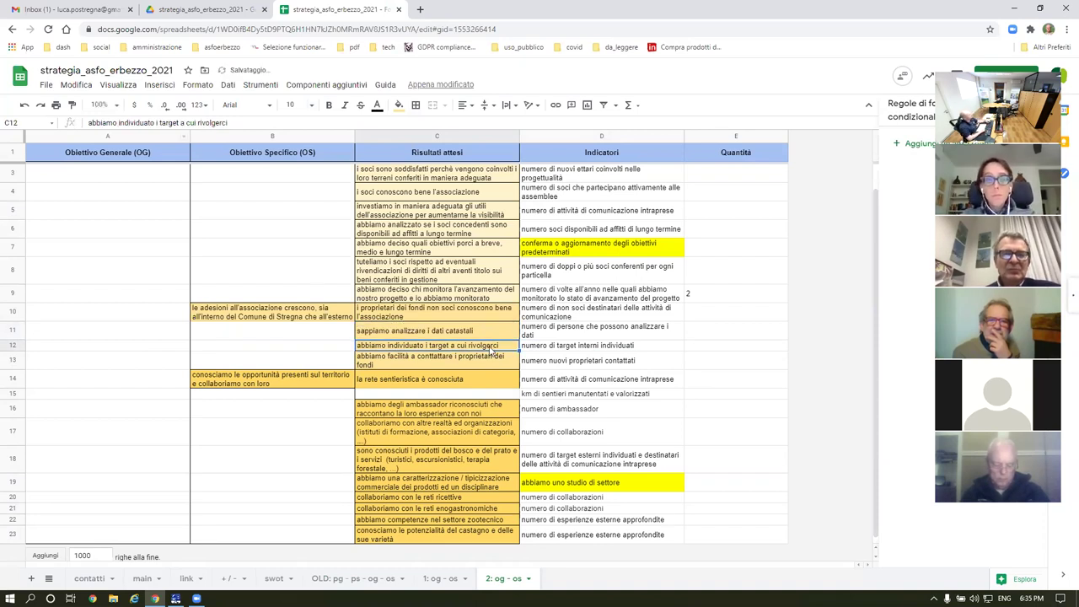
scroll(562, 354, "up", 1)
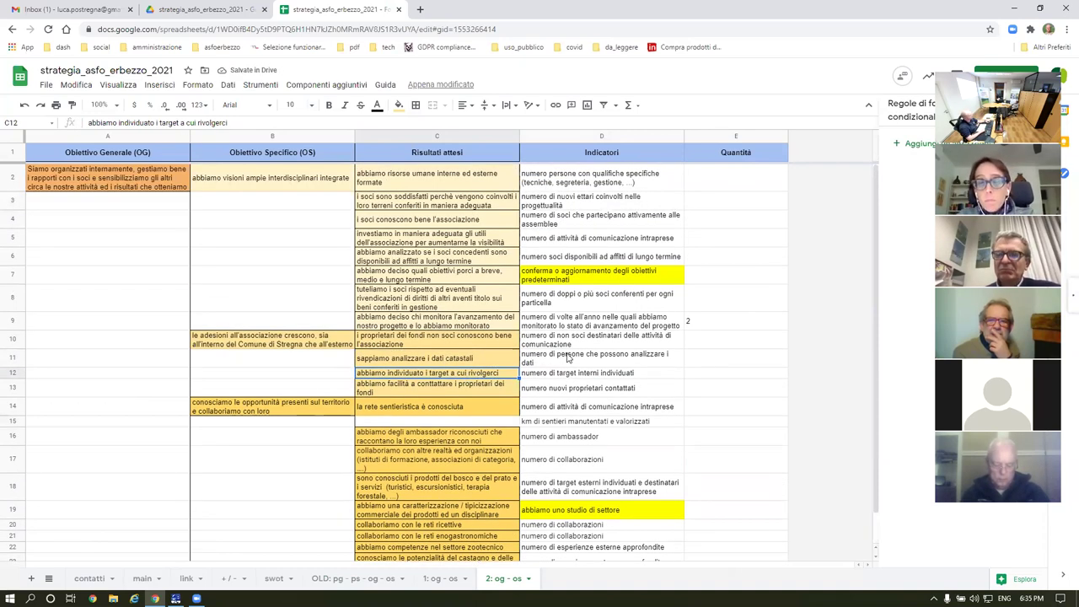
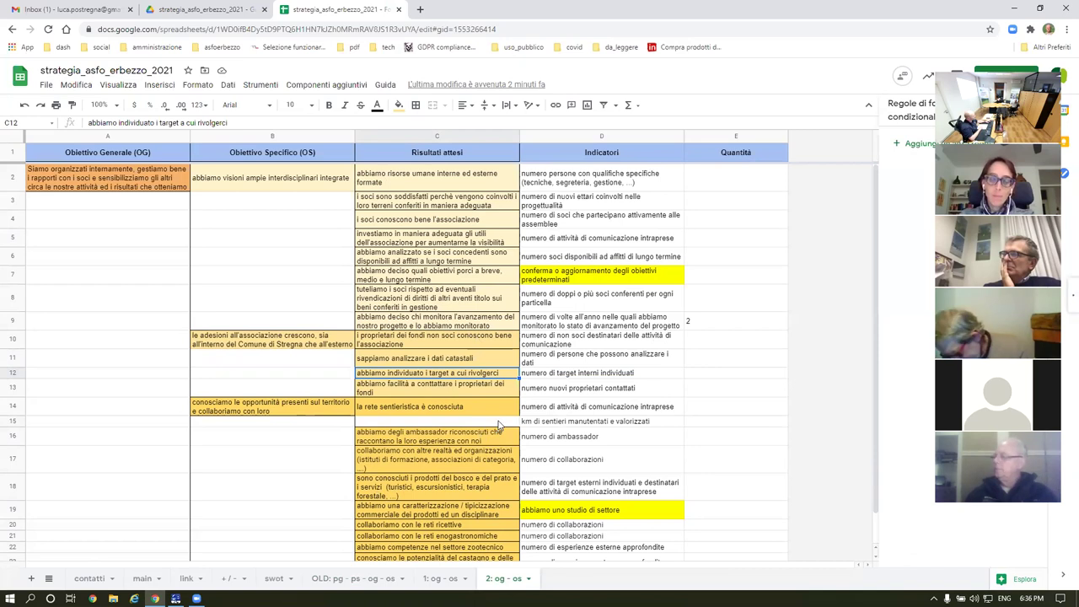
Step: Apply a border to the expected result "la rete sentieristica è conosciuta" in C14
left_click(450, 412)
left_click(464, 420)
left_click(439, 411)
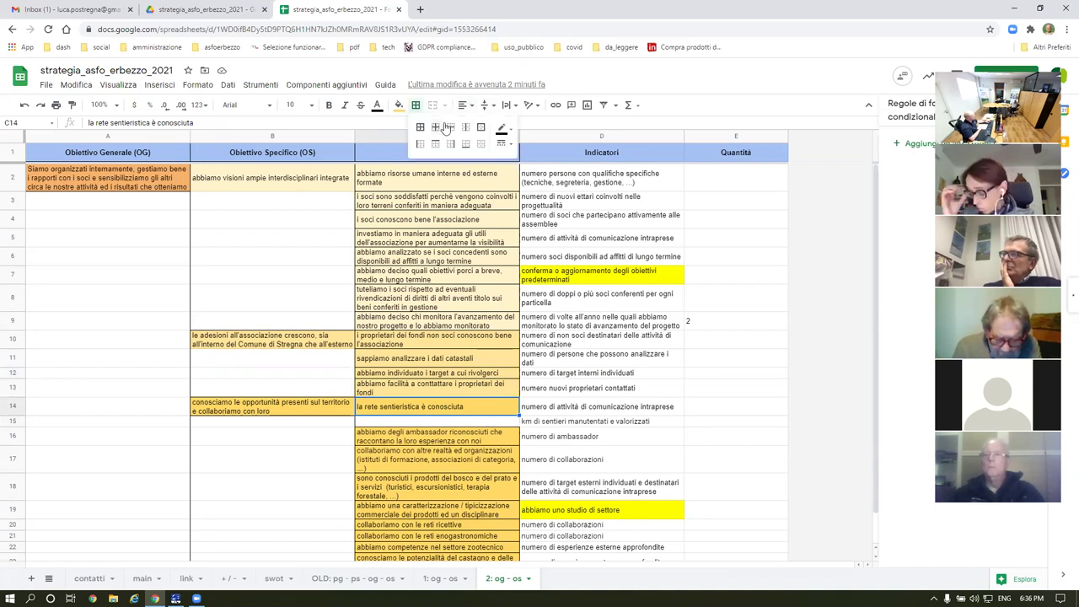
left_click(560, 363)
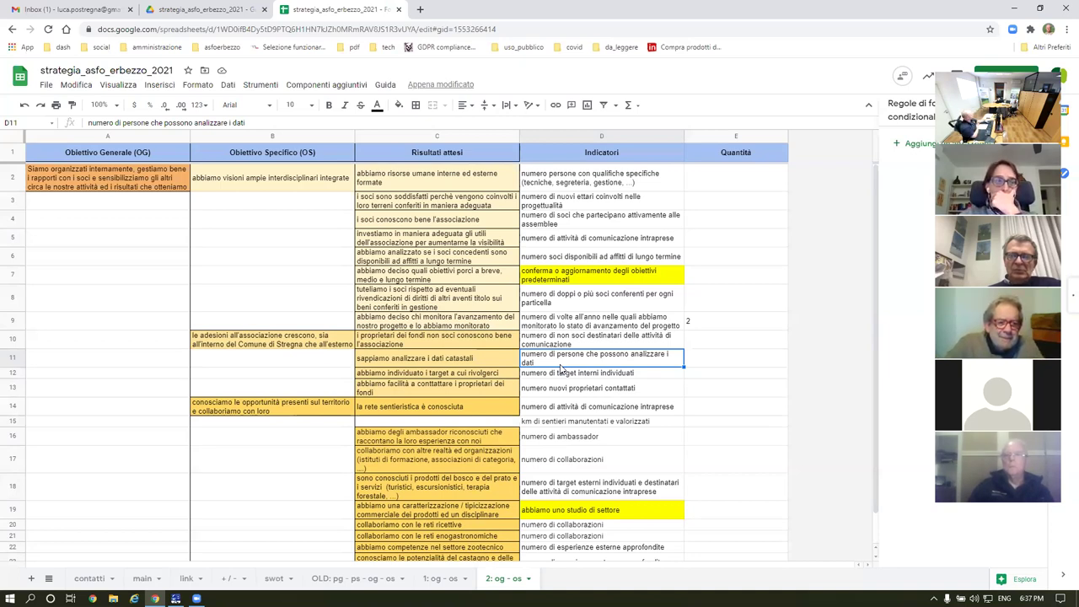
Step: Review the funding and PSR indicator links on the "link" sheet, and look over the "1: og - os" and "main" sheets
left_click(186, 580)
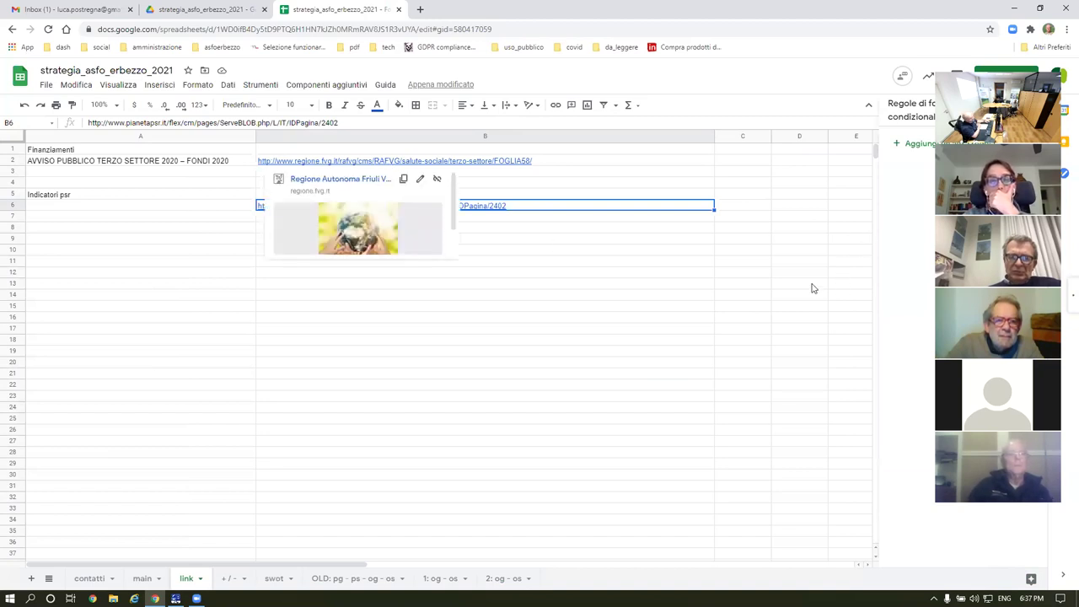
left_click(658, 337)
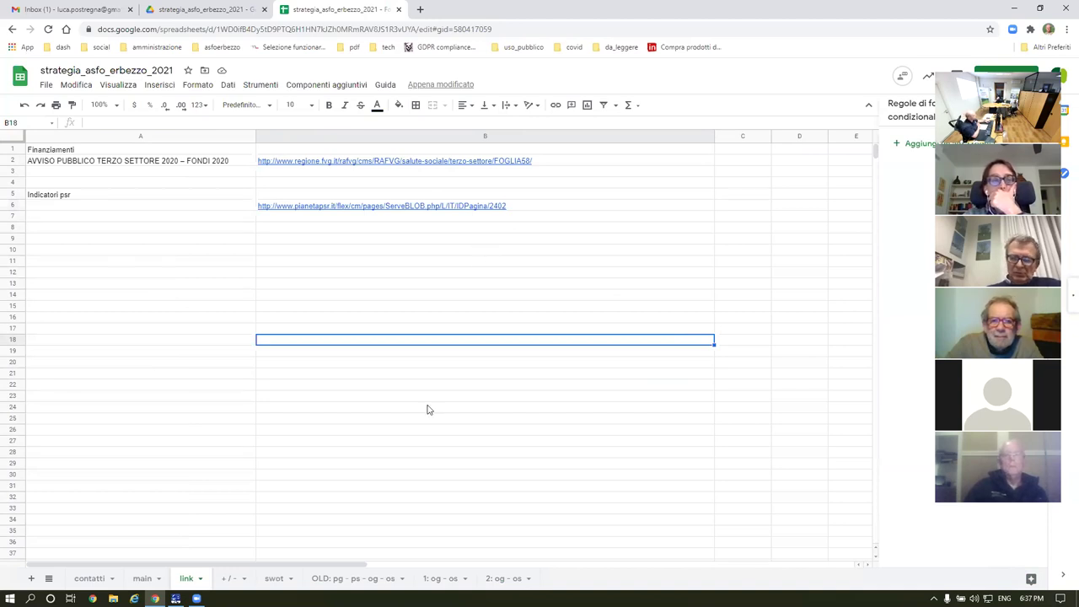
left_click(435, 580)
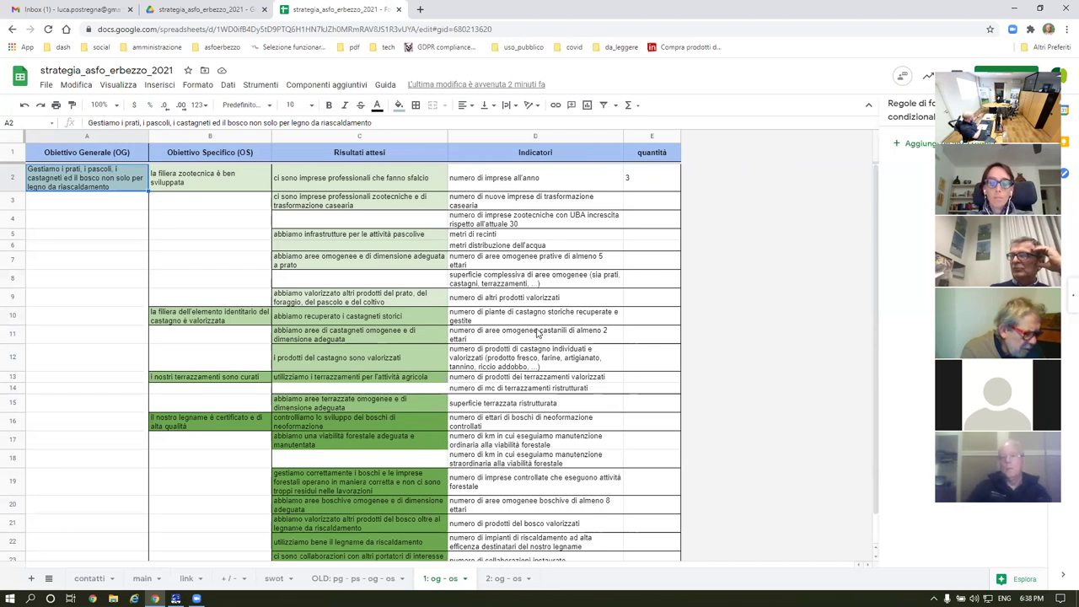
left_click(142, 578)
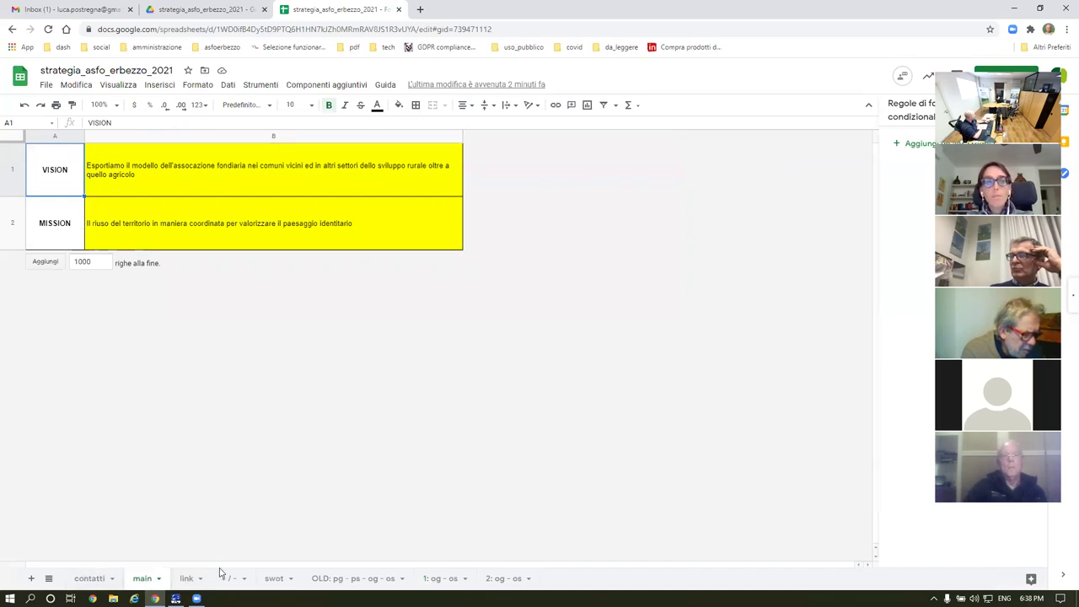
left_click(187, 579)
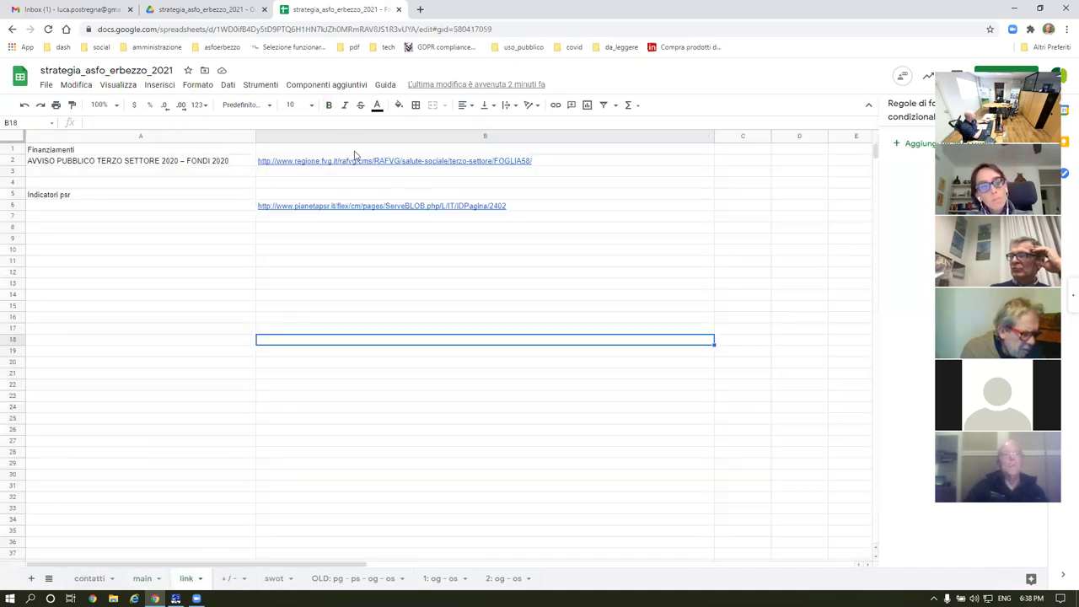
mouse_move(400, 163)
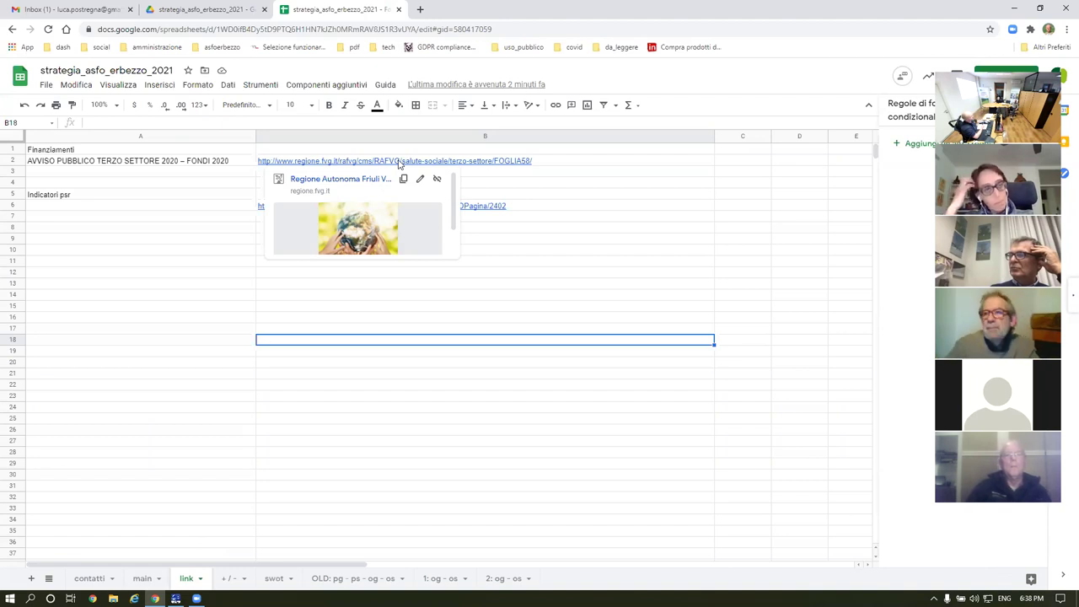
left_click(574, 268)
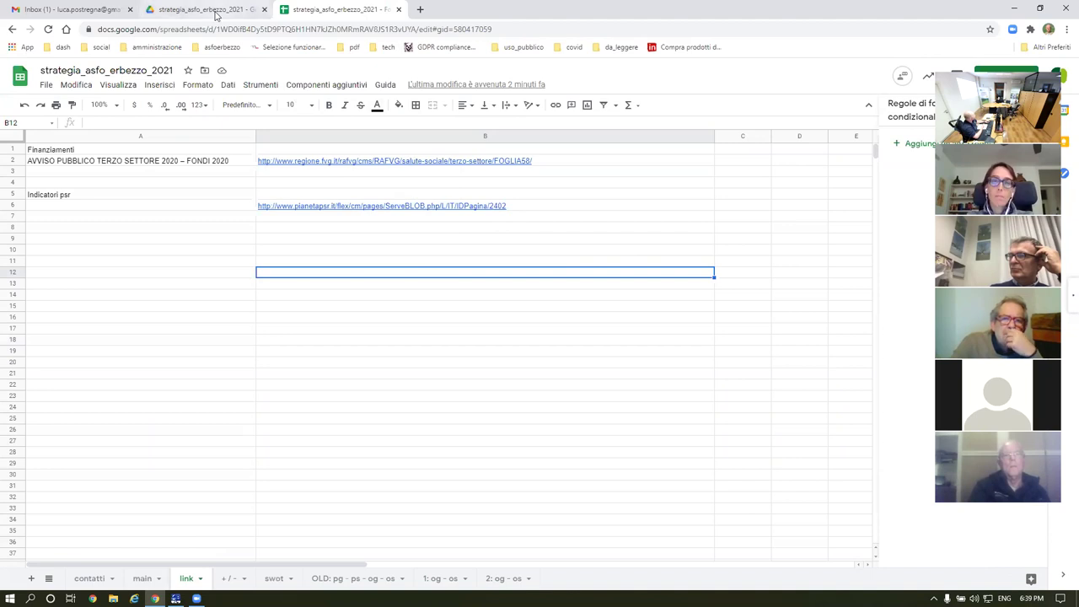
Step: On the "1: og - os" sheet, apply an outer border to C3 and to the range D3:E4
left_click(445, 579)
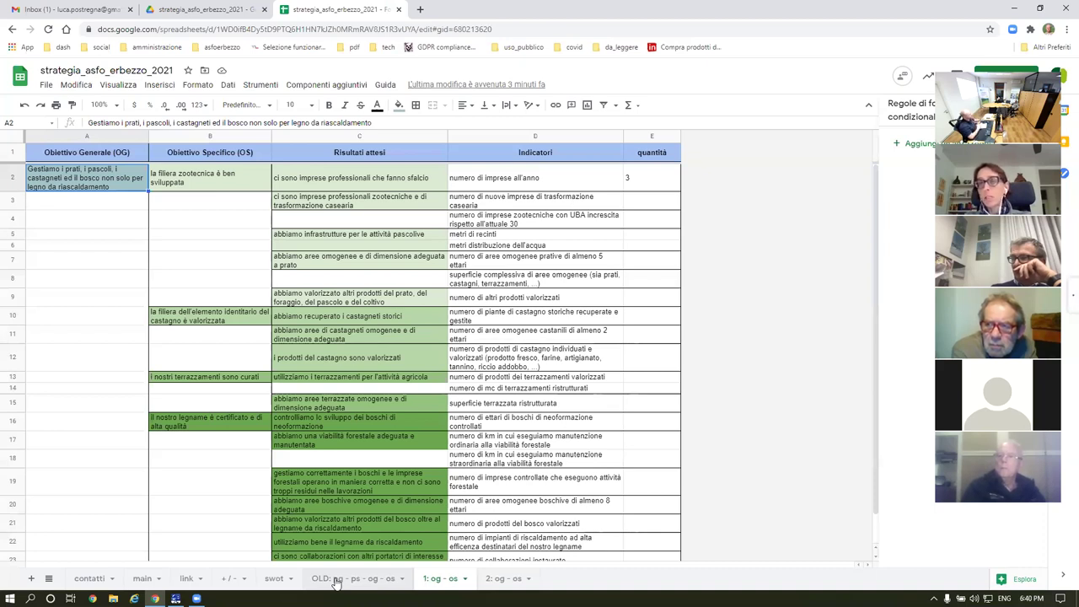
left_click(653, 223)
left_click_drag(653, 224, 547, 210)
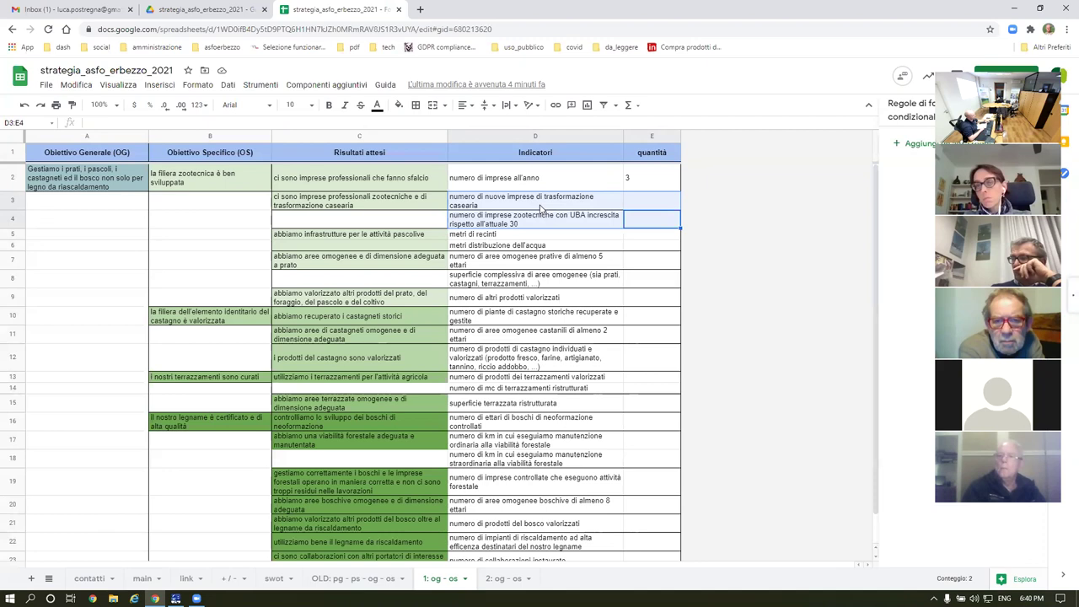
left_click(393, 208, "ctrl")
left_click(416, 106)
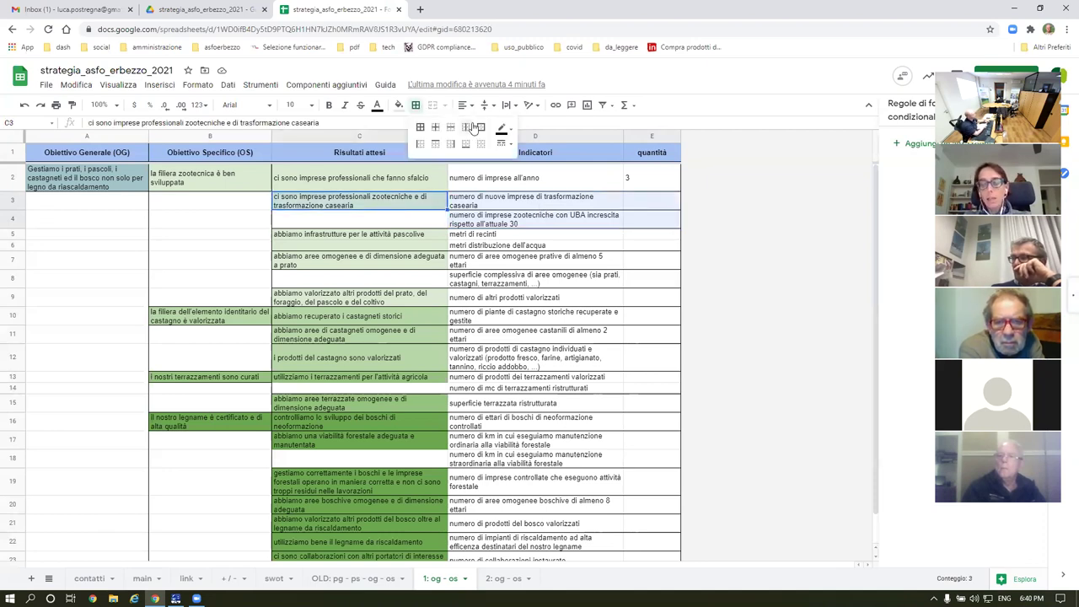
left_click(481, 150)
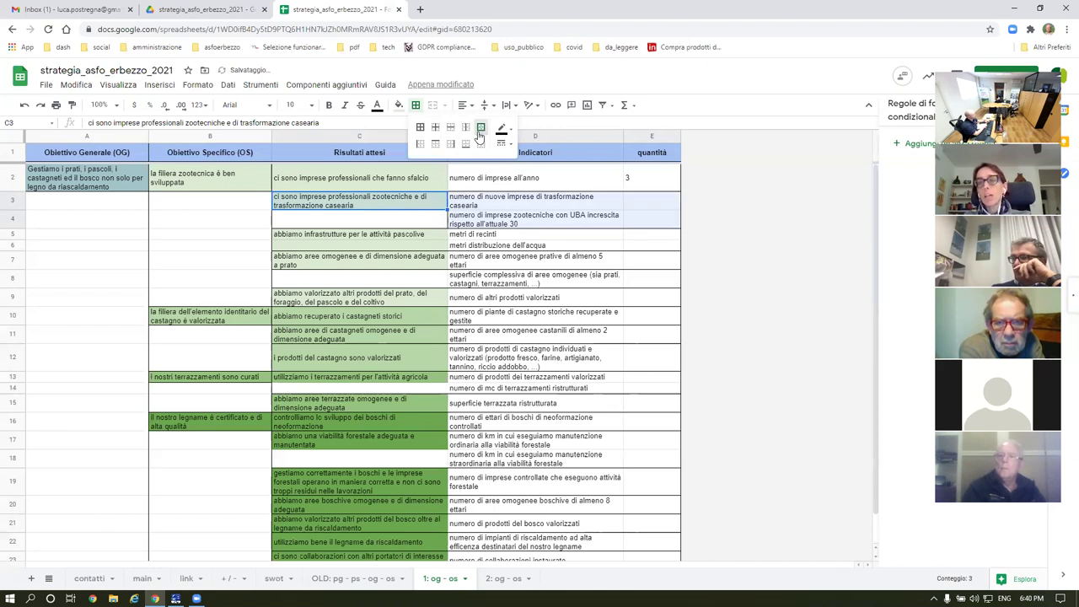
left_click(529, 236)
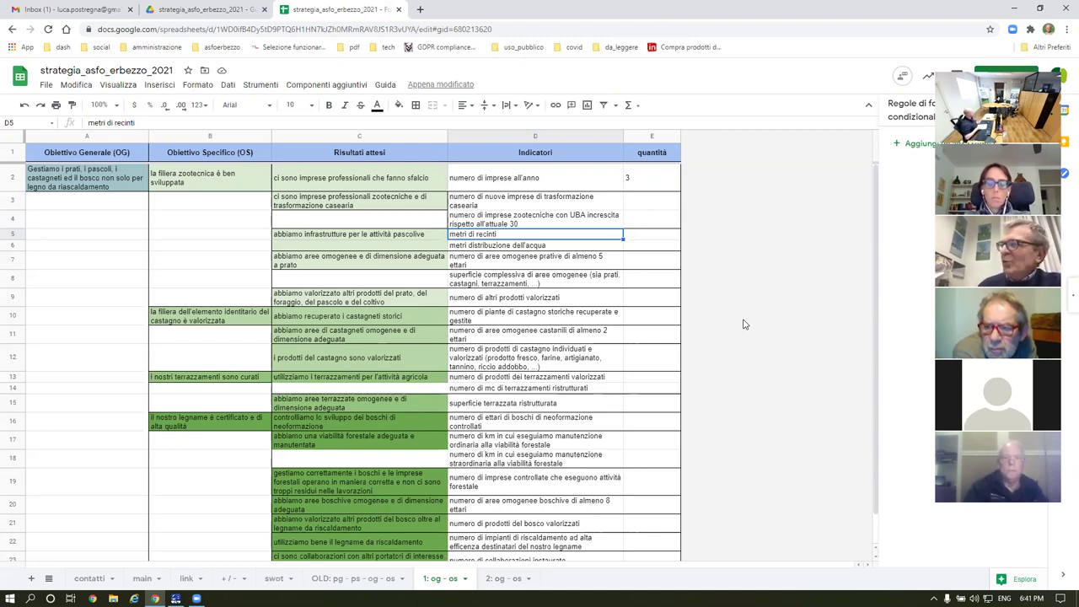
Step: Open Google Calendar in a new browser tab and check the commitments in the weeks of 16 and 23 February 2021
left_click(420, 10)
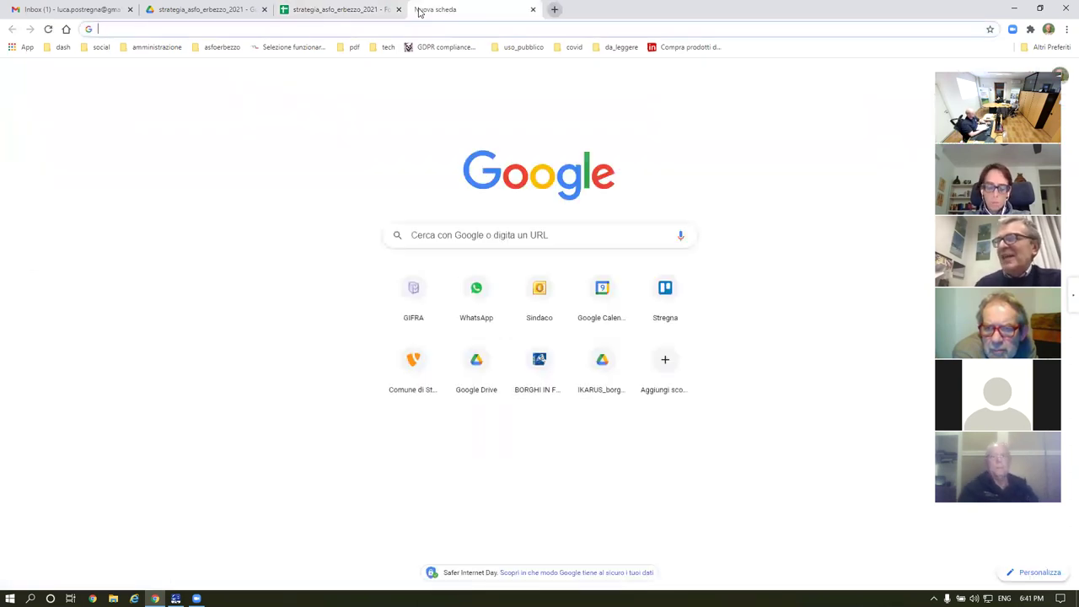
type("cale")
key("Return")
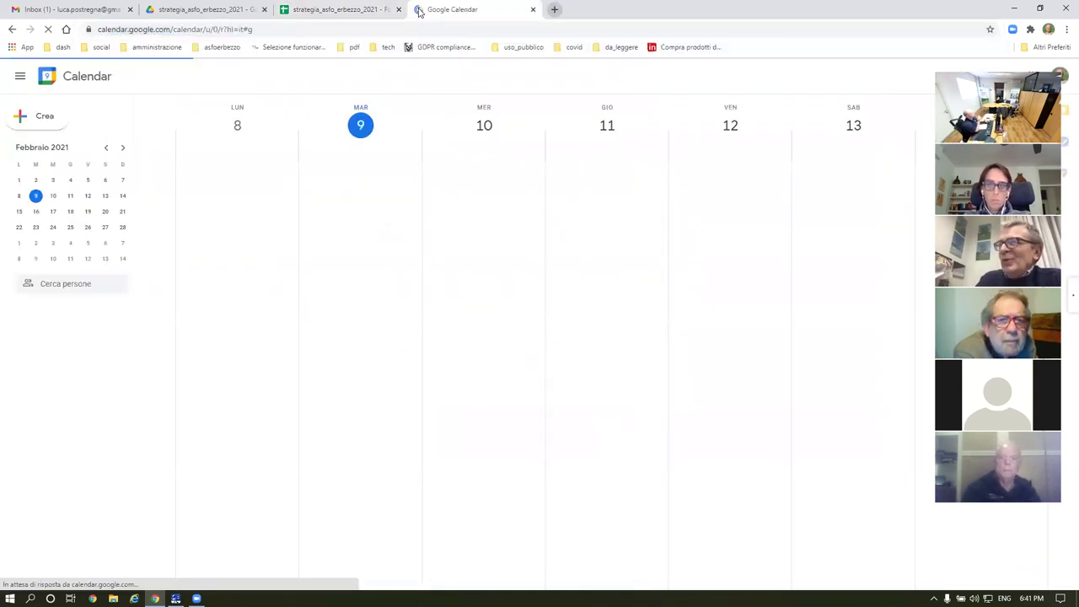
left_click(338, 11)
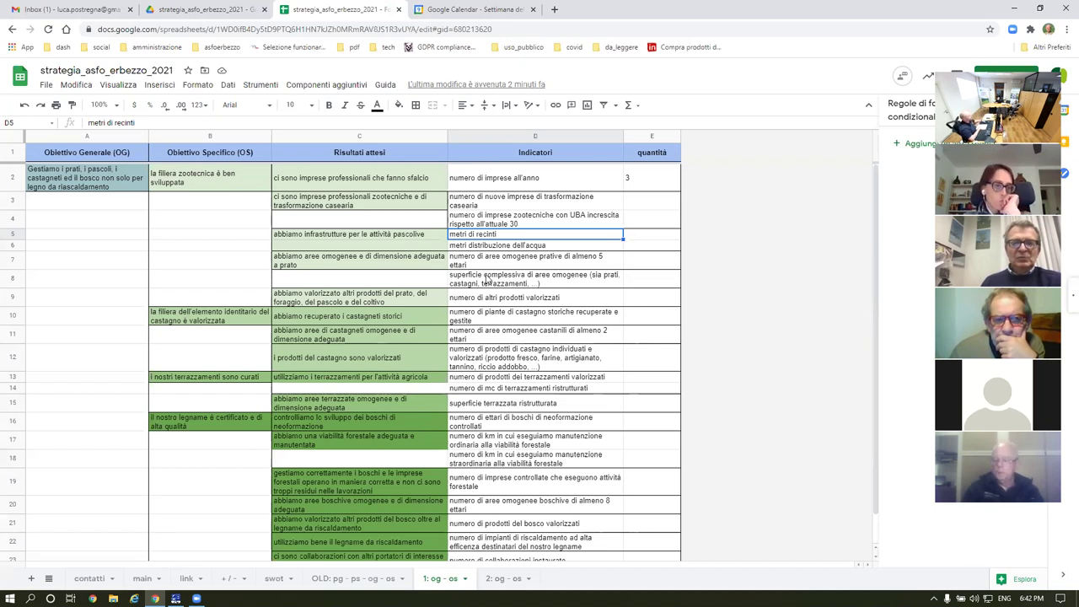
left_click(434, 12)
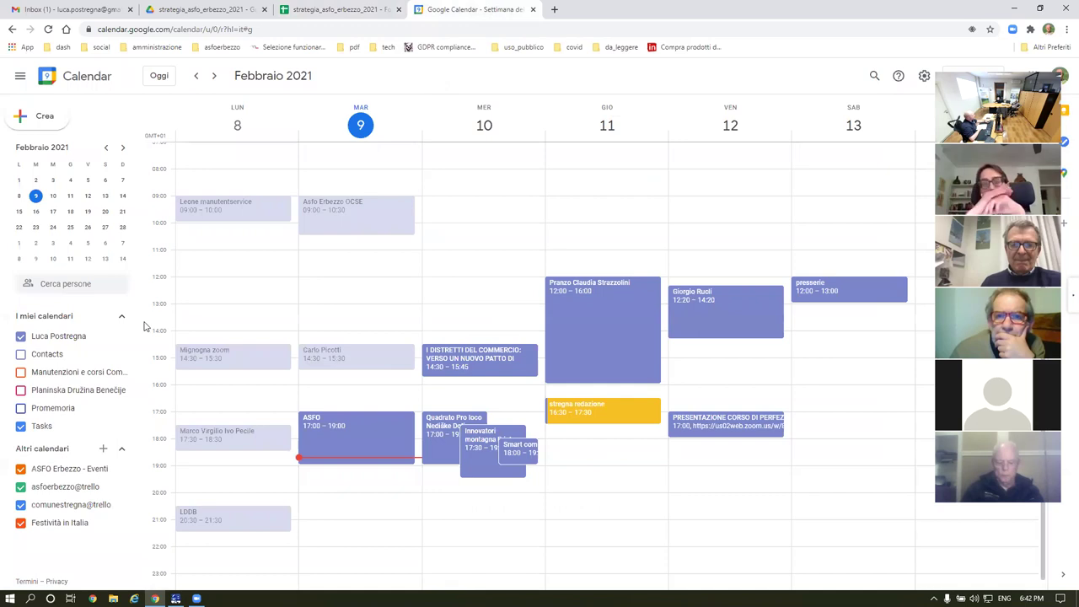
left_click(37, 212)
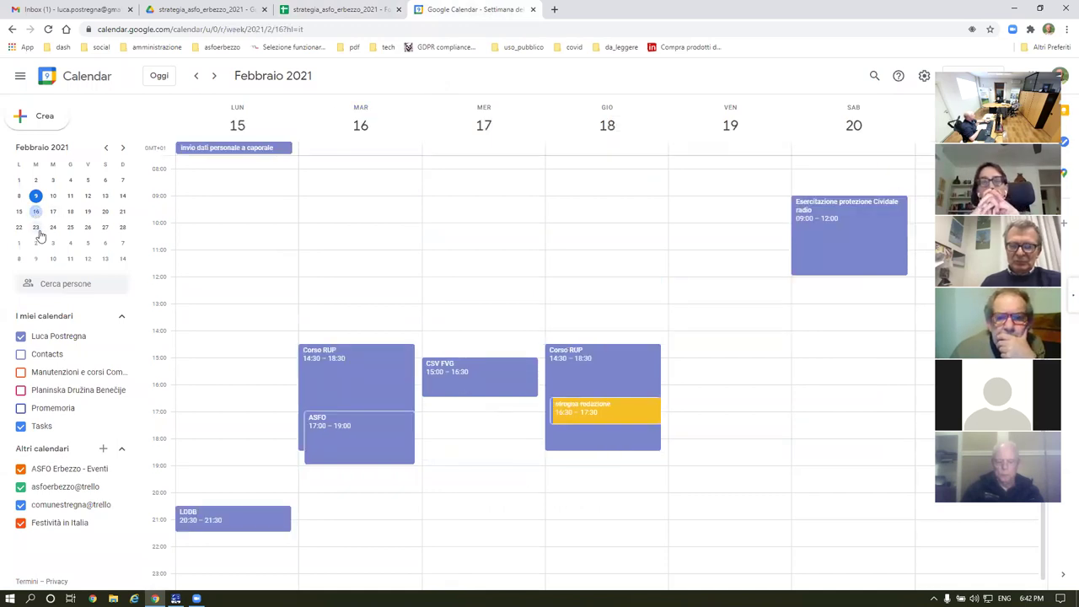
left_click(35, 228)
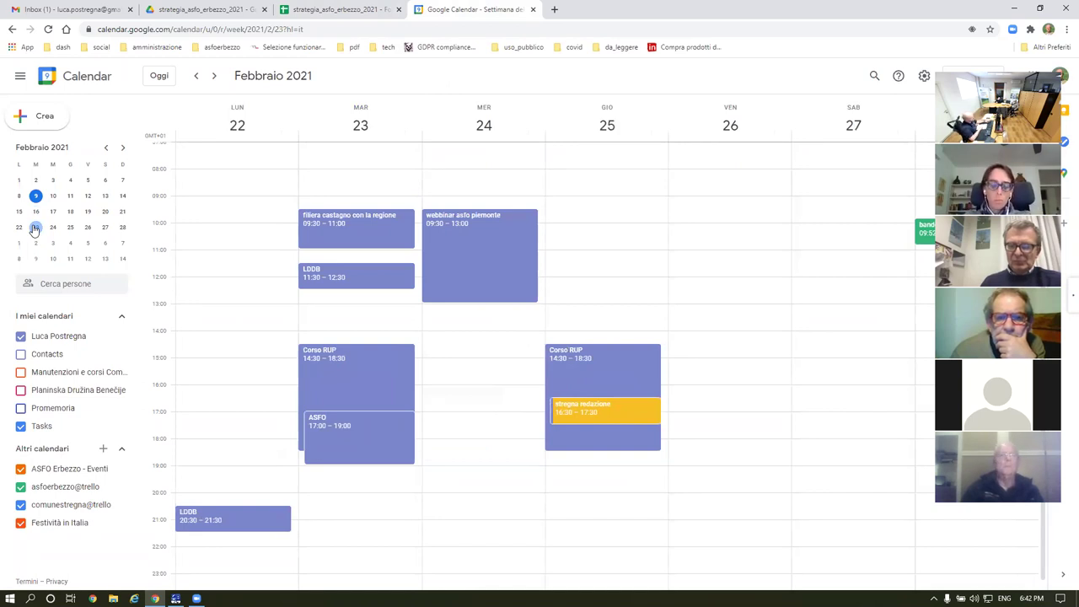
left_click(35, 211)
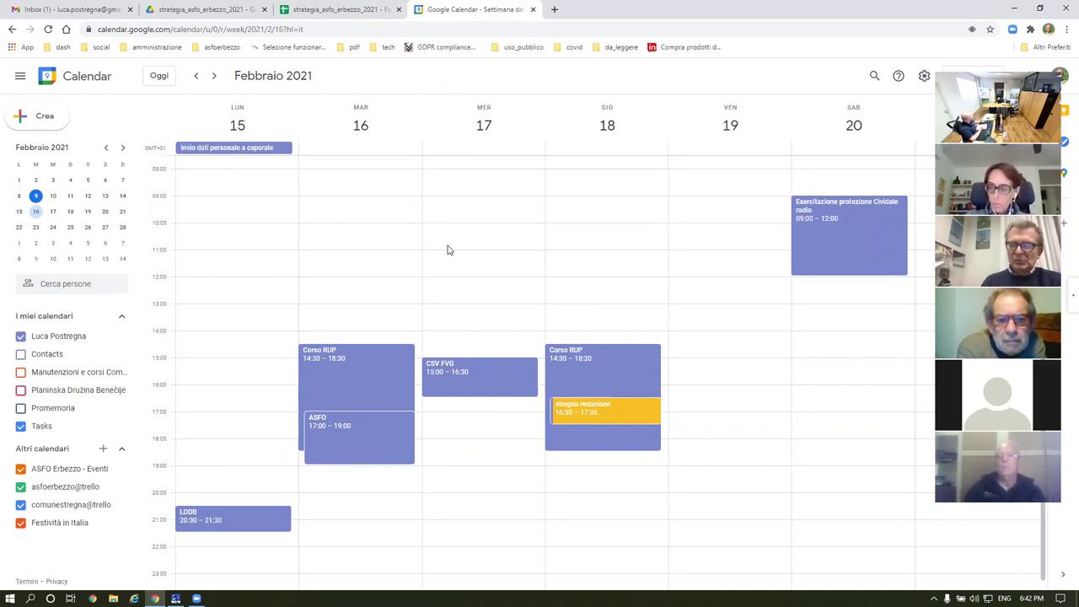
left_click(322, 13)
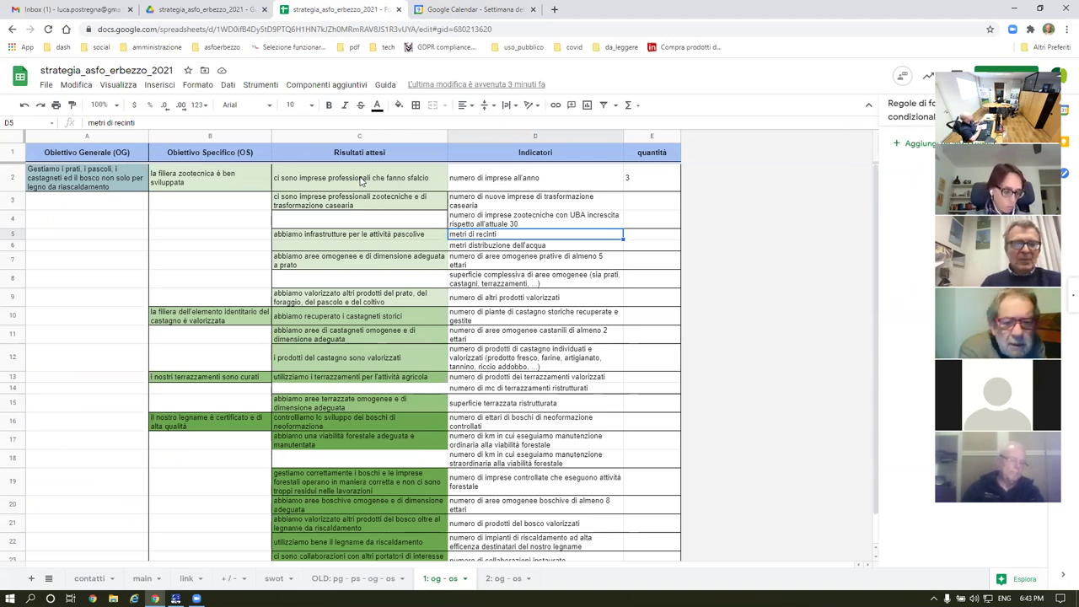
Step: In Google Calendar, move the CSV FVG event from Wednesday 17 to Monday 15 February, 14:45 to 16:15
left_click(468, 9)
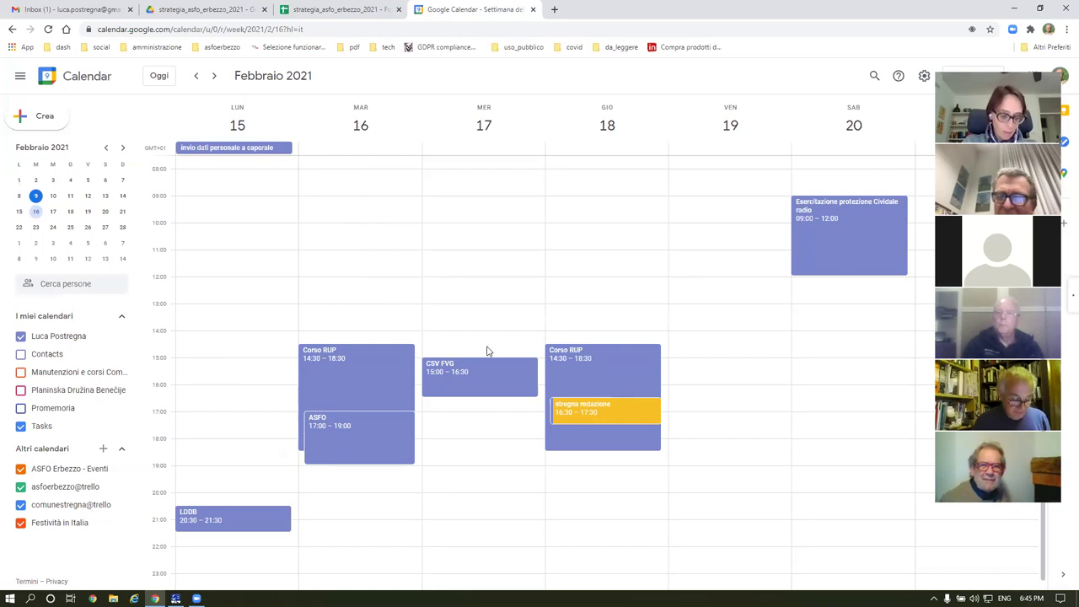
left_click_drag(487, 372, 228, 353)
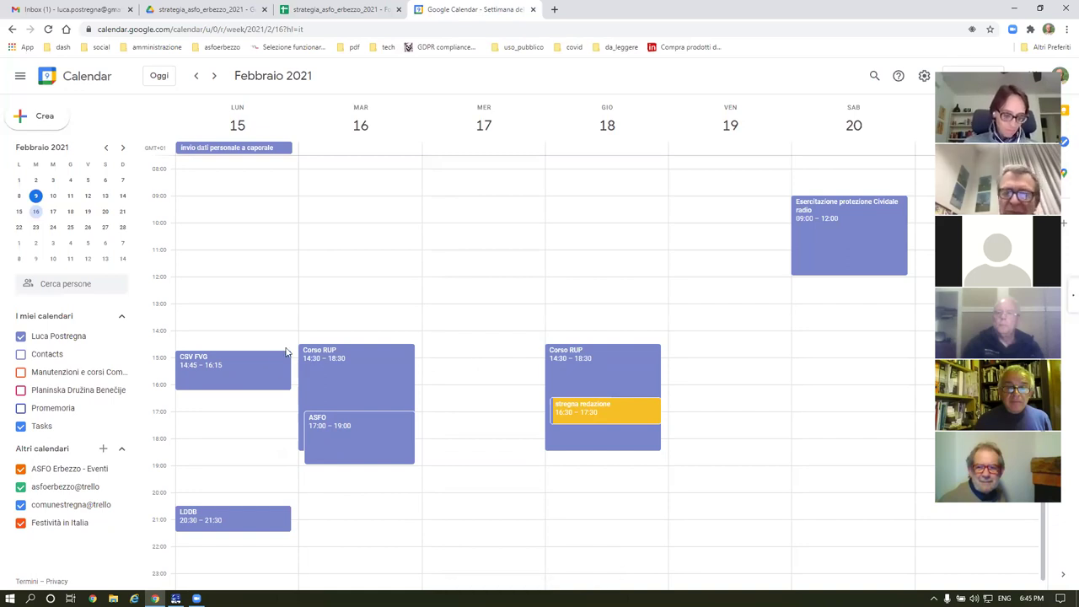
left_click_drag(239, 361, 246, 364)
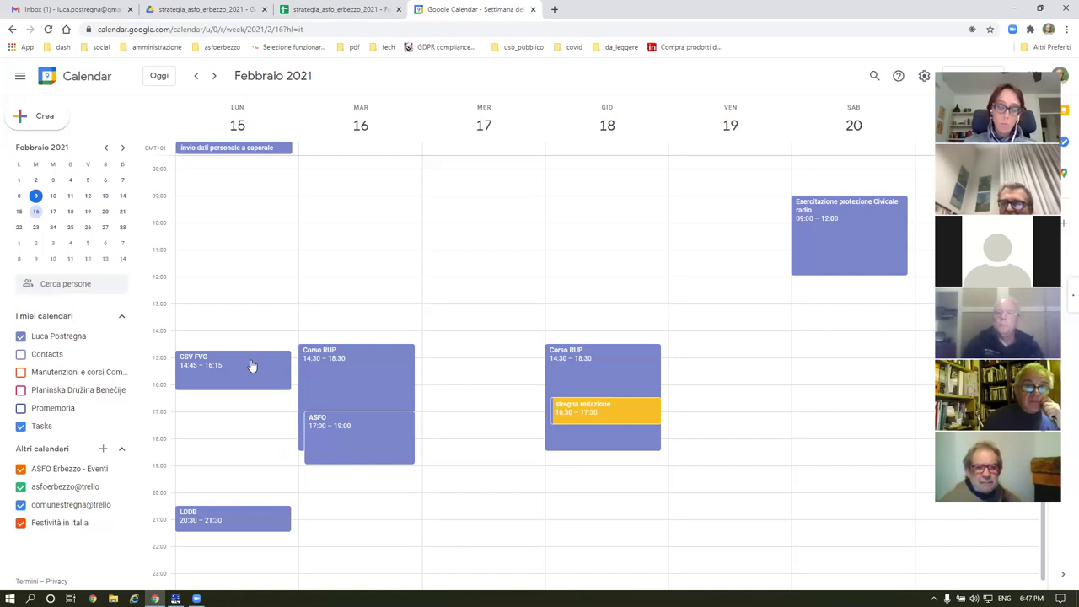
Step: Move only the 23 February occurrence of the ASFO event to Monday 22 February, 17:00 to 19:00
left_click(335, 10)
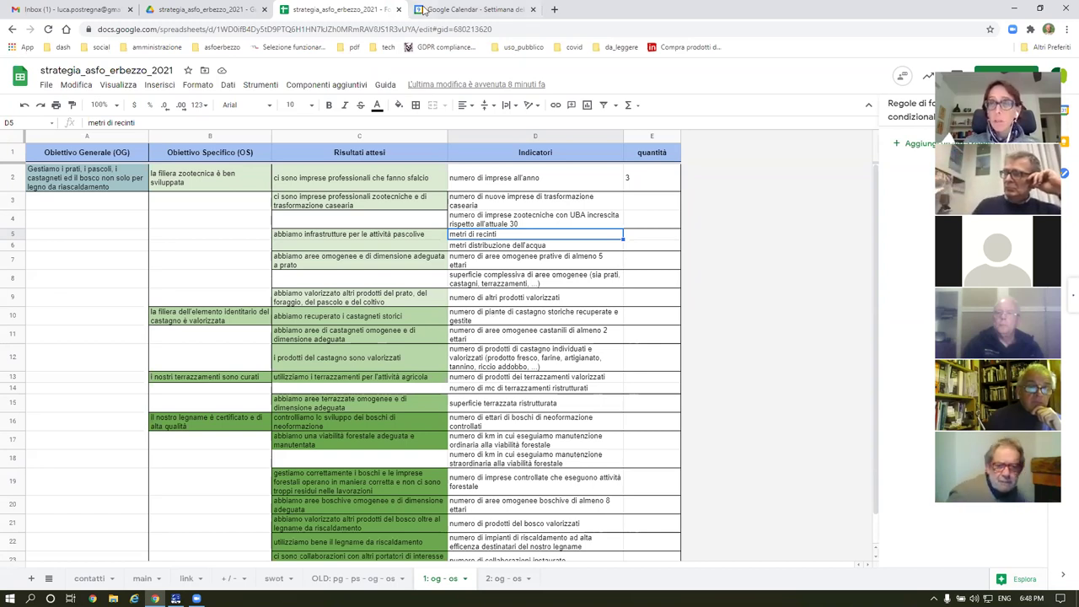
left_click(456, 9)
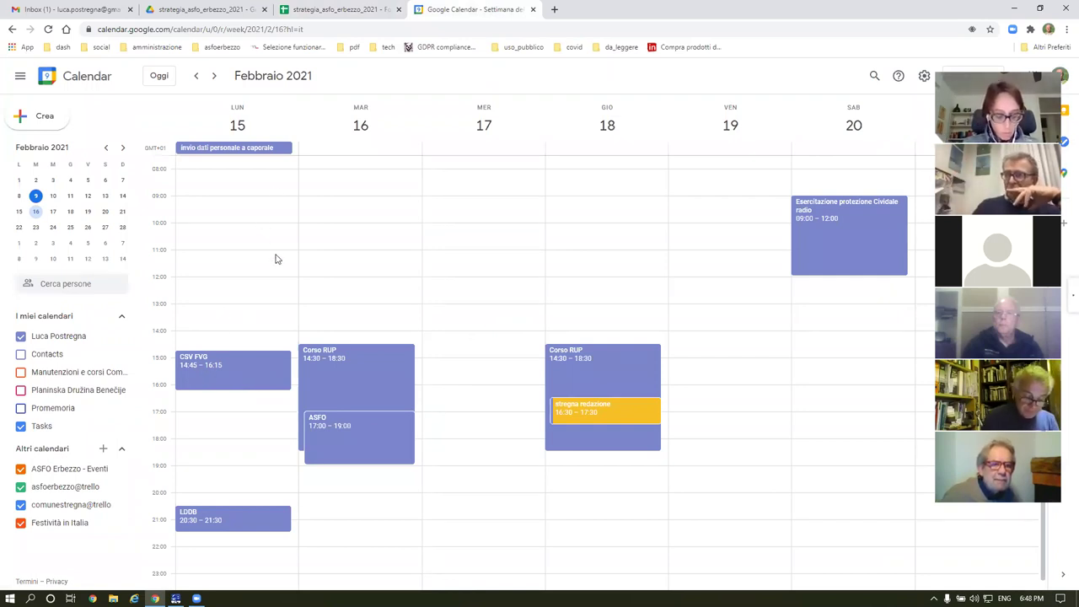
left_click(19, 227)
left_click_drag(366, 427, 255, 419)
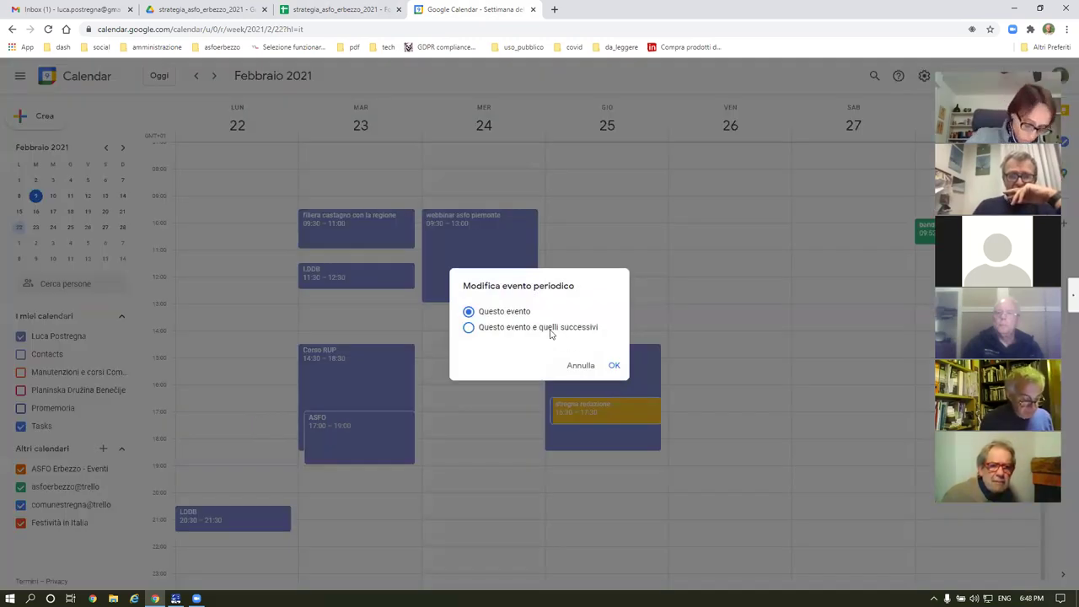
left_click(613, 365)
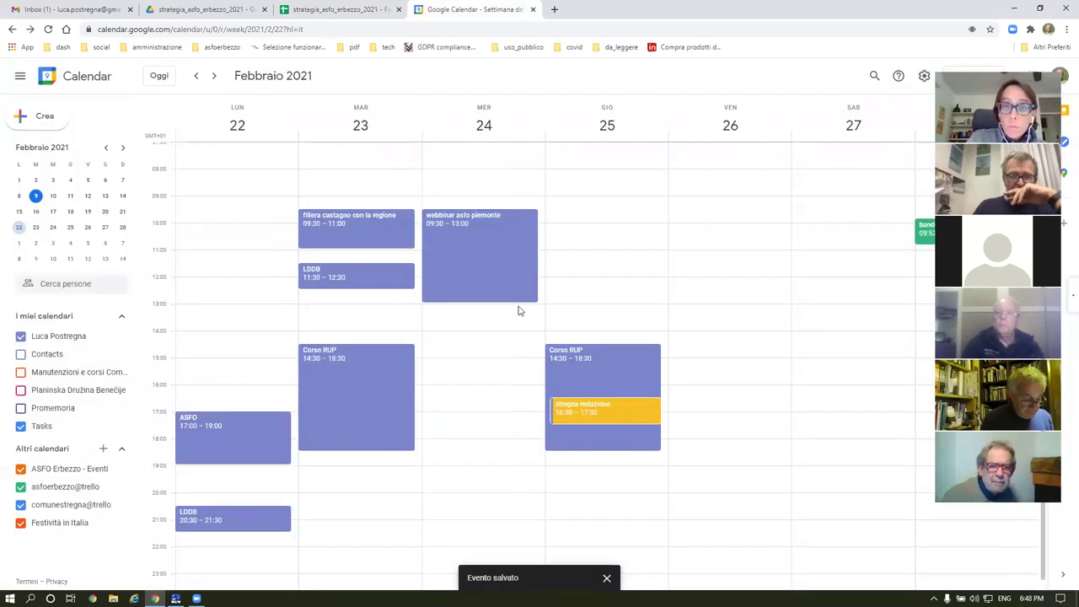